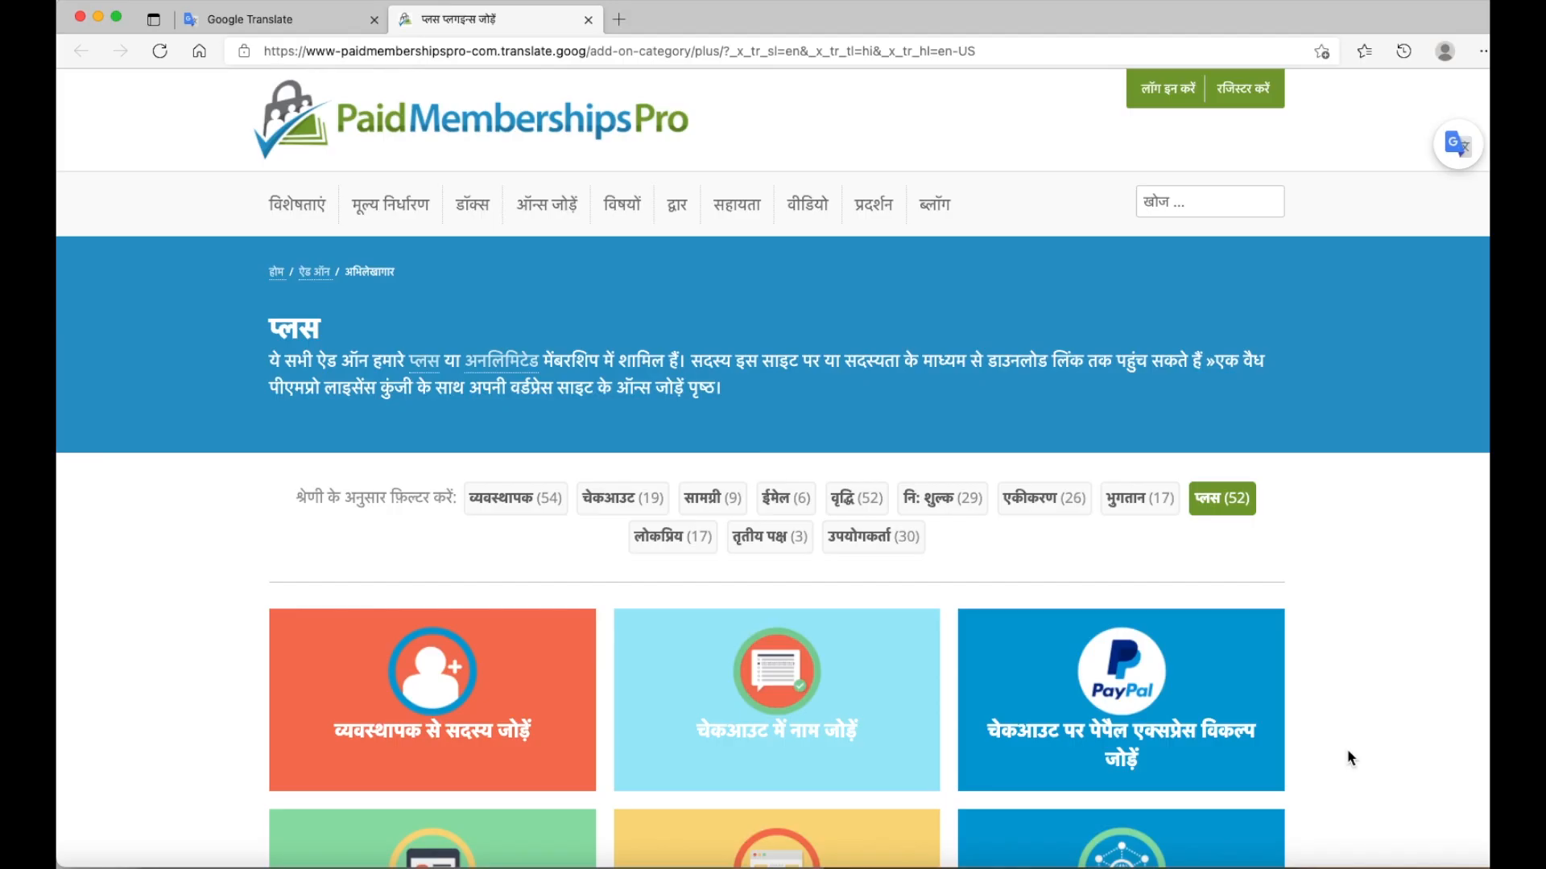
Look through the whole catalogue of Plus add-ons on the Paid Memberships Pro site, down to the membership pricing options.
scroll(1350, 758, "down", 3)
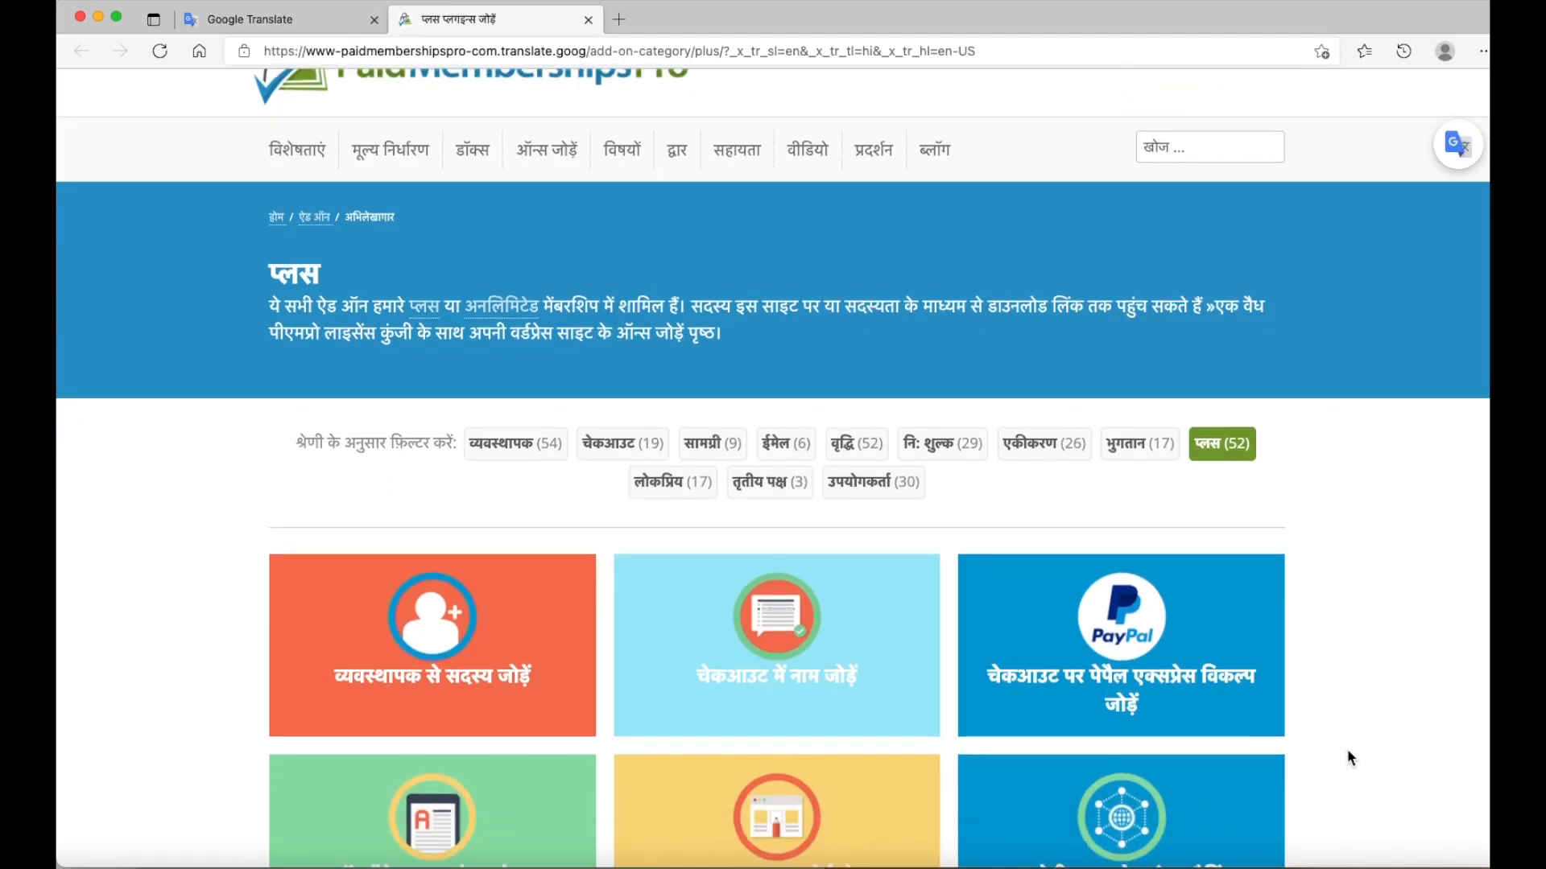
scroll(1346, 751, "down", 5)
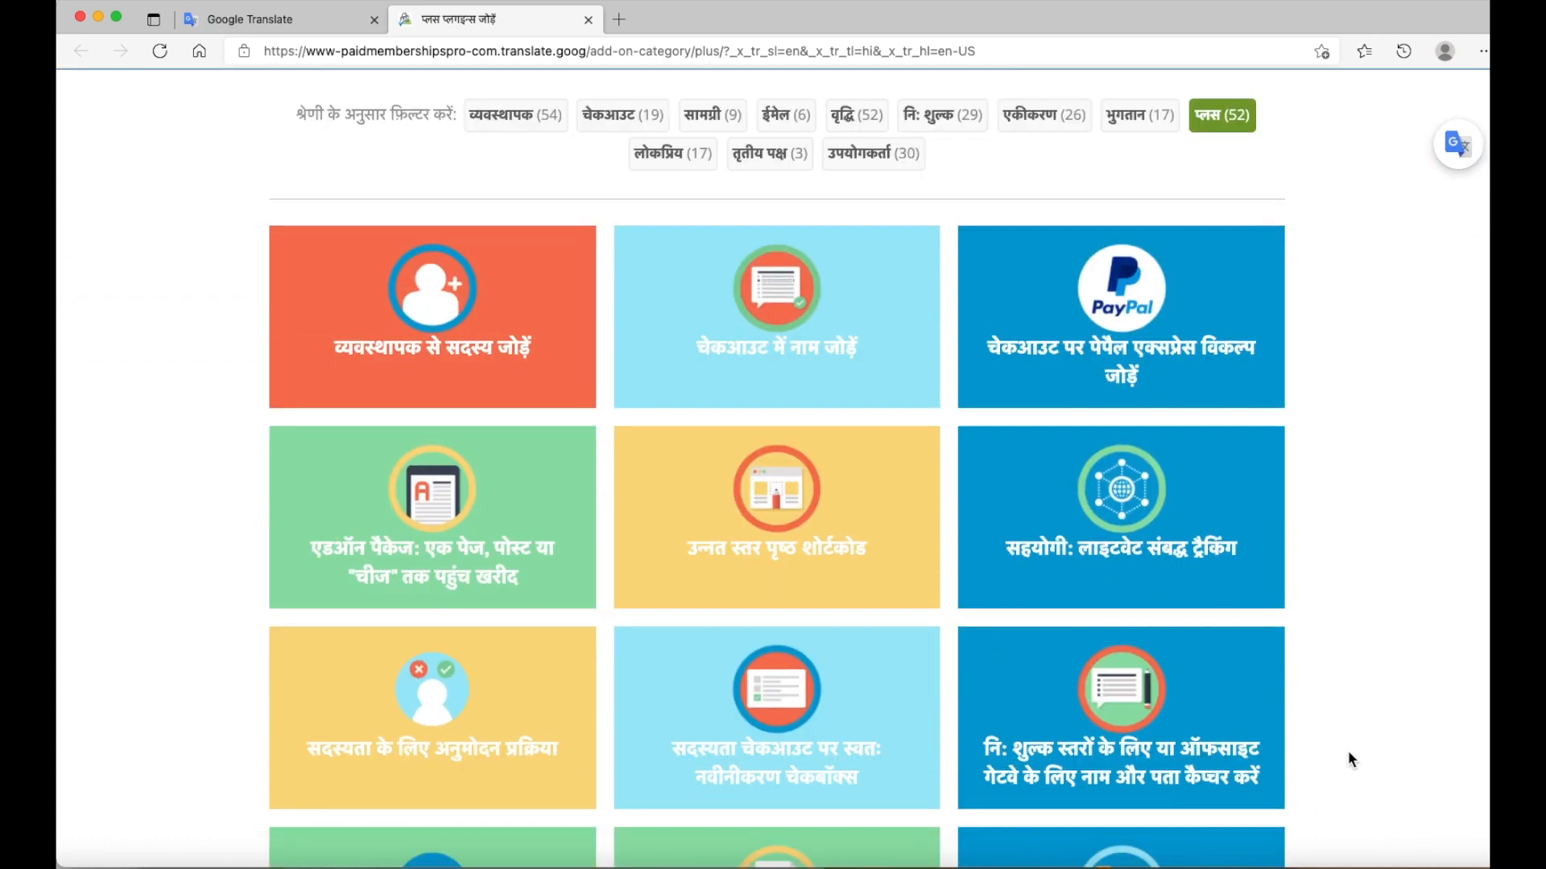
scroll(1350, 759, "down", 2)
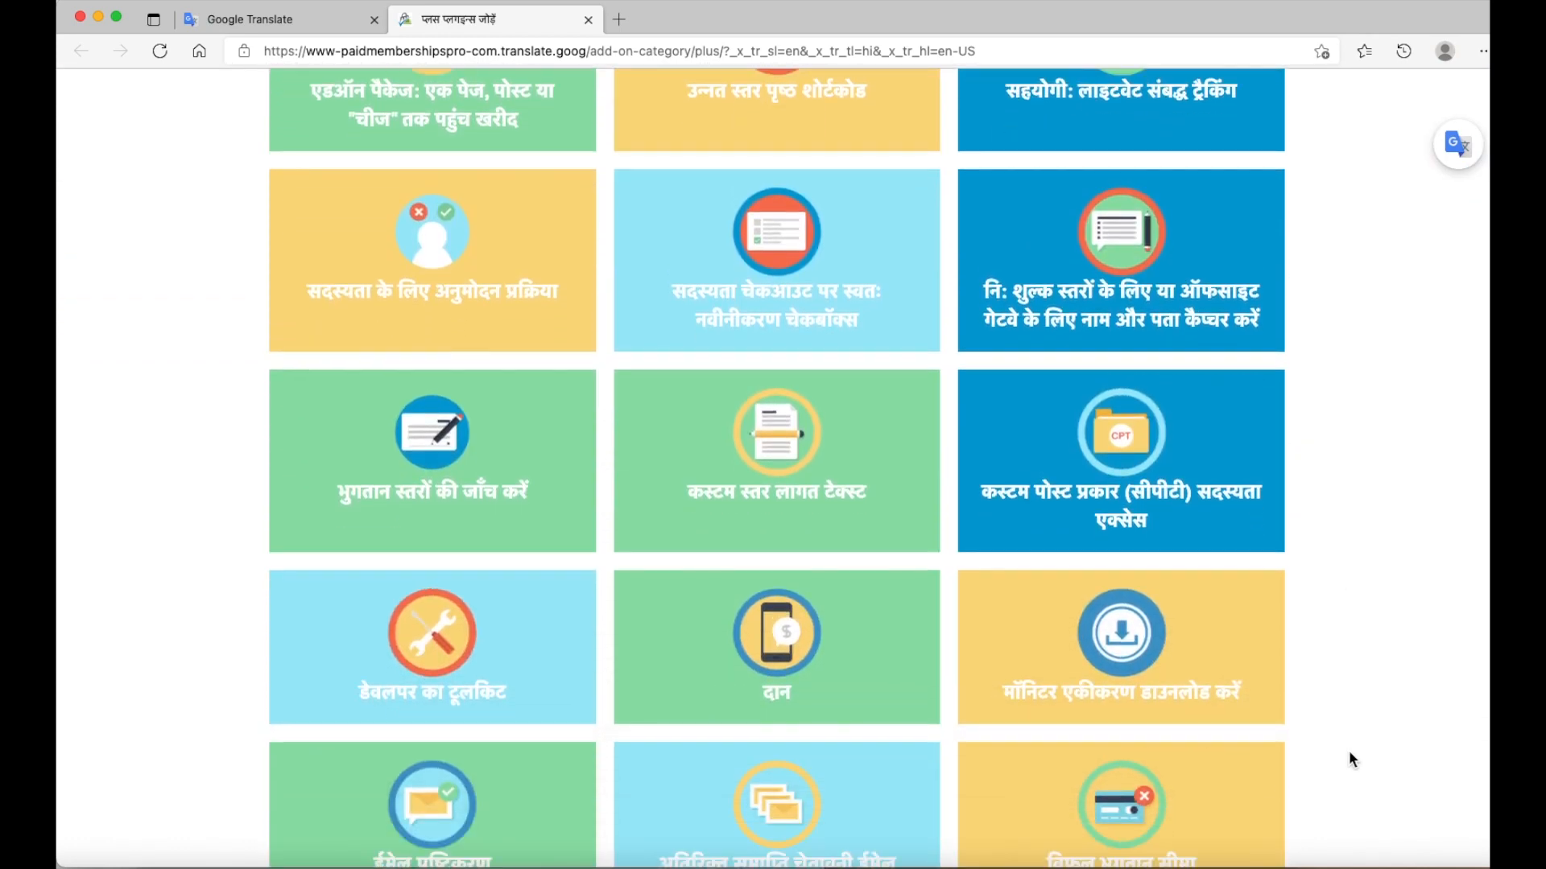
scroll(1350, 759, "down", 3)
scroll(1350, 757, "down", 4)
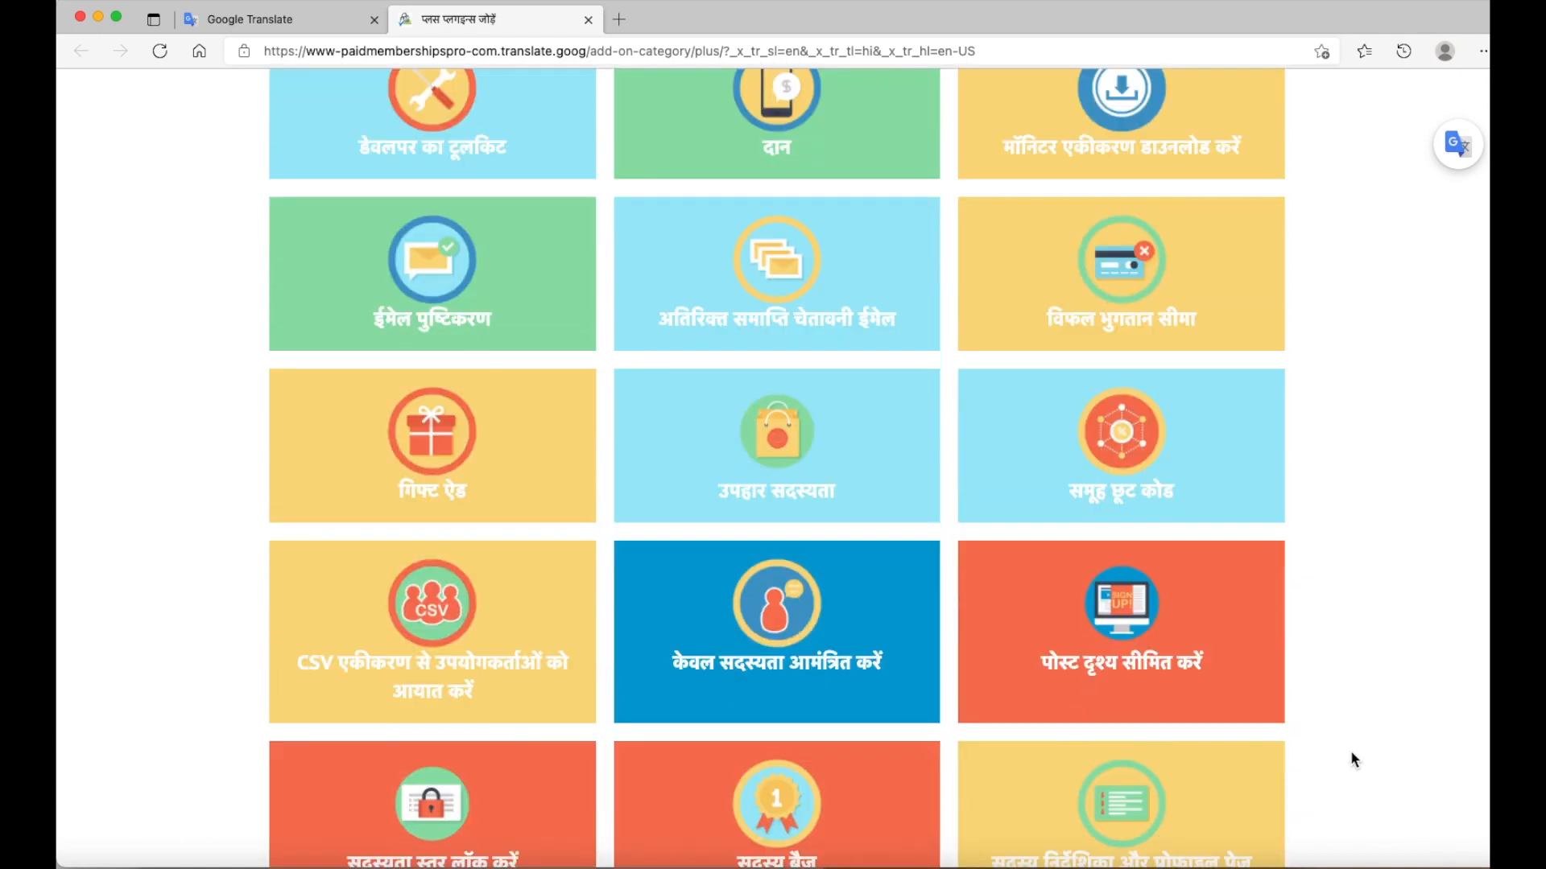
scroll(1351, 759, "down", 2)
scroll(1350, 759, "down", 1)
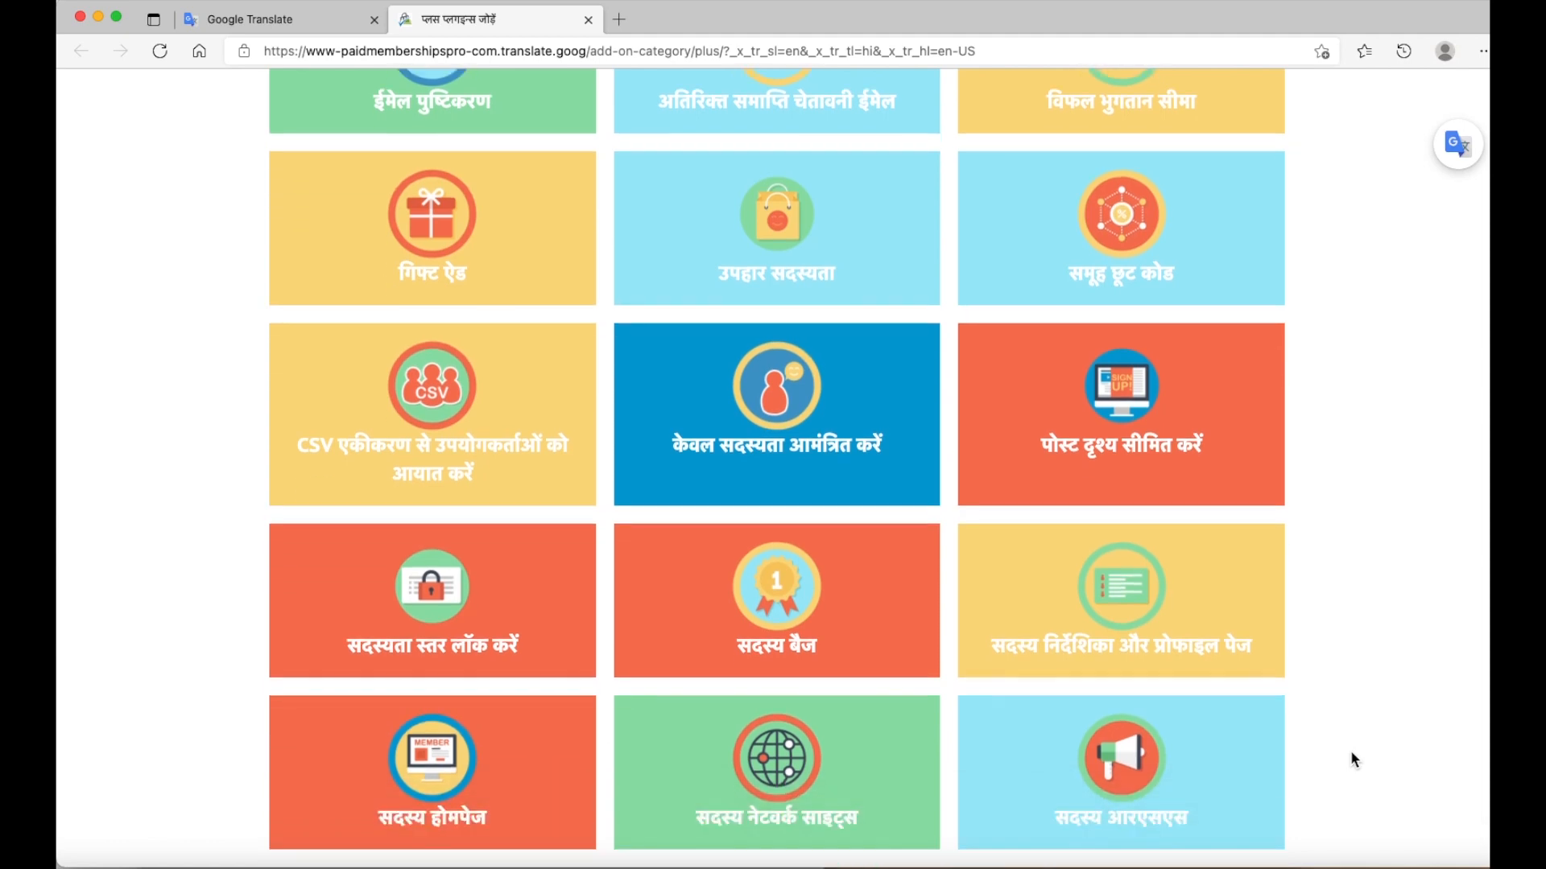
scroll(1350, 759, "down", 1)
scroll(1350, 756, "down", 1)
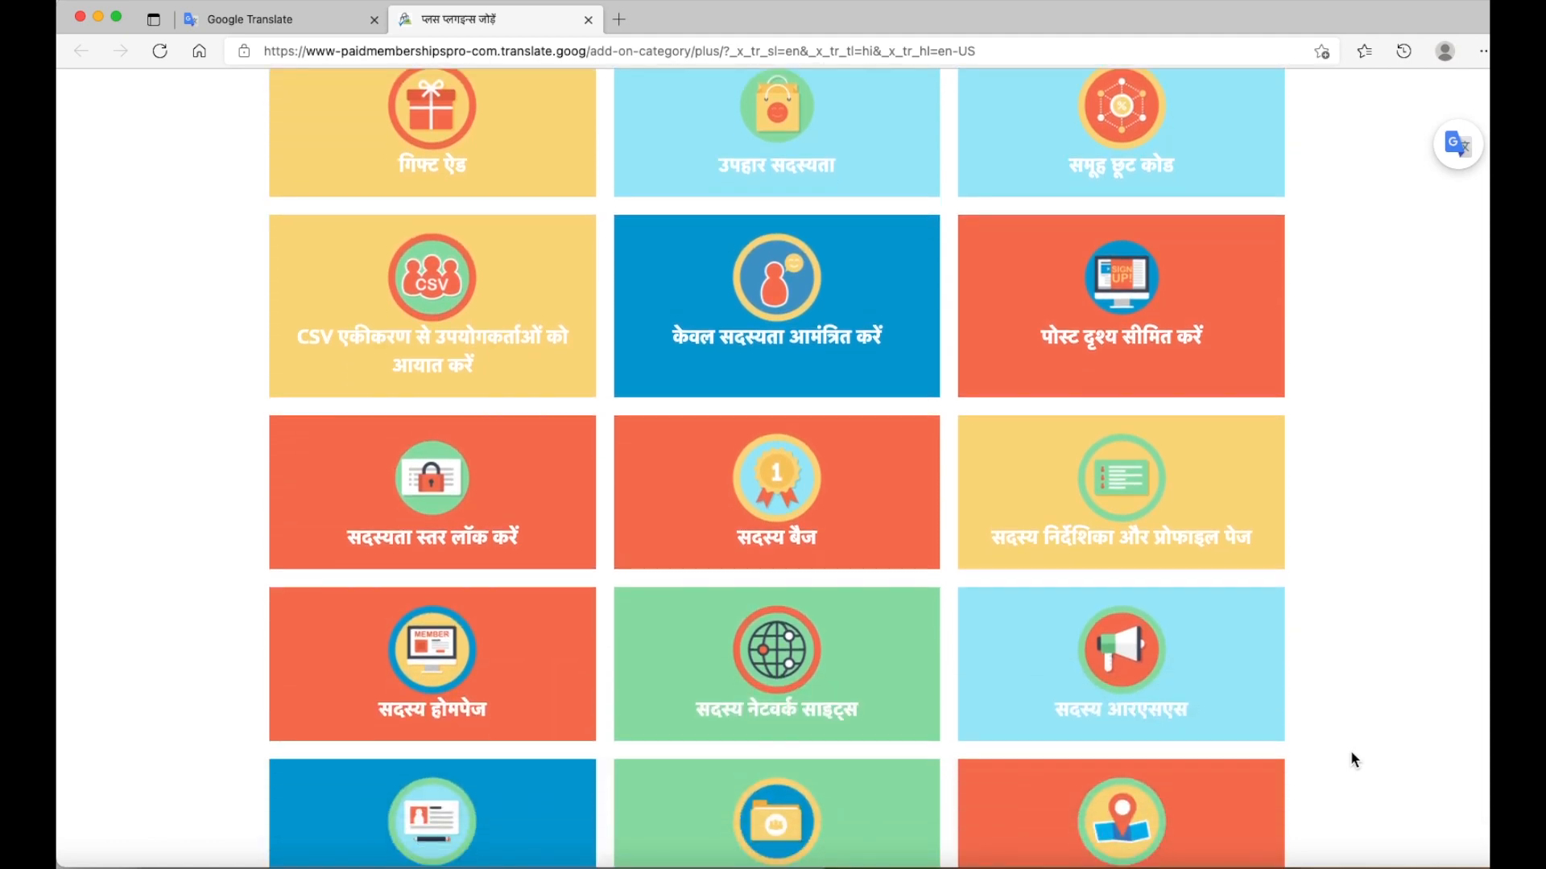
scroll(1350, 756, "down", 1)
scroll(1350, 757, "down", 3)
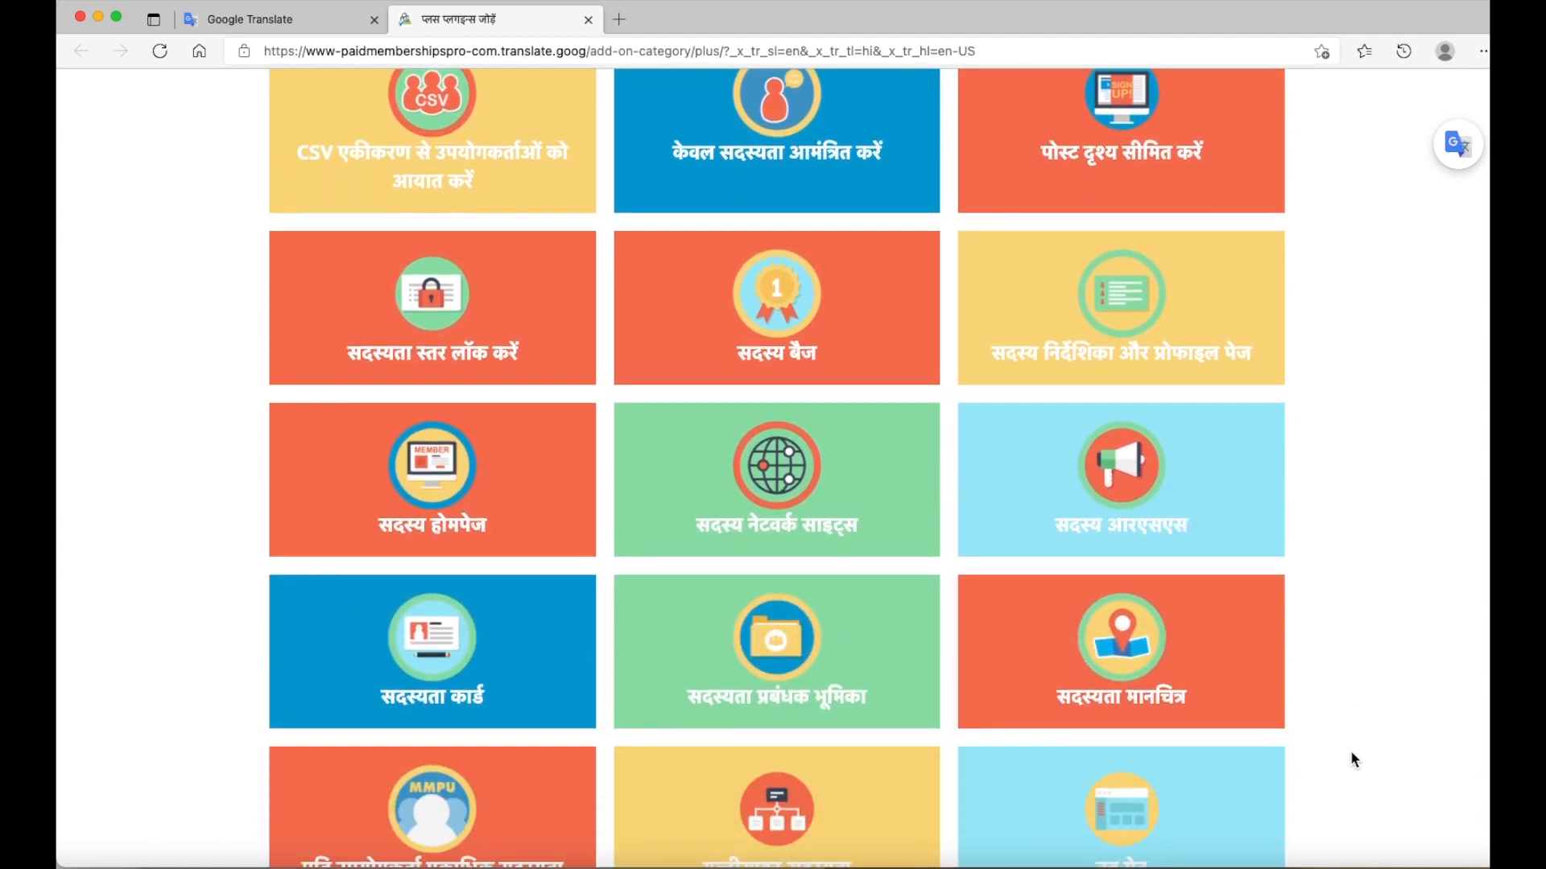
scroll(1350, 757, "down", 2)
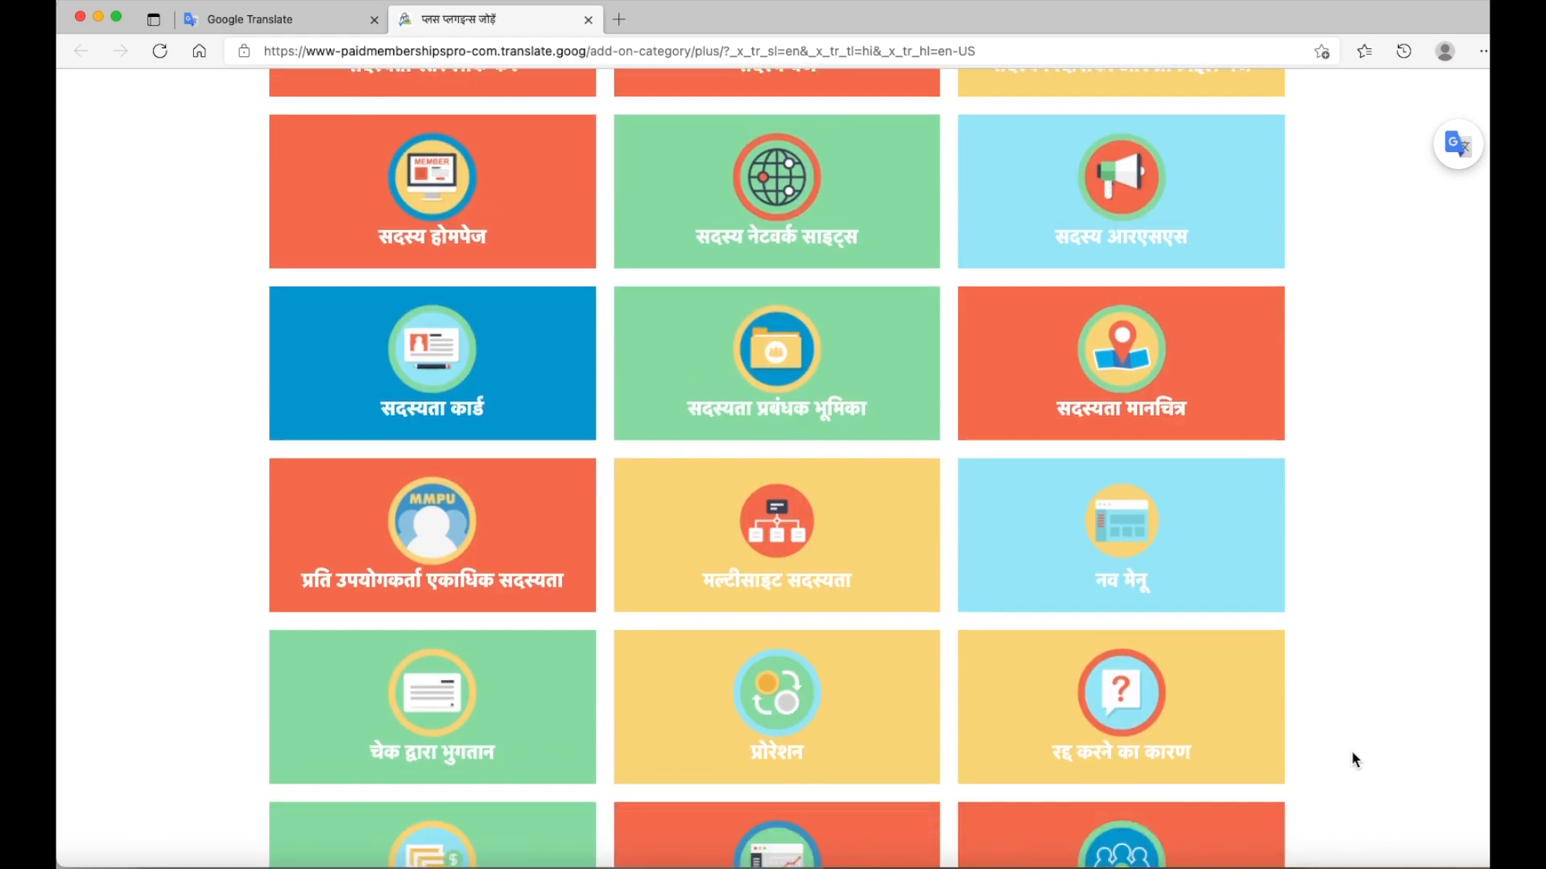
scroll(1351, 757, "down", 2)
scroll(1350, 759, "down", 1)
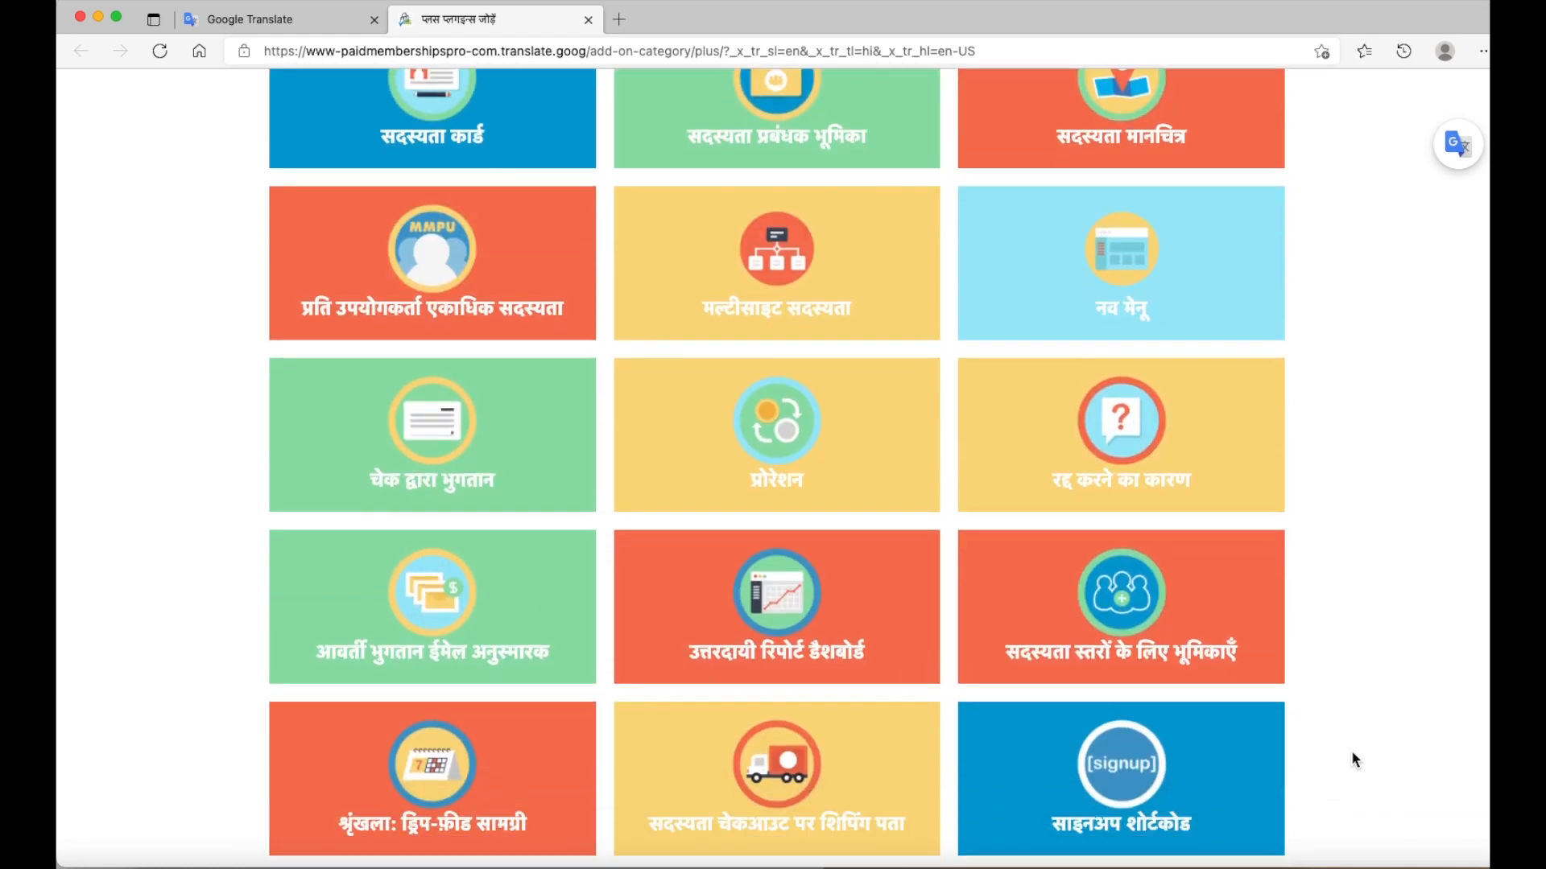
scroll(1350, 758, "down", 2)
scroll(1351, 758, "down", 3)
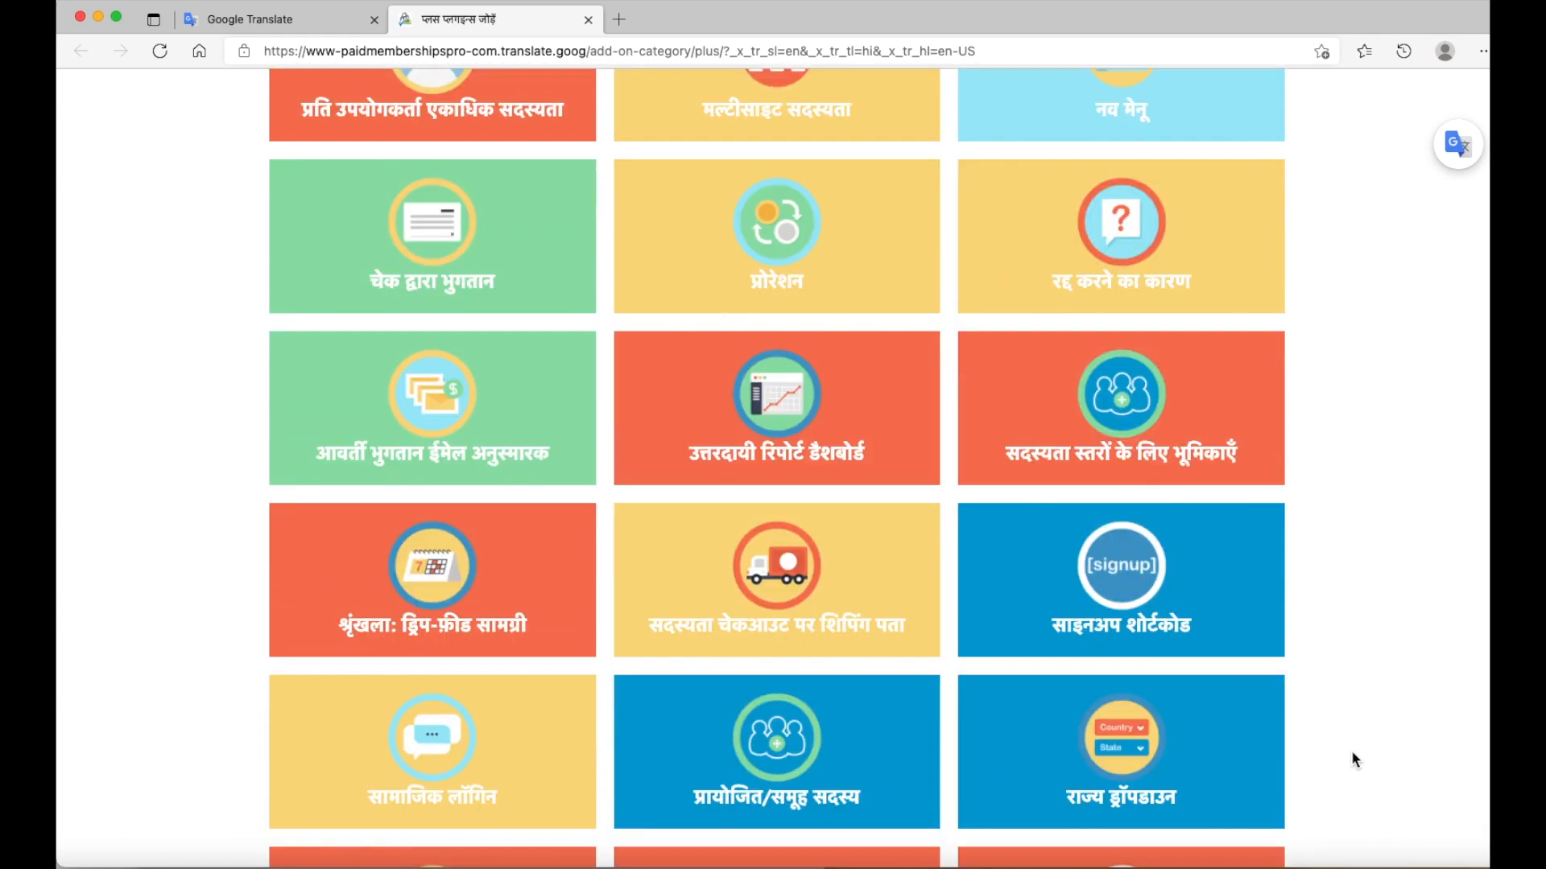
scroll(1352, 759, "down", 3)
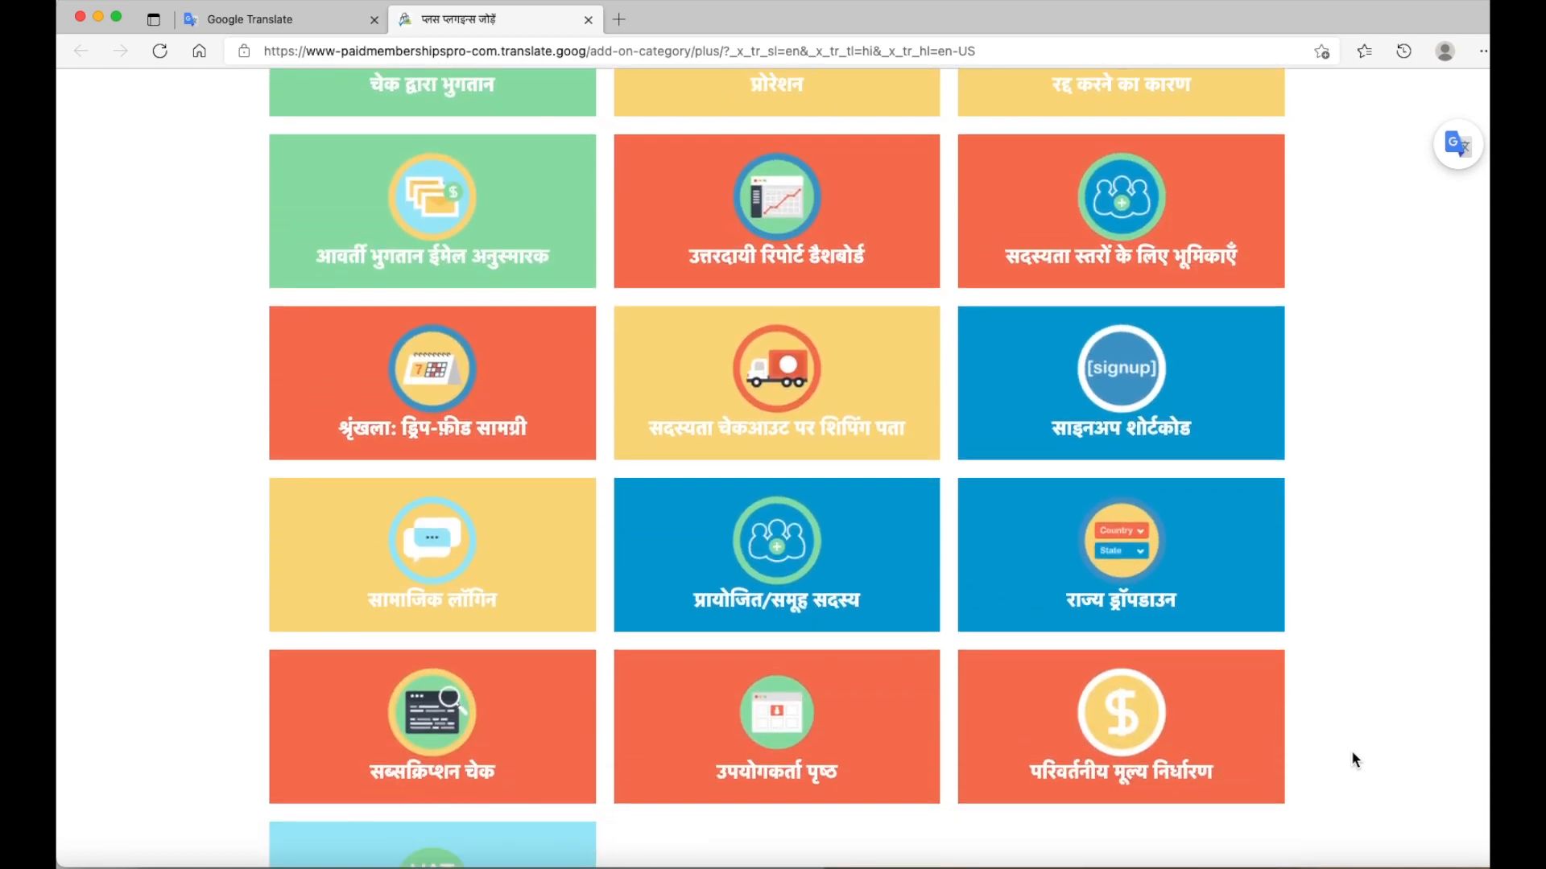
scroll(1352, 759, "down", 3)
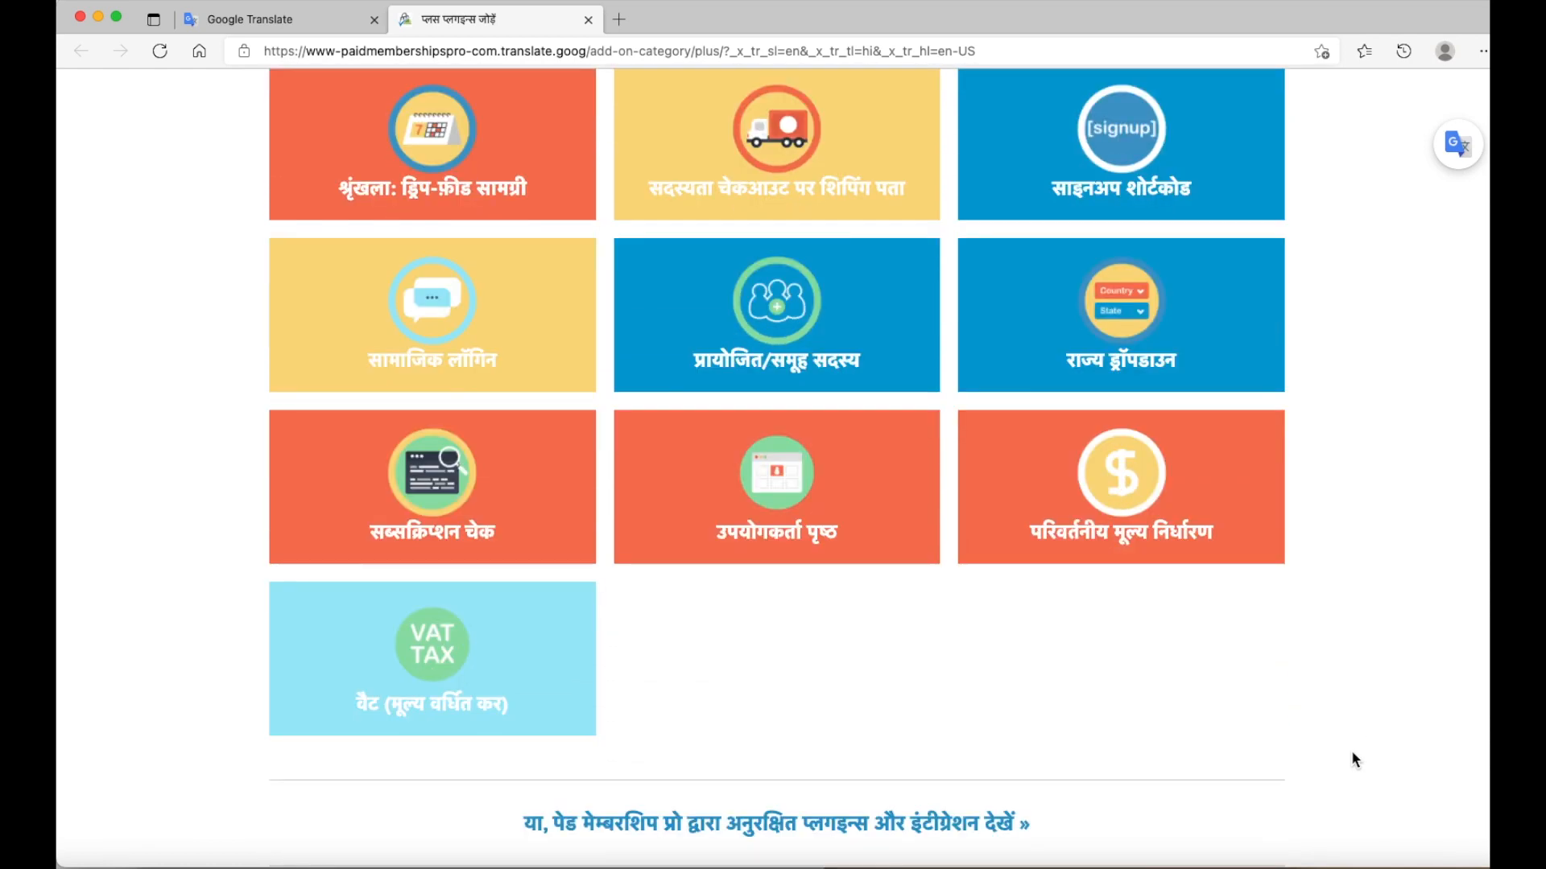
scroll(1352, 759, "down", 3)
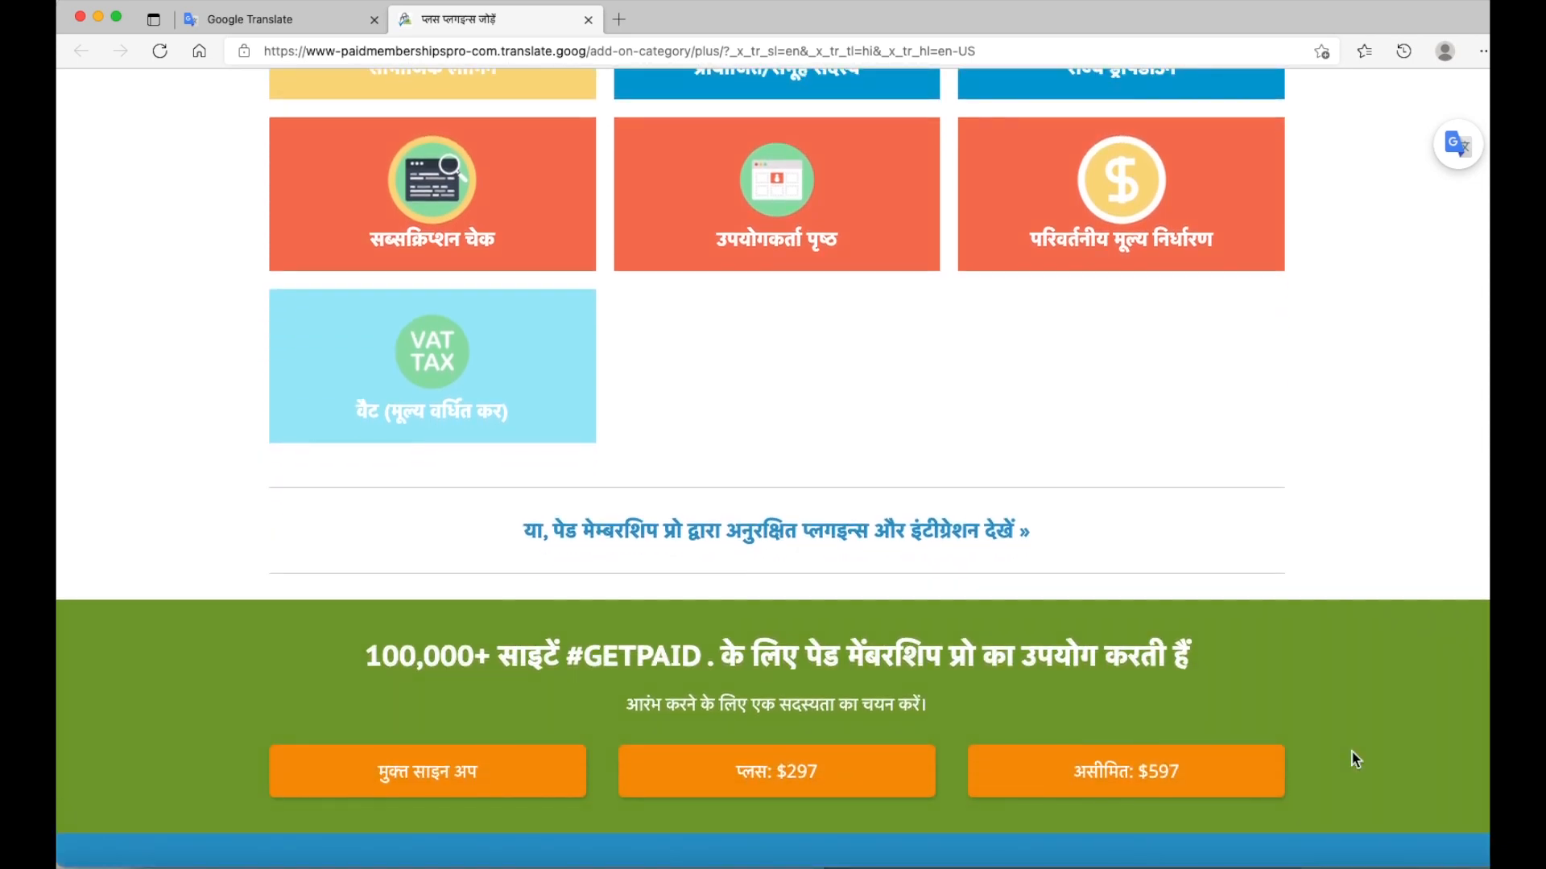
In the WordPress admin, search for new plugins with "Paid Membership Pro", and install and activate Paid Memberships Pro.
left_click(1423, 868)
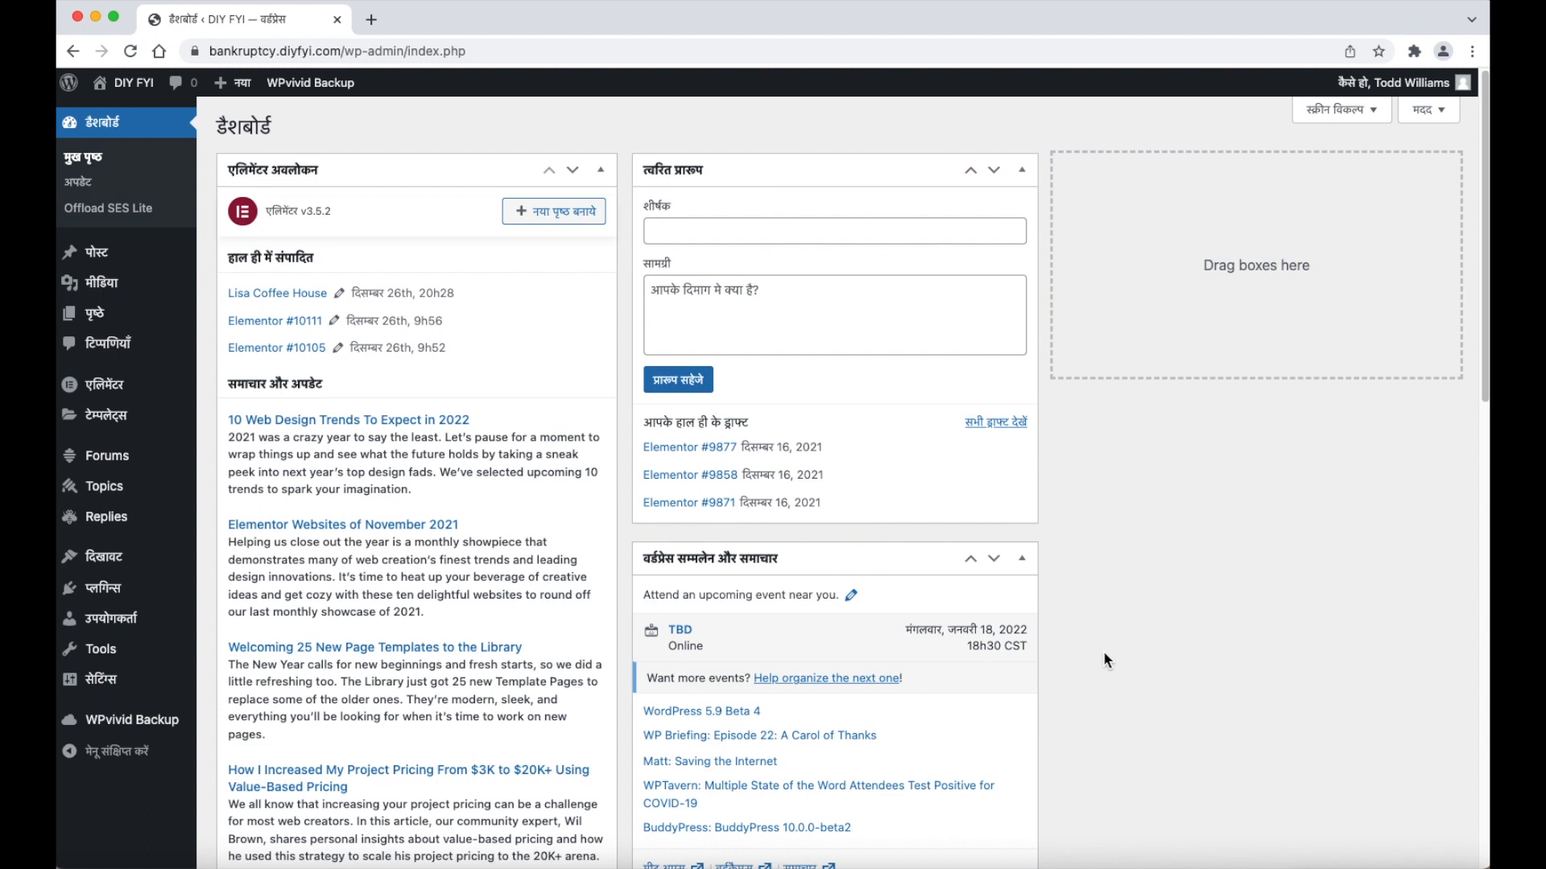
mouse_move(103, 588)
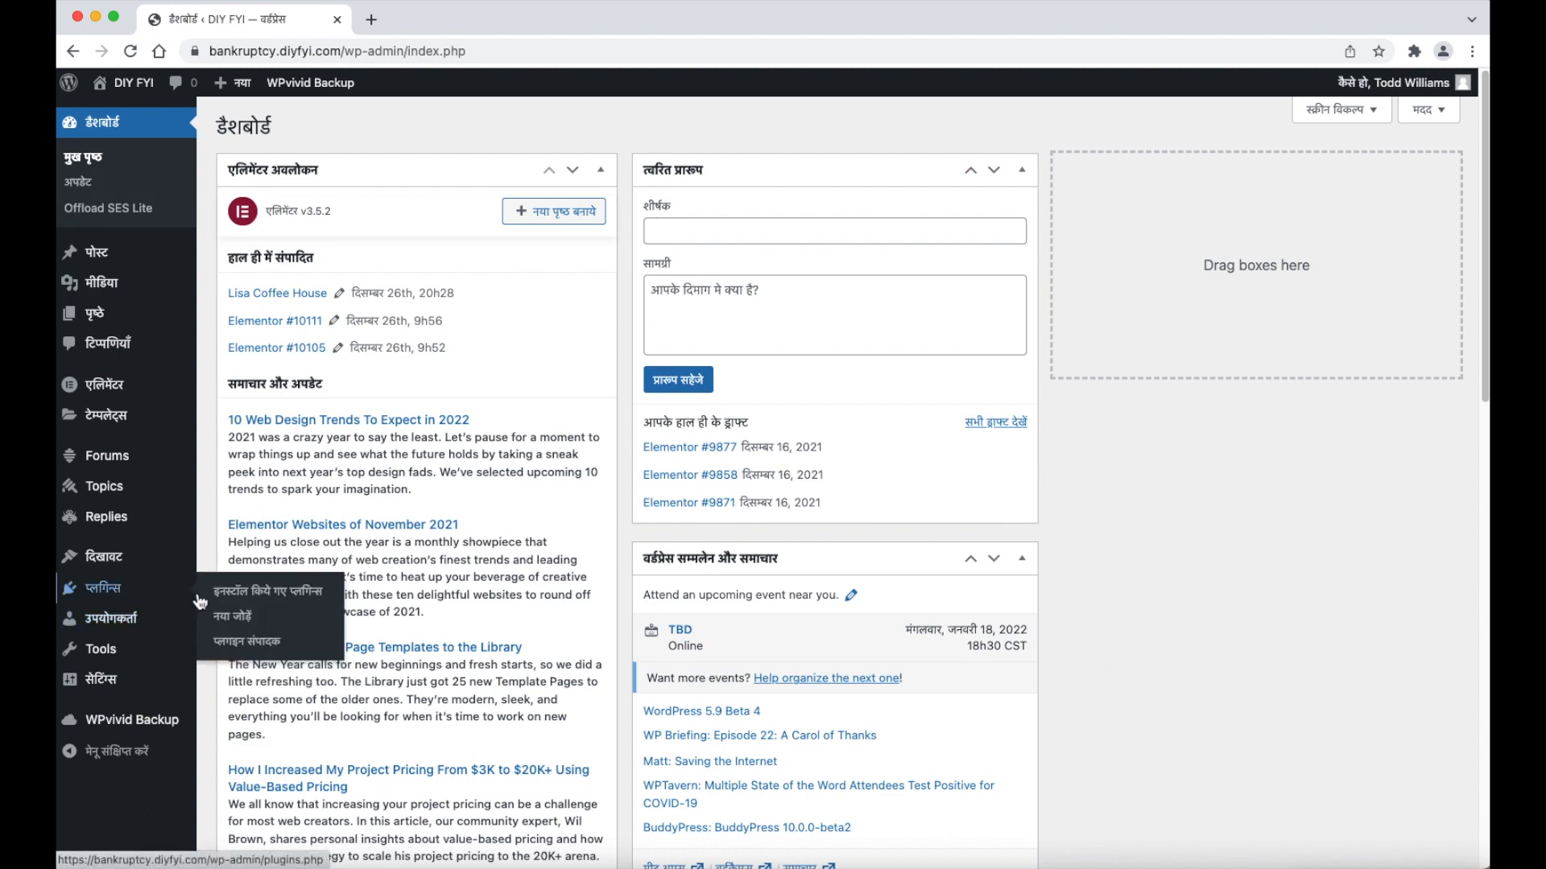
left_click(298, 624)
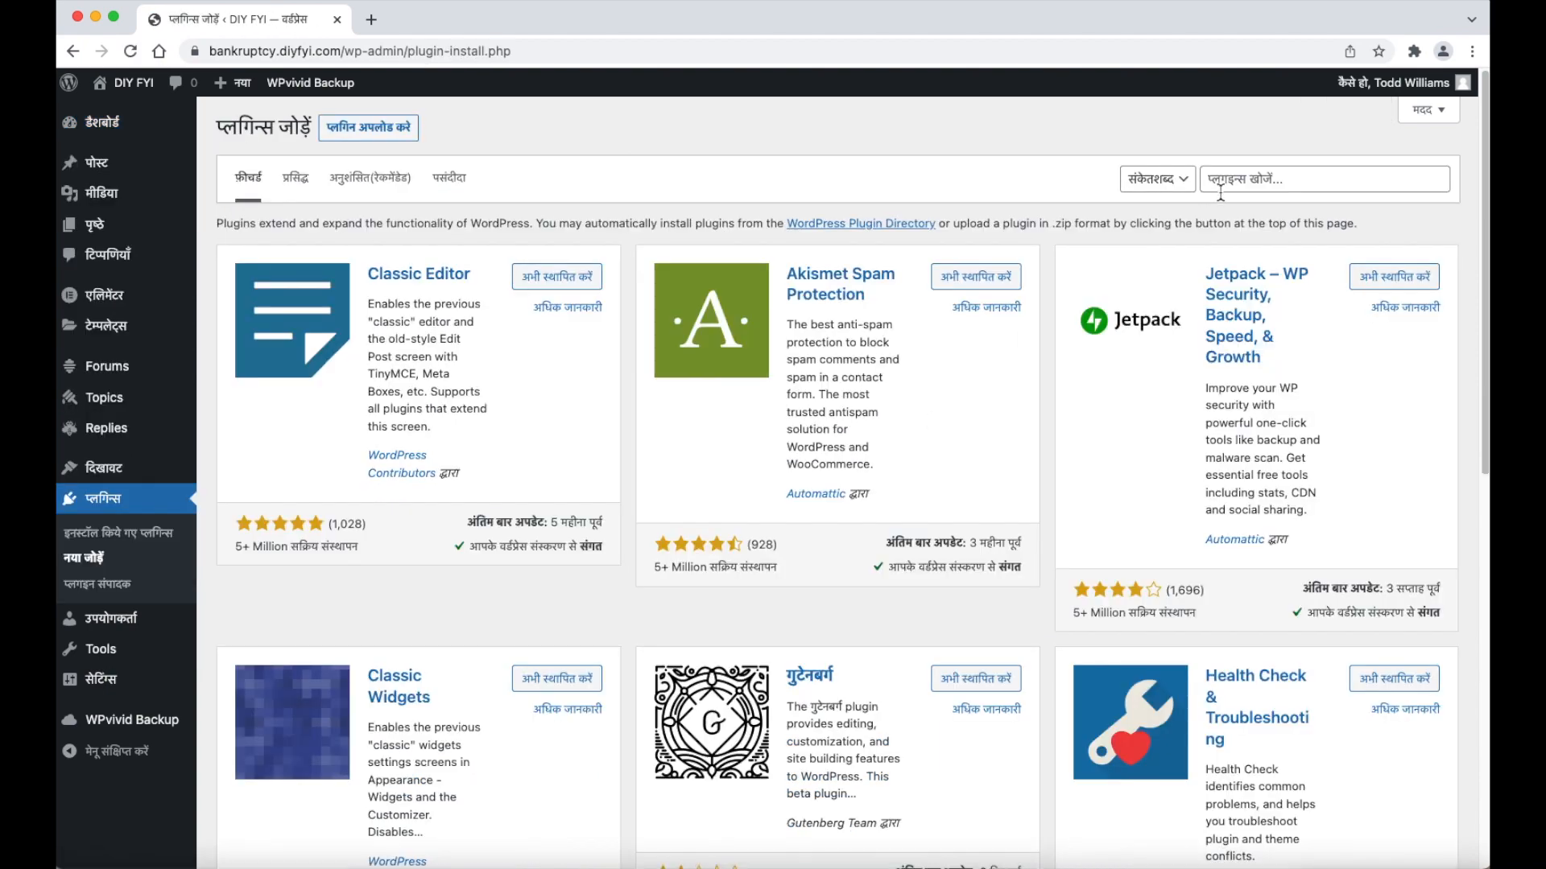
left_click(1223, 182)
right_click(1223, 182)
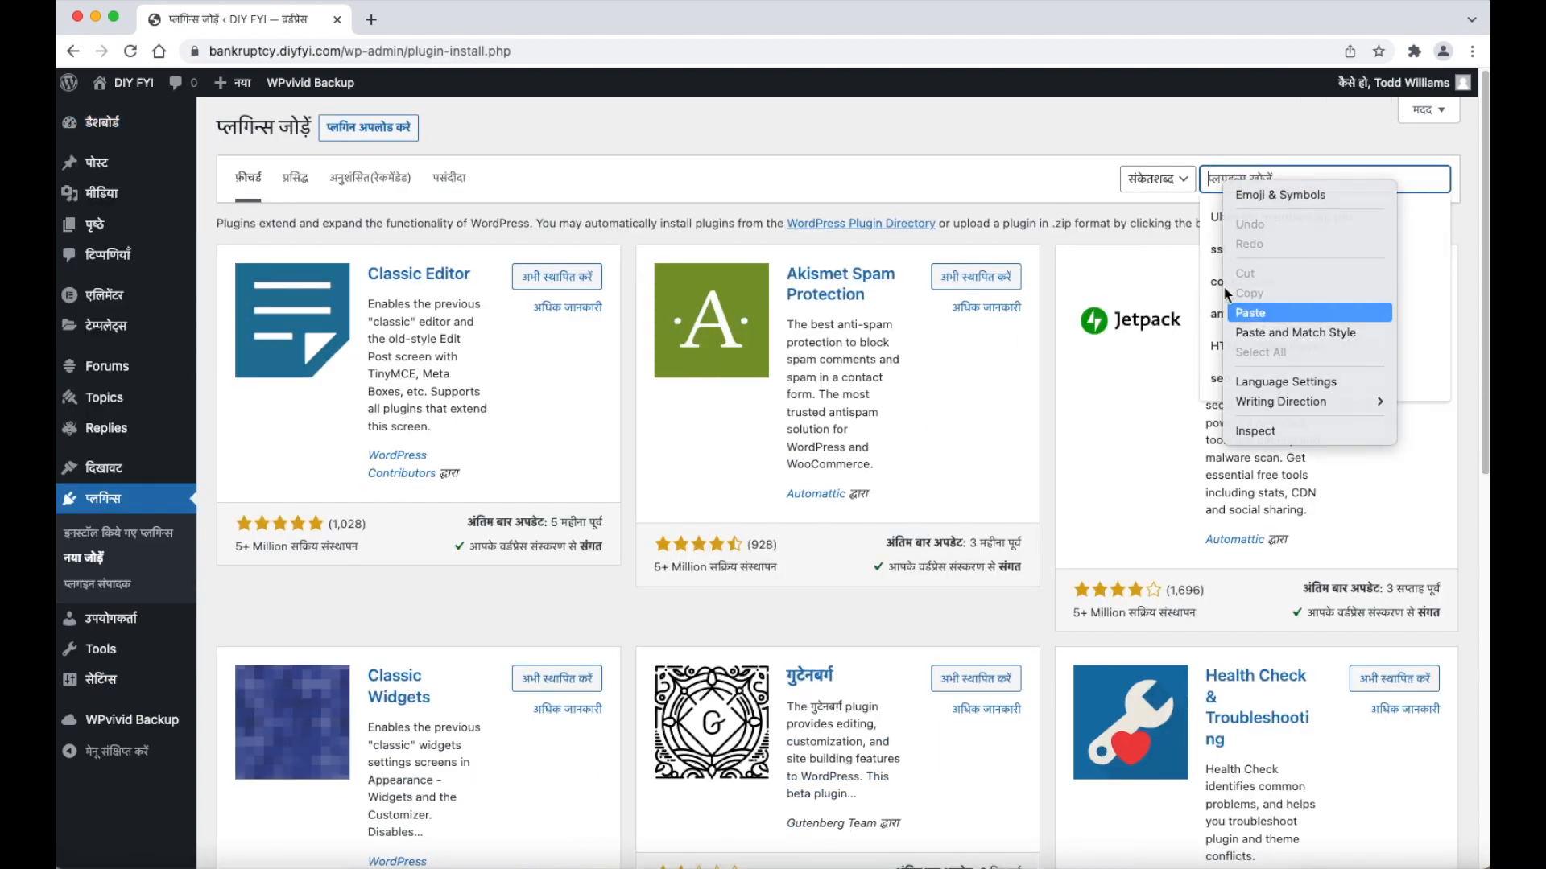
left_click(1249, 312)
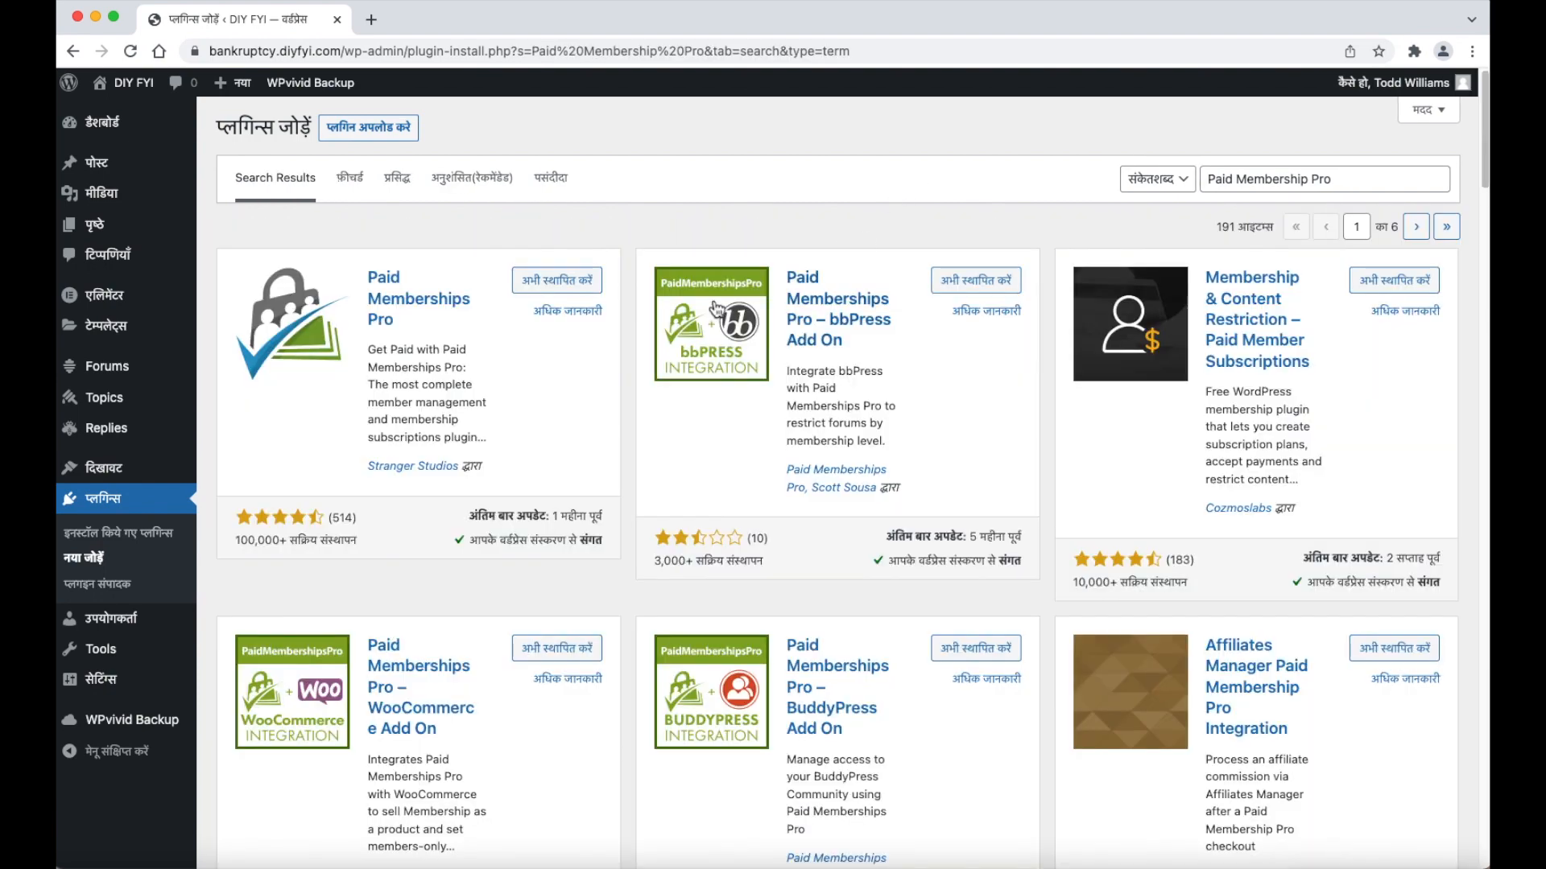
left_click(583, 283)
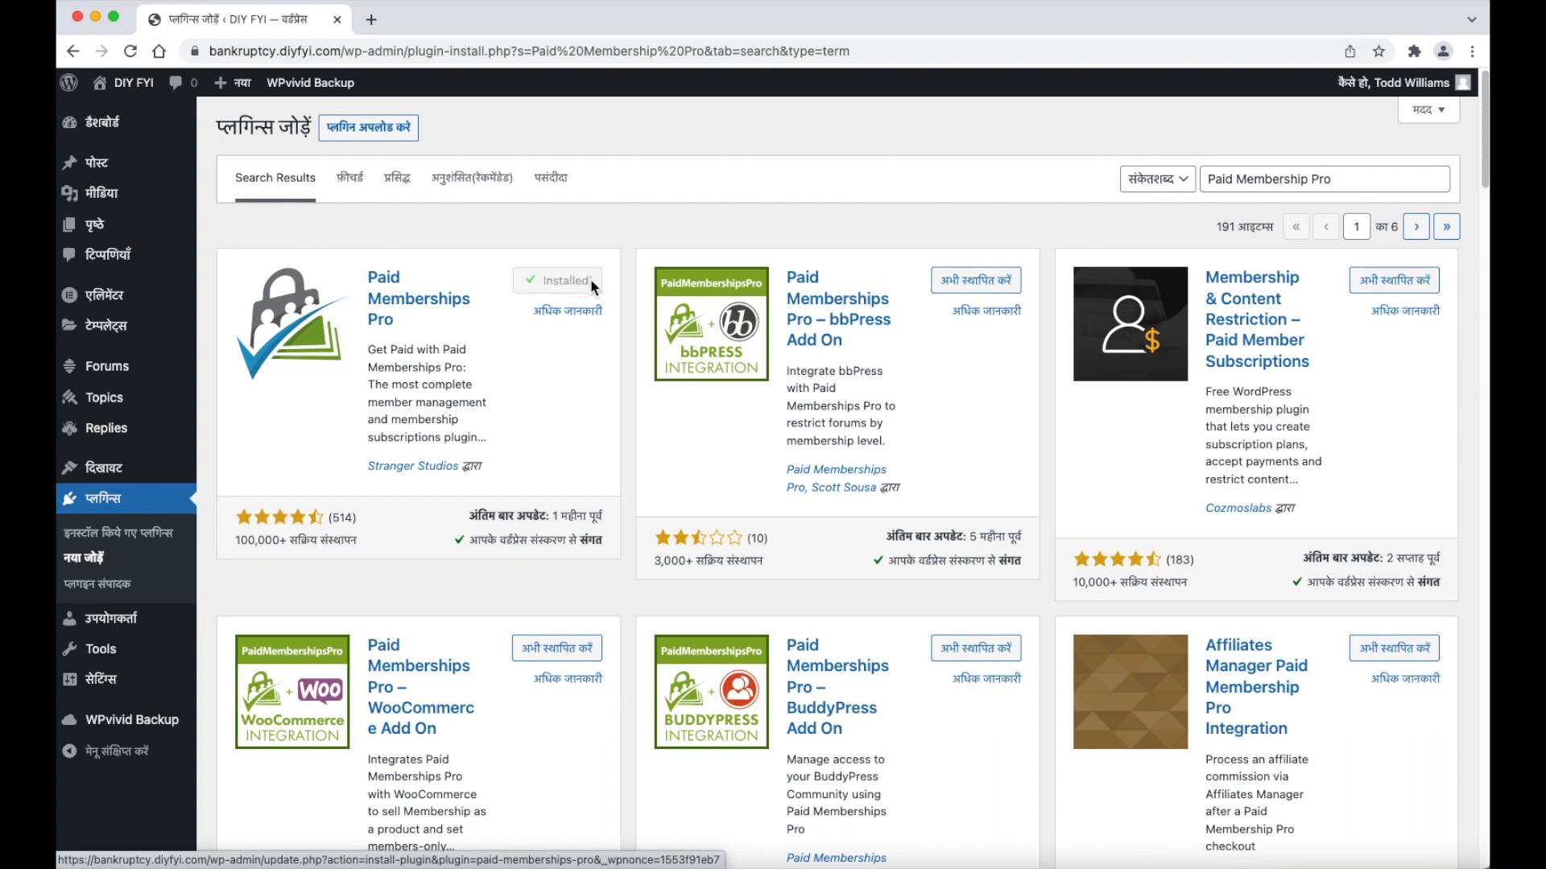
left_click(578, 289)
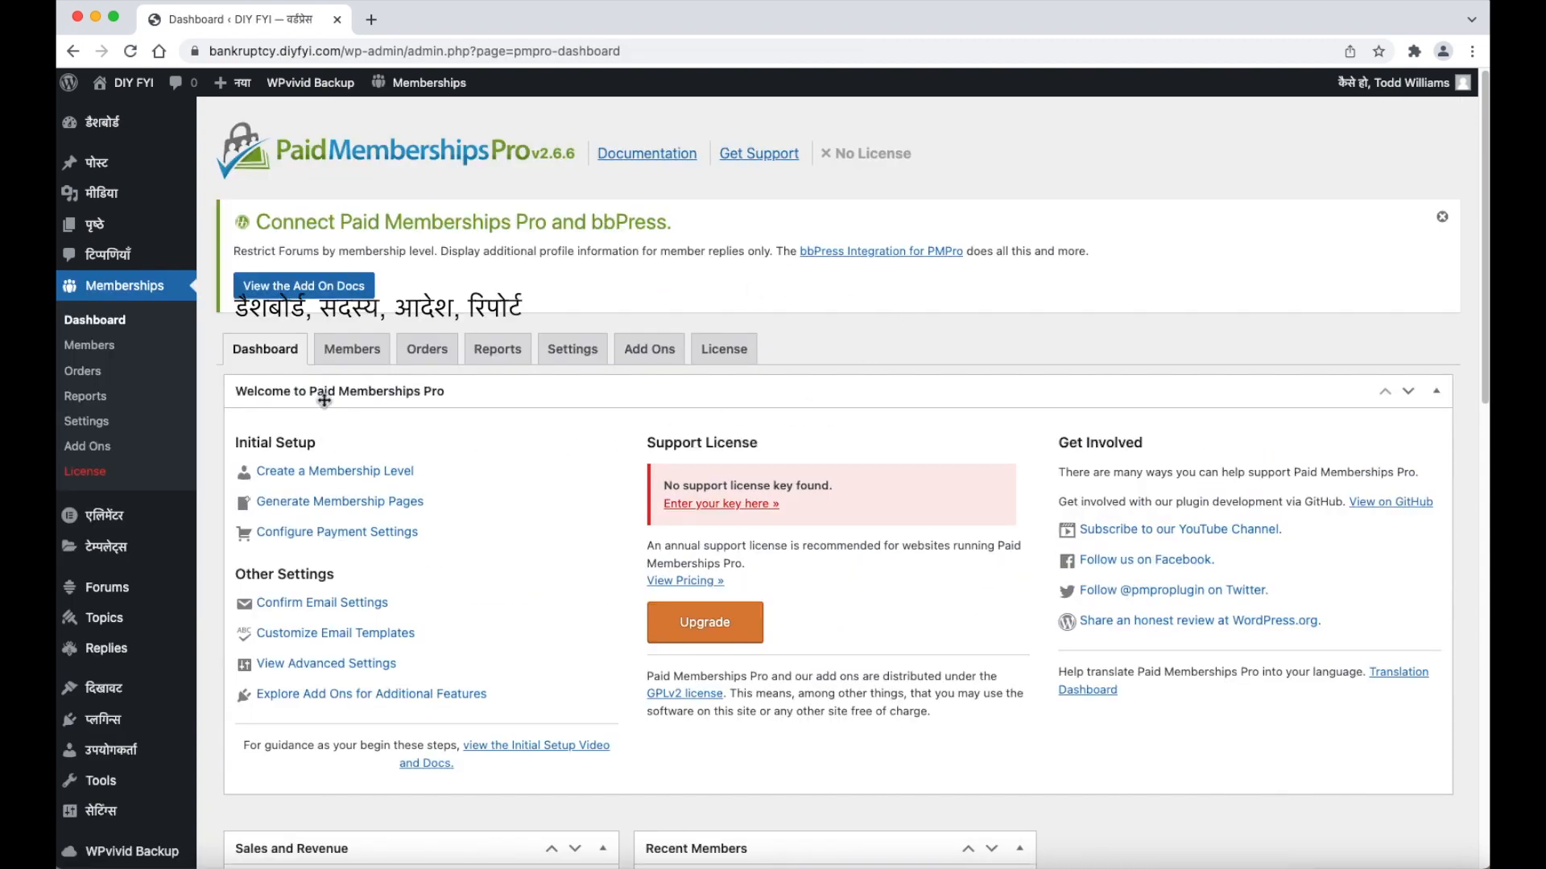
Review the Paid Memberships Pro dashboard, including its setup links, sales and revenue, membership stats, recent members and recent orders.
scroll(322, 398, "down", 1)
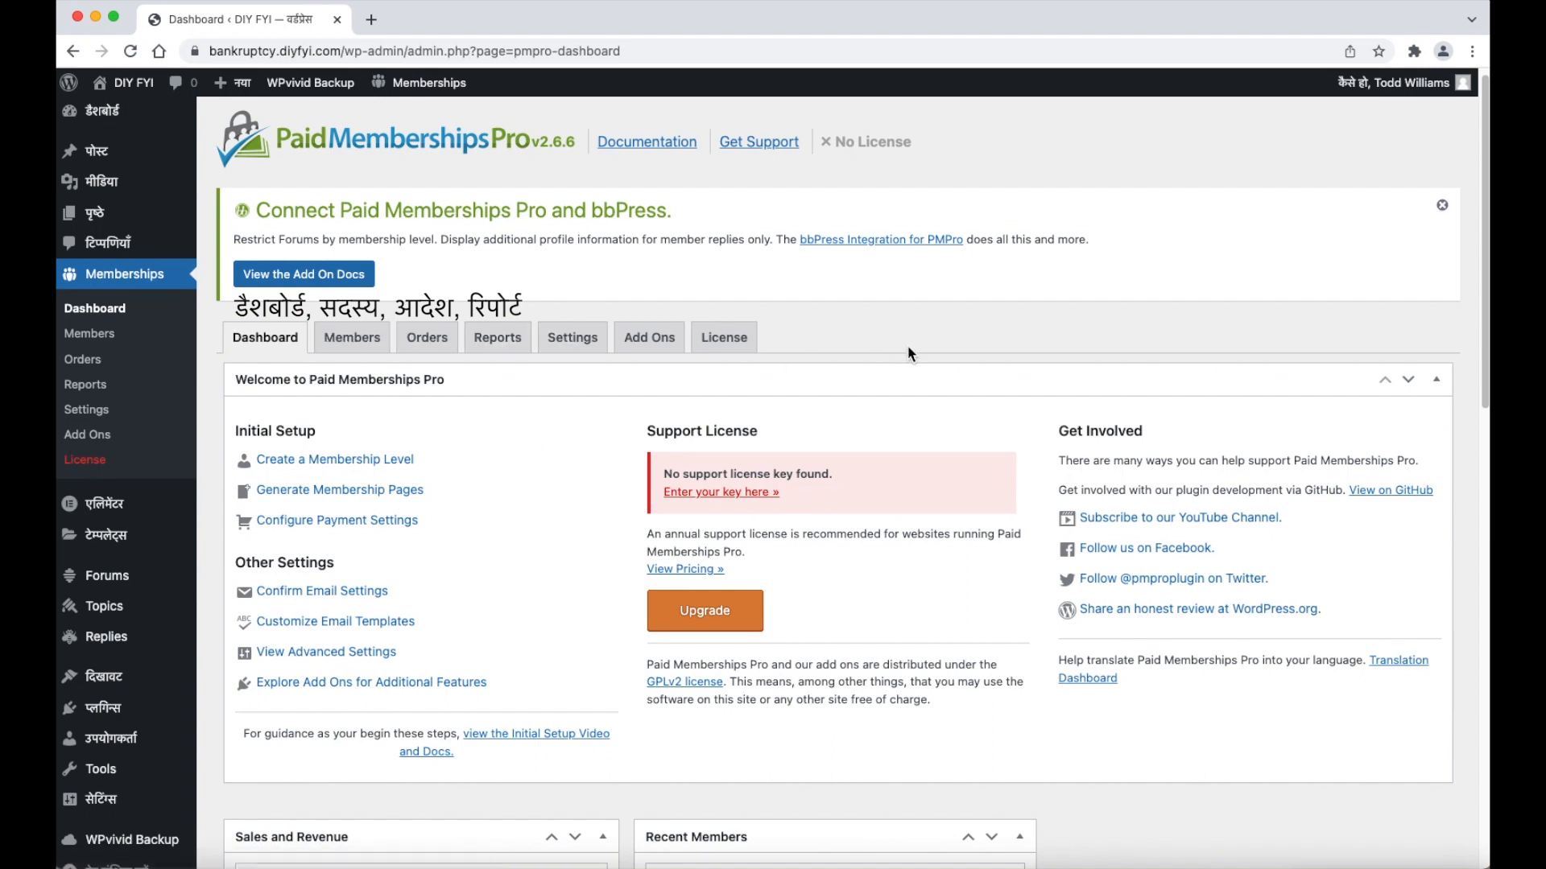
left_click(303, 354)
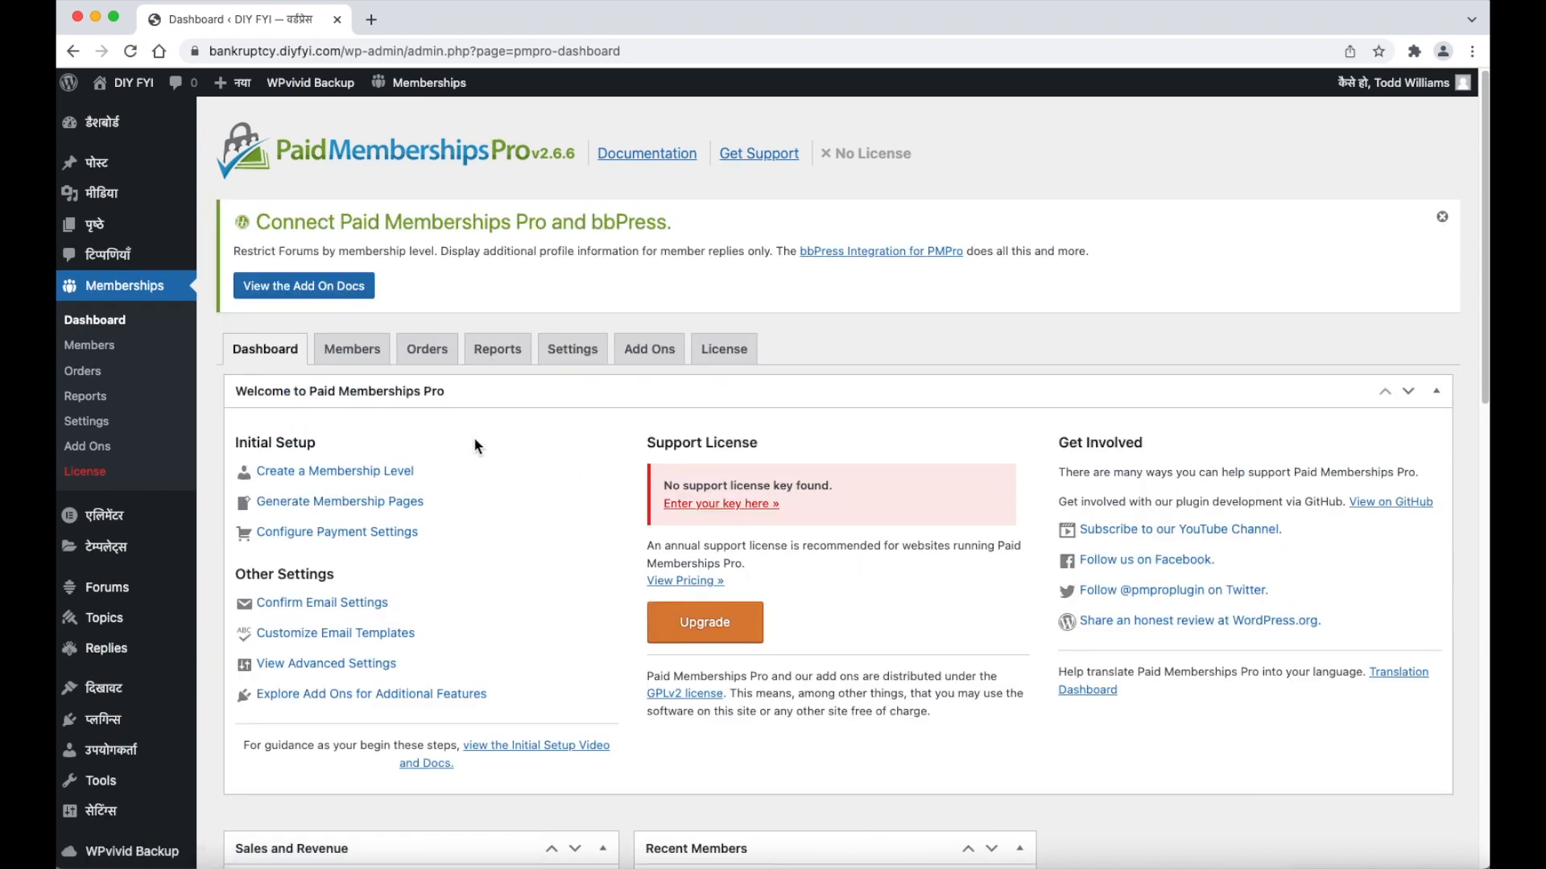
scroll(528, 461, "down", 7)
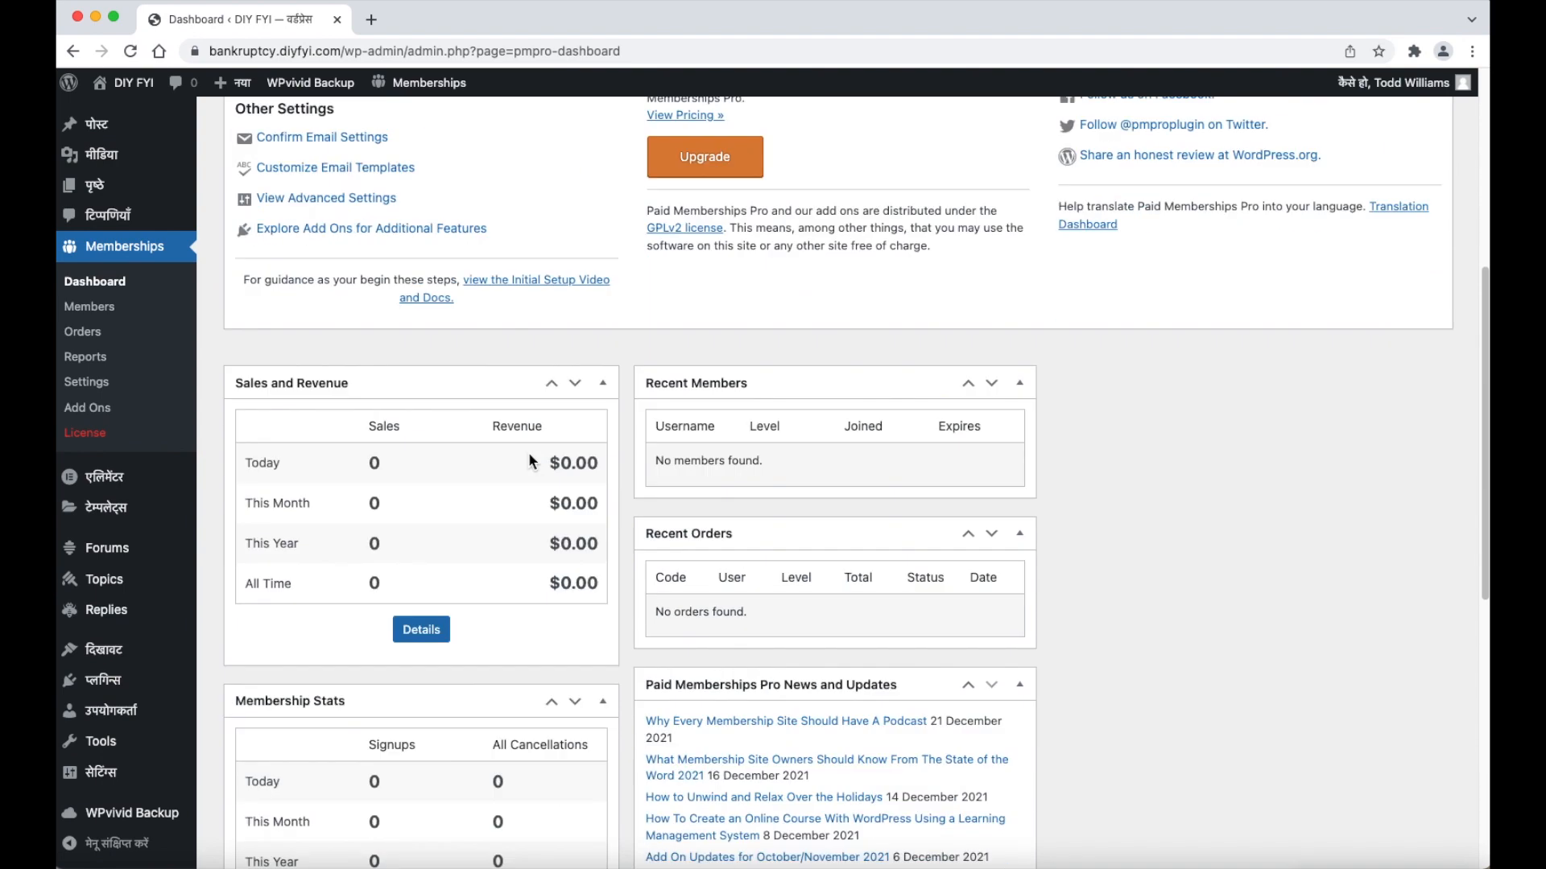
scroll(528, 458, "down", 2)
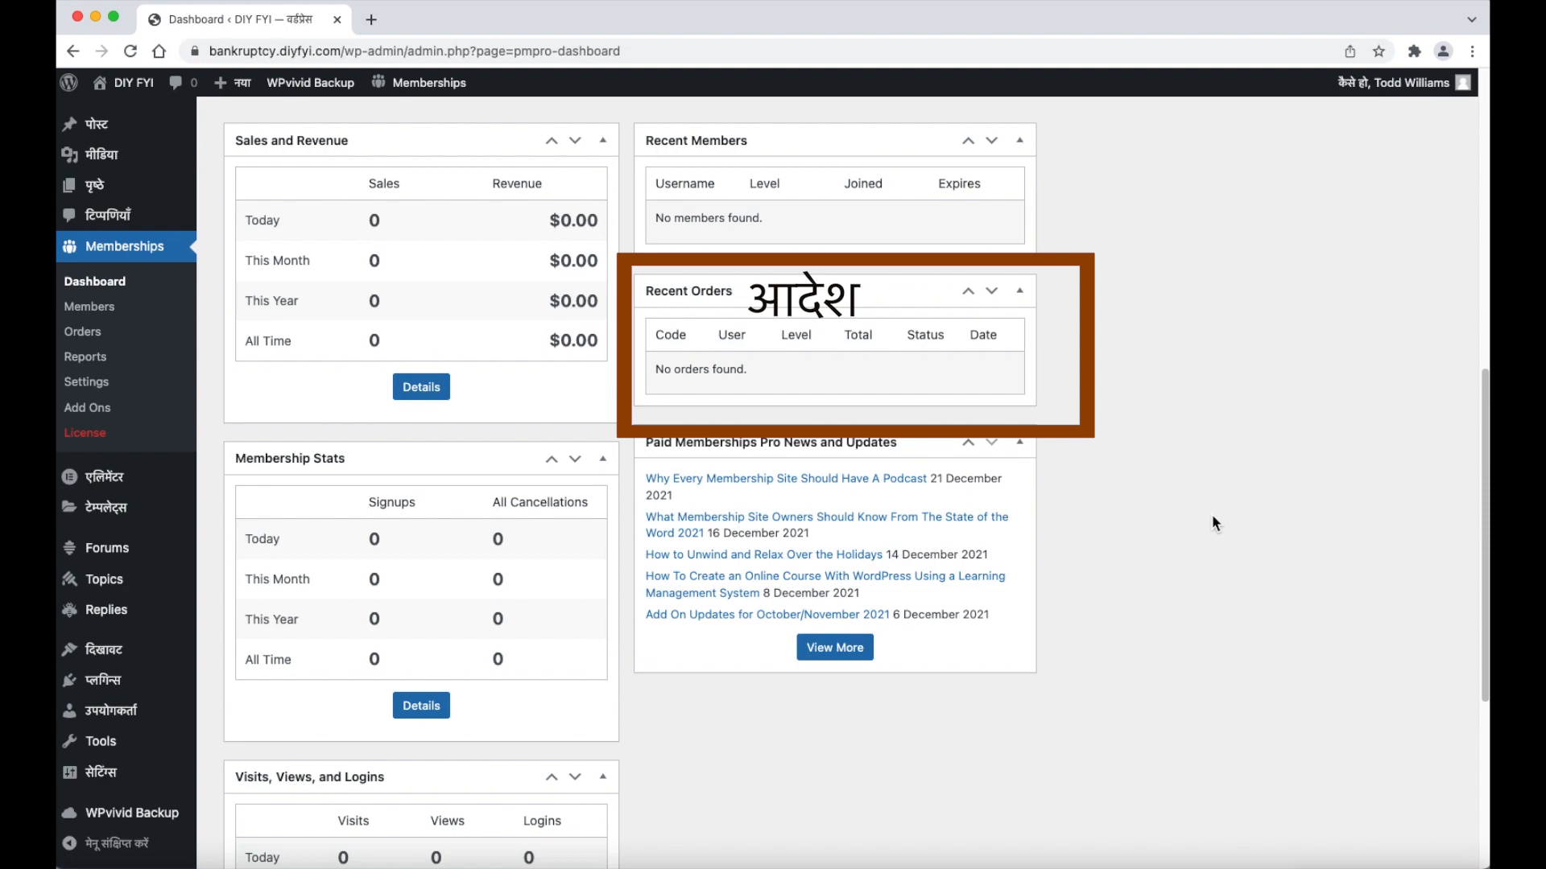
scroll(1177, 540, "up", 10)
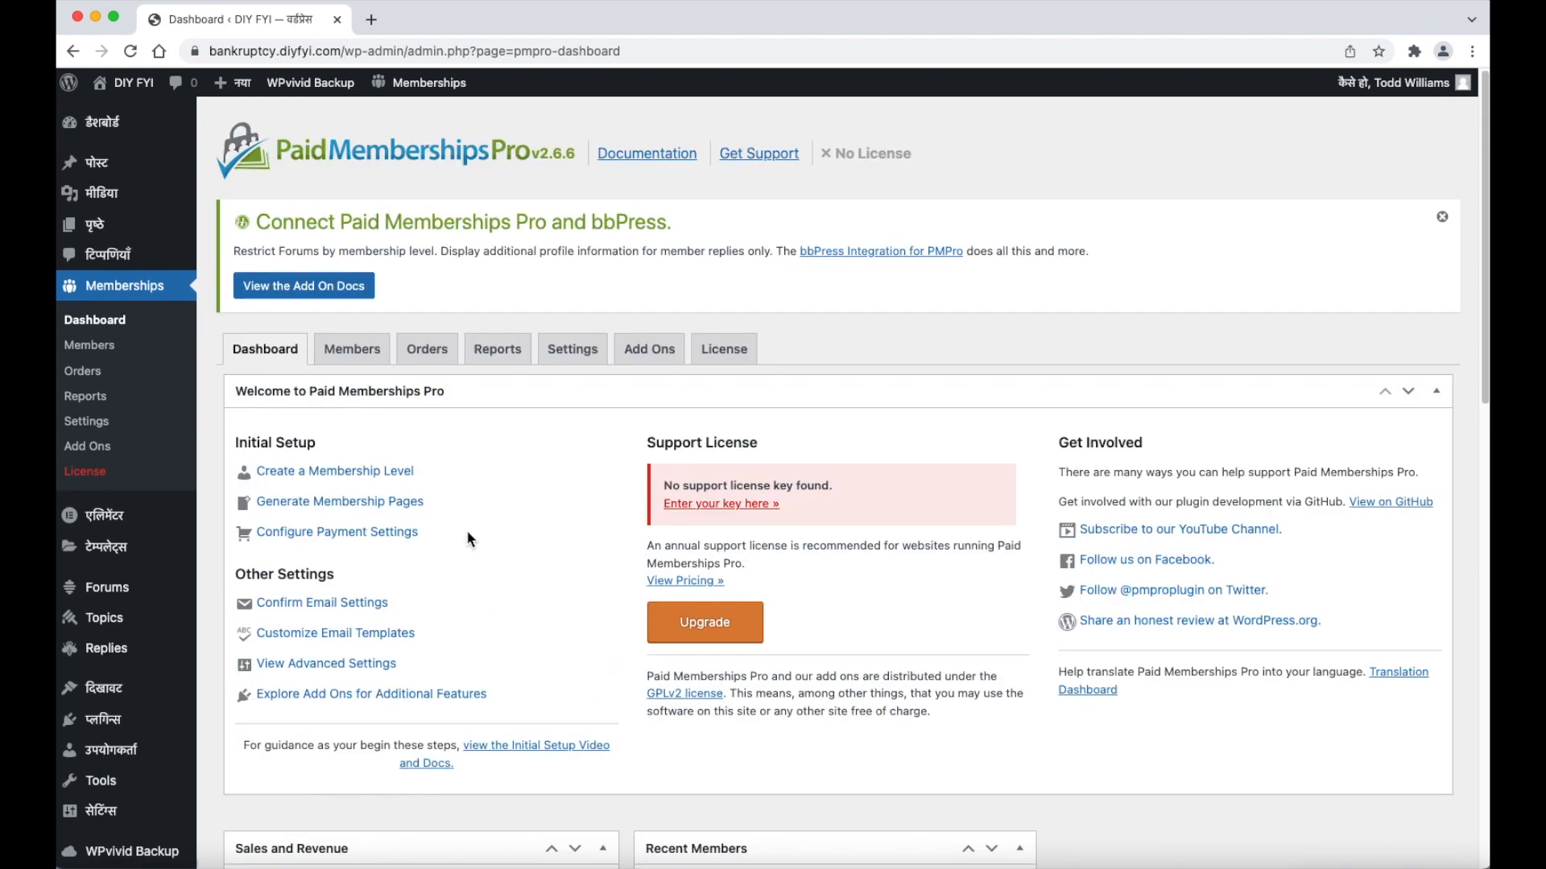
Look through the Members, Orders and Reports pages of Paid Memberships Pro.
left_click(382, 366)
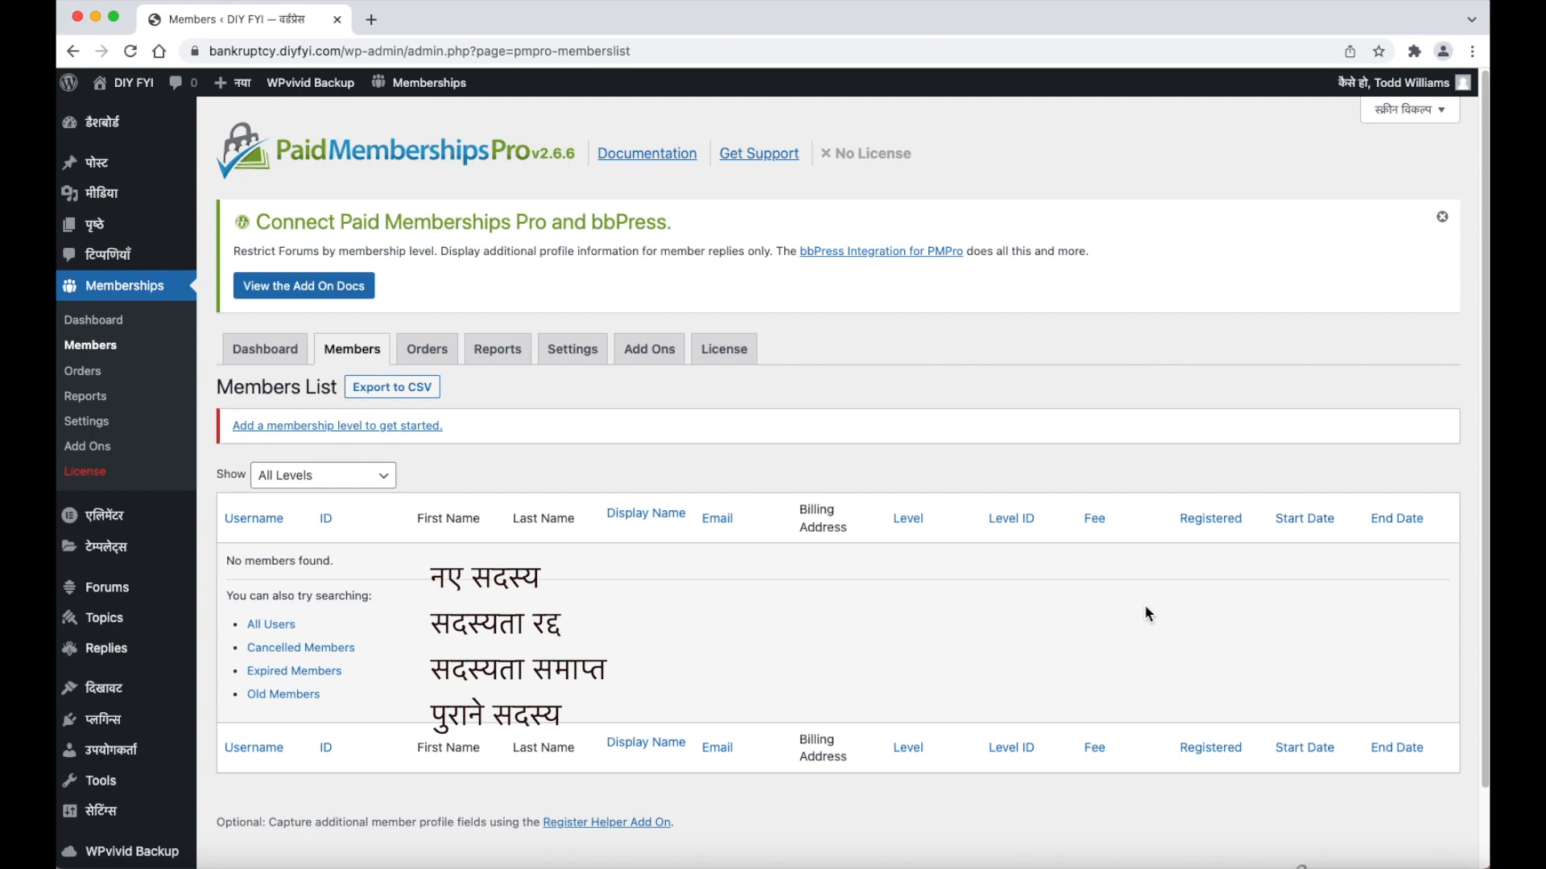
left_click(443, 364)
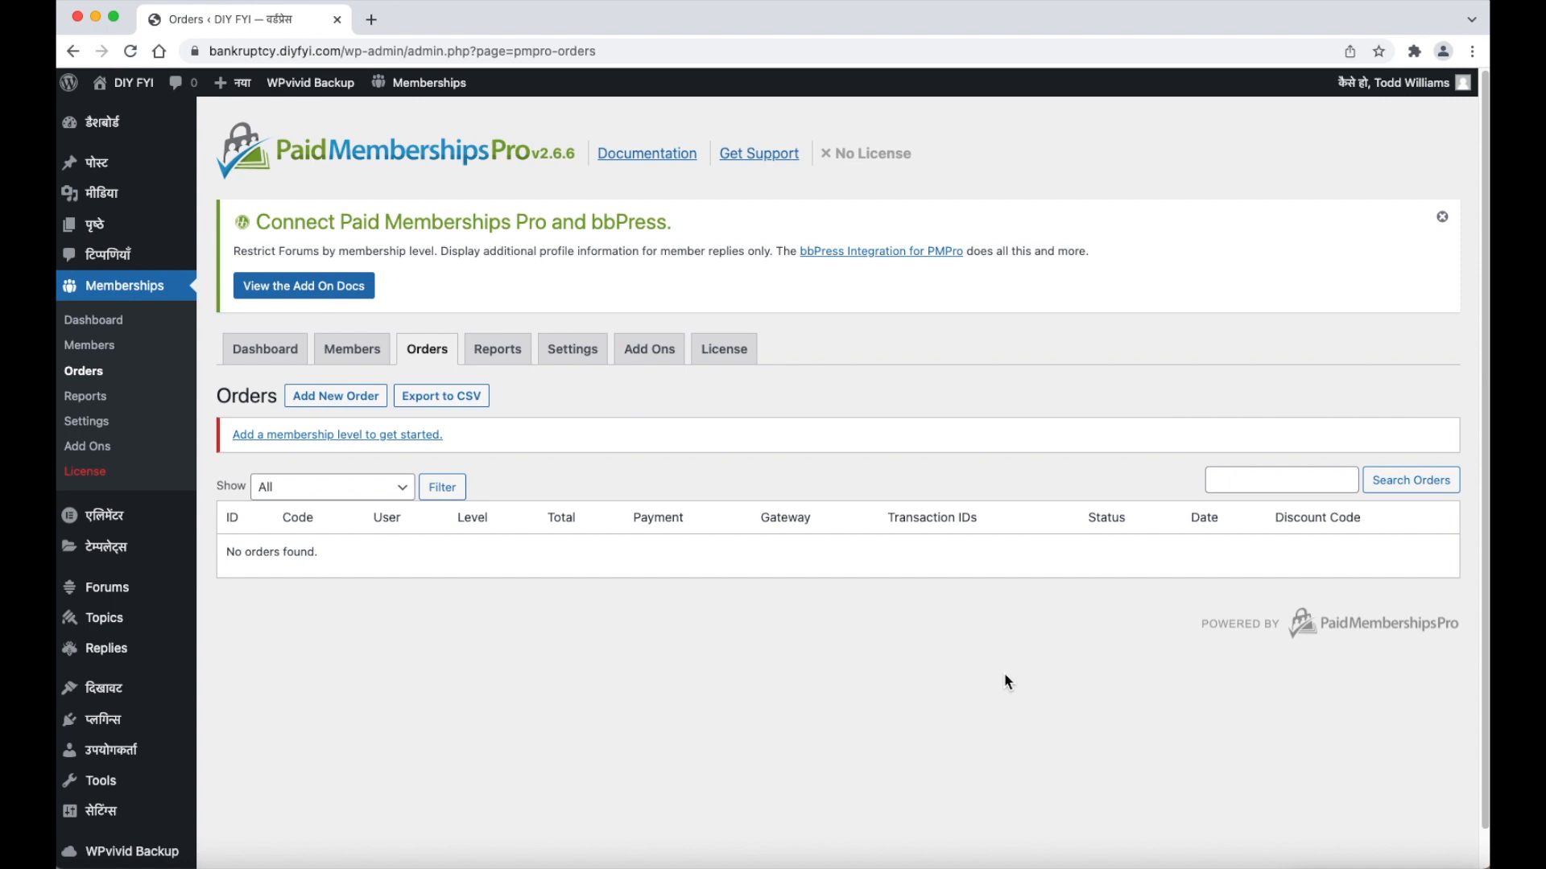
left_click(523, 354)
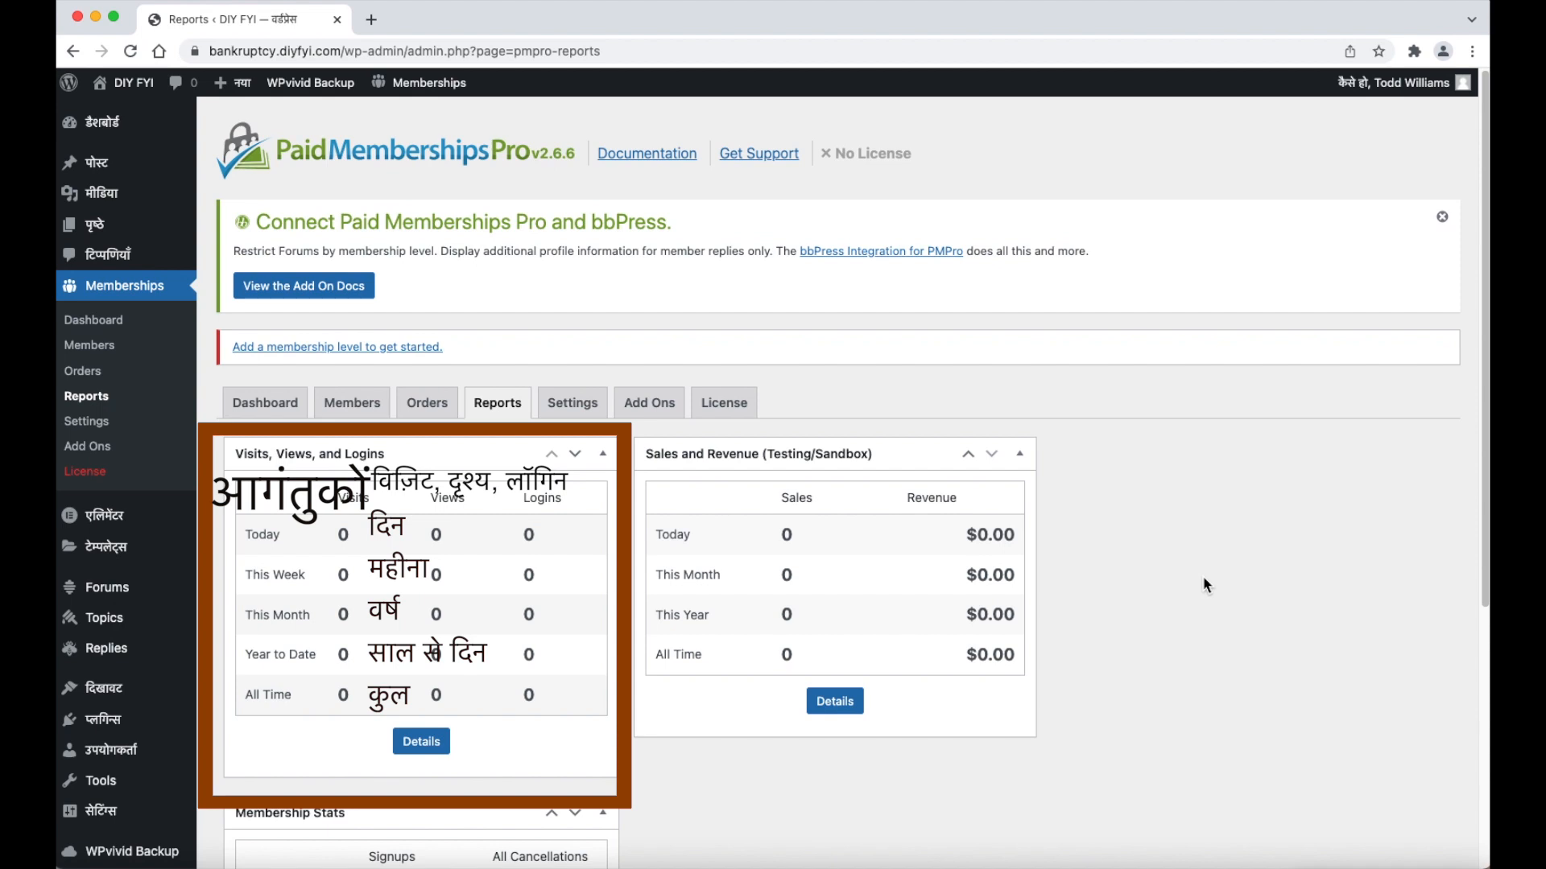
scroll(711, 509, "down", 1)
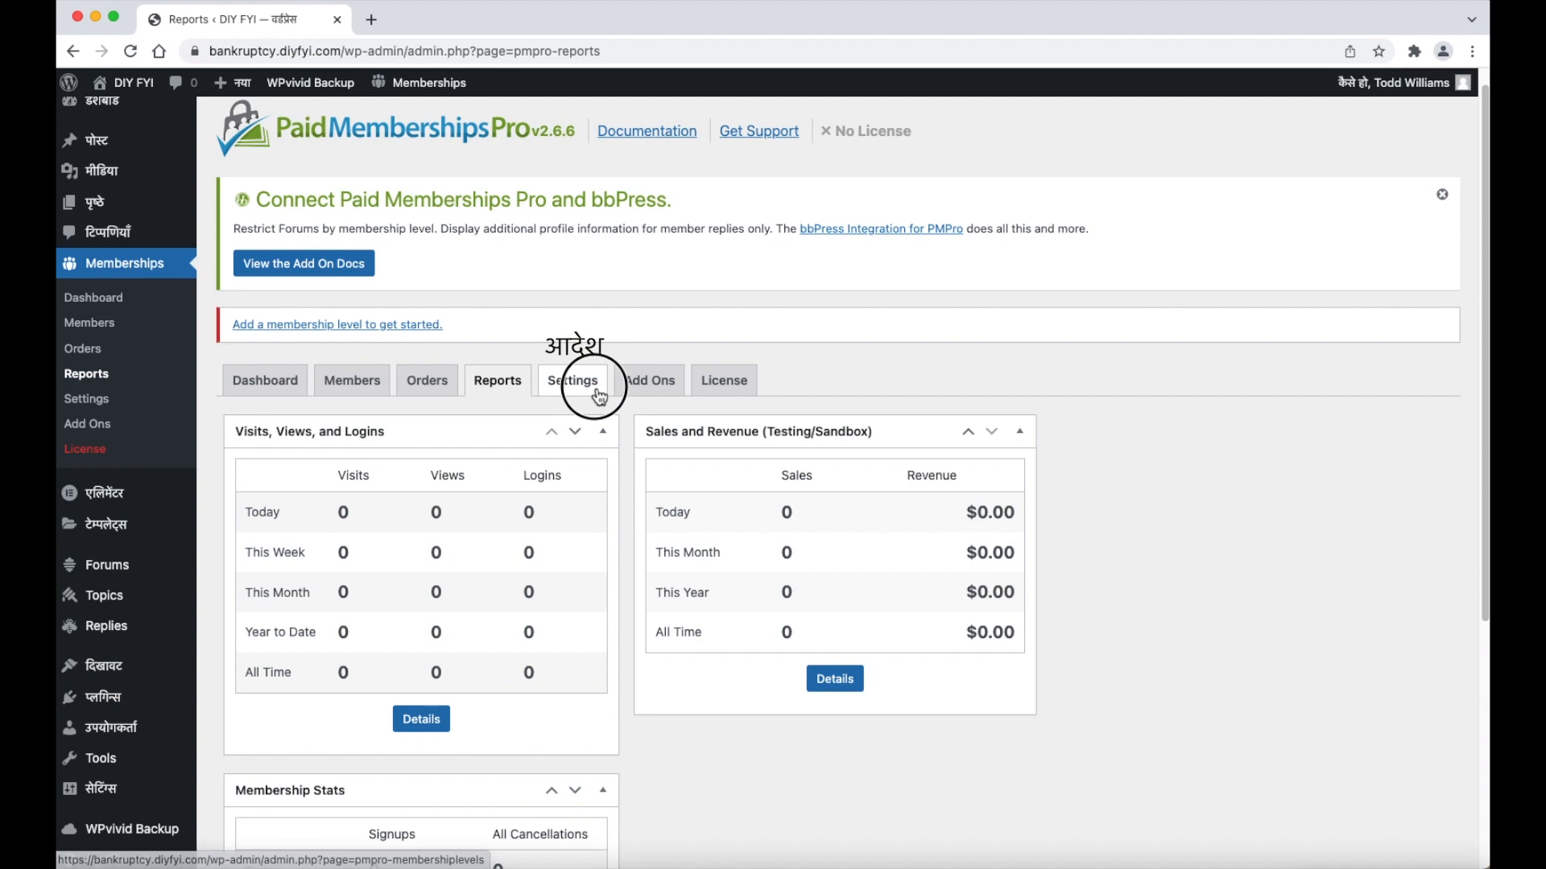
Start a new membership level named "स्वर्ण सदस्यता" with the description "सोने की सदस्यता $20 प्रति माह है".
left_click(598, 393)
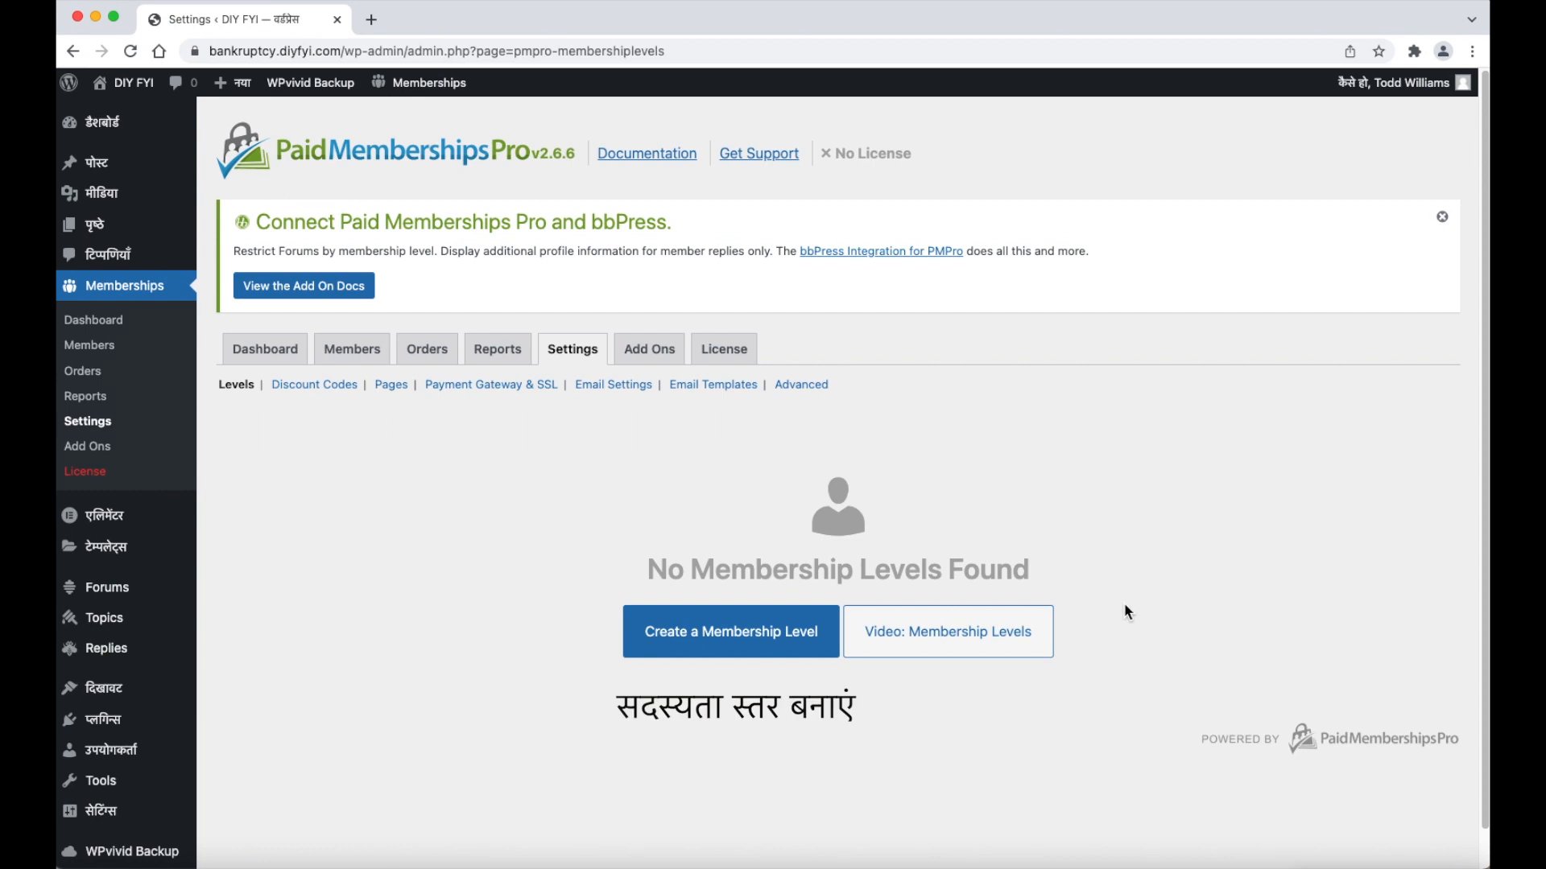
left_click(829, 642)
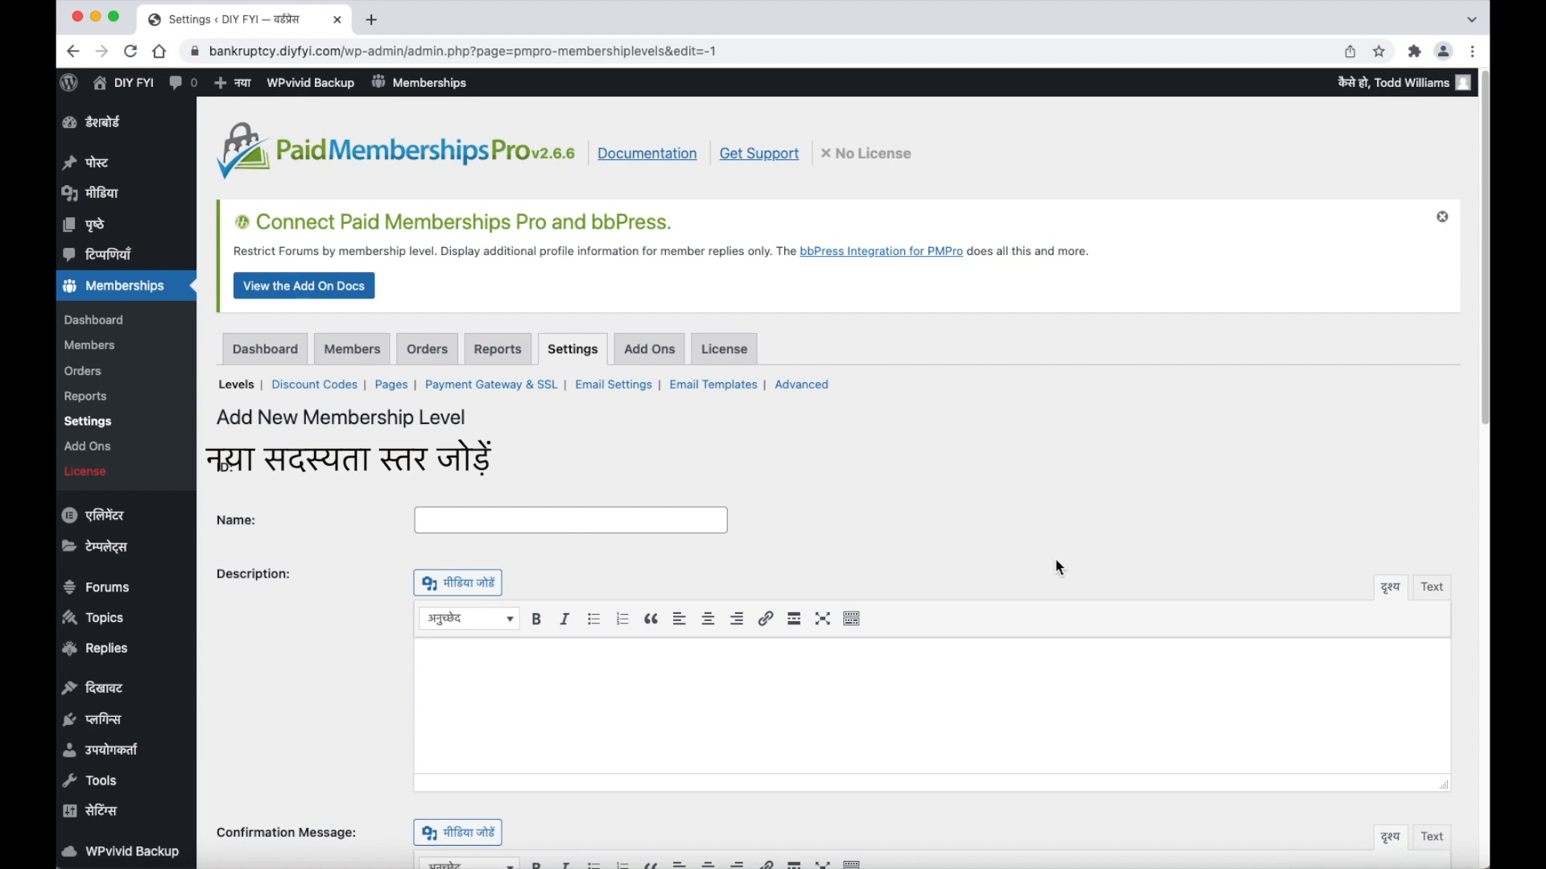
left_click(587, 521)
right_click(588, 525)
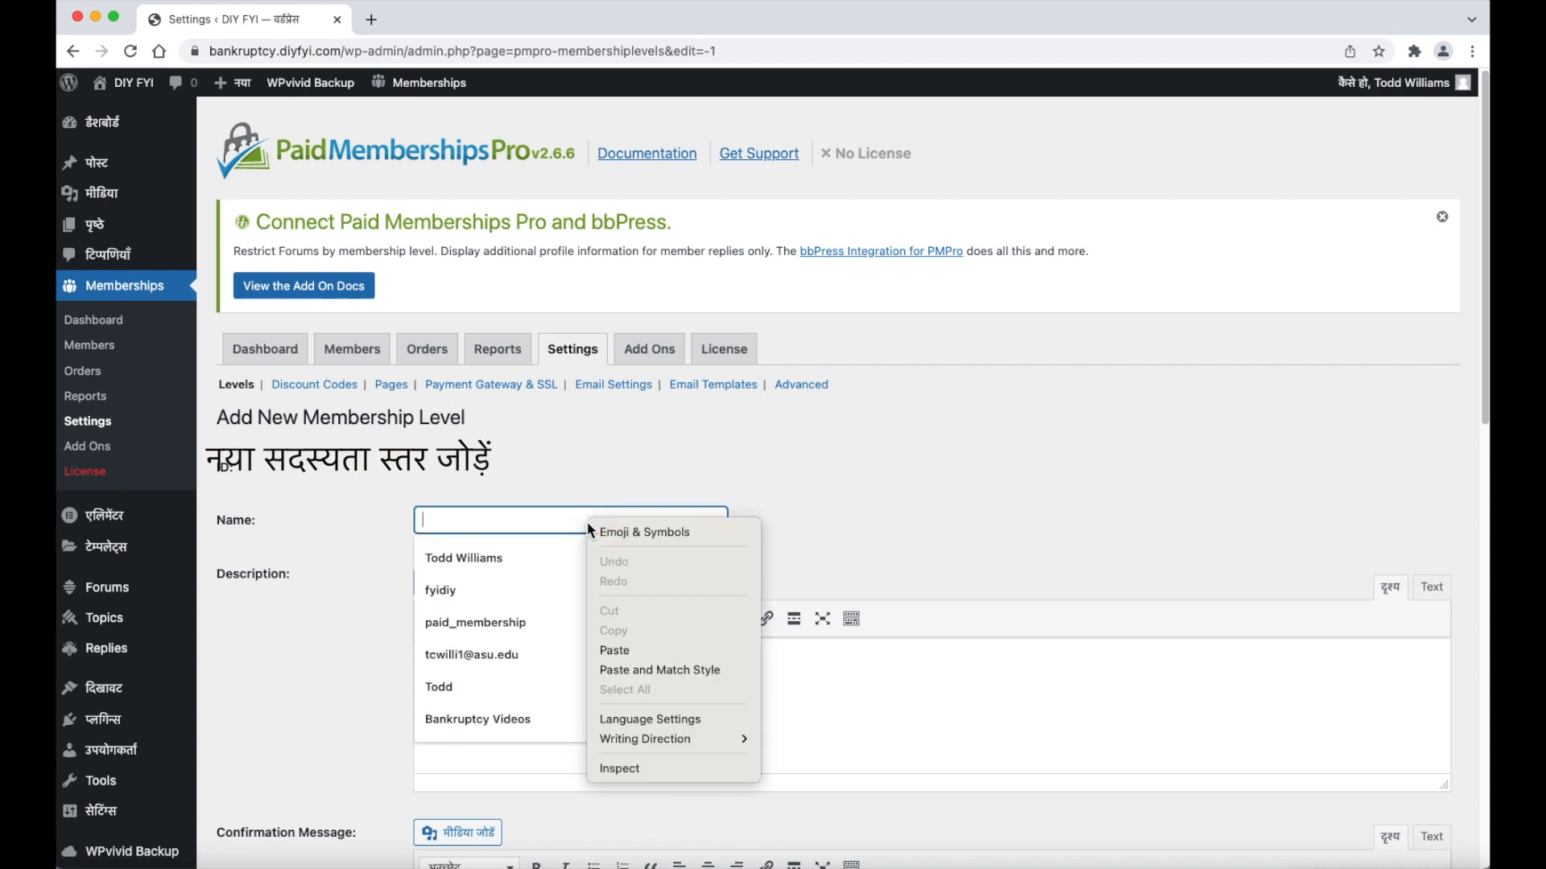
left_click(624, 649)
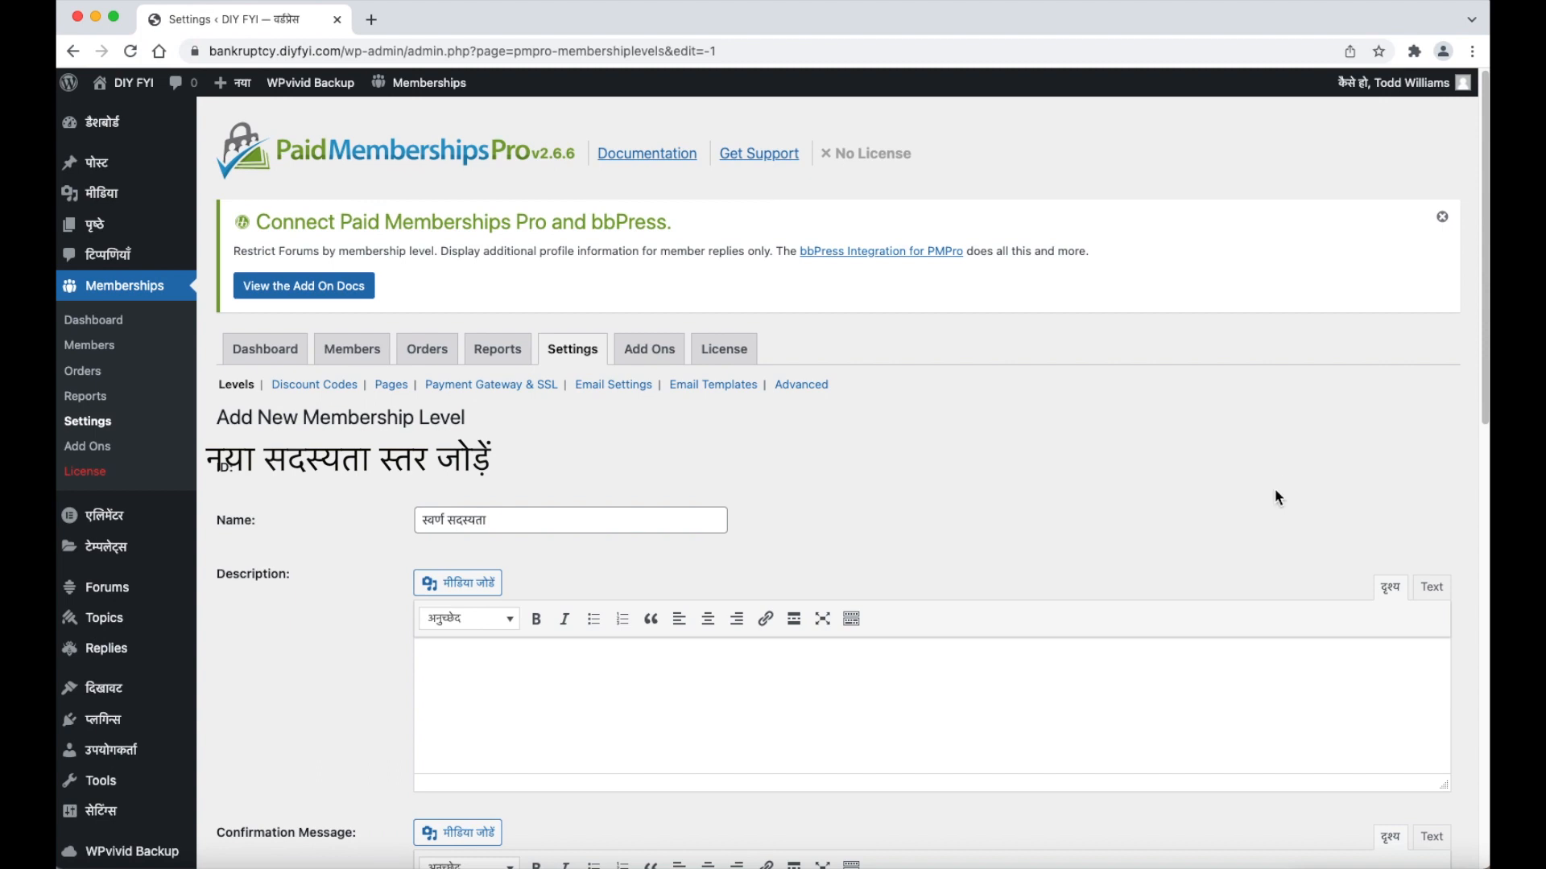
right_click(449, 667)
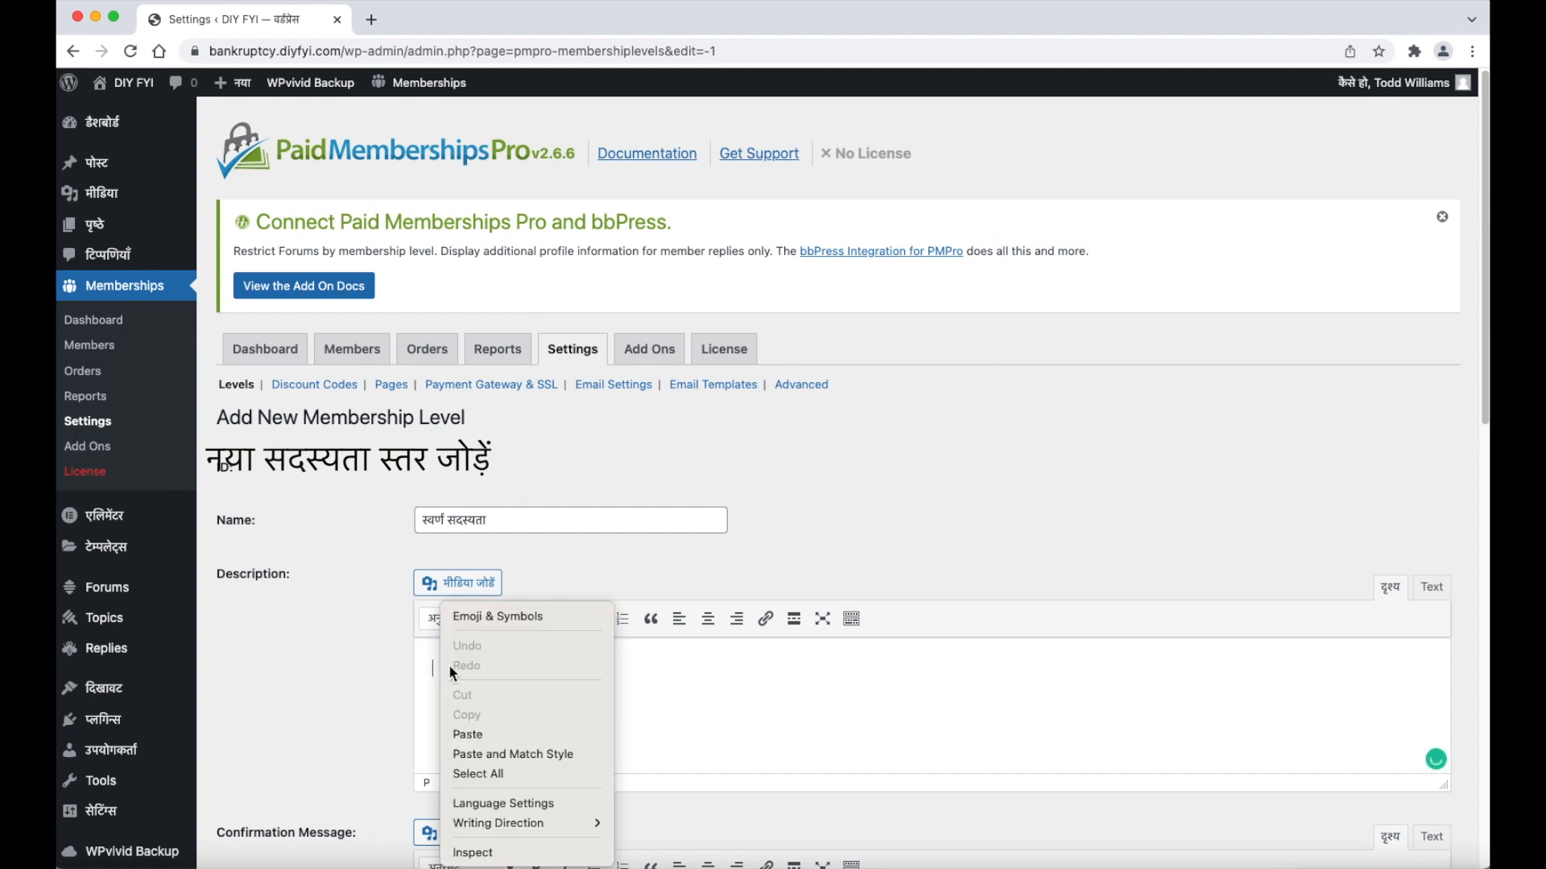
left_click(483, 734)
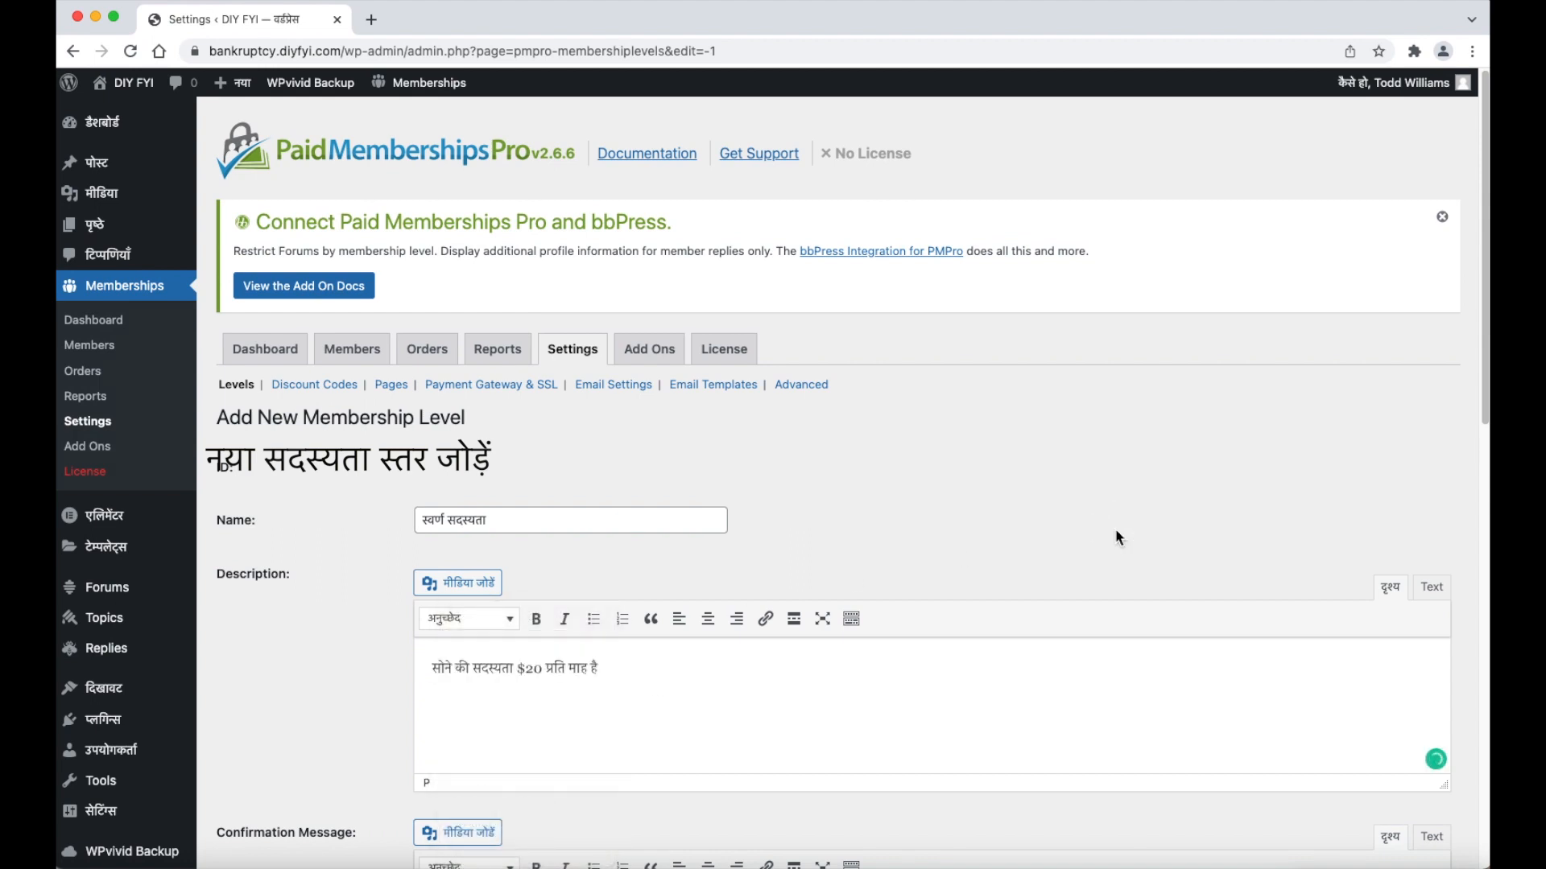
Enter the confirmation message "मेरी साइट पर आपका स्वागत है।" and include it in the membership confirmation email.
scroll(1086, 527, "down", 5)
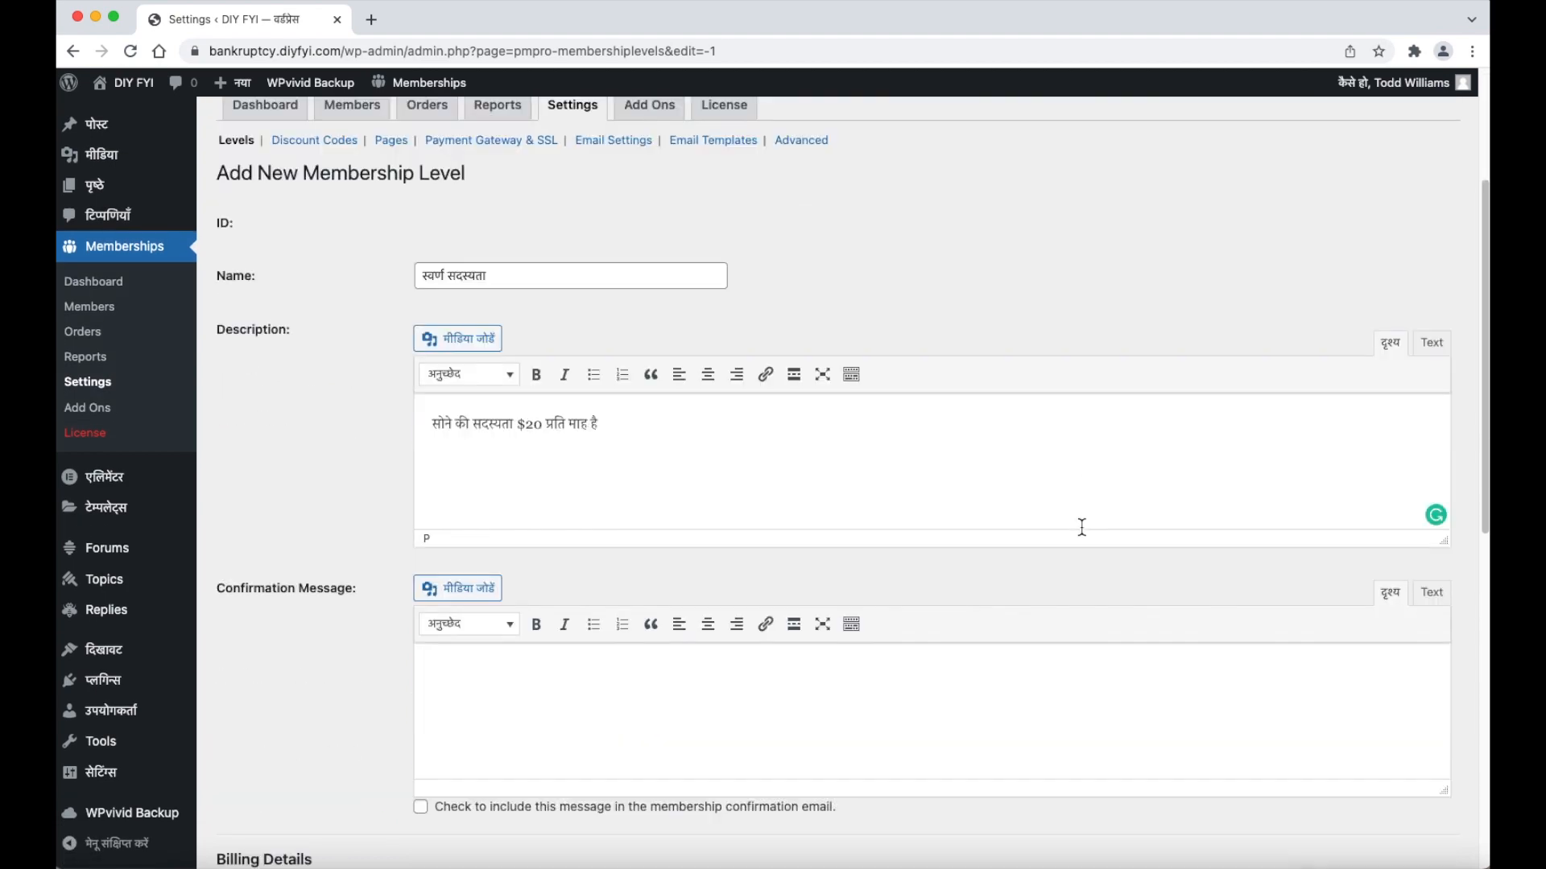
scroll(1082, 528, "down", 3)
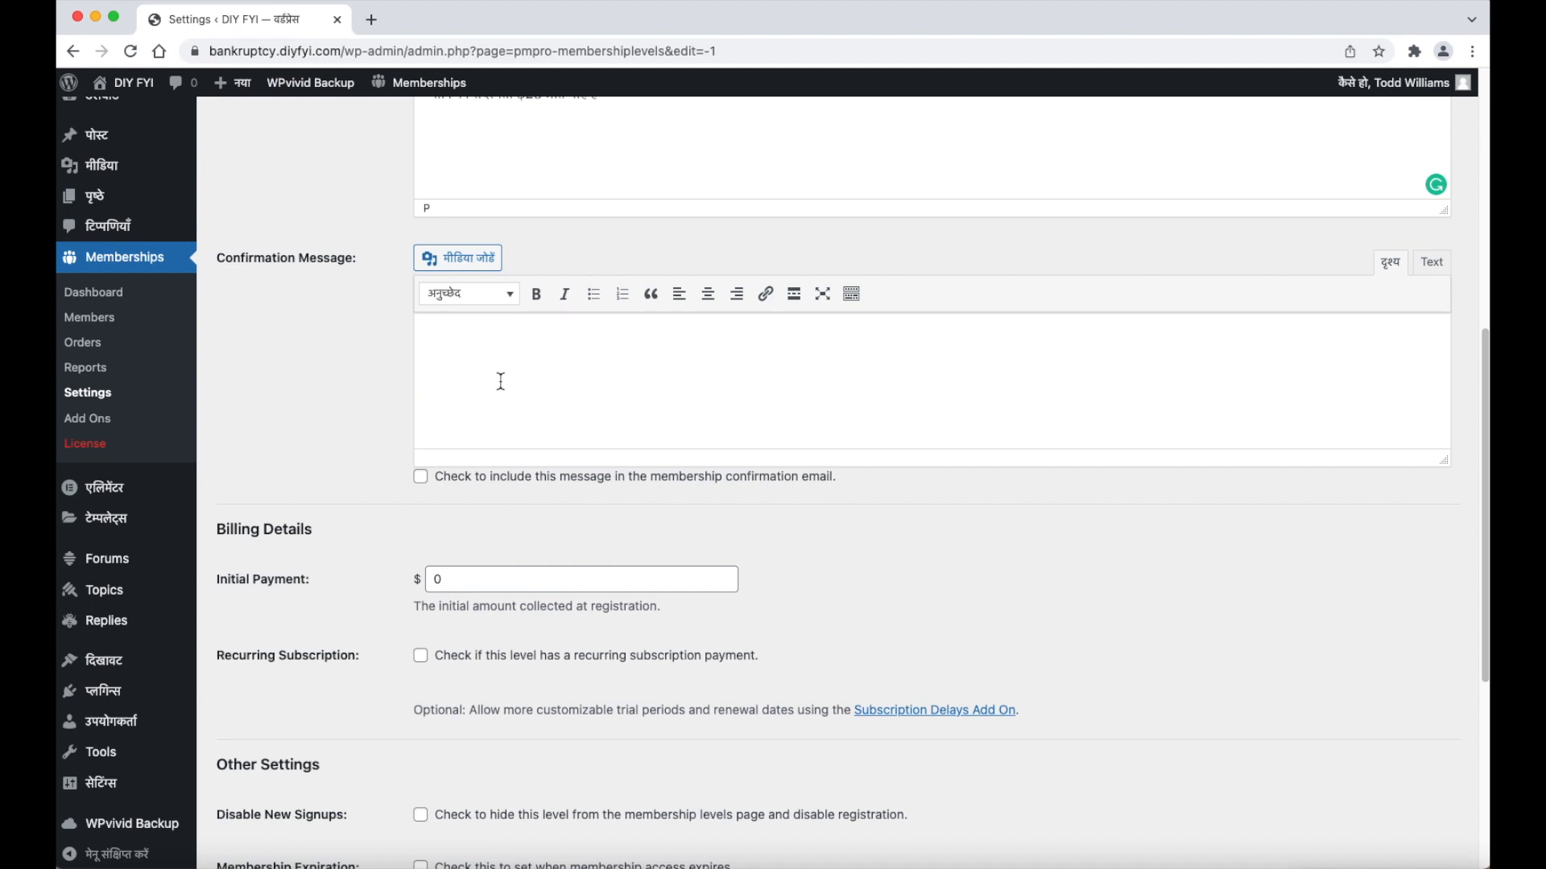
left_click(445, 339)
right_click(447, 335)
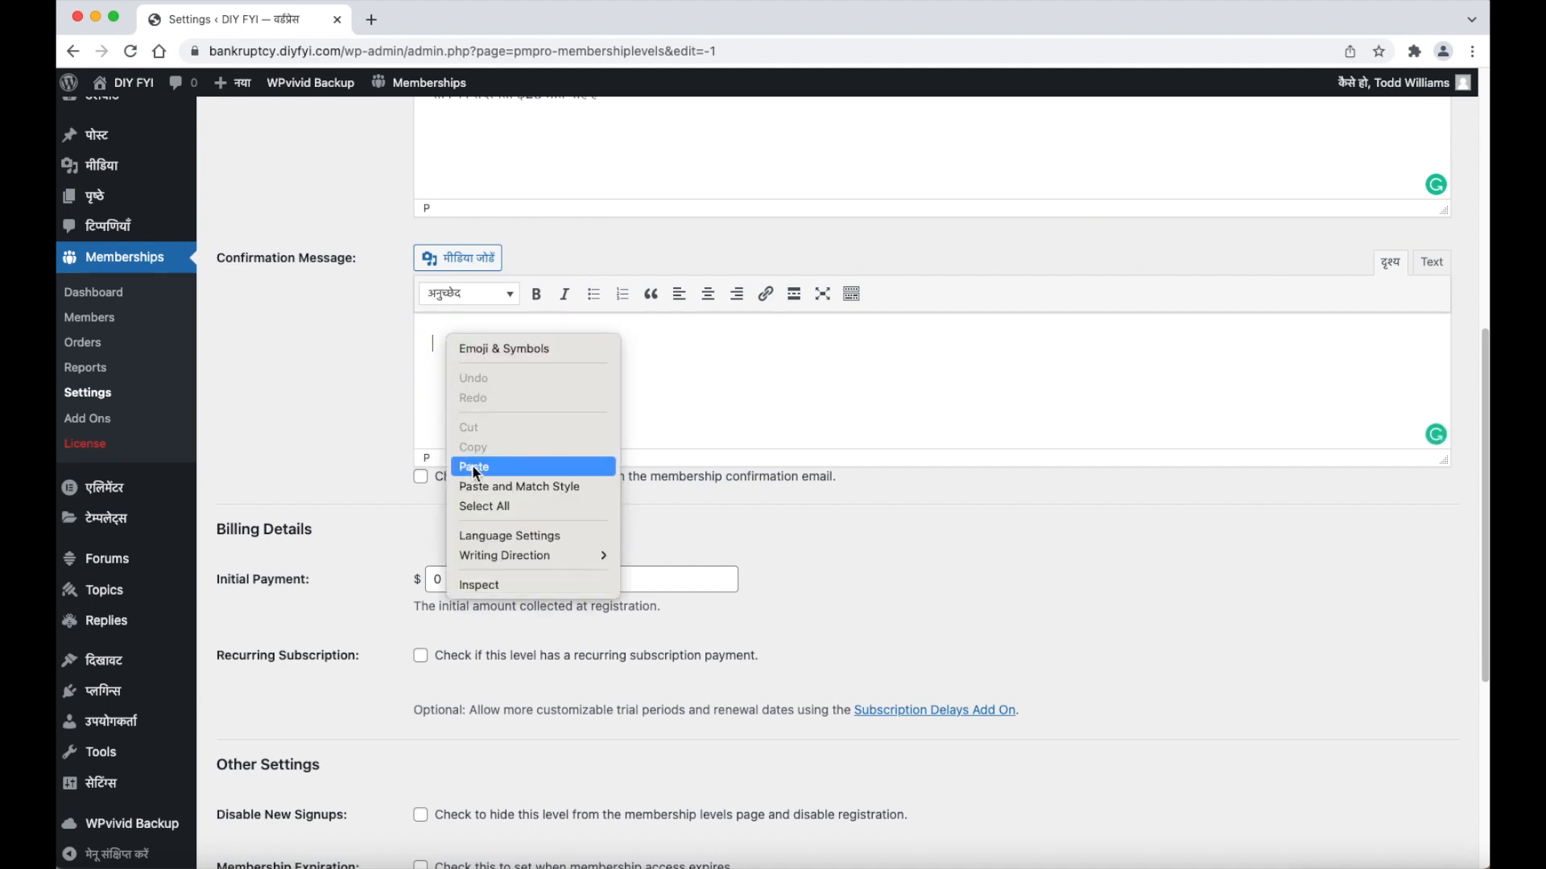
left_click(473, 467)
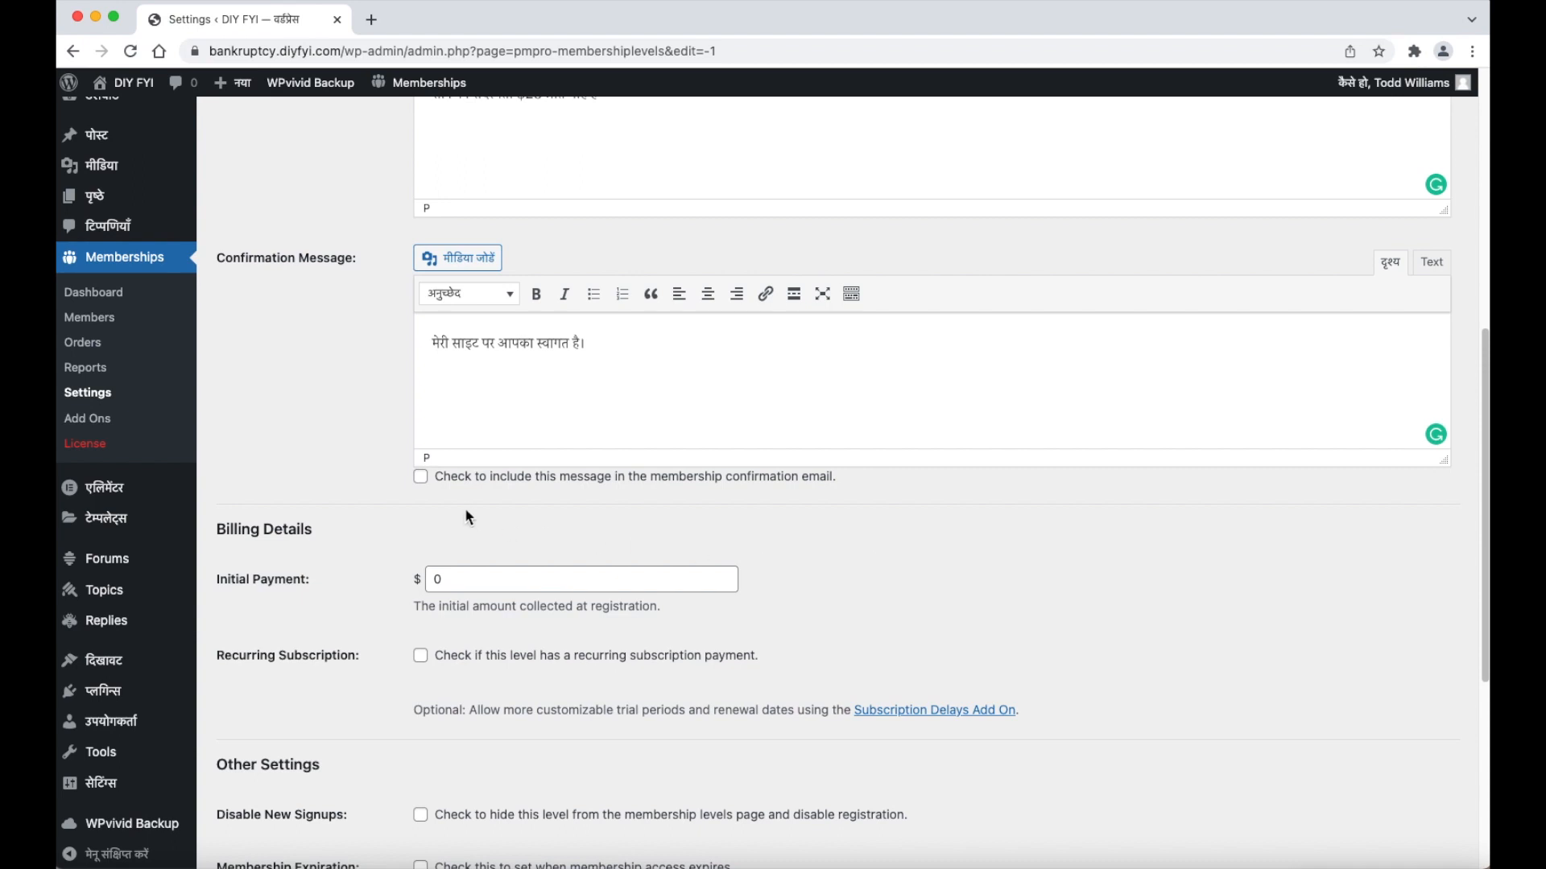
left_click(424, 481)
Set the membership level's initial payment to $20.
left_click(468, 576)
left_click_drag(468, 576, 425, 576)
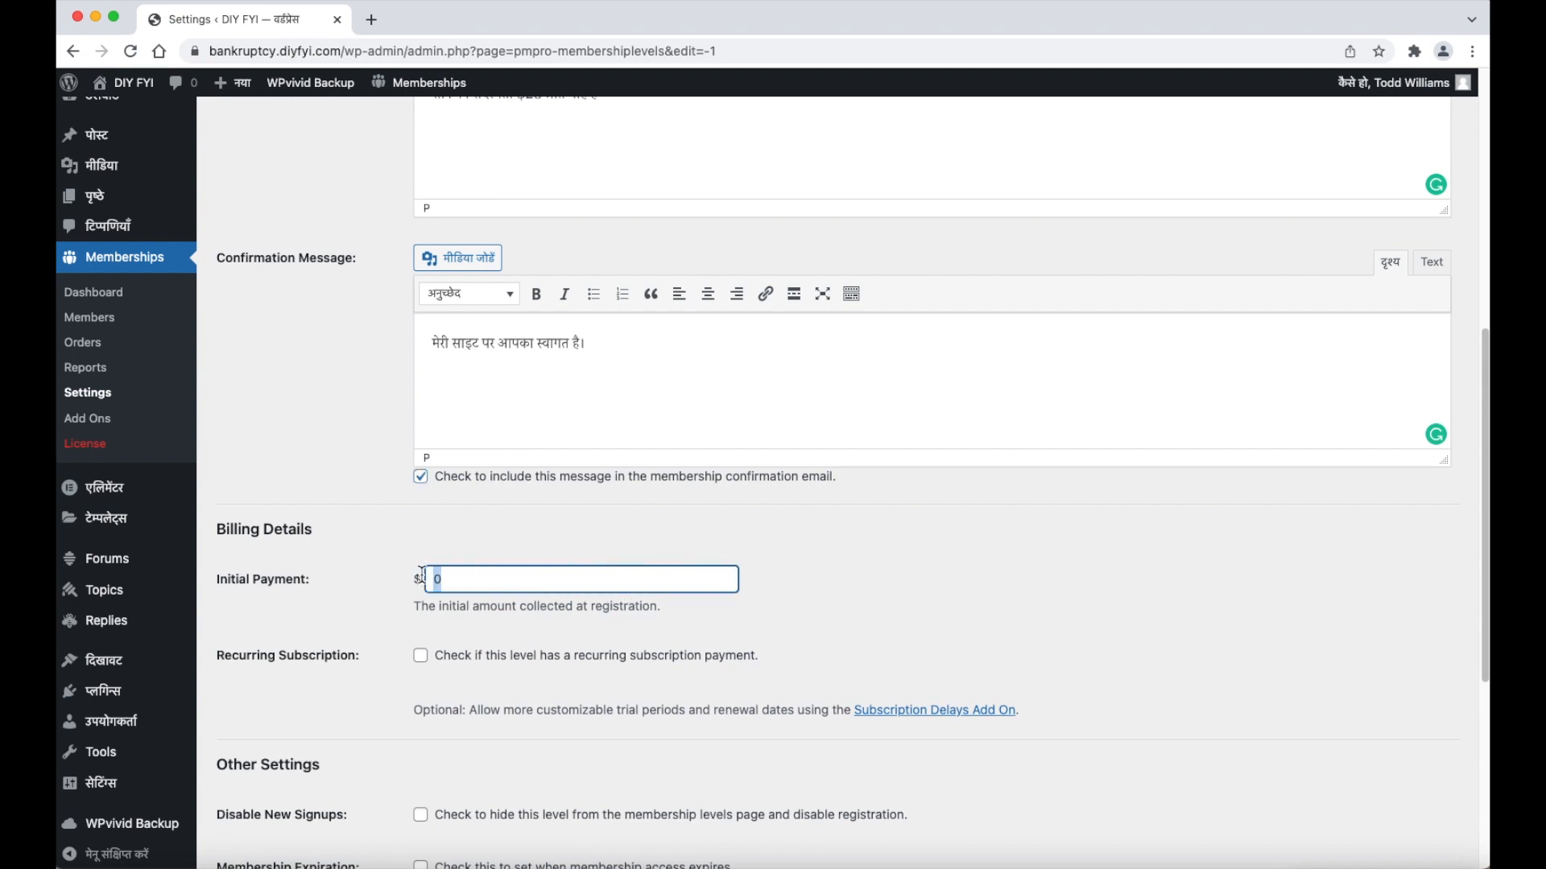
type("20")
left_click(1161, 667)
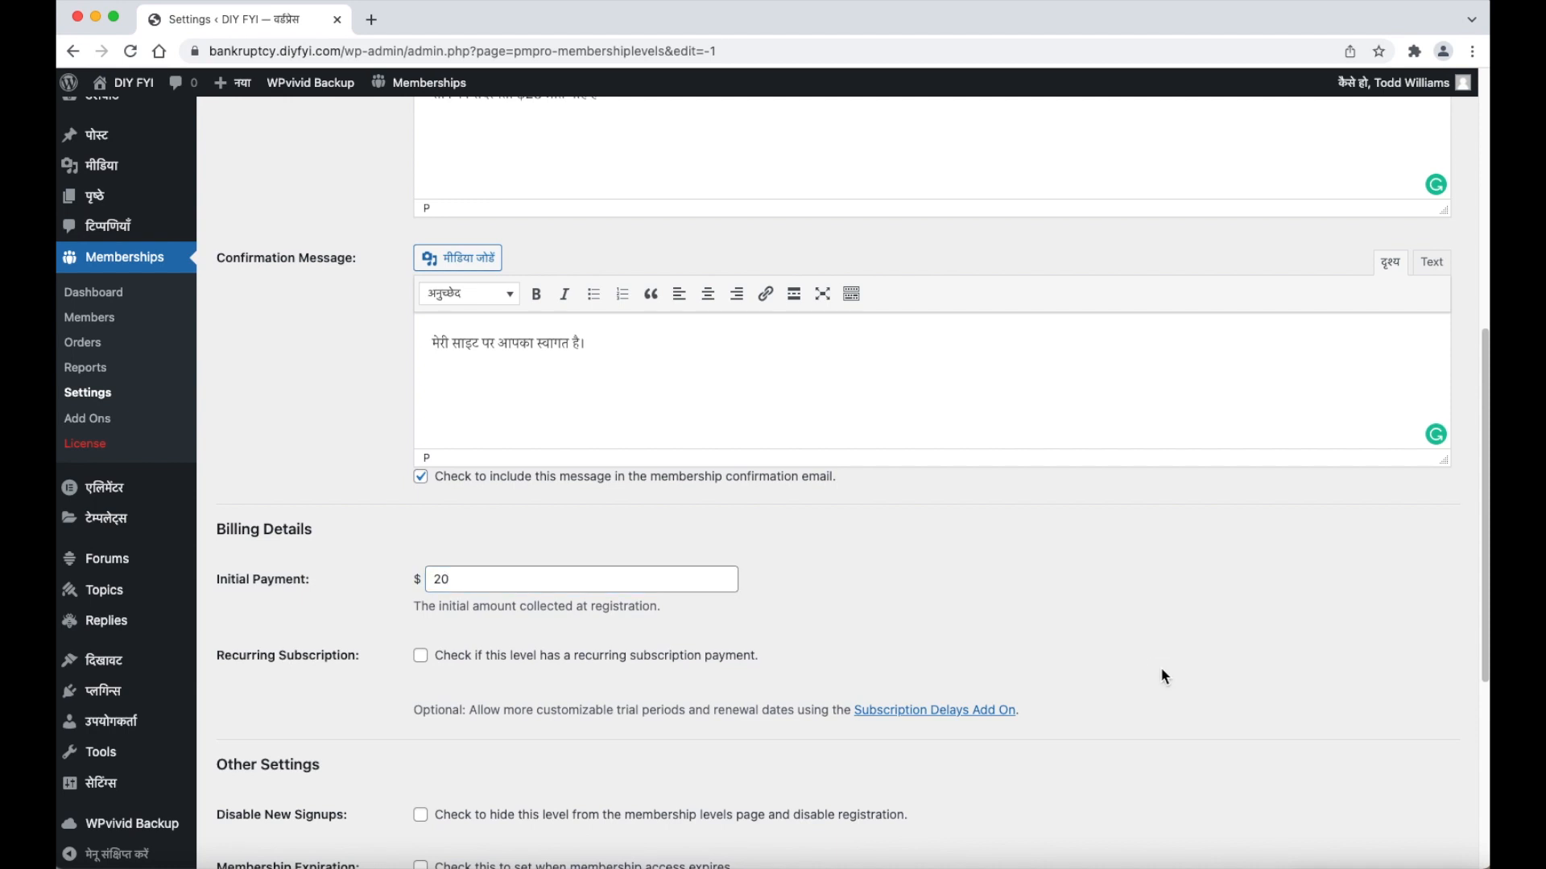
Enable a recurring subscription billed at $20 per 1 month, with a billing cycle limit of 12.
left_click(425, 661)
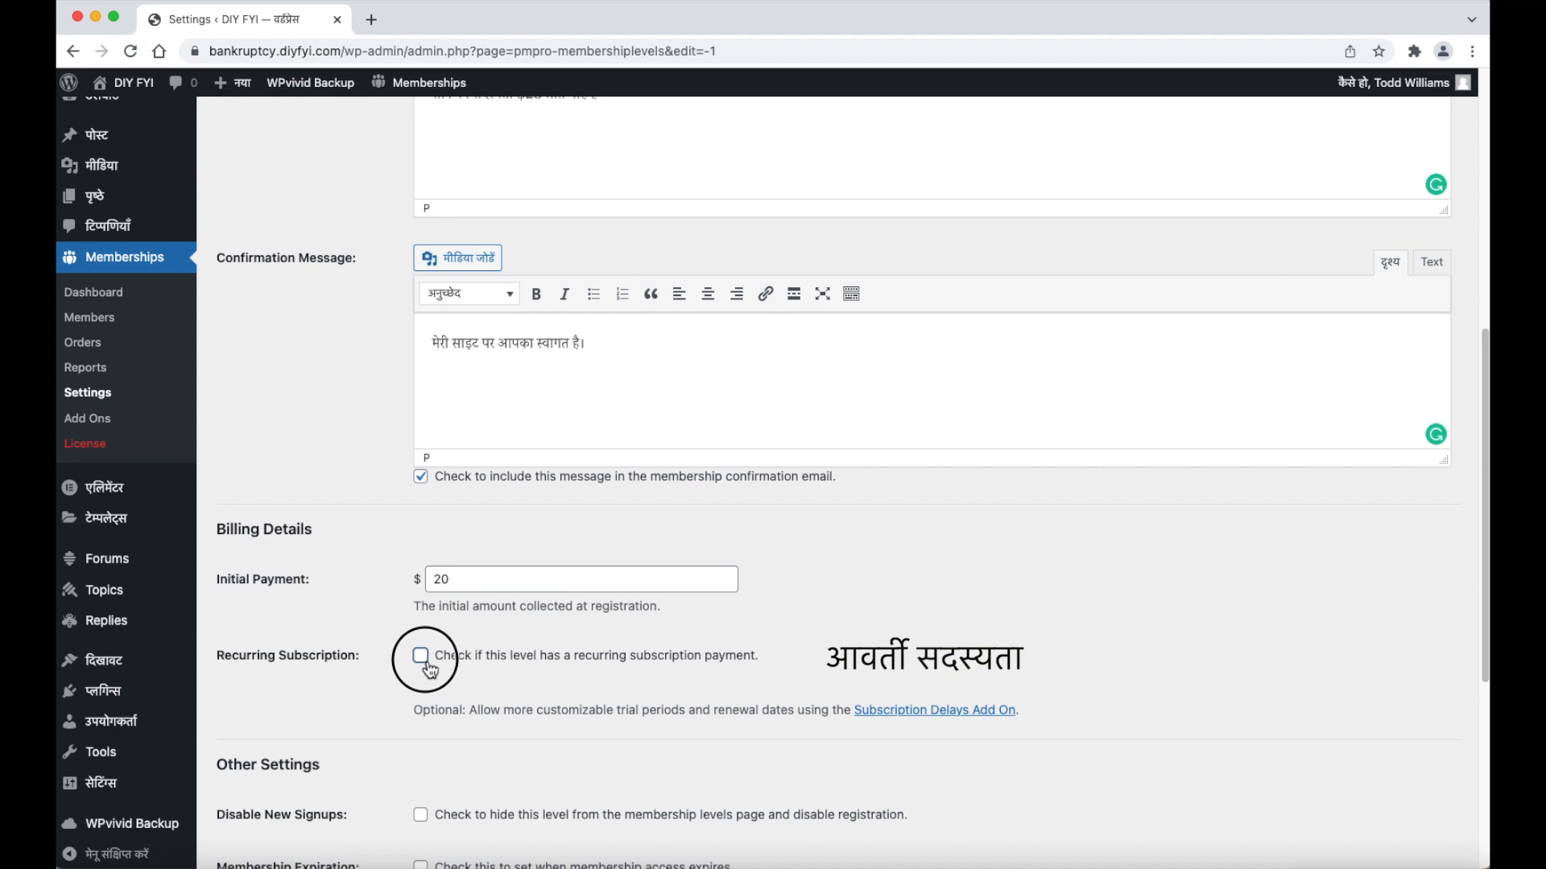
left_click(420, 656)
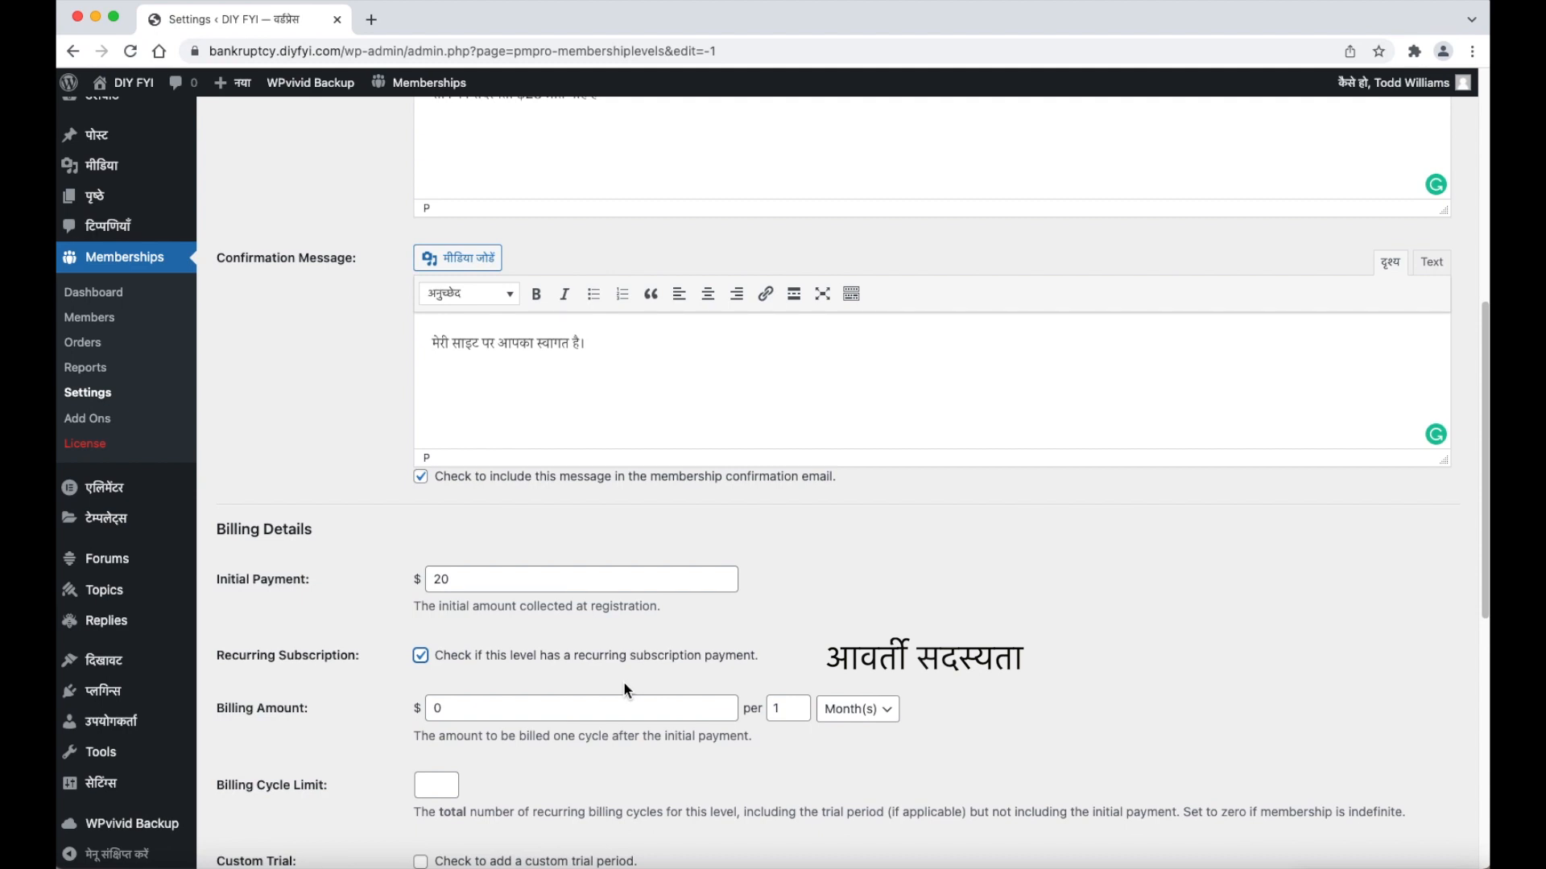
left_click(421, 704)
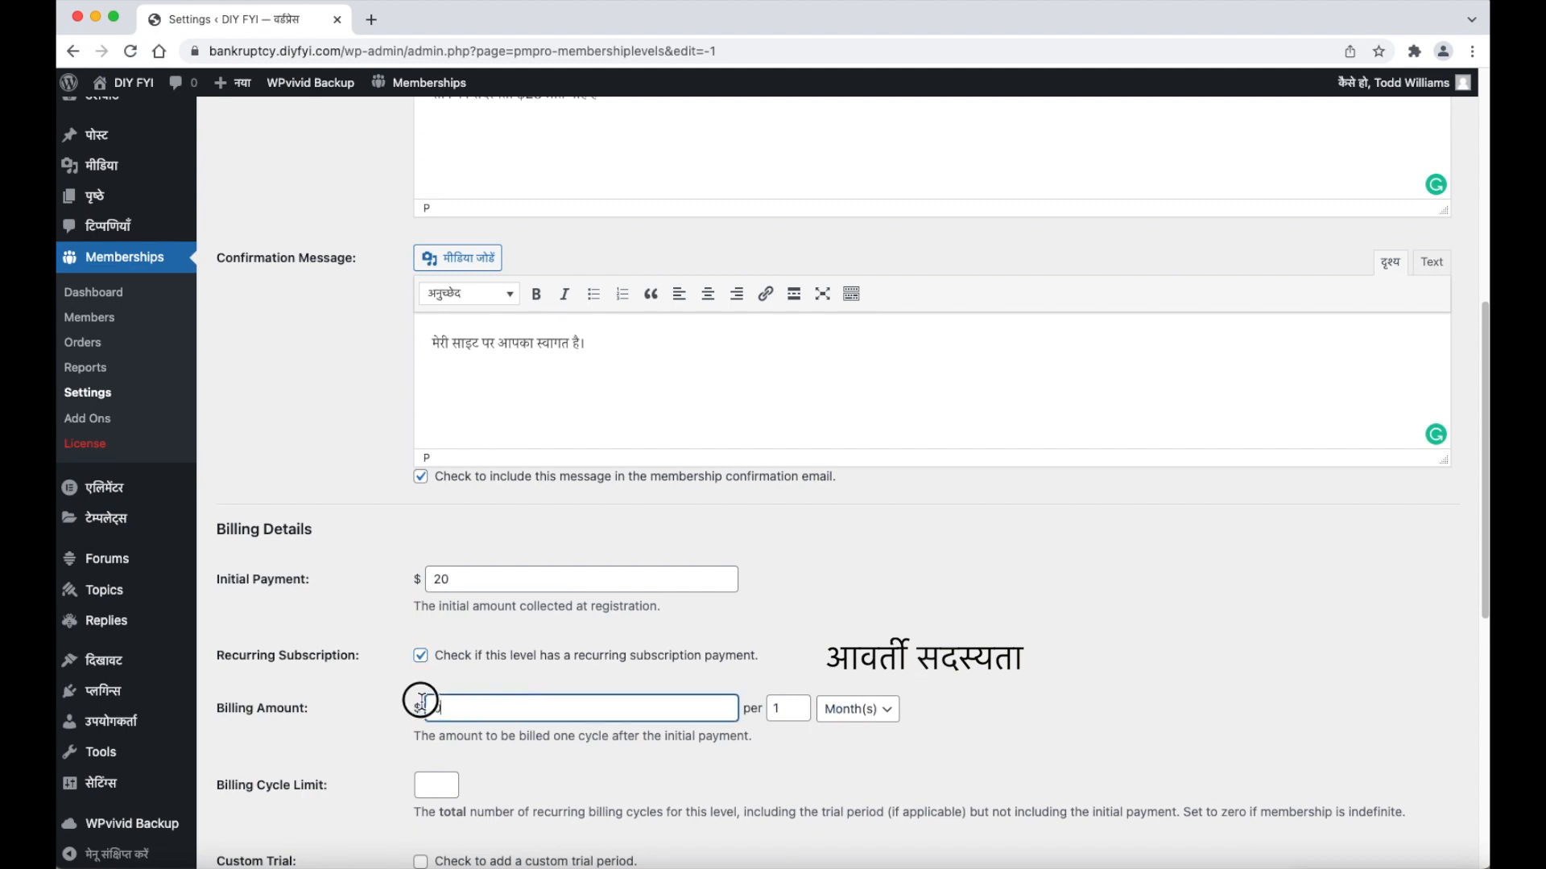
double_click(422, 705)
type("20")
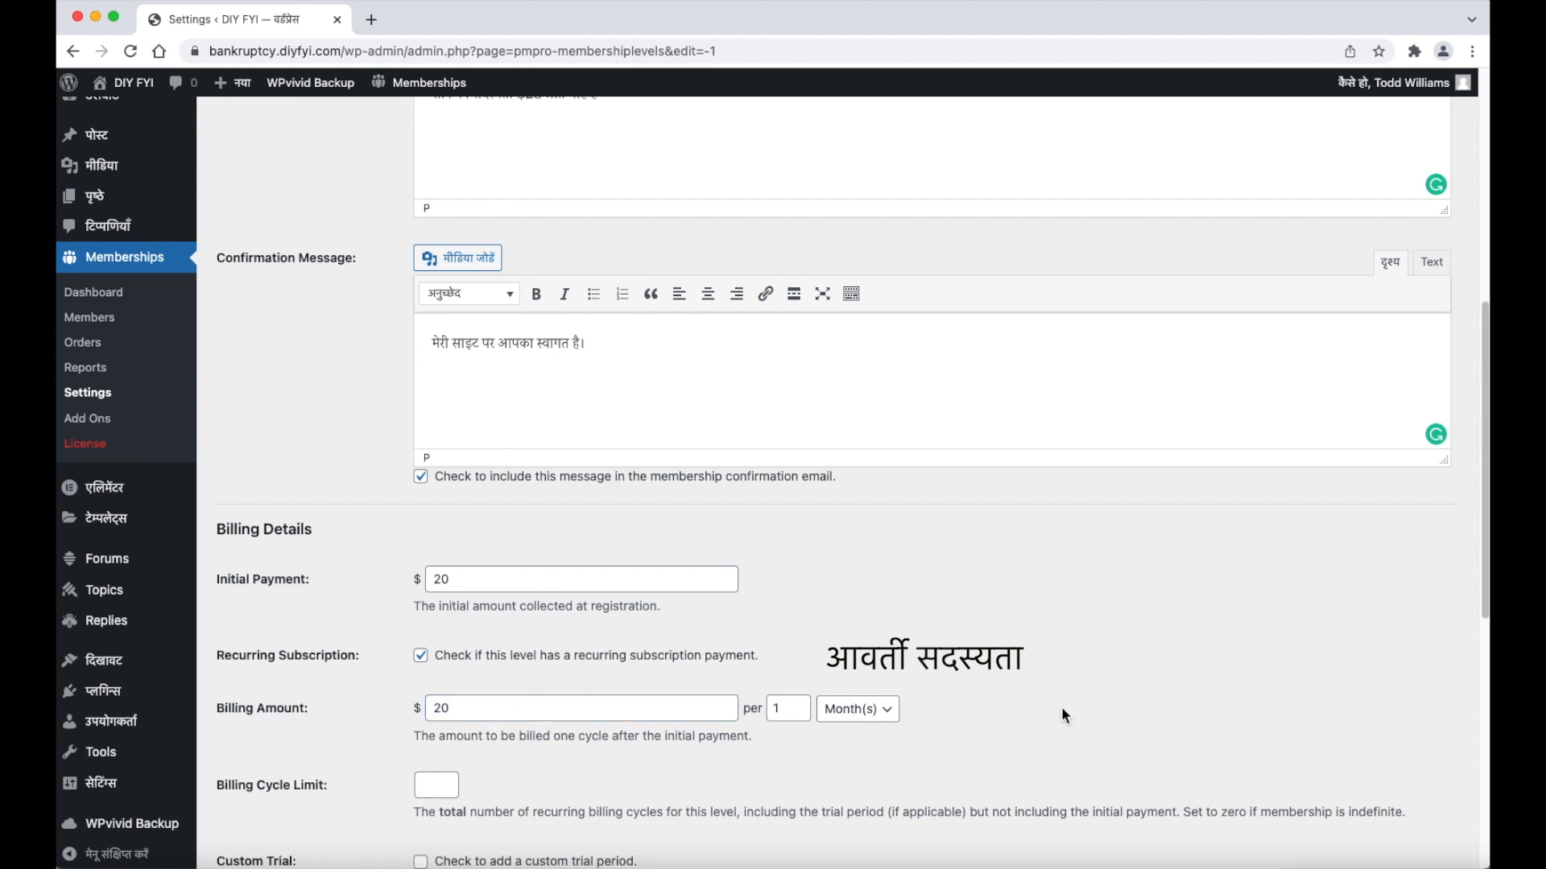
left_click(892, 711)
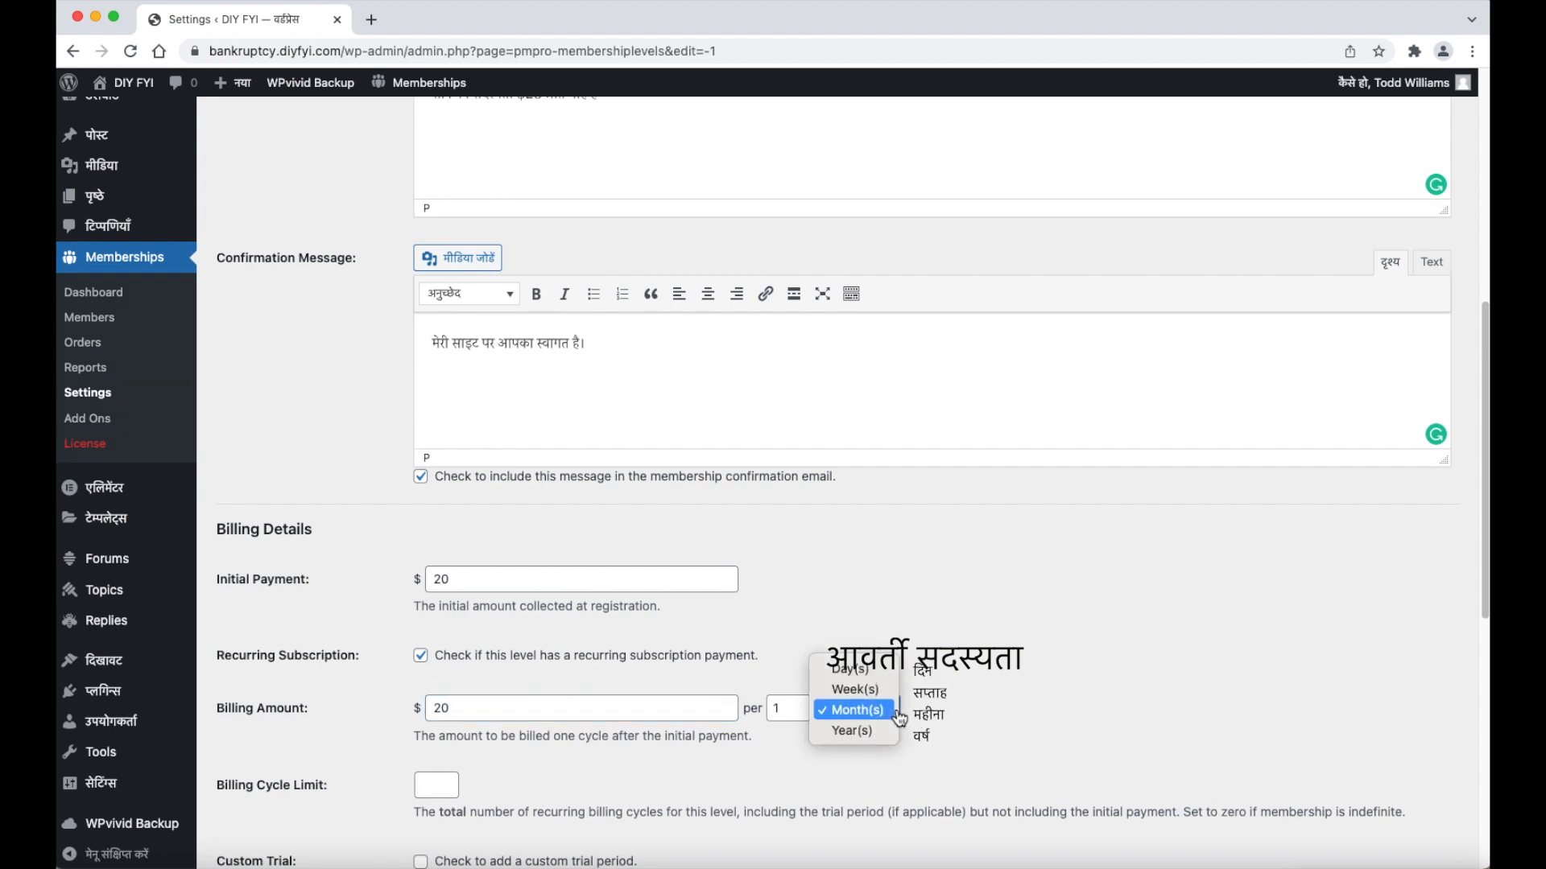
left_click(894, 710)
left_click(925, 718)
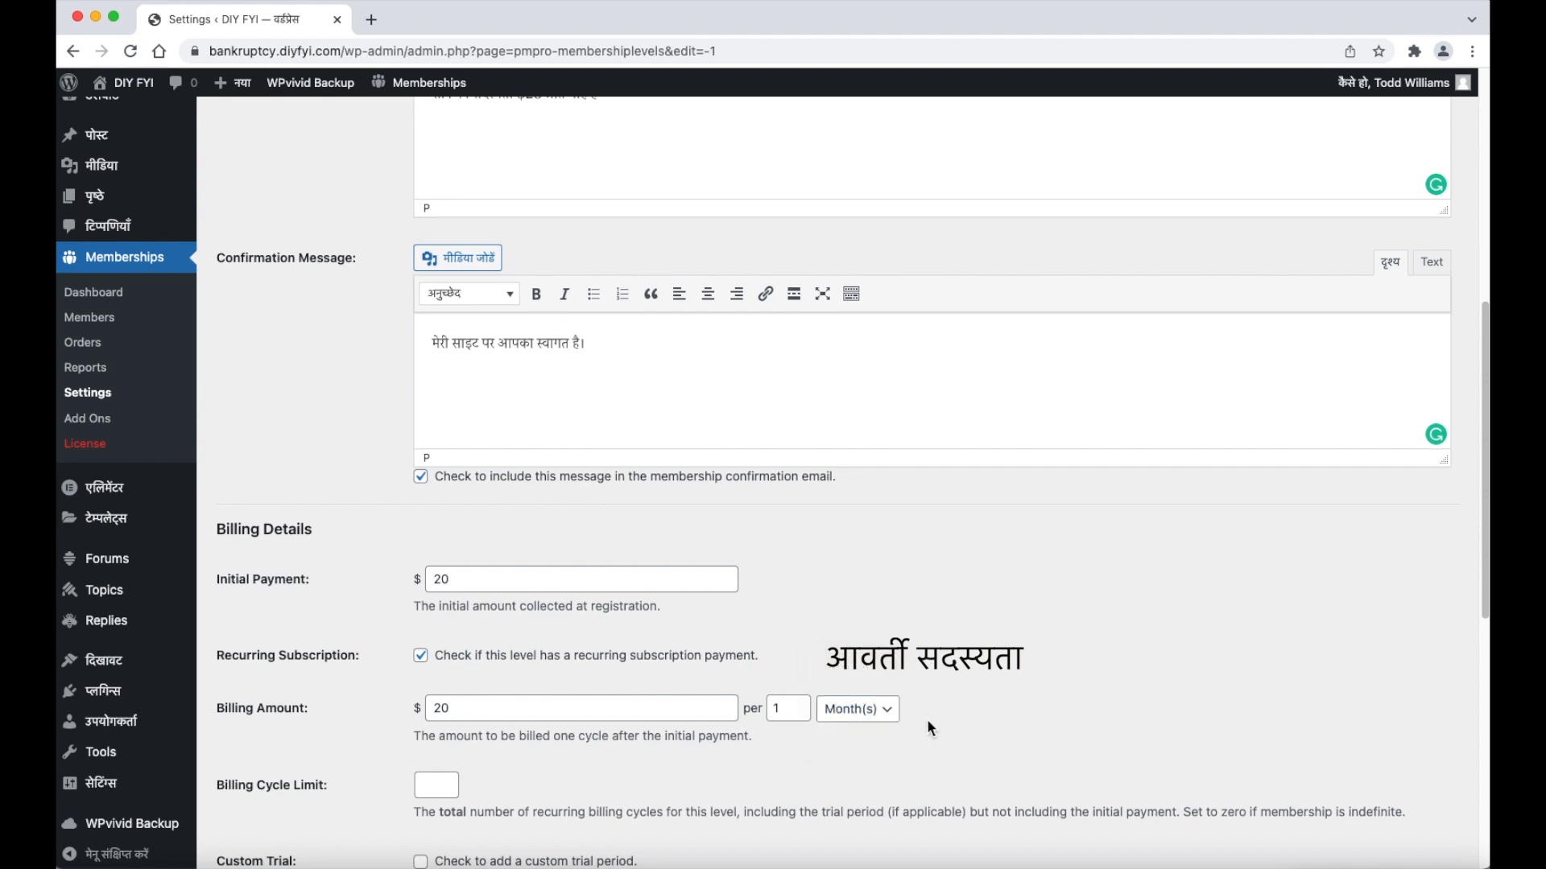
left_click(434, 785)
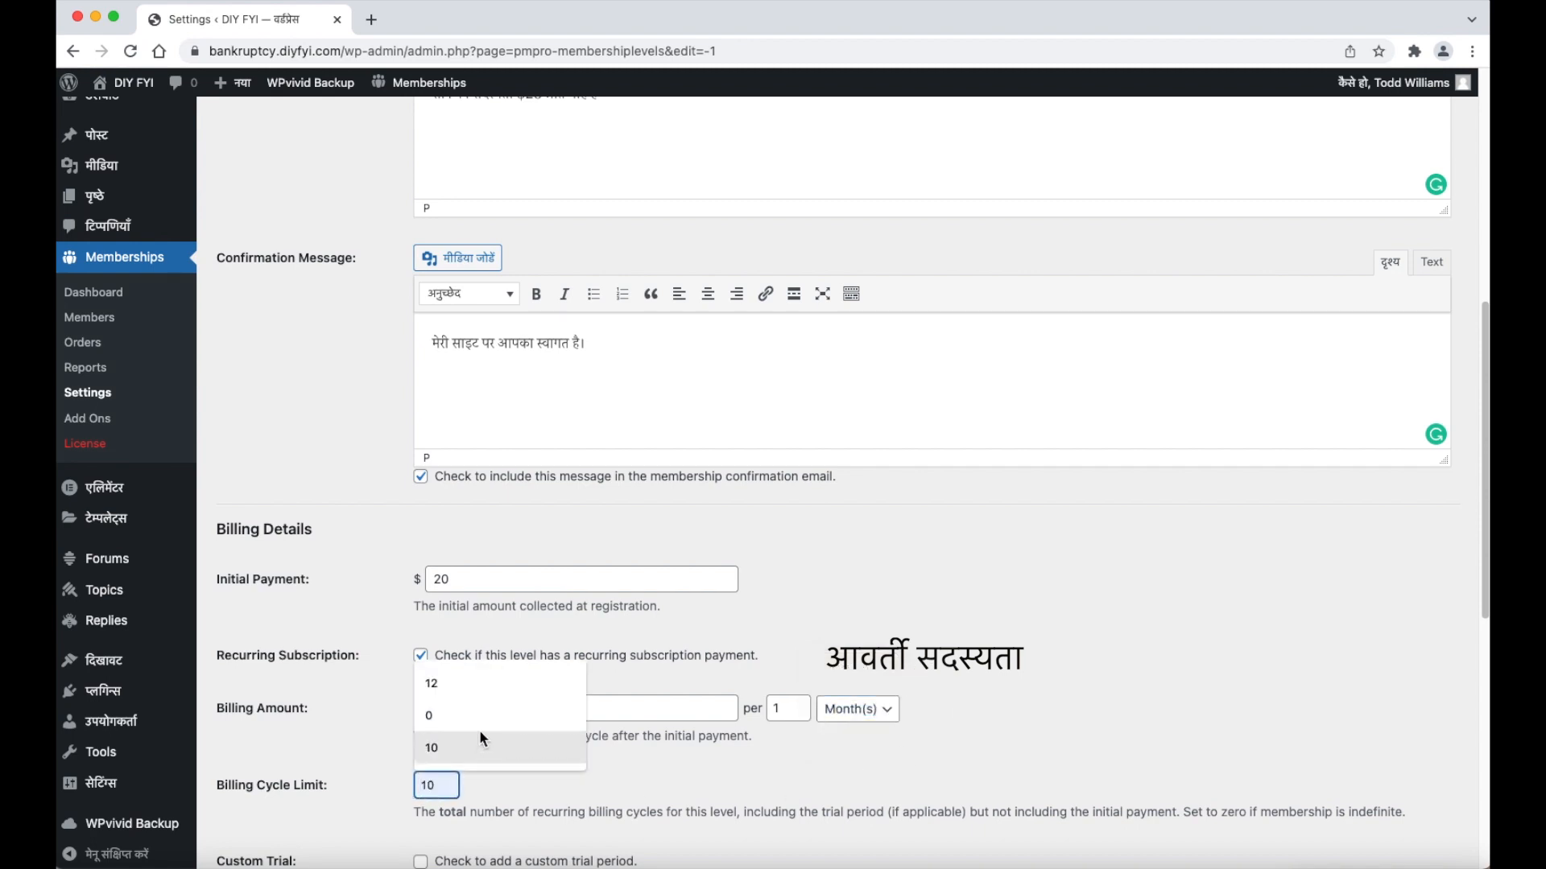
left_click(497, 685)
Try a custom trial period billed at $5 for the first 2 subscription payments.
scroll(653, 780, "down", 10)
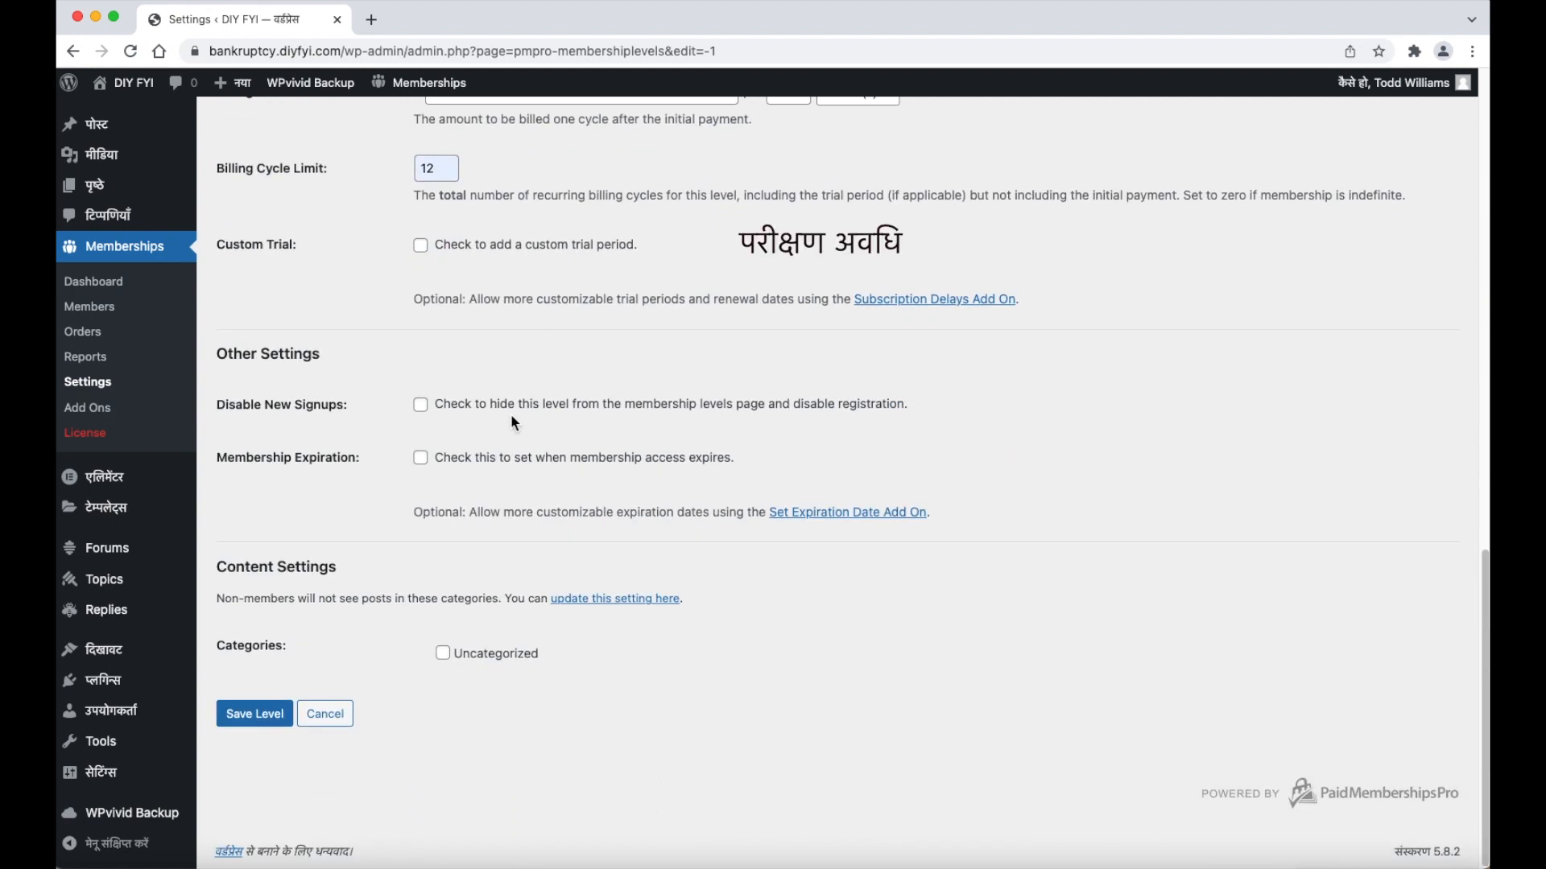
left_click(425, 248)
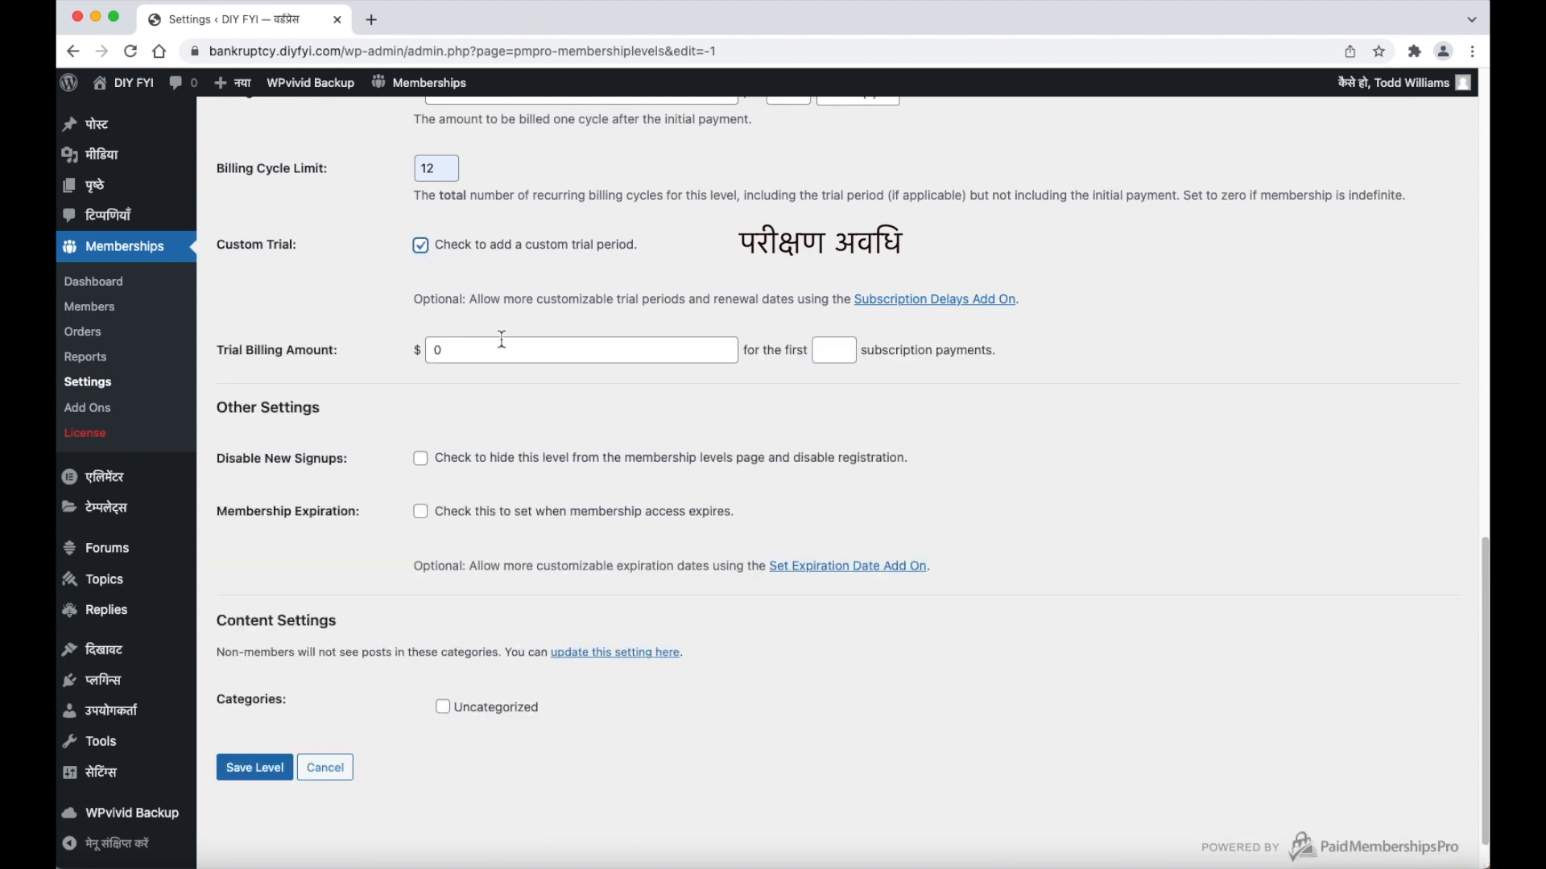
double_click(439, 350)
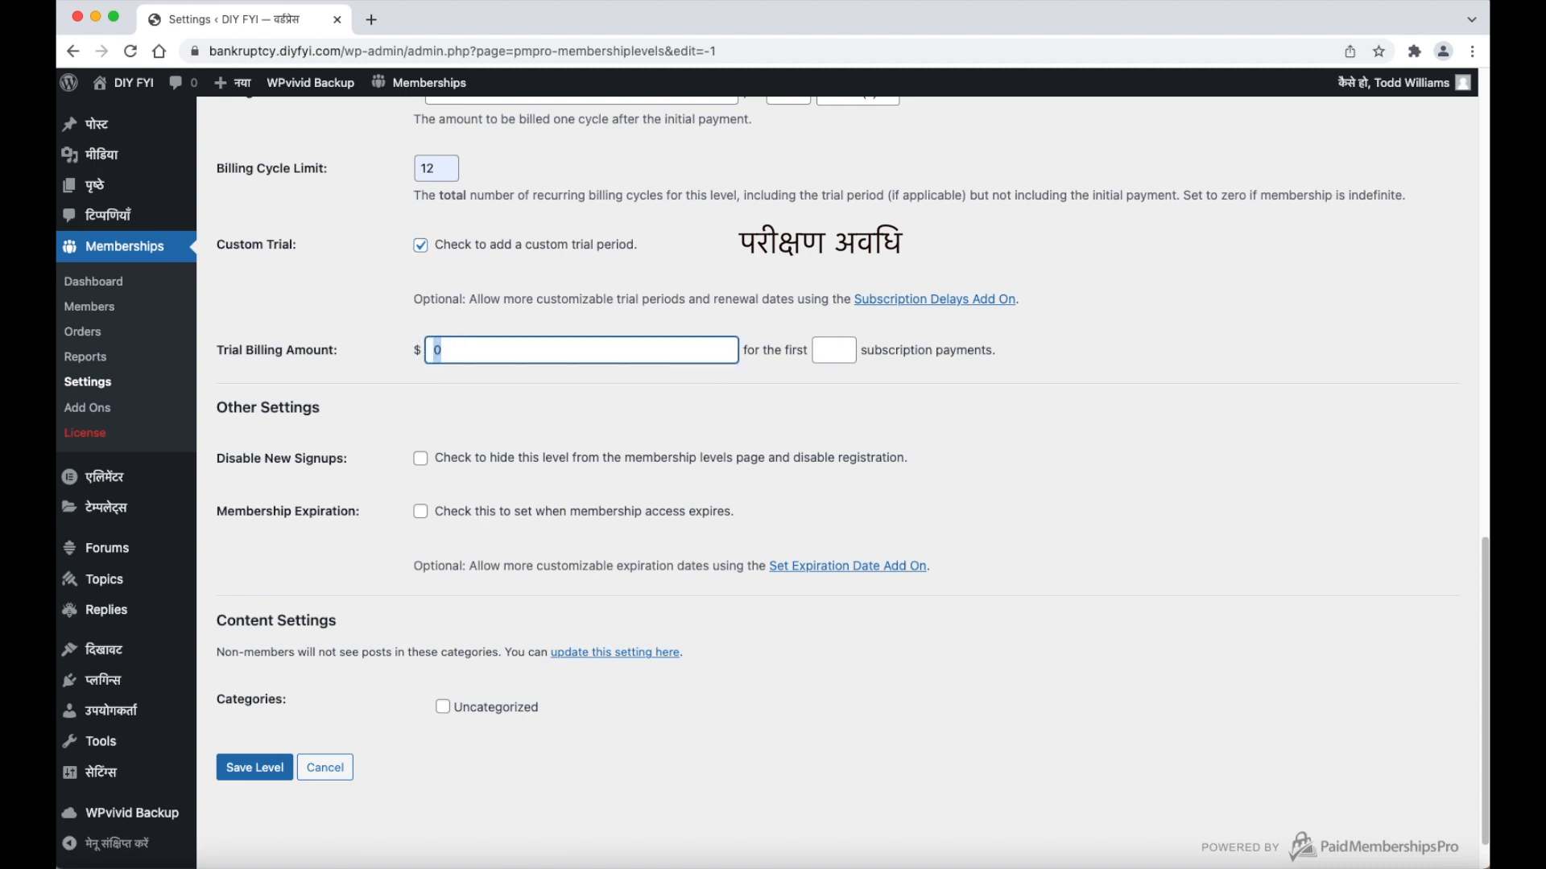
type("5")
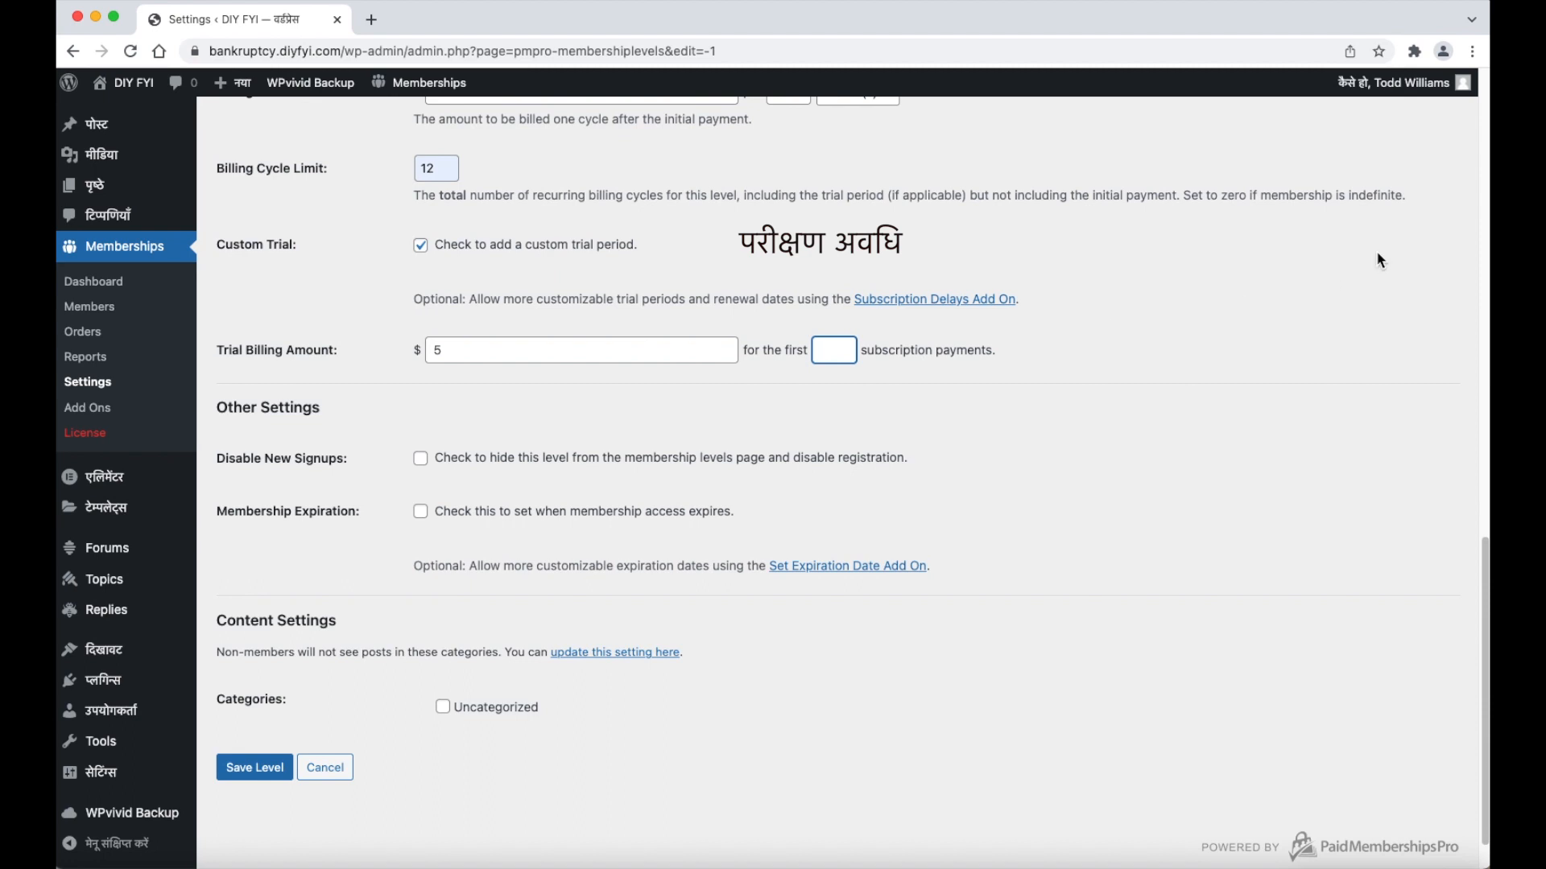
type("2")
Clear the trial billing amount and number of trial payments, and turn off the custom trial.
left_click(439, 352)
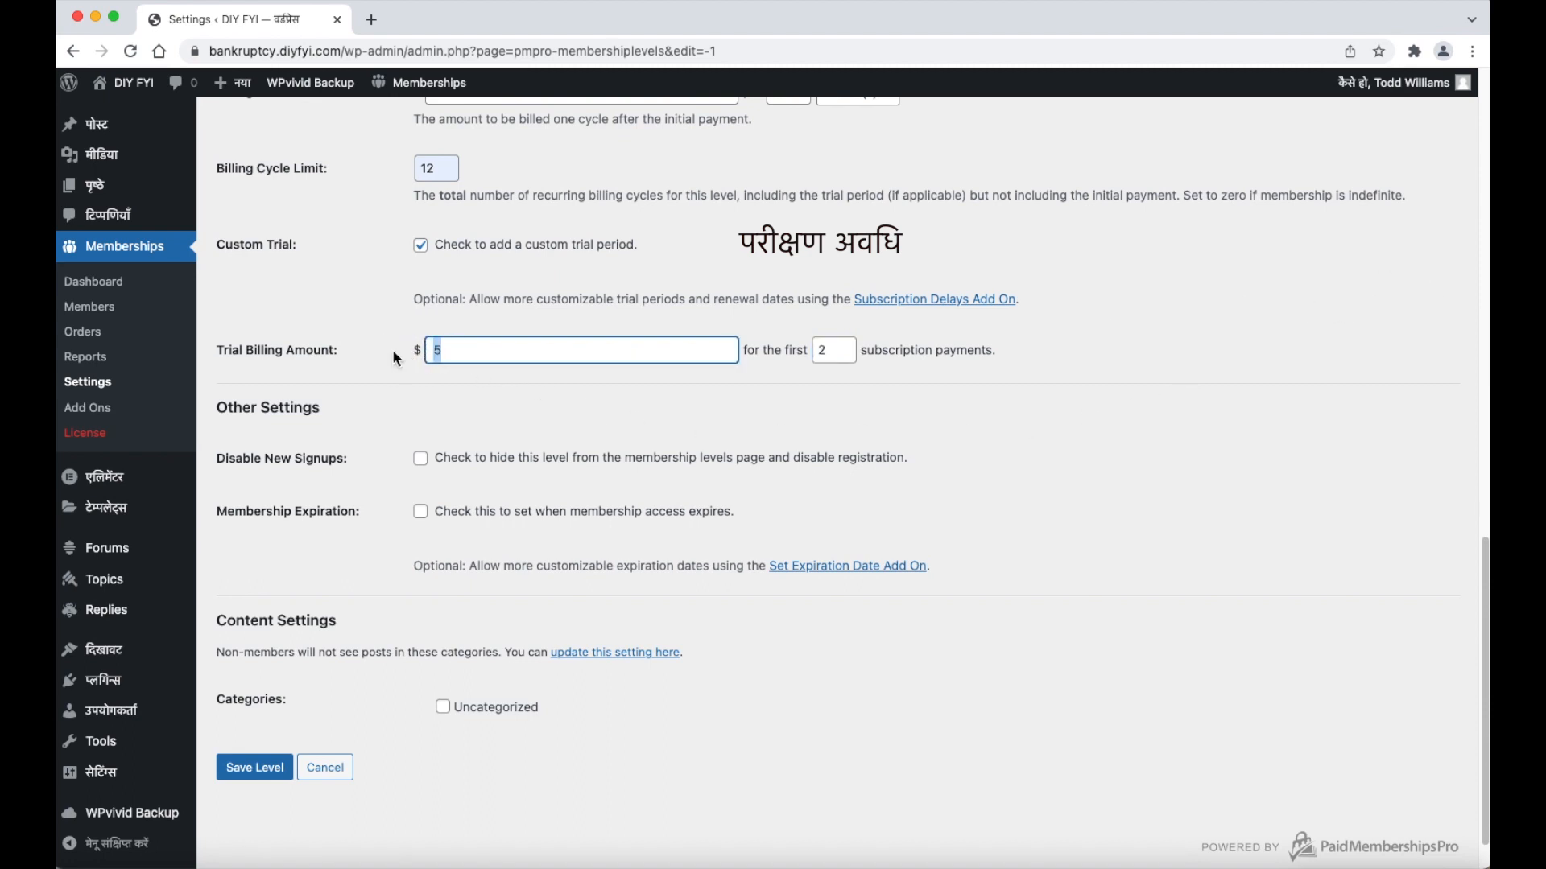
key("BackSpace")
left_click(822, 351)
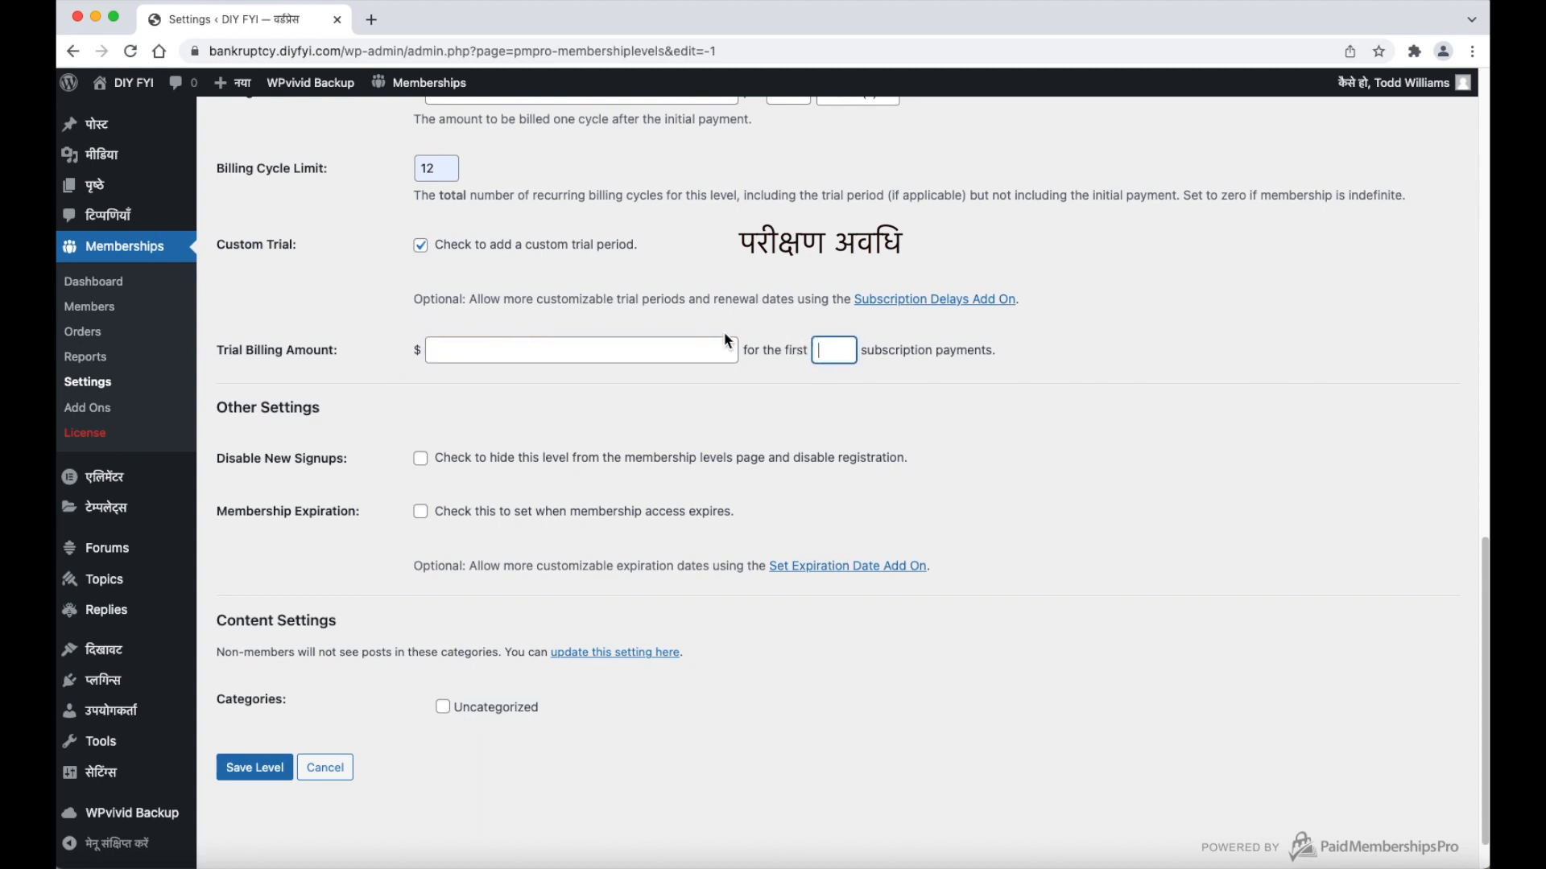
key("BackSpace")
left_click(421, 246)
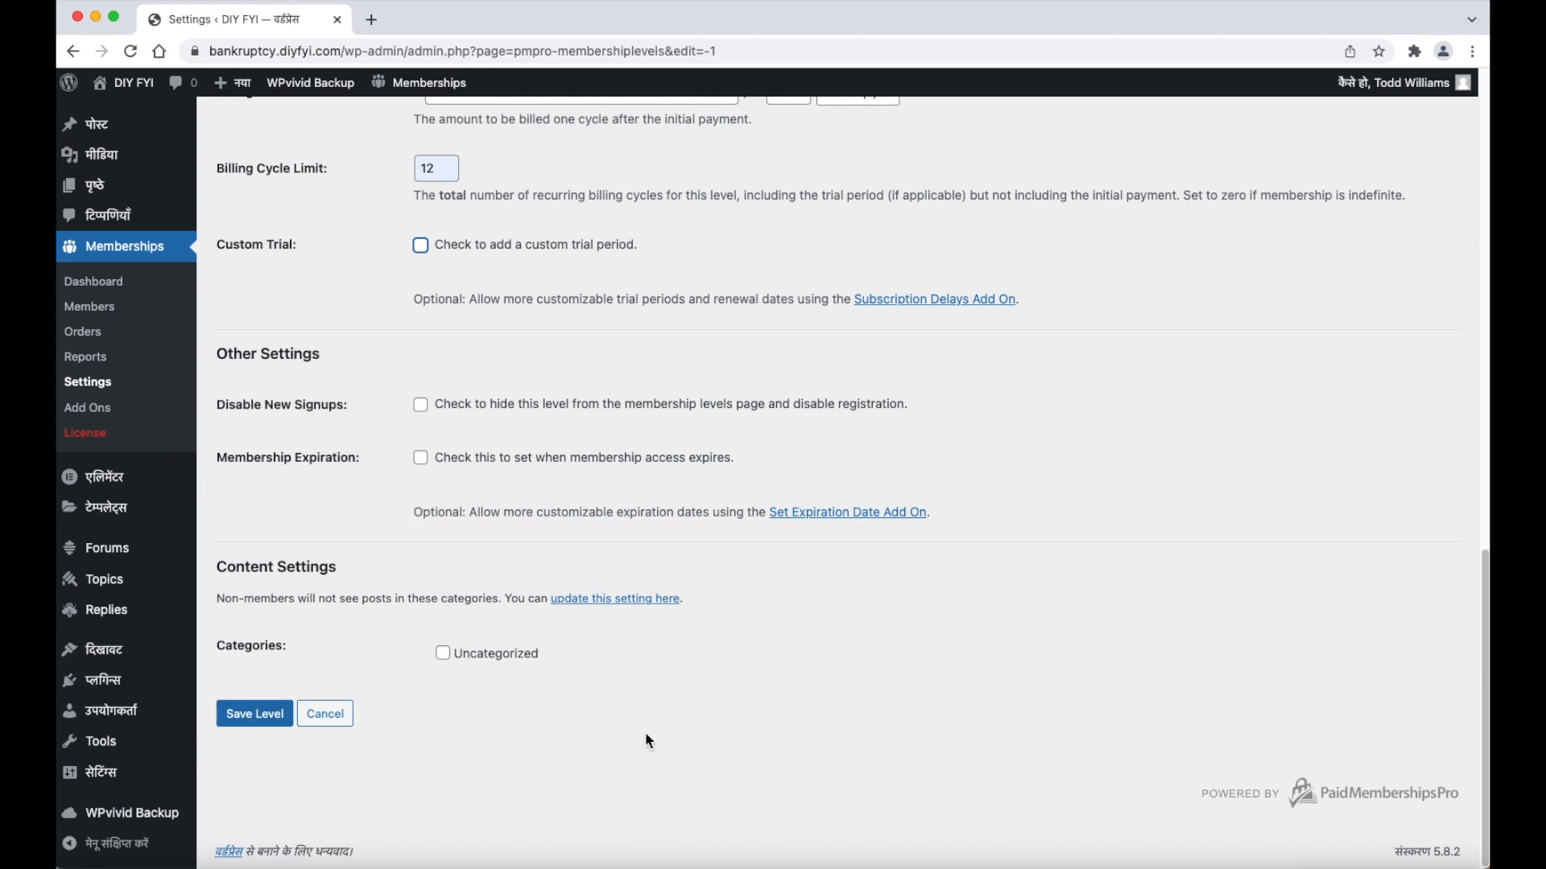
Save the membership level, and have Paid Memberships Pro generate its required frontend pages automatically.
left_click(238, 727)
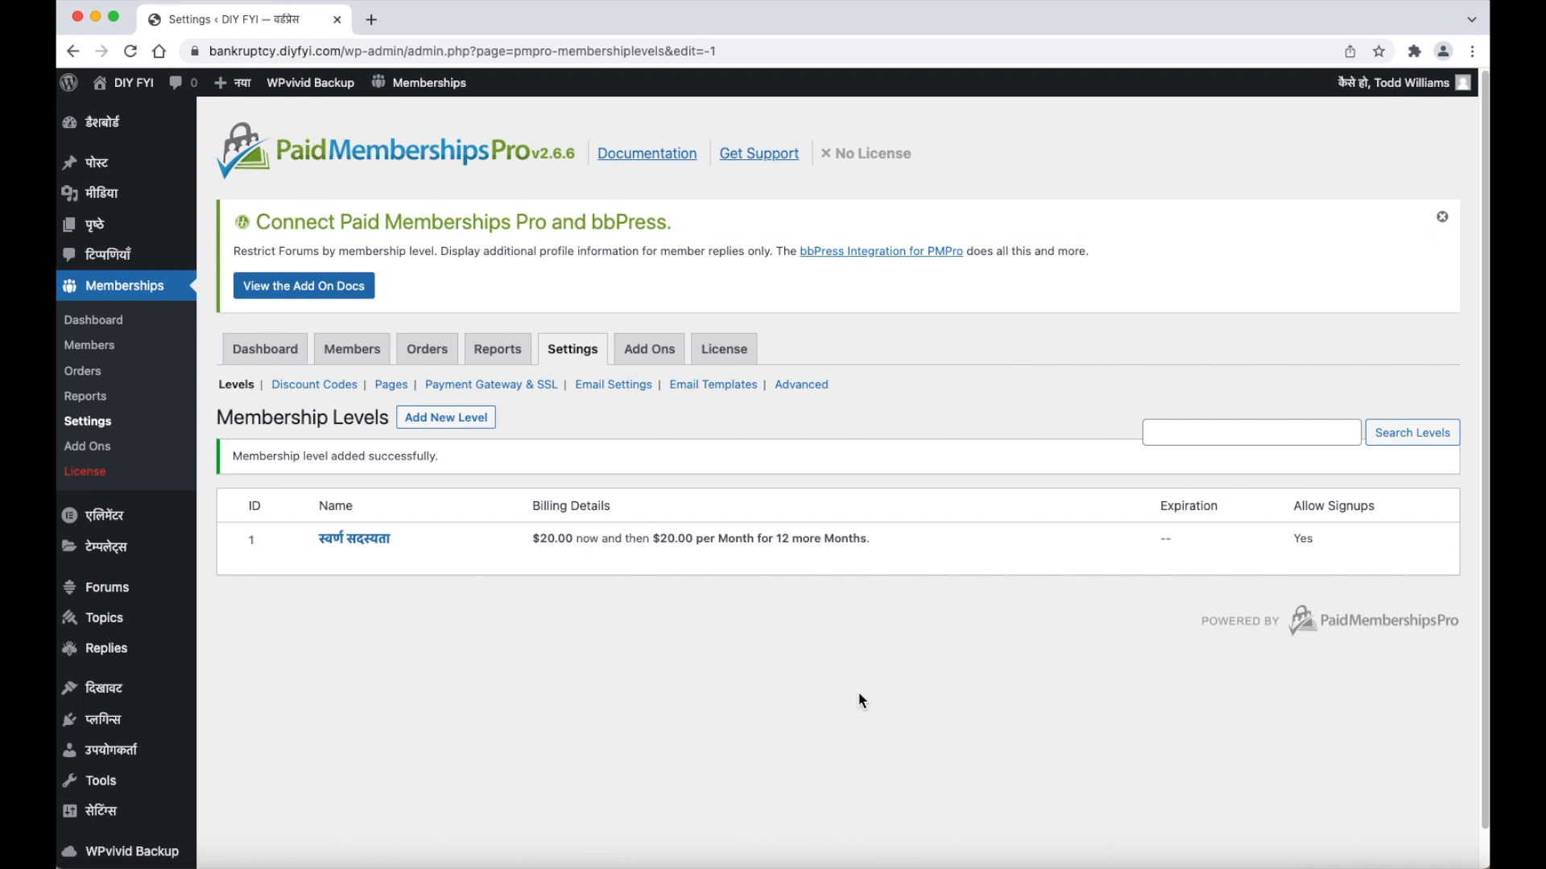
left_click(403, 387)
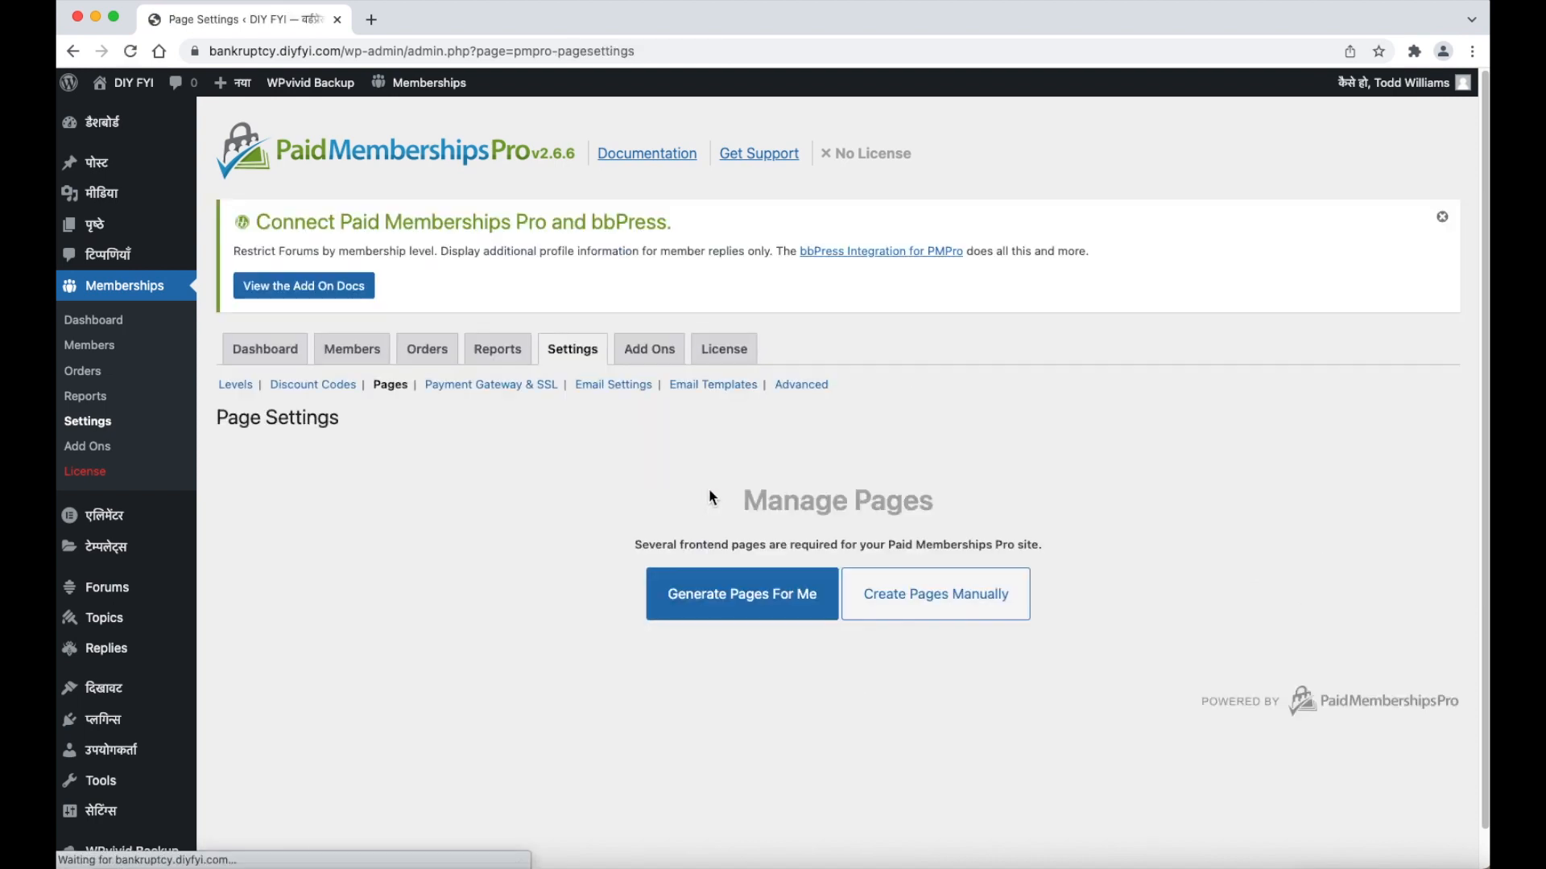
left_click(800, 618)
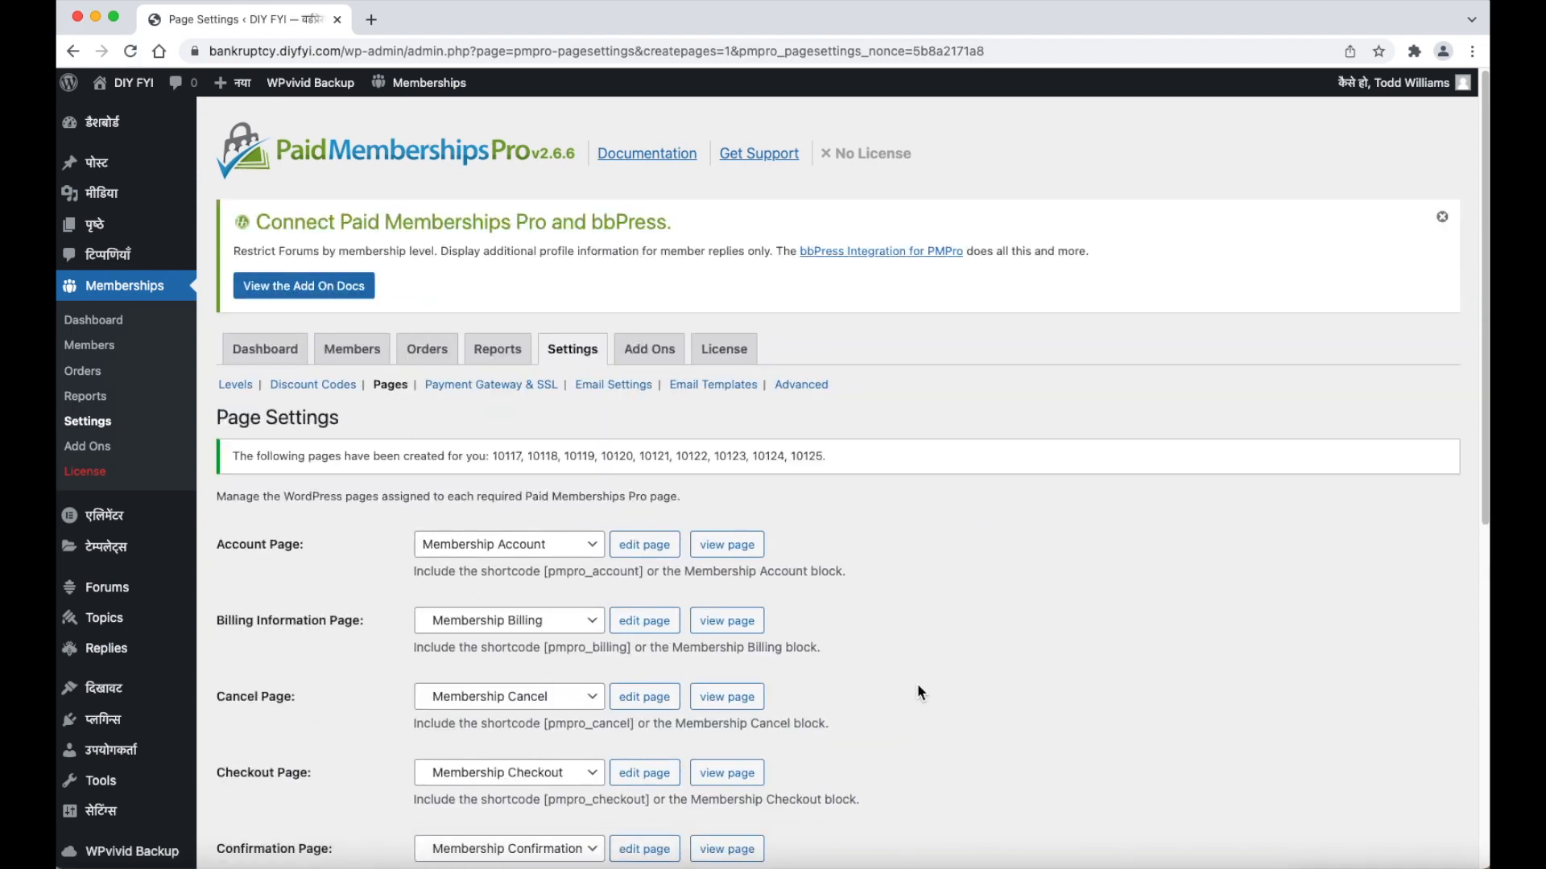
Check the pages assigned in Page Settings, from the account page to the member profile edit page, and save the settings.
scroll(920, 685, "down", 2)
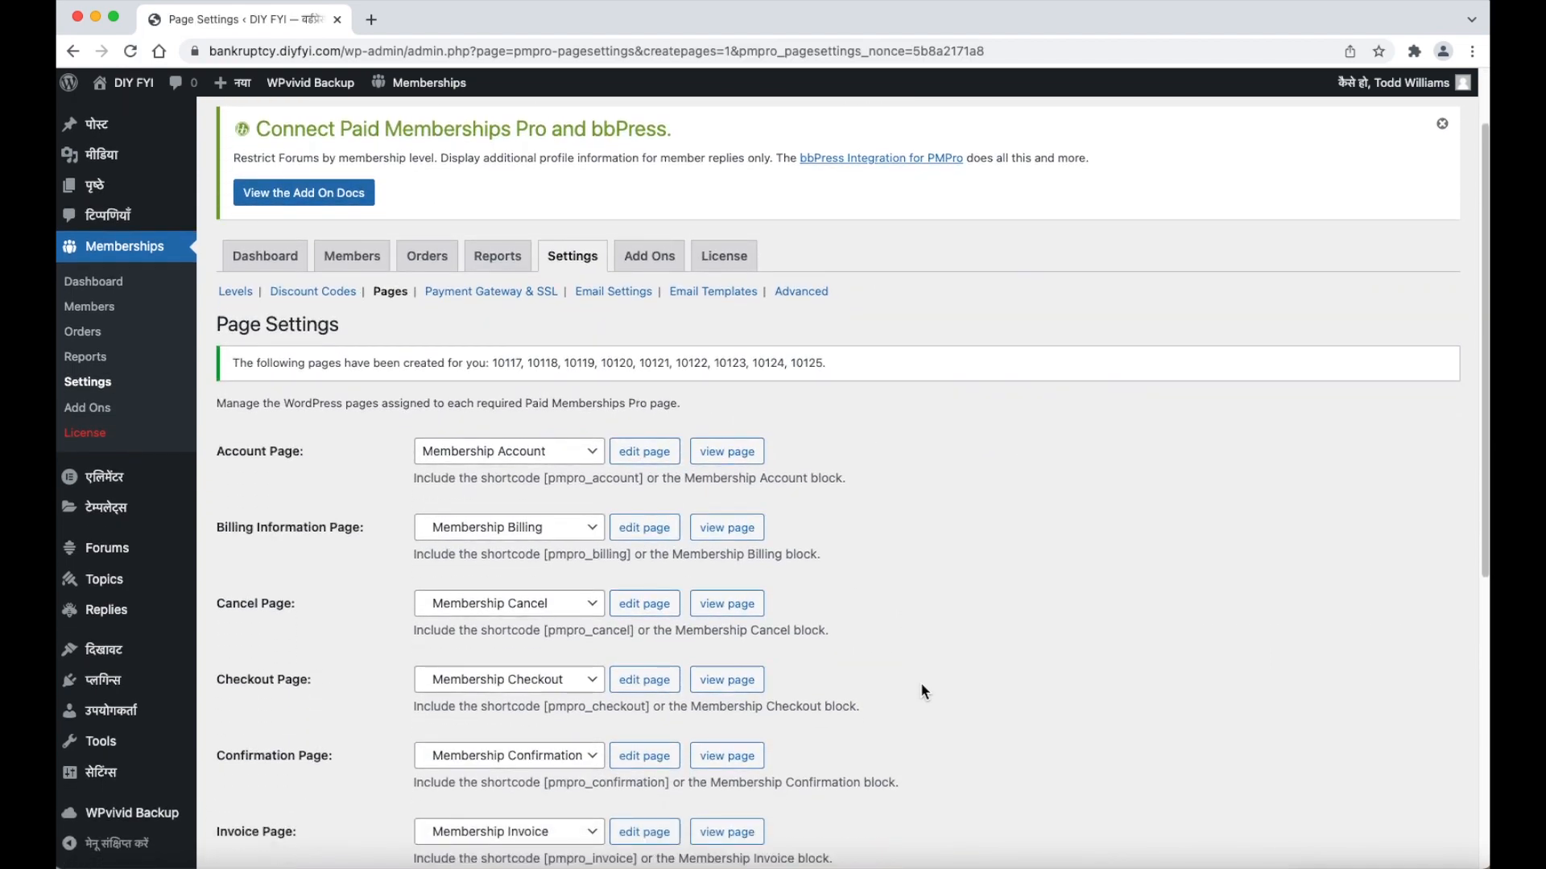
scroll(921, 685, "down", 3)
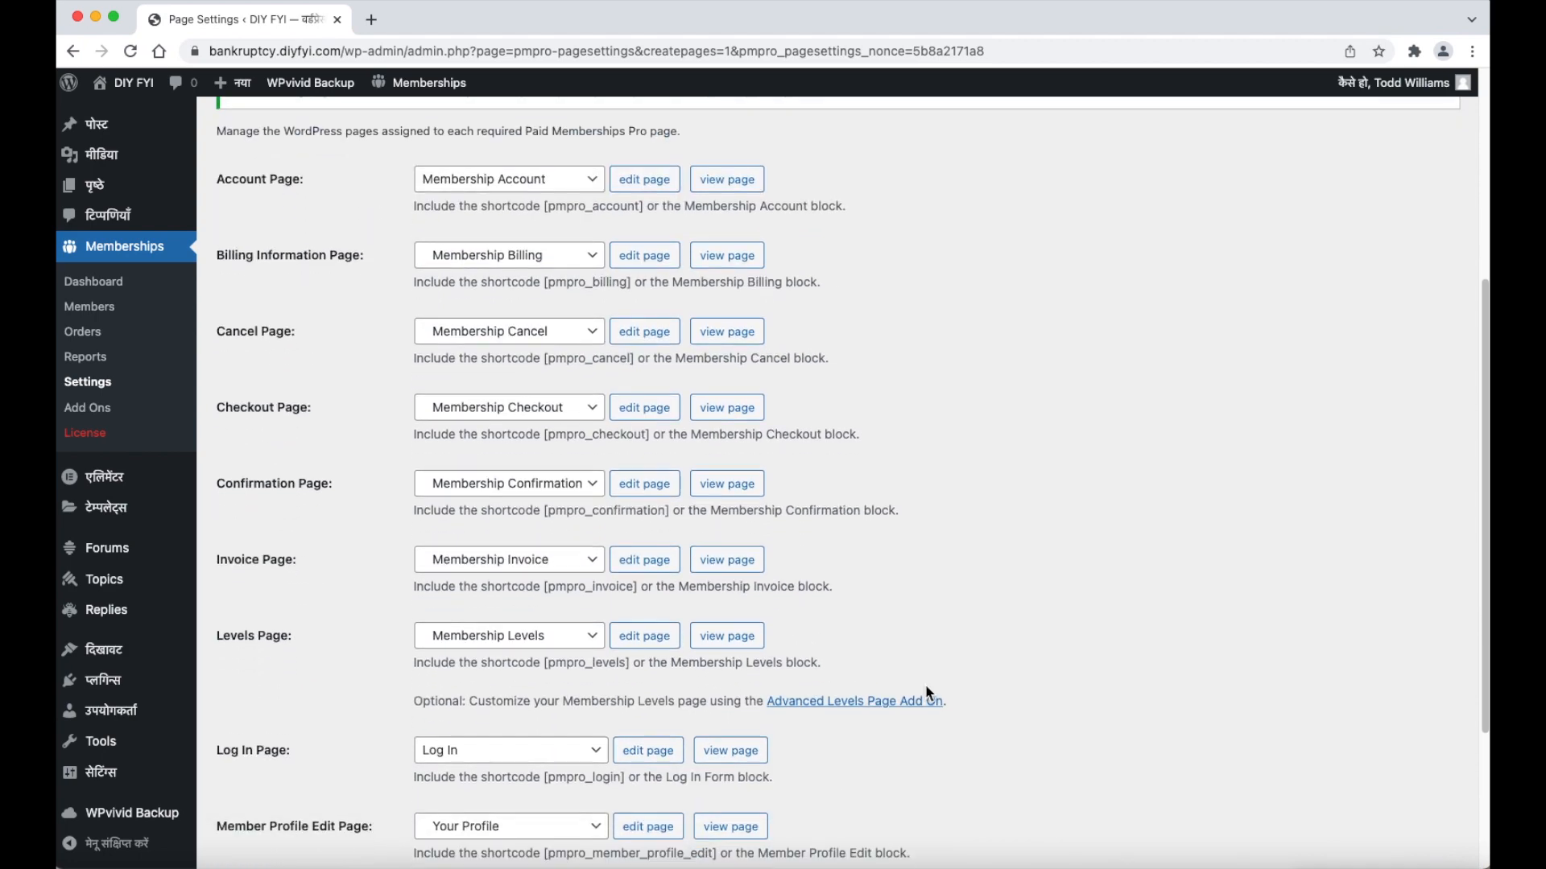
scroll(929, 692, "down", 1)
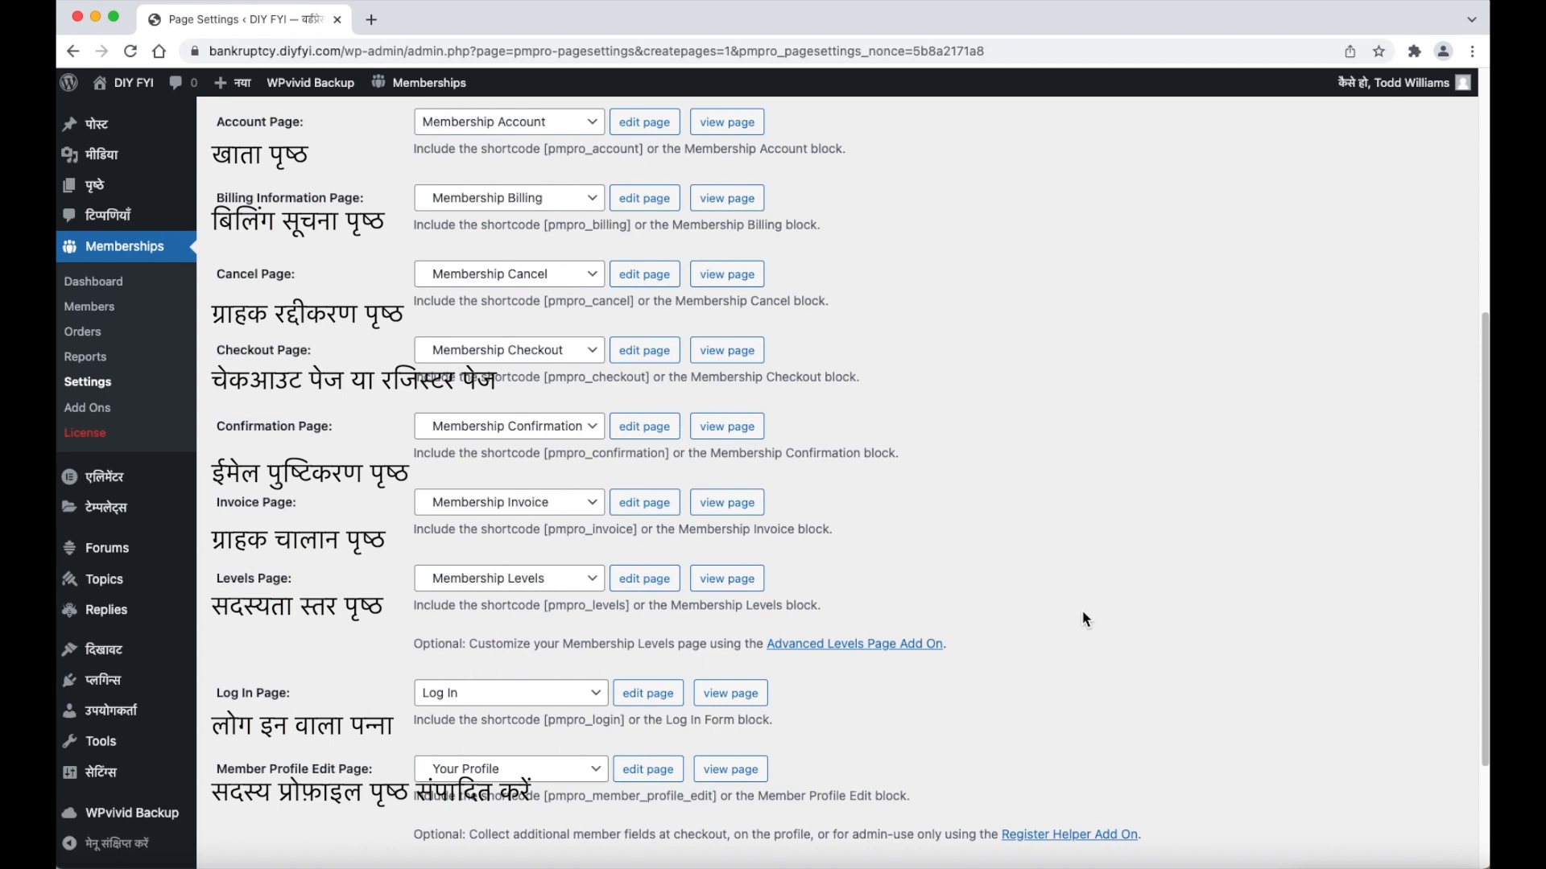
scroll(1081, 616, "down", 4)
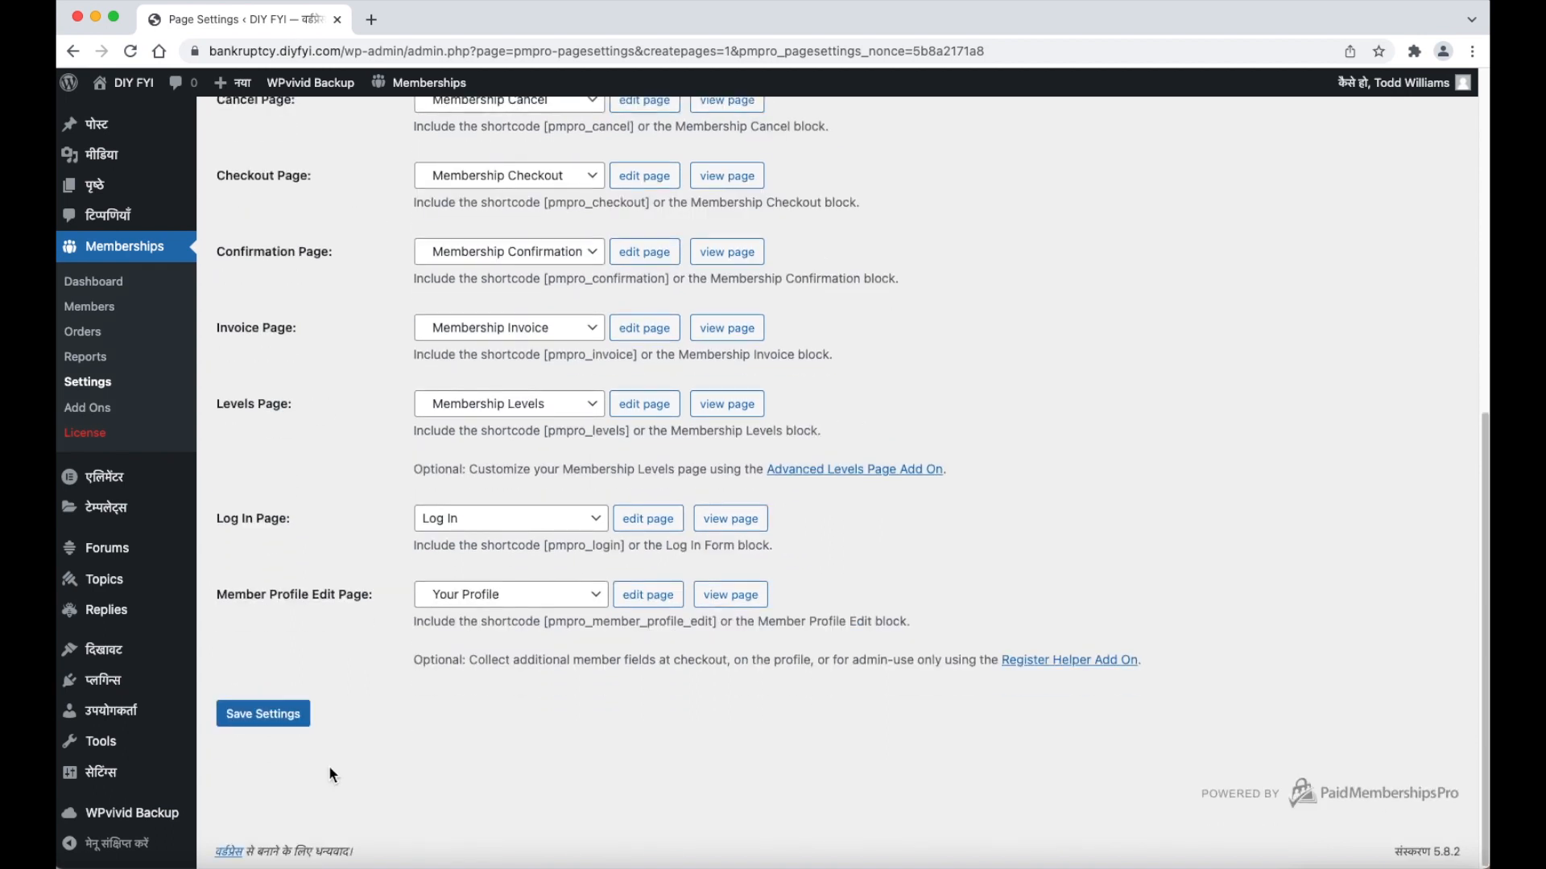
left_click(308, 721)
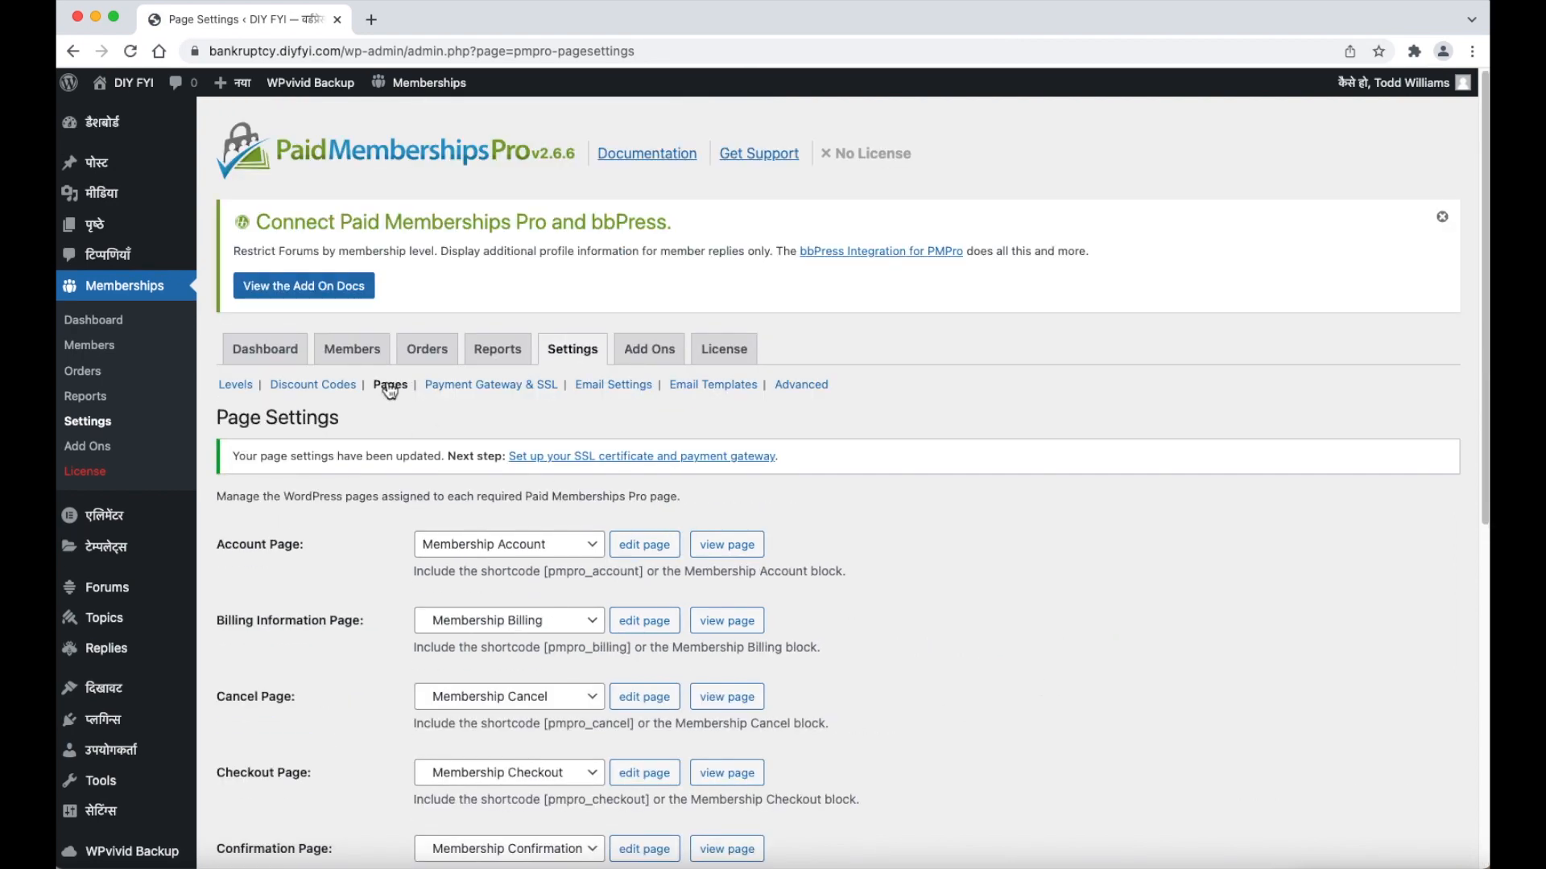
Find the Membership Levels page in the list of all WordPress pages and view it in a new browser tab.
mouse_move(95, 226)
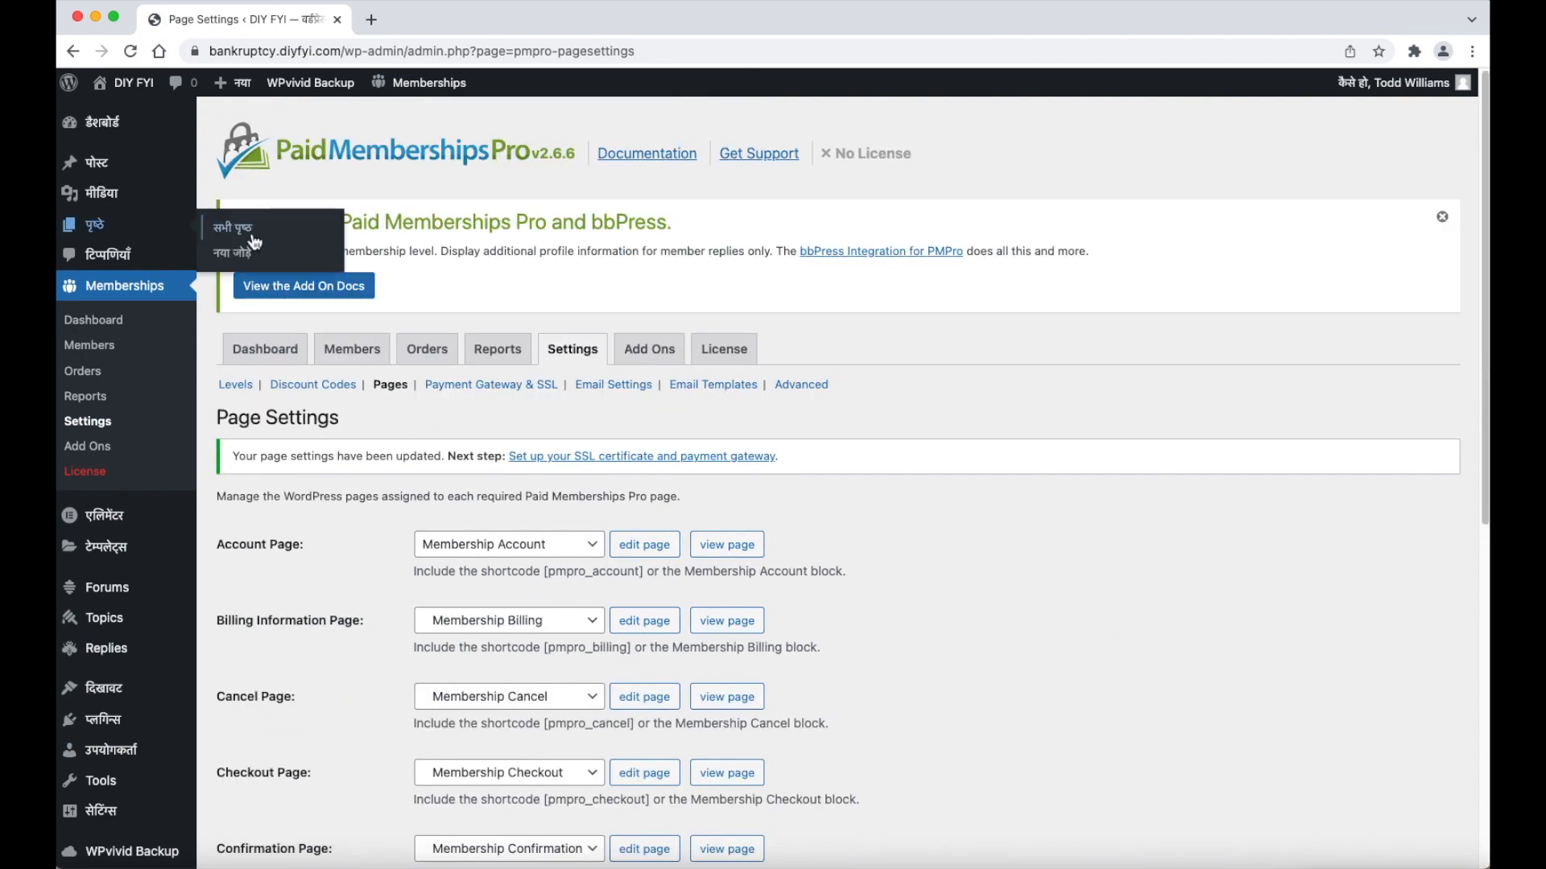
left_click(310, 238)
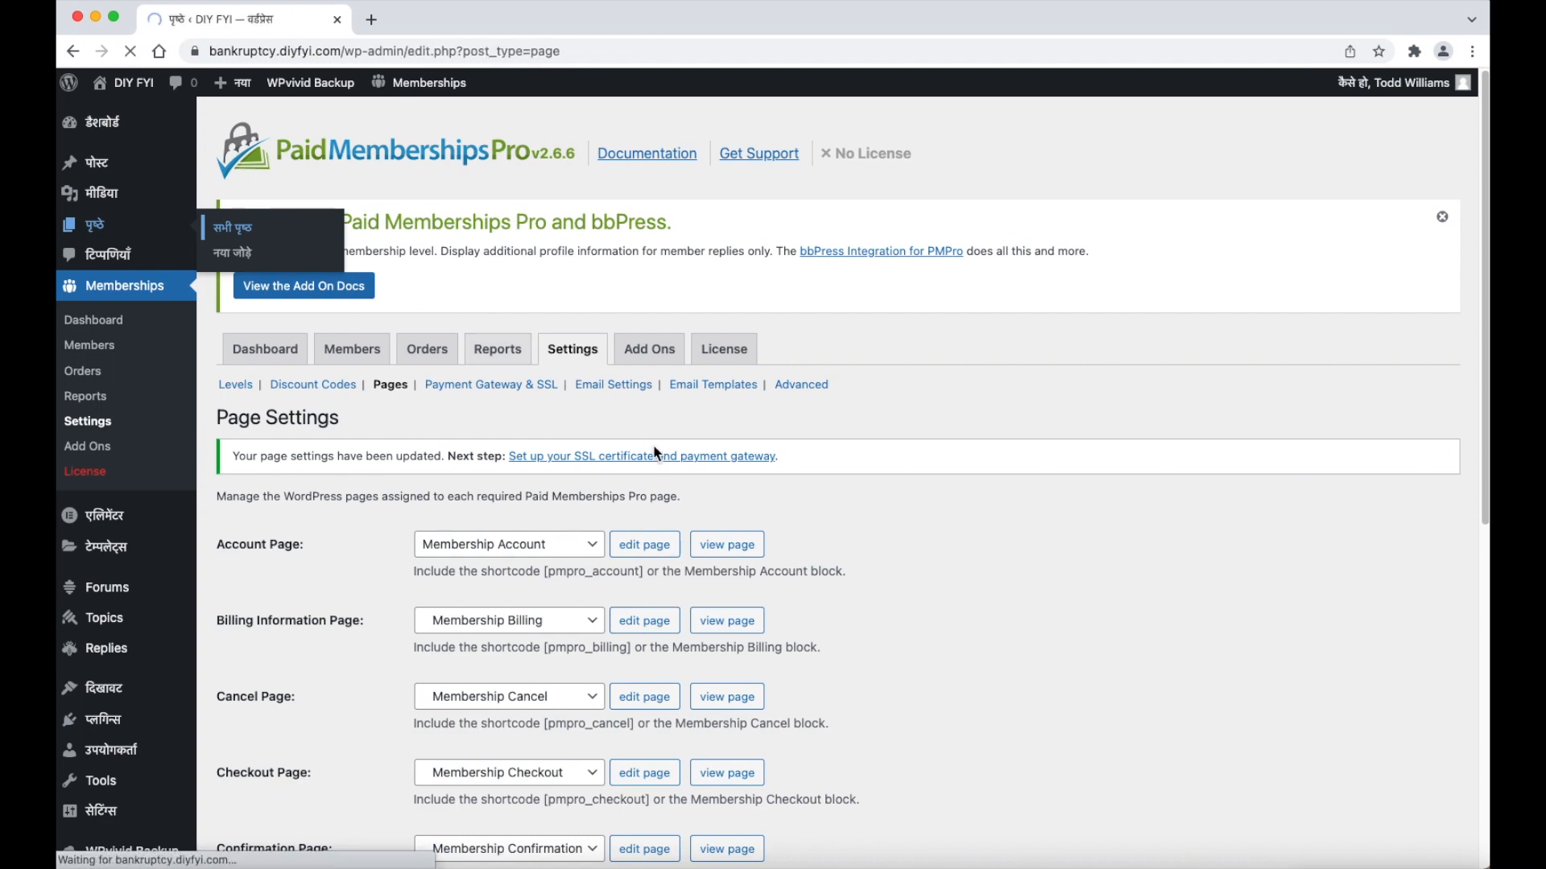
scroll(790, 425, "down", 3)
scroll(794, 430, "down", 10)
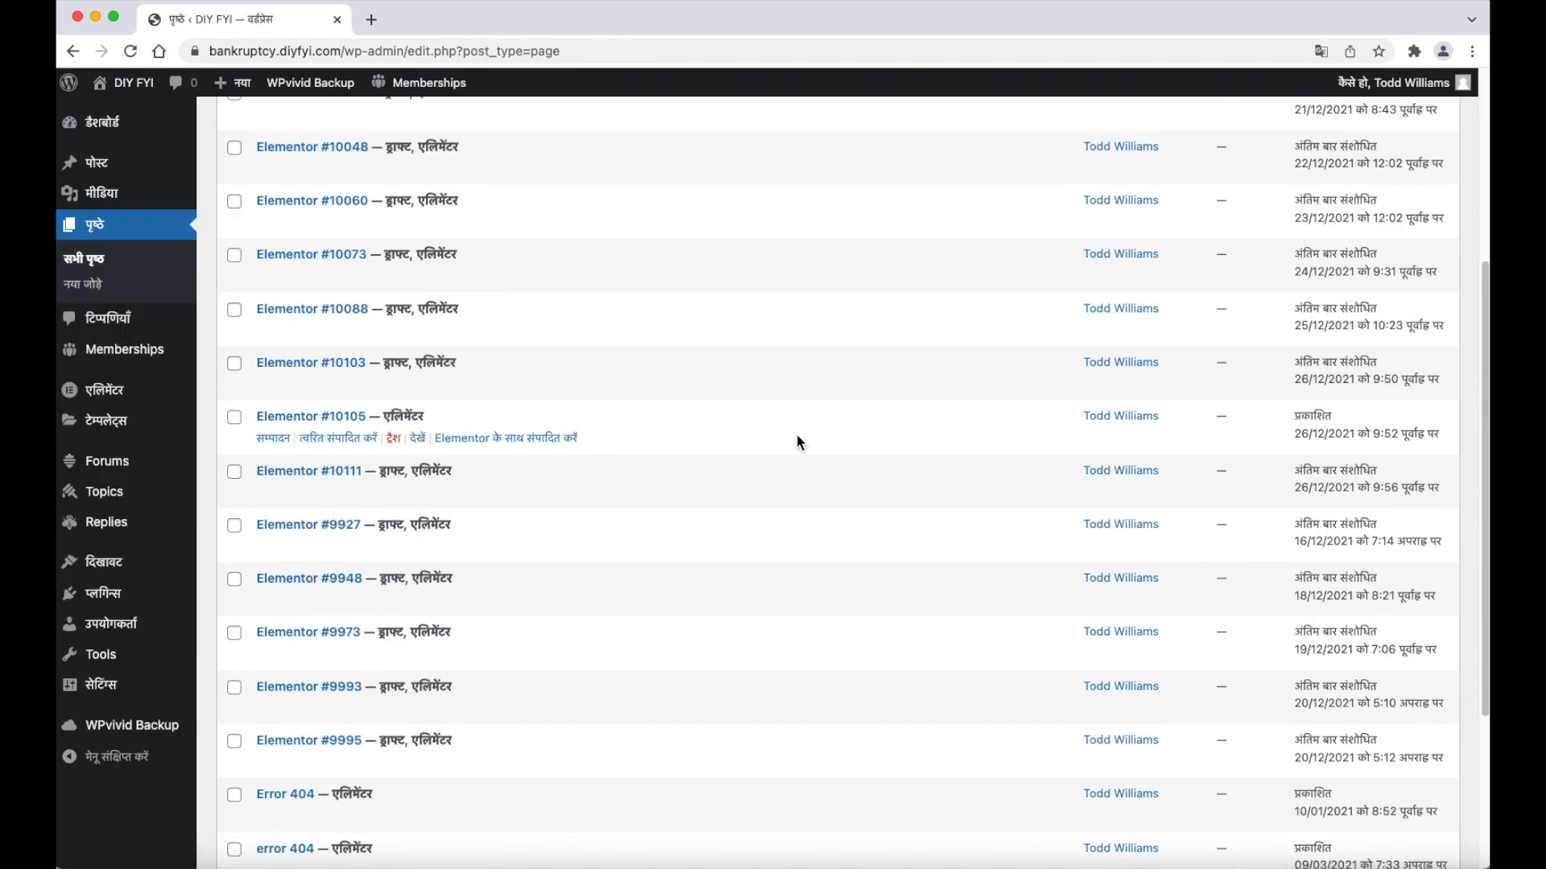
left_click(1414, 792)
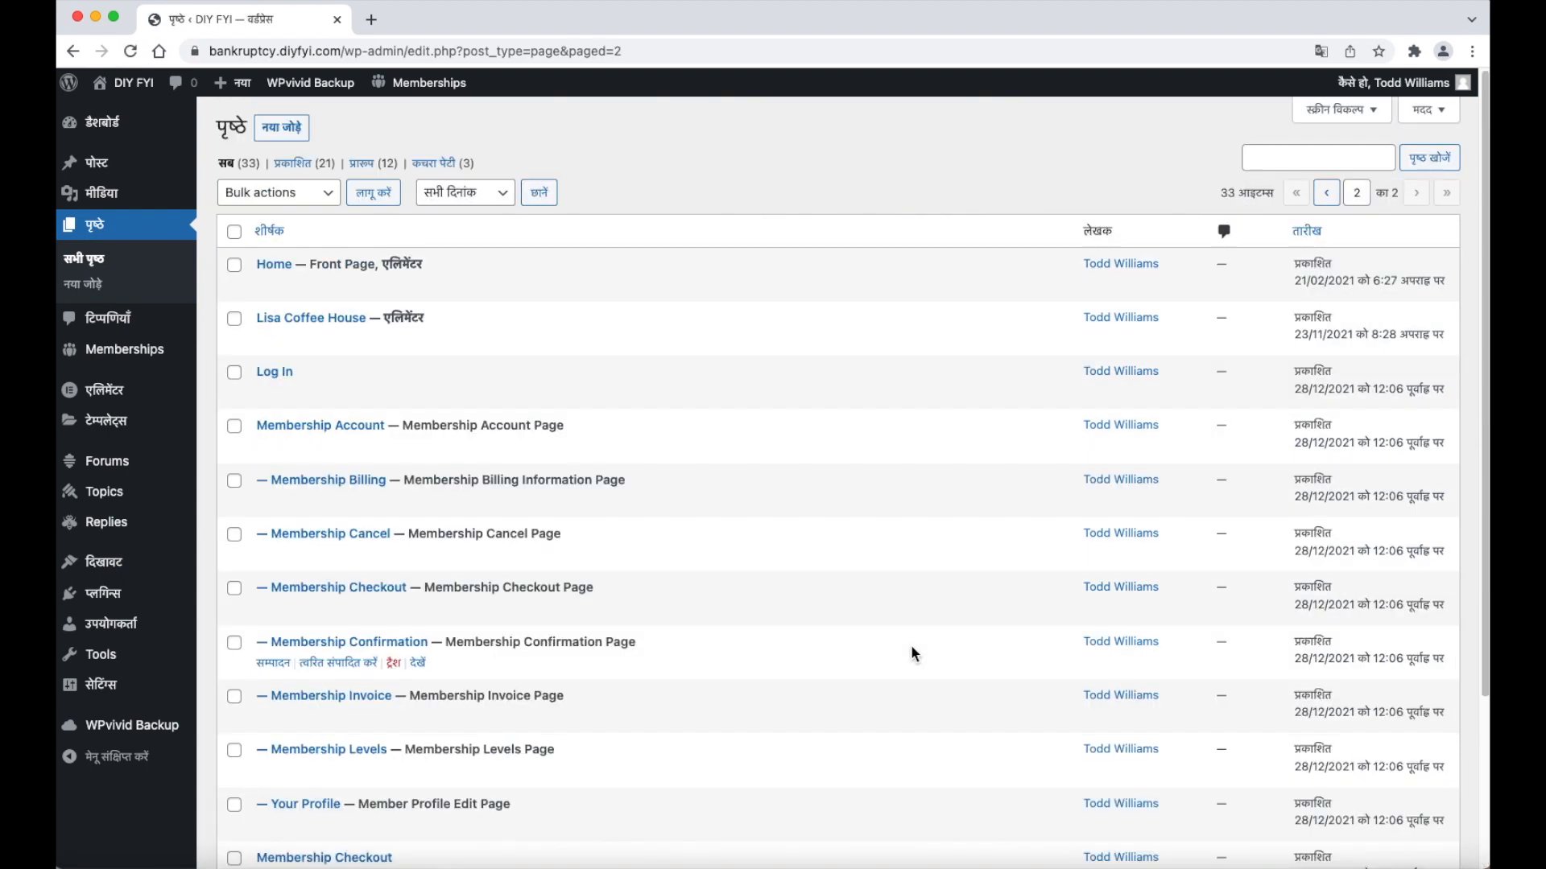
scroll(911, 652, "down", 1)
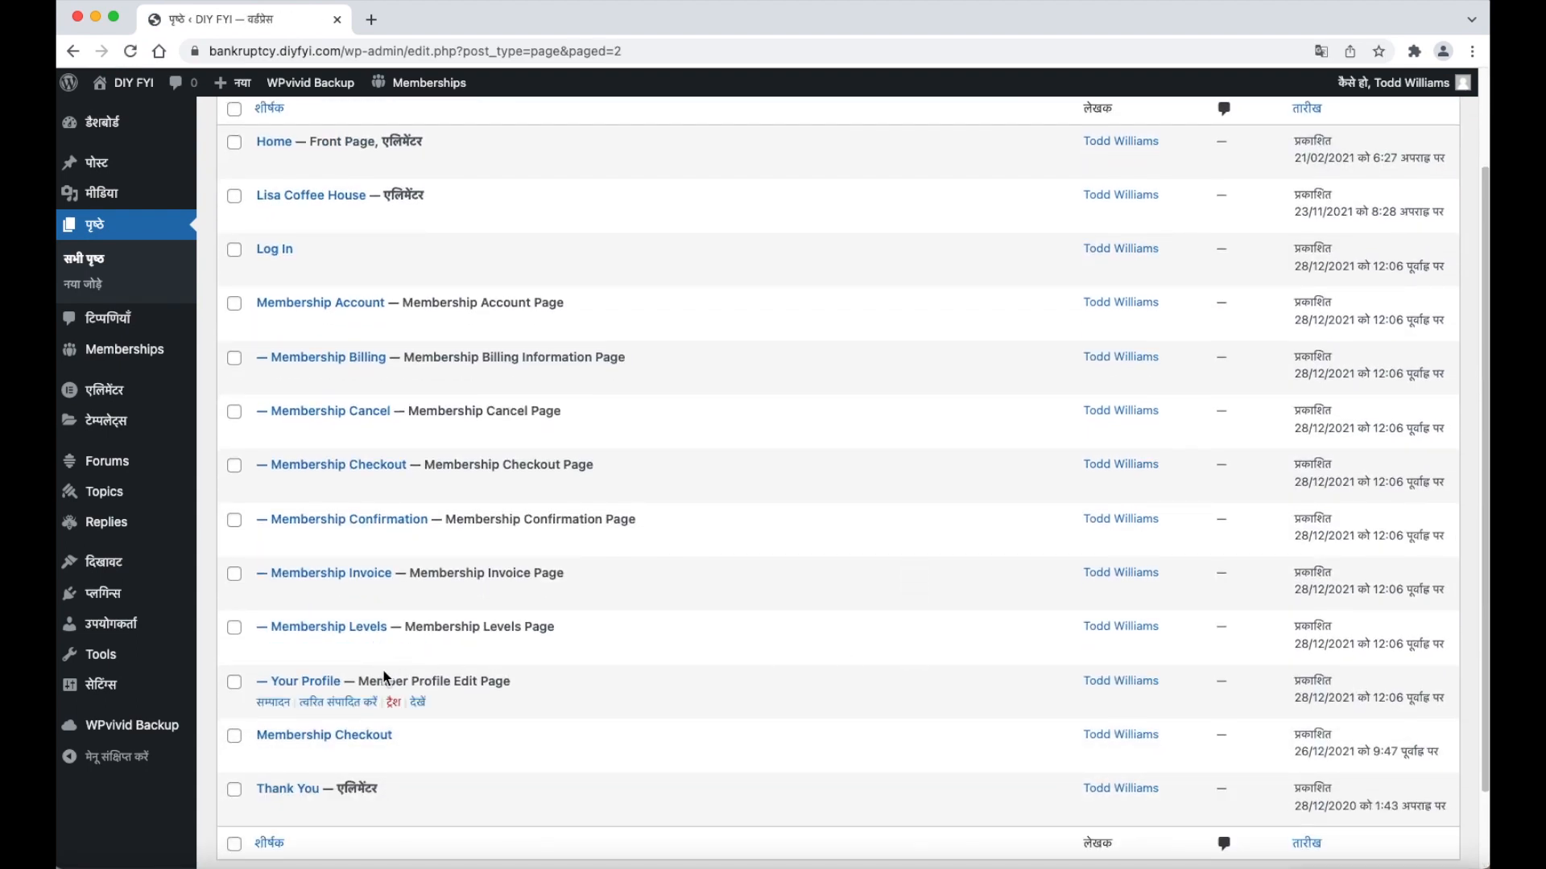
right_click(417, 651)
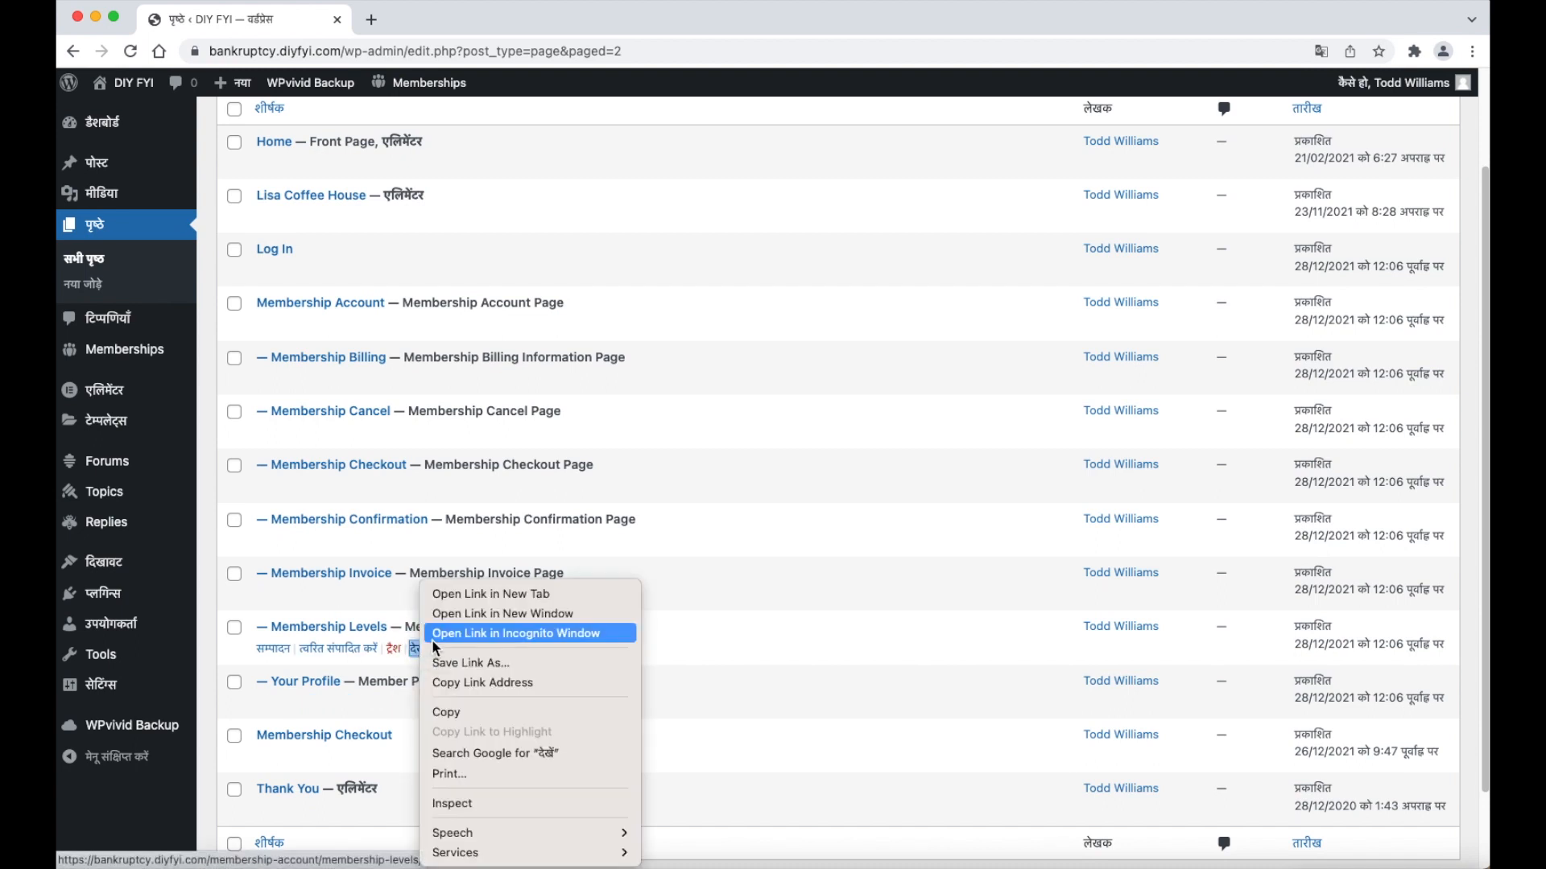
left_click(457, 598)
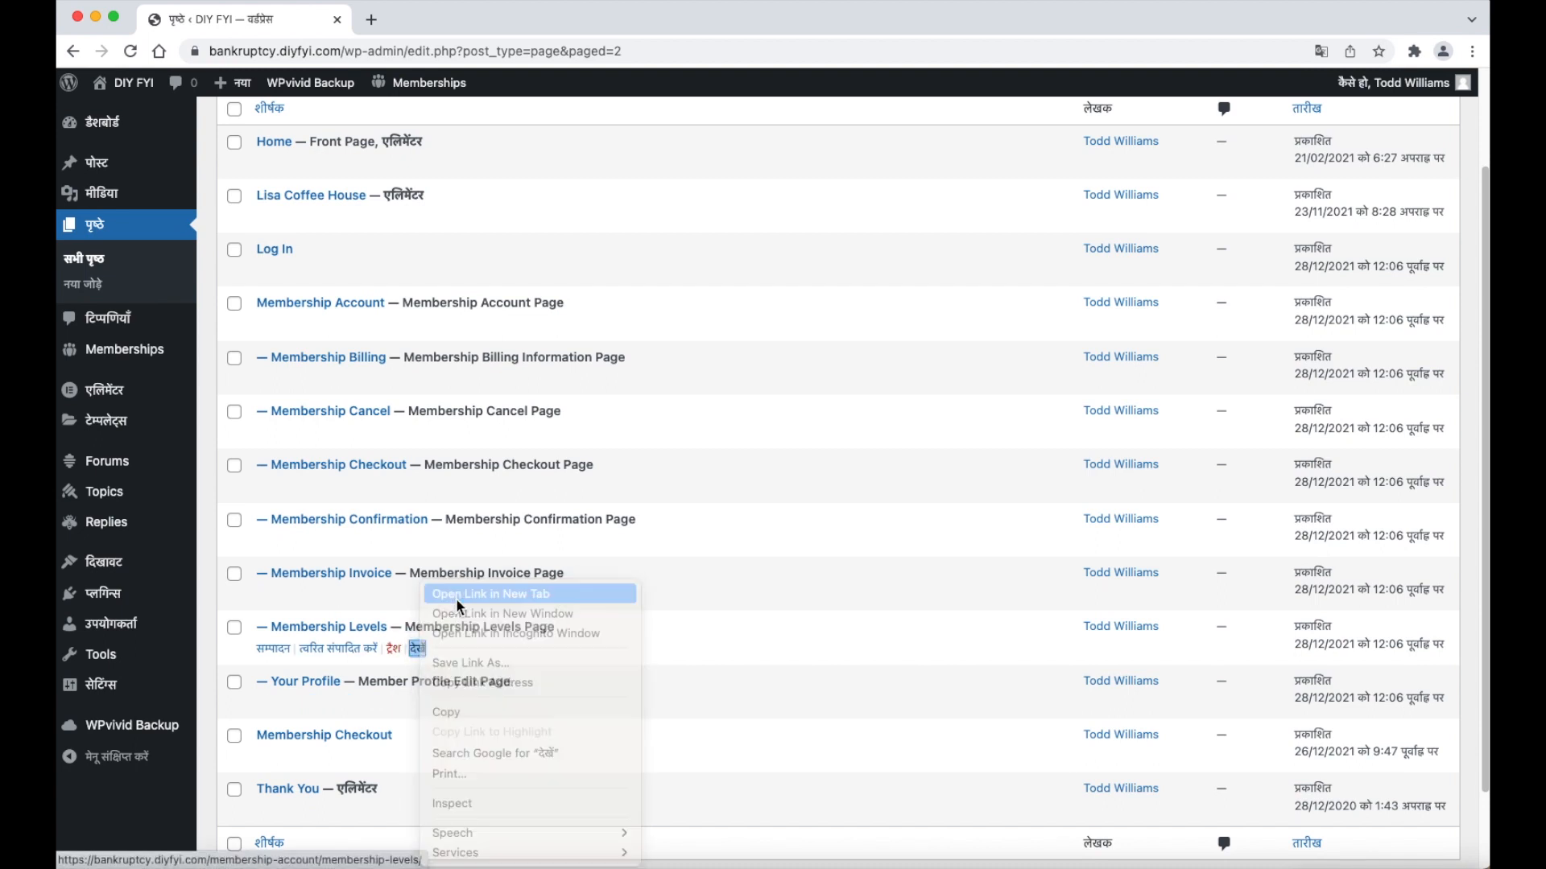
Look over the published Membership Levels page, close it, and open that page for editing in a new browser tab.
left_click(512, 22)
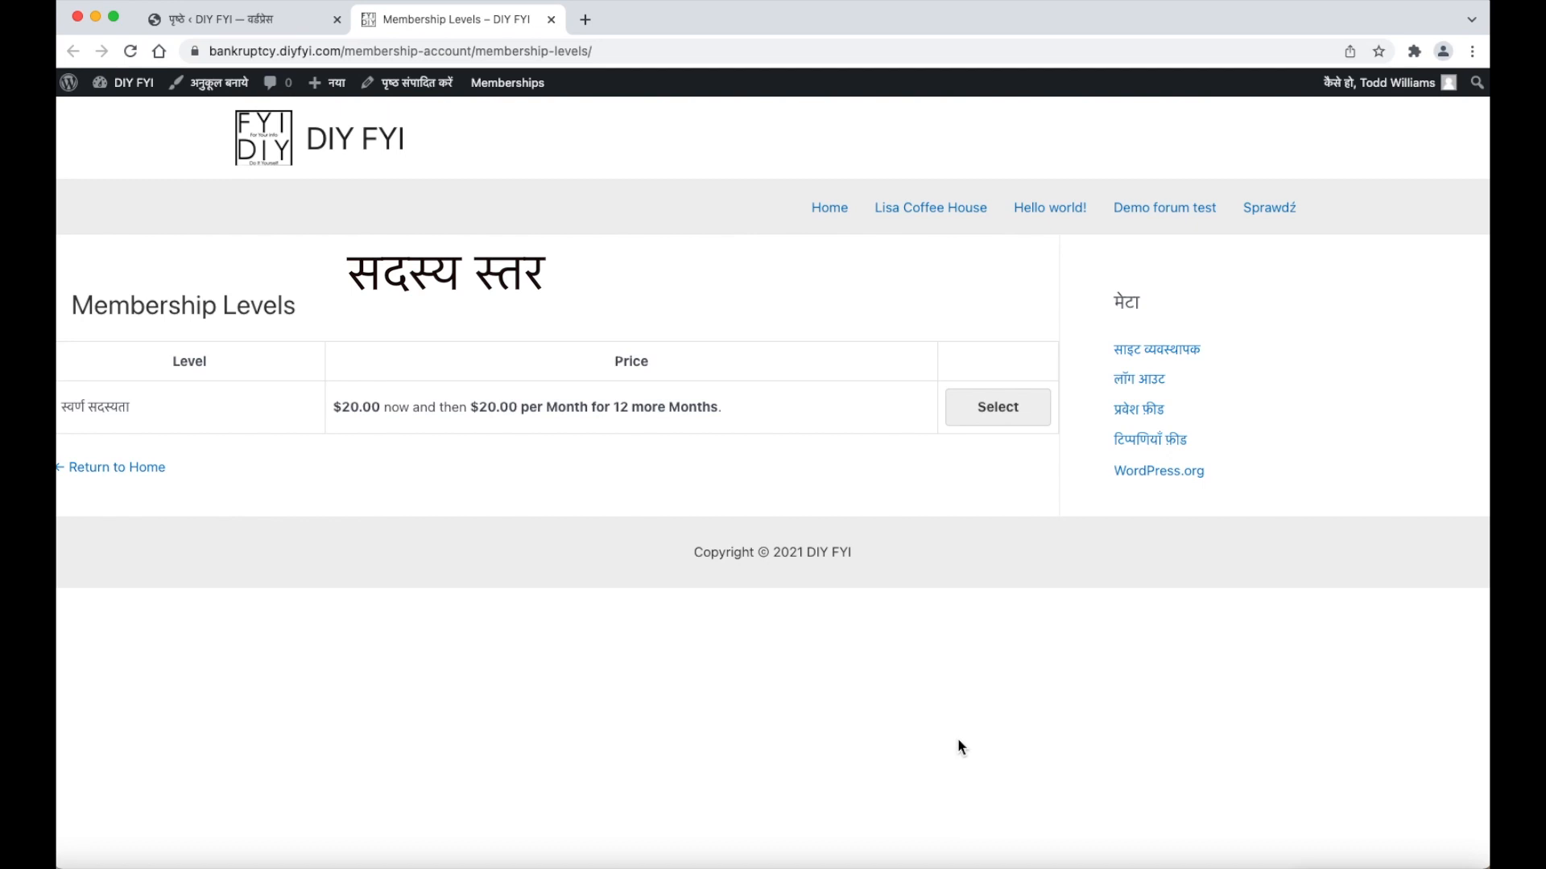
left_click(550, 19)
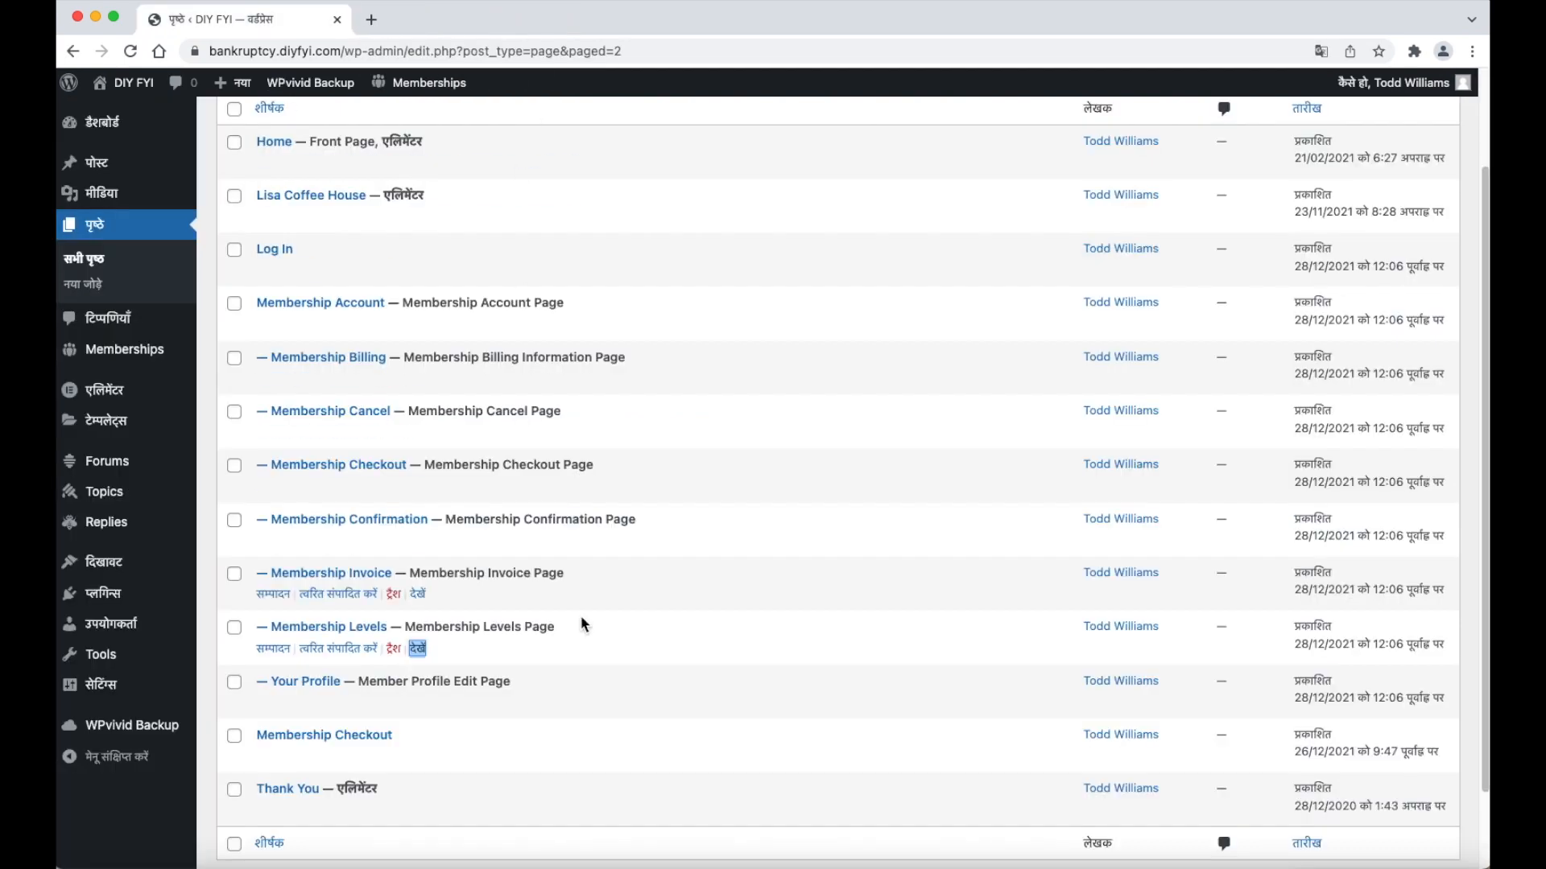
right_click(274, 648)
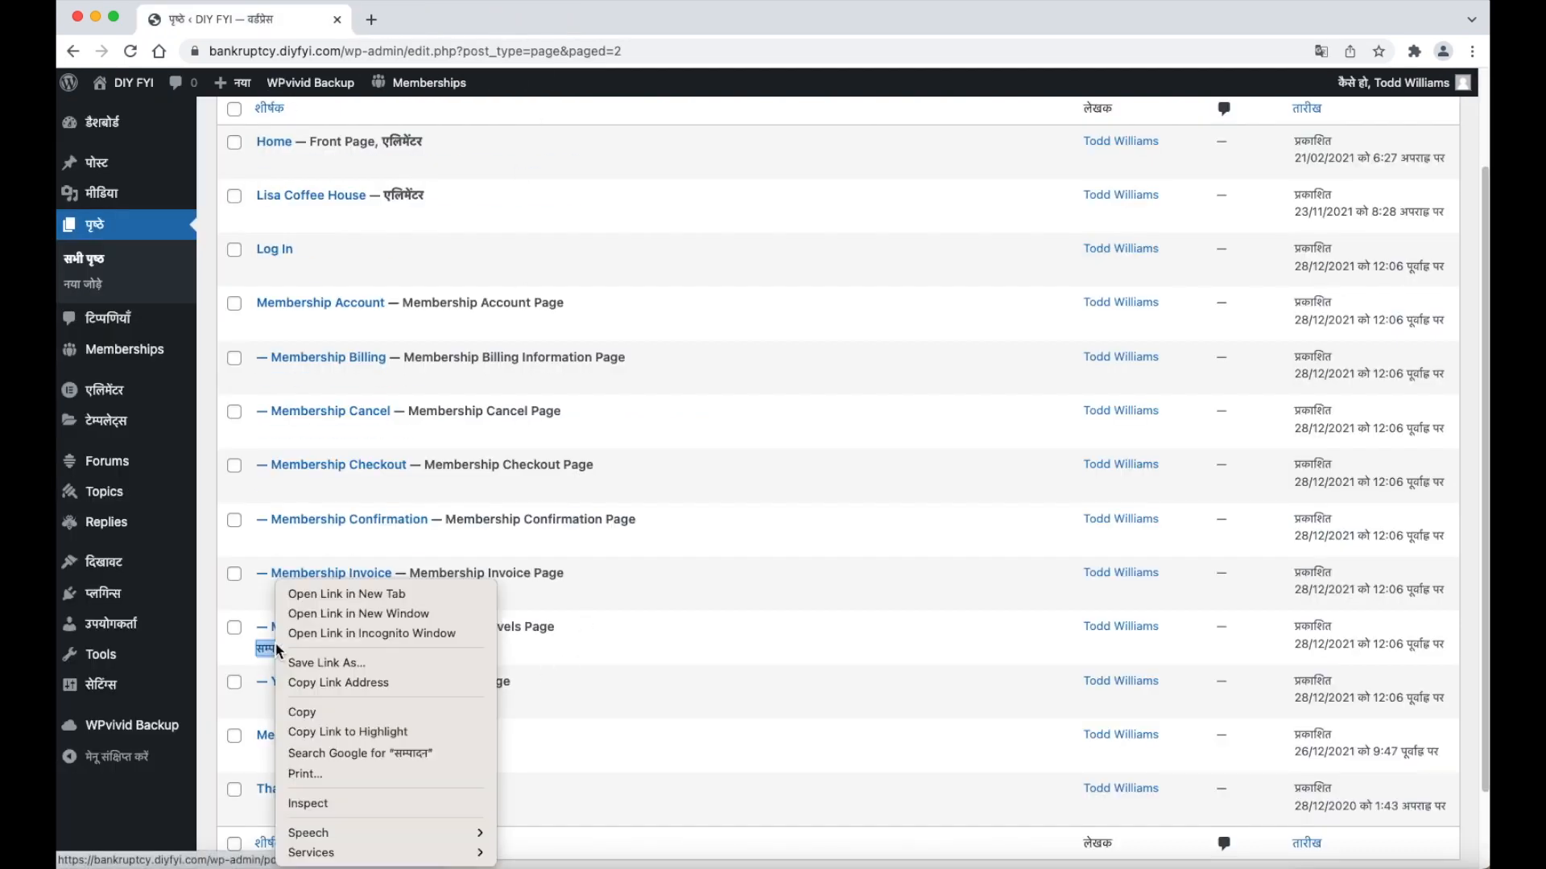
left_click(344, 594)
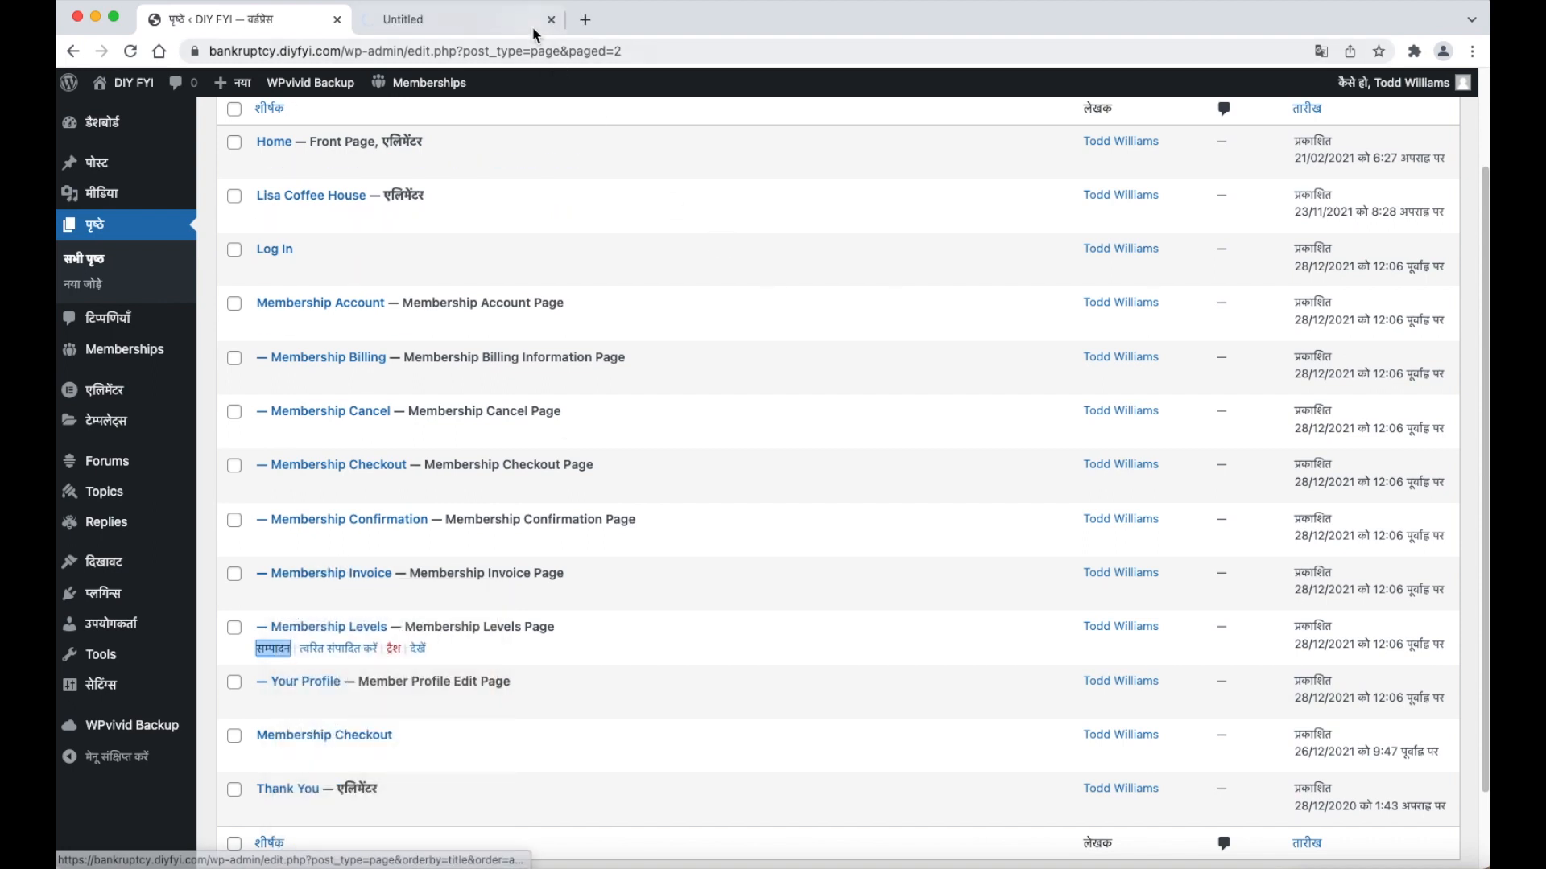
left_click(534, 27)
In the page's Astra settings, choose No Sidebar and the Full Width / Contained content layout, and update the page.
left_click(1430, 97)
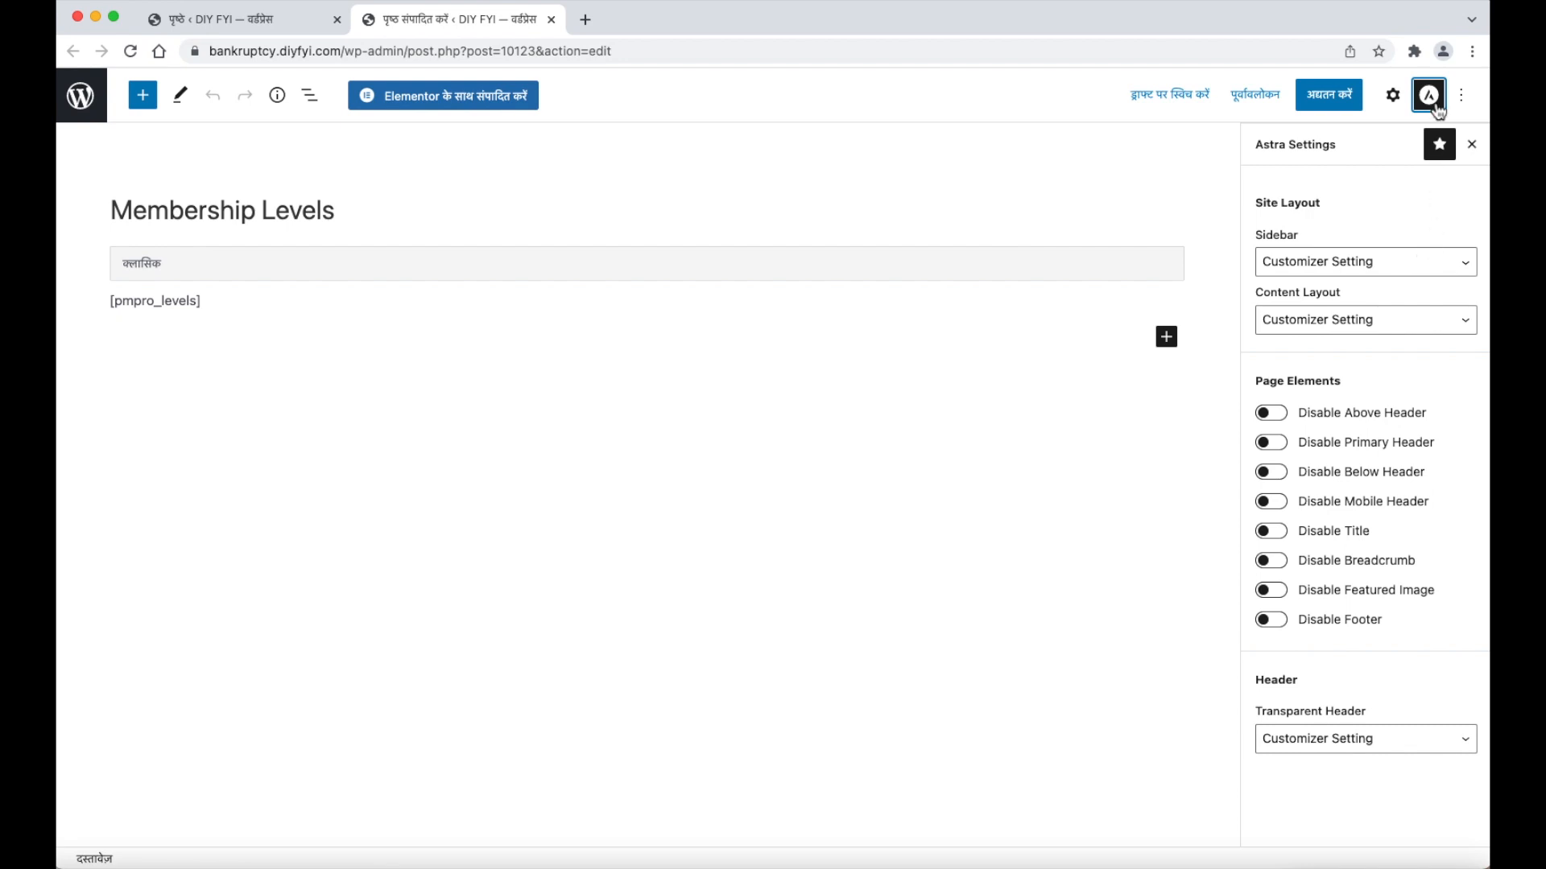
left_click(1429, 97)
left_click(1430, 97)
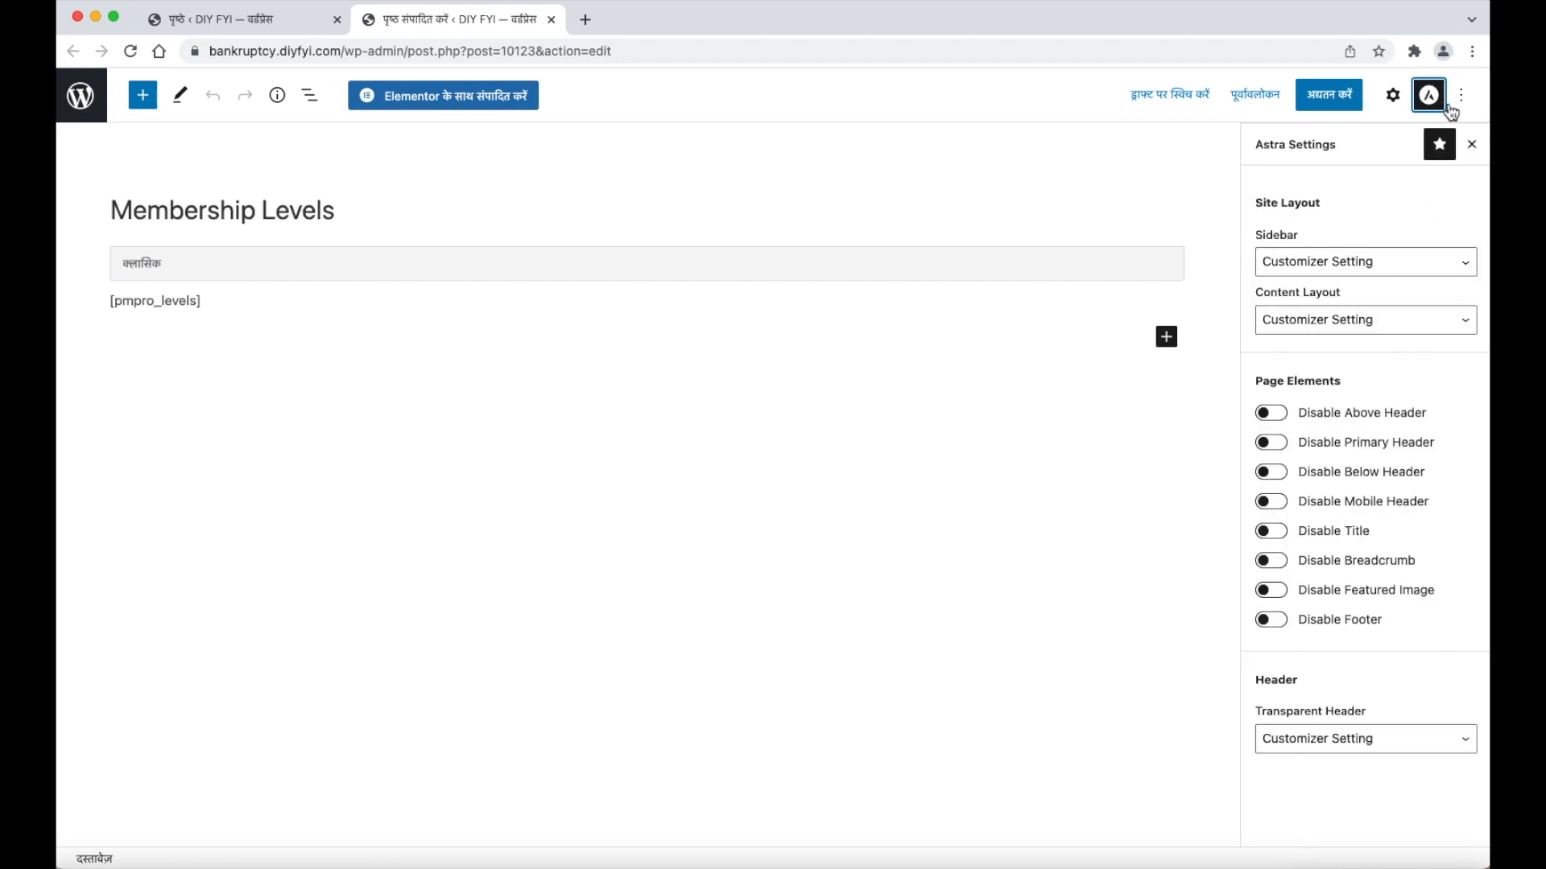
left_click(1432, 264)
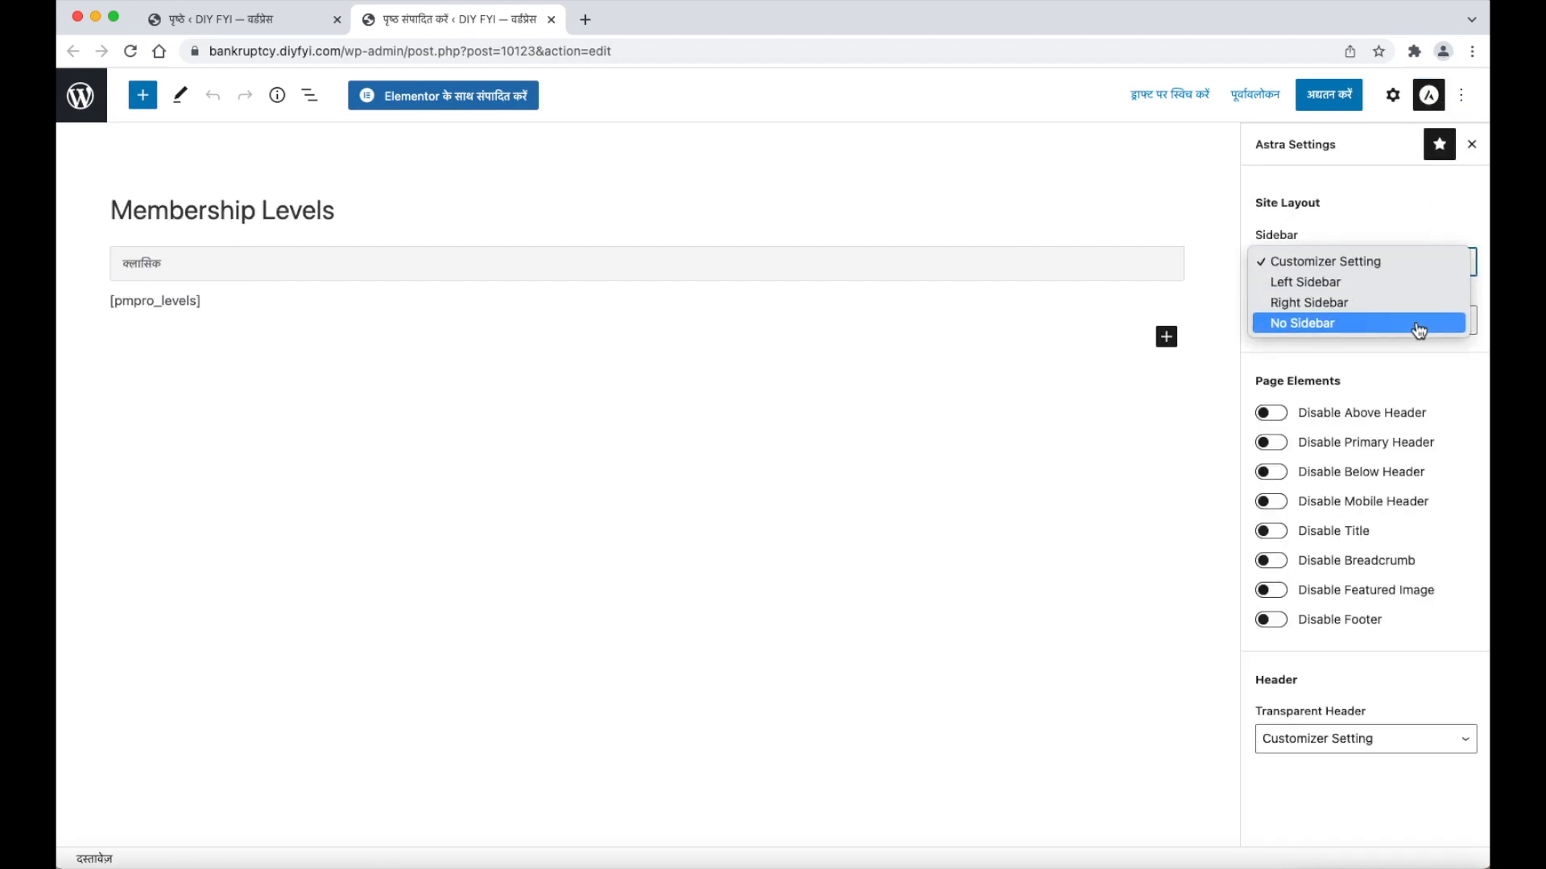
left_click(1419, 324)
left_click(1414, 321)
left_click(1413, 379)
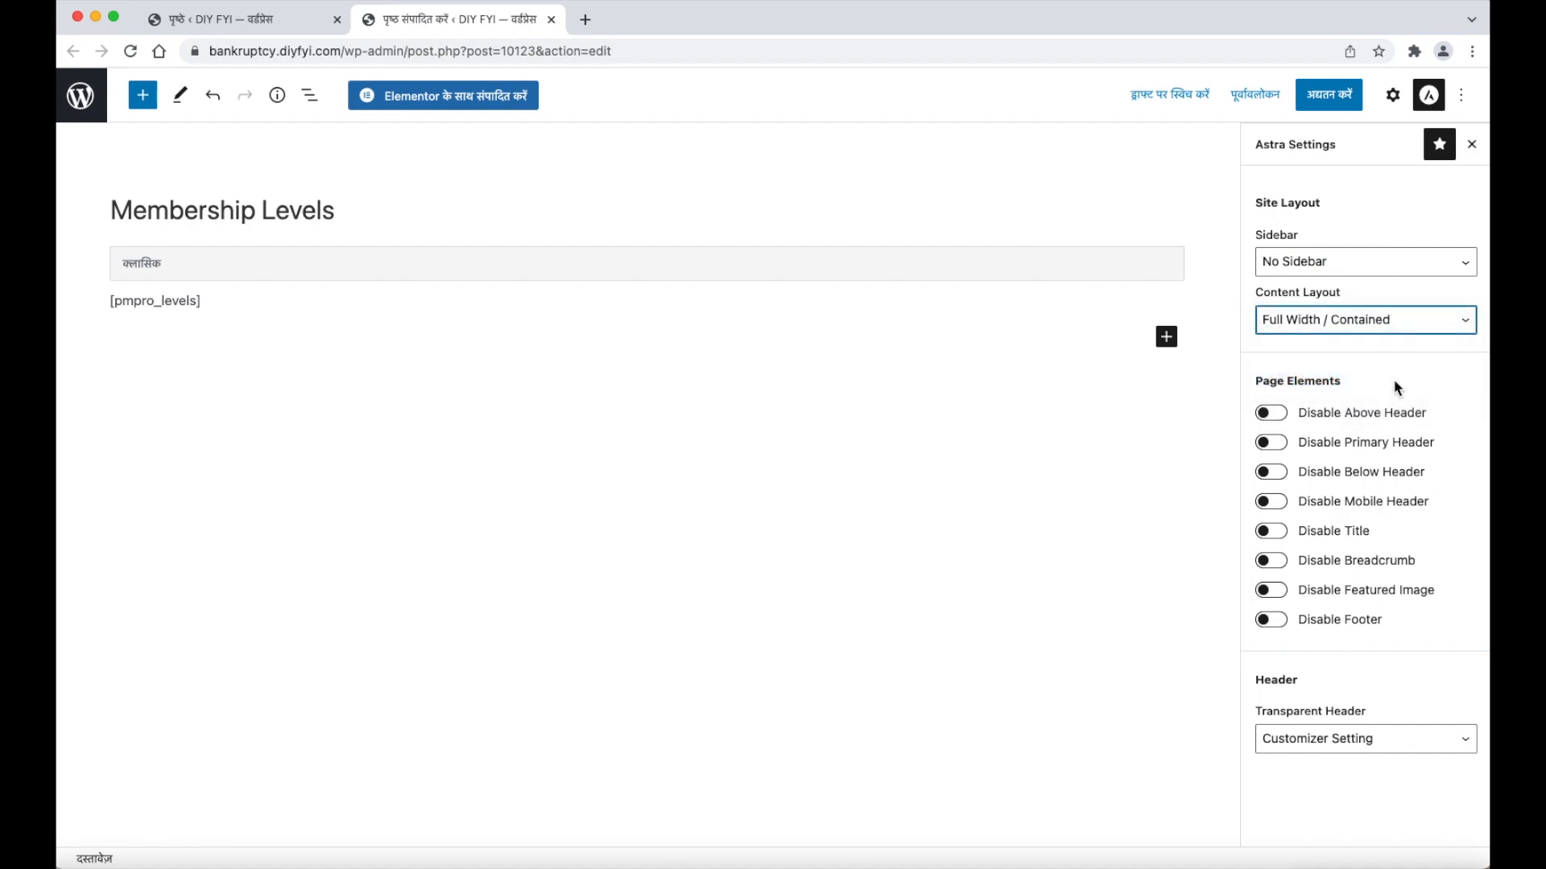
left_click(1357, 109)
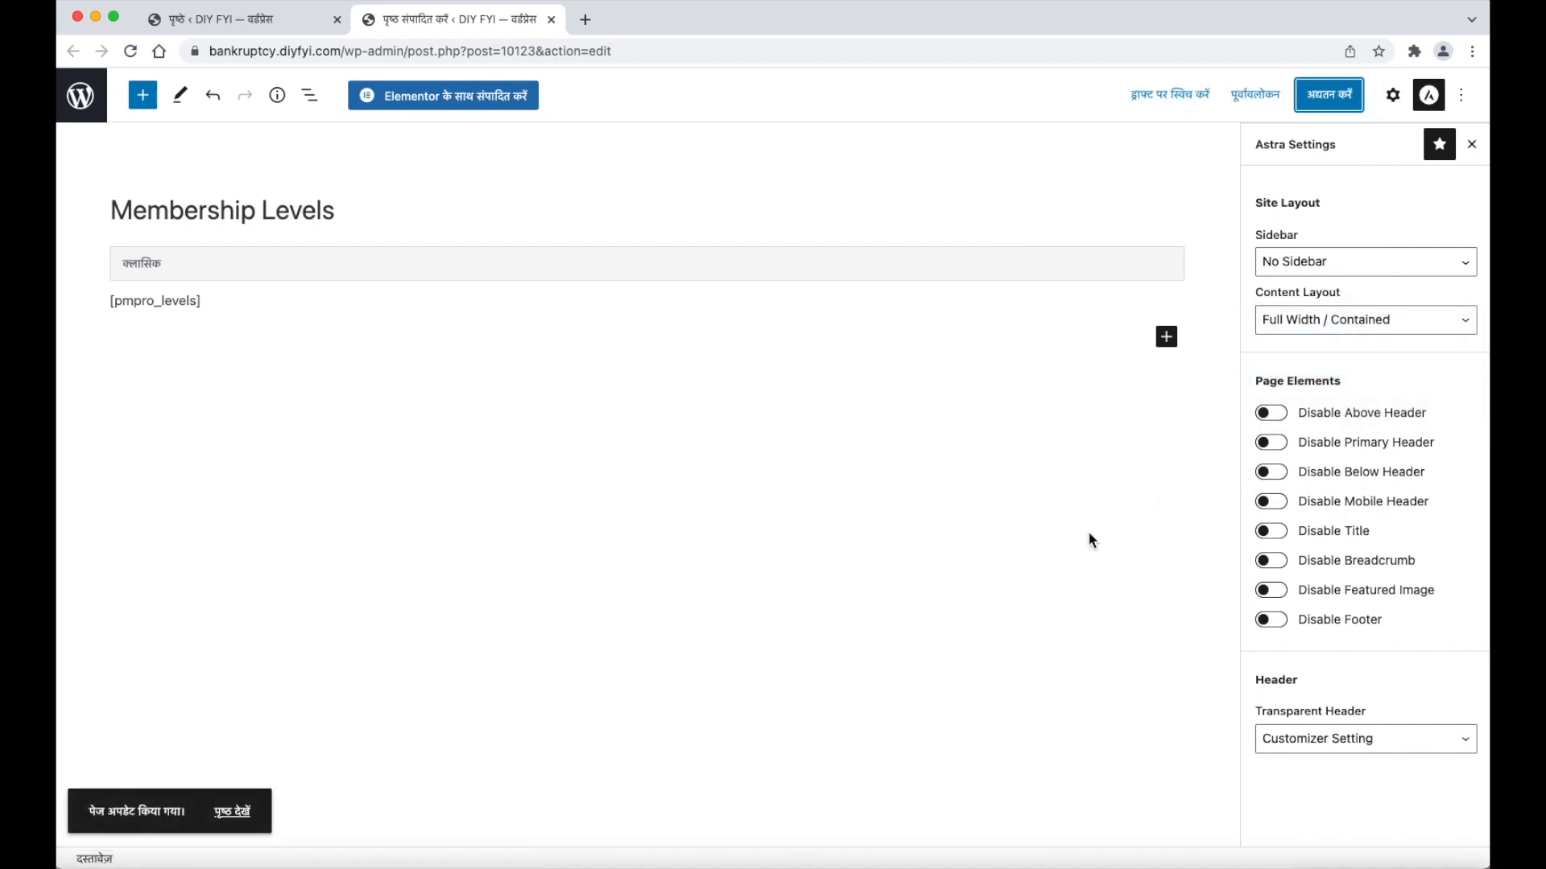
View the updated Membership Levels page in a new browser tab.
right_click(227, 811)
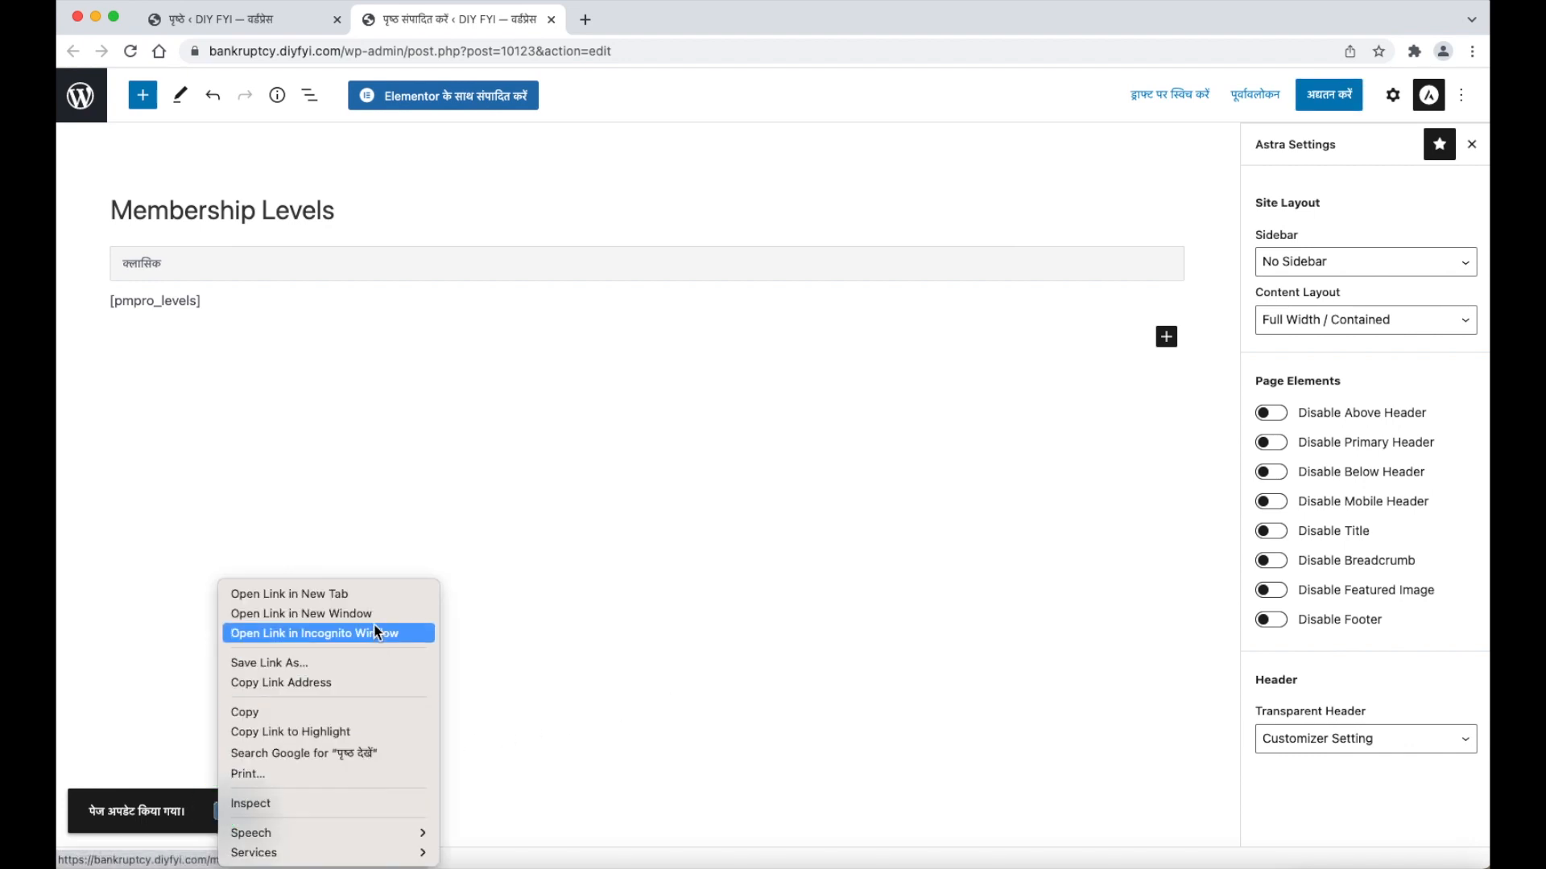
left_click(386, 596)
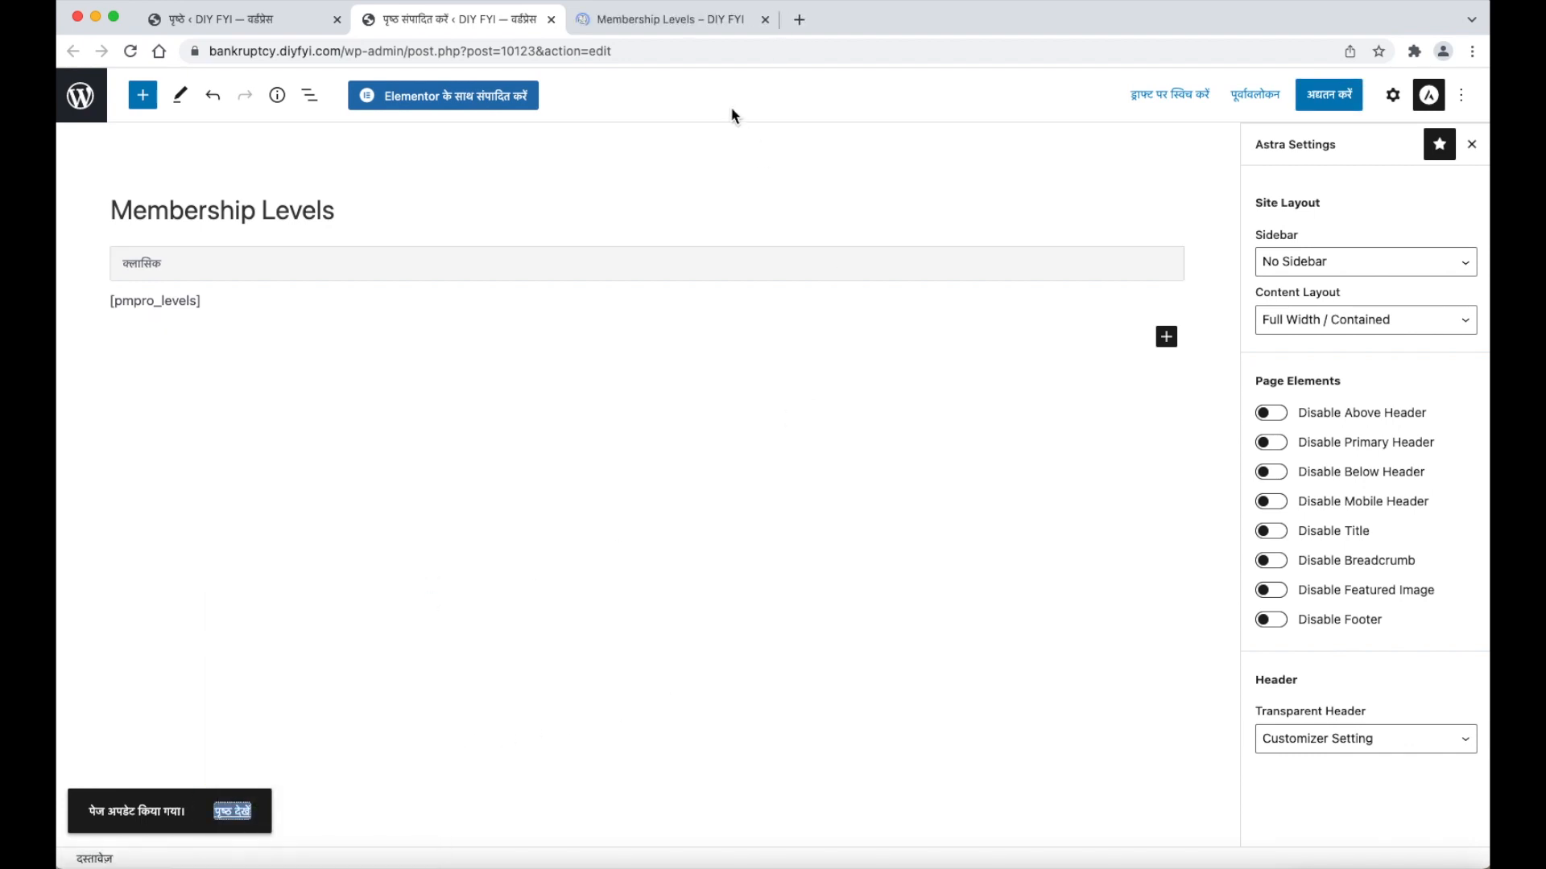
left_click(697, 29)
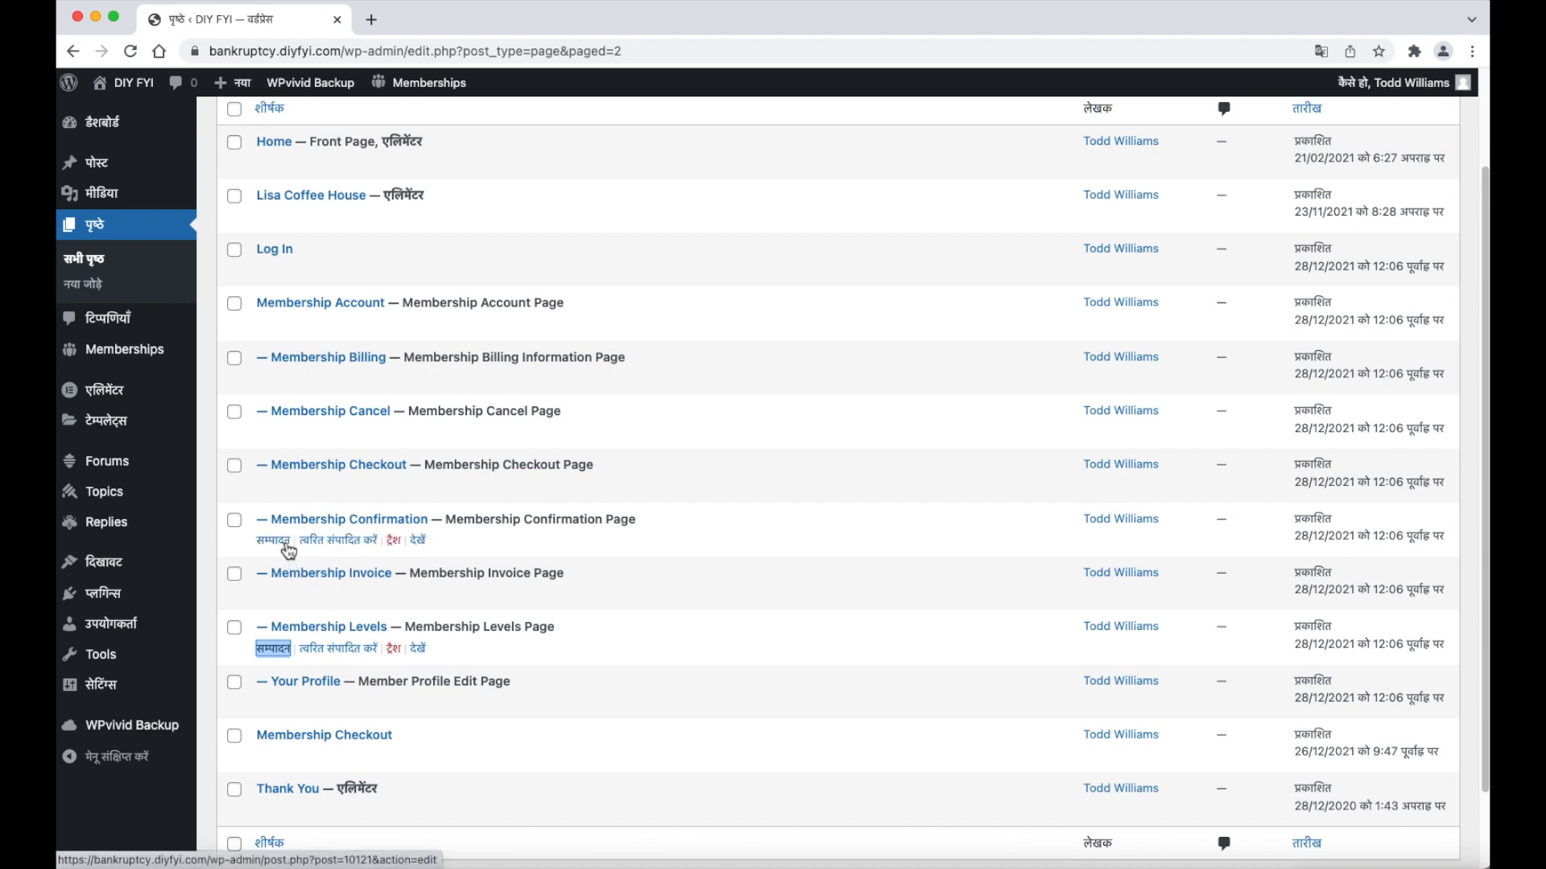
Open the Your Profile page from the published pages list for editing in a new browser tab.
right_click(282, 542)
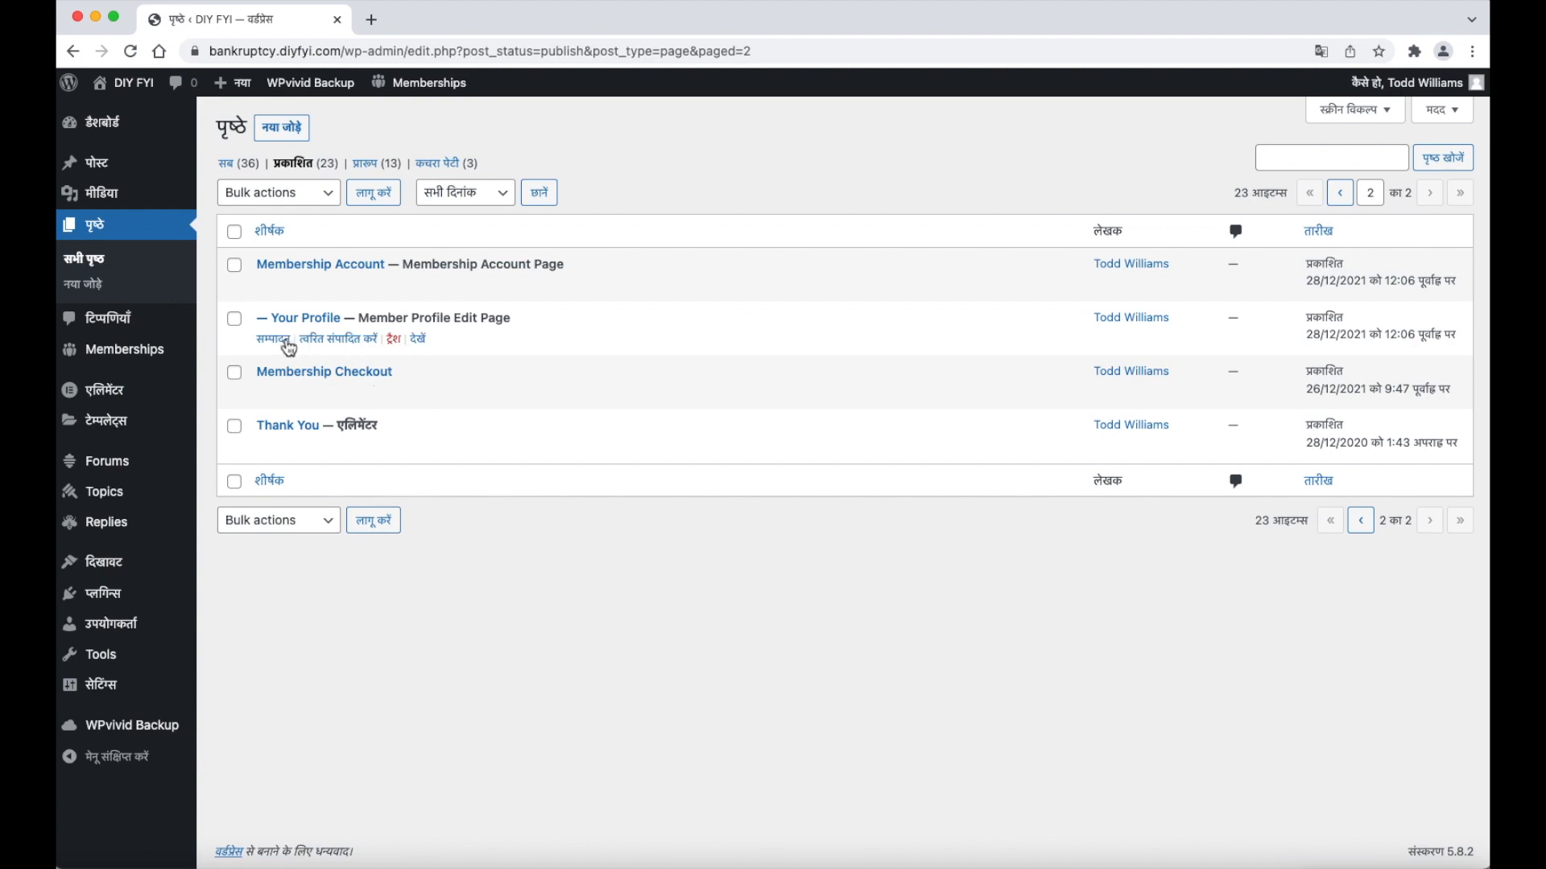
right_click(286, 348)
left_click(299, 347)
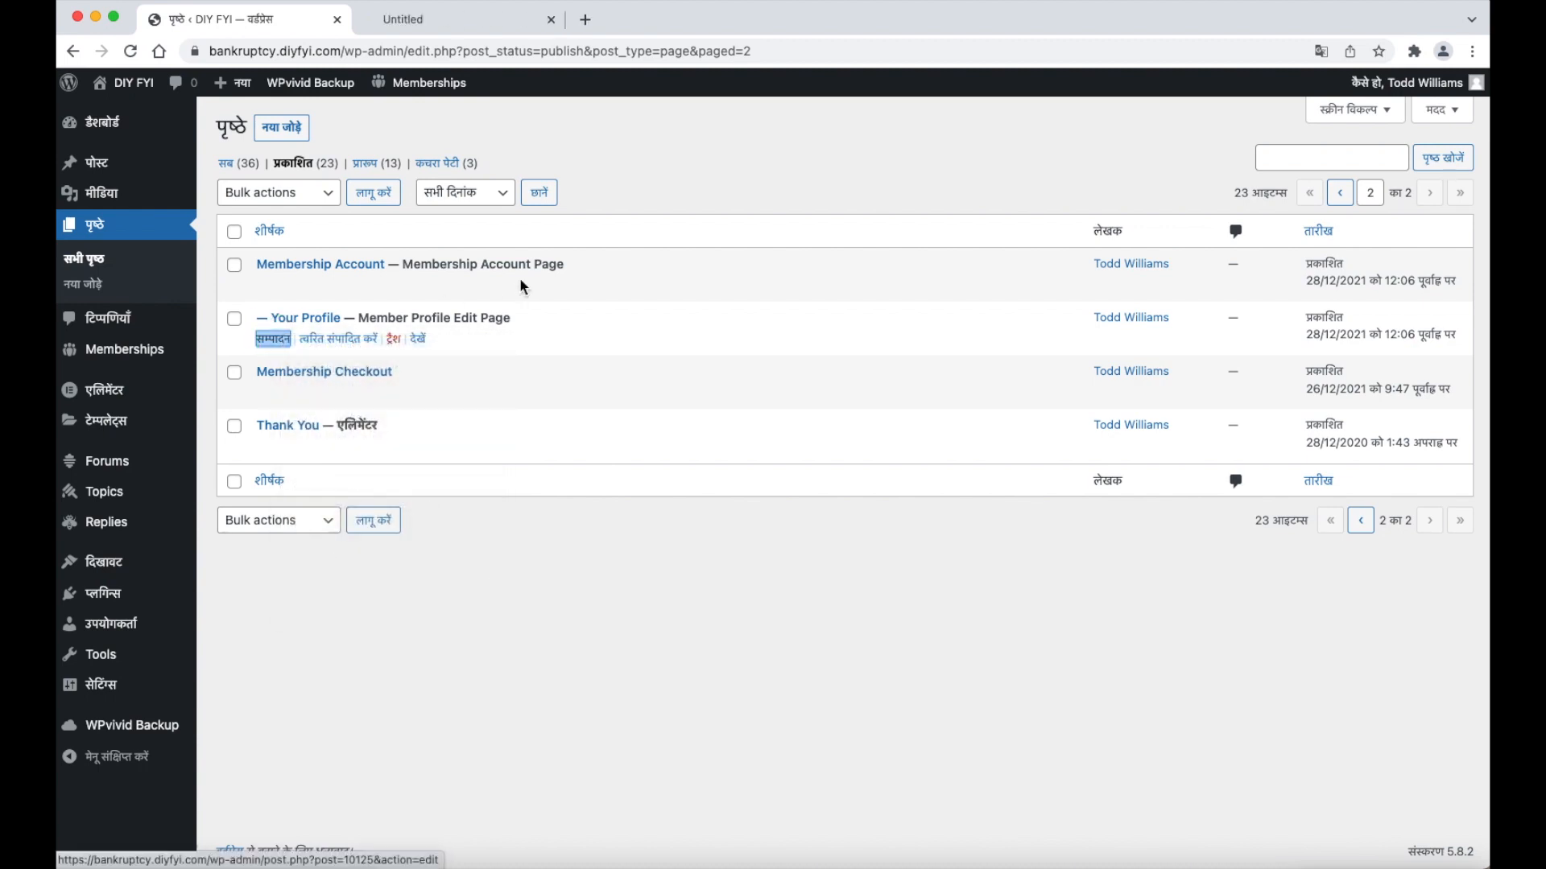
left_click(463, 21)
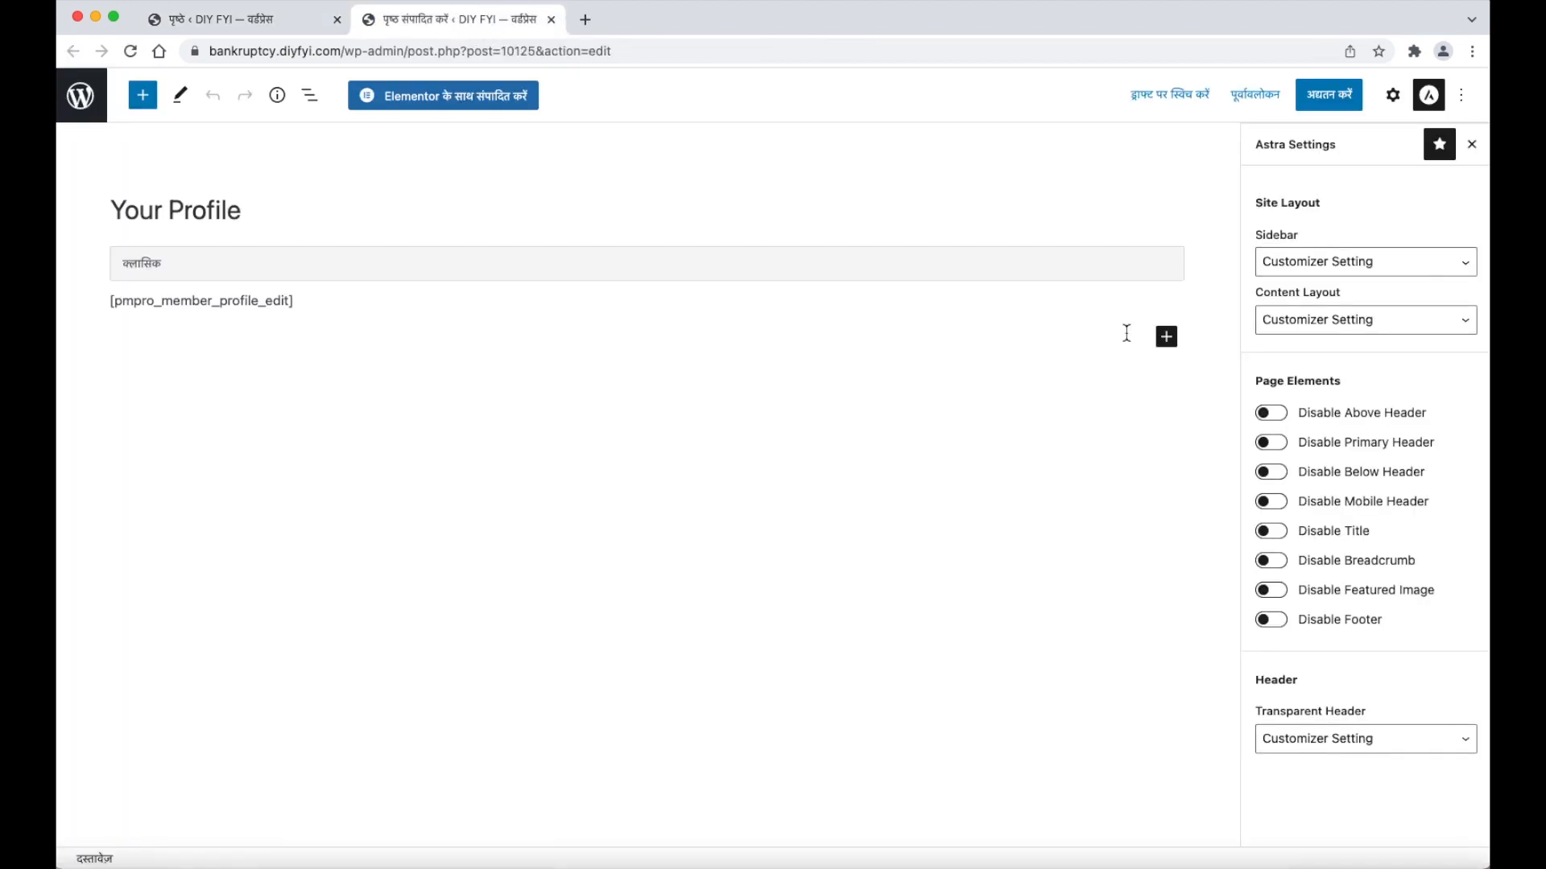
Copy the [pmpro_member_profile_edit] shortcode from the Your Profile page and close its editor.
left_click(342, 335)
left_click(325, 302)
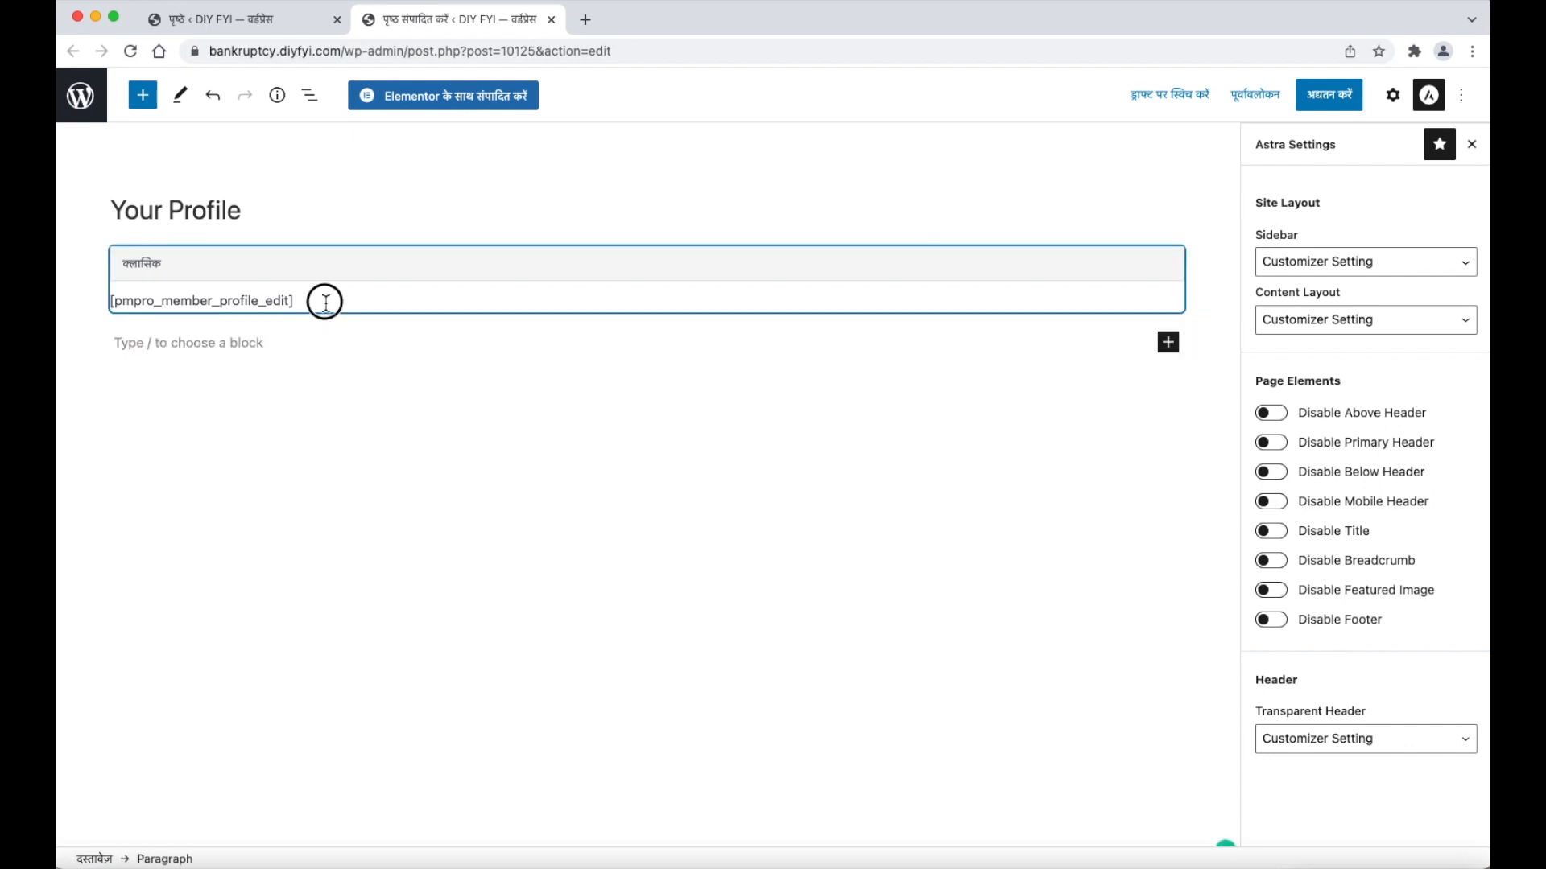
left_click_drag(326, 301, 110, 301)
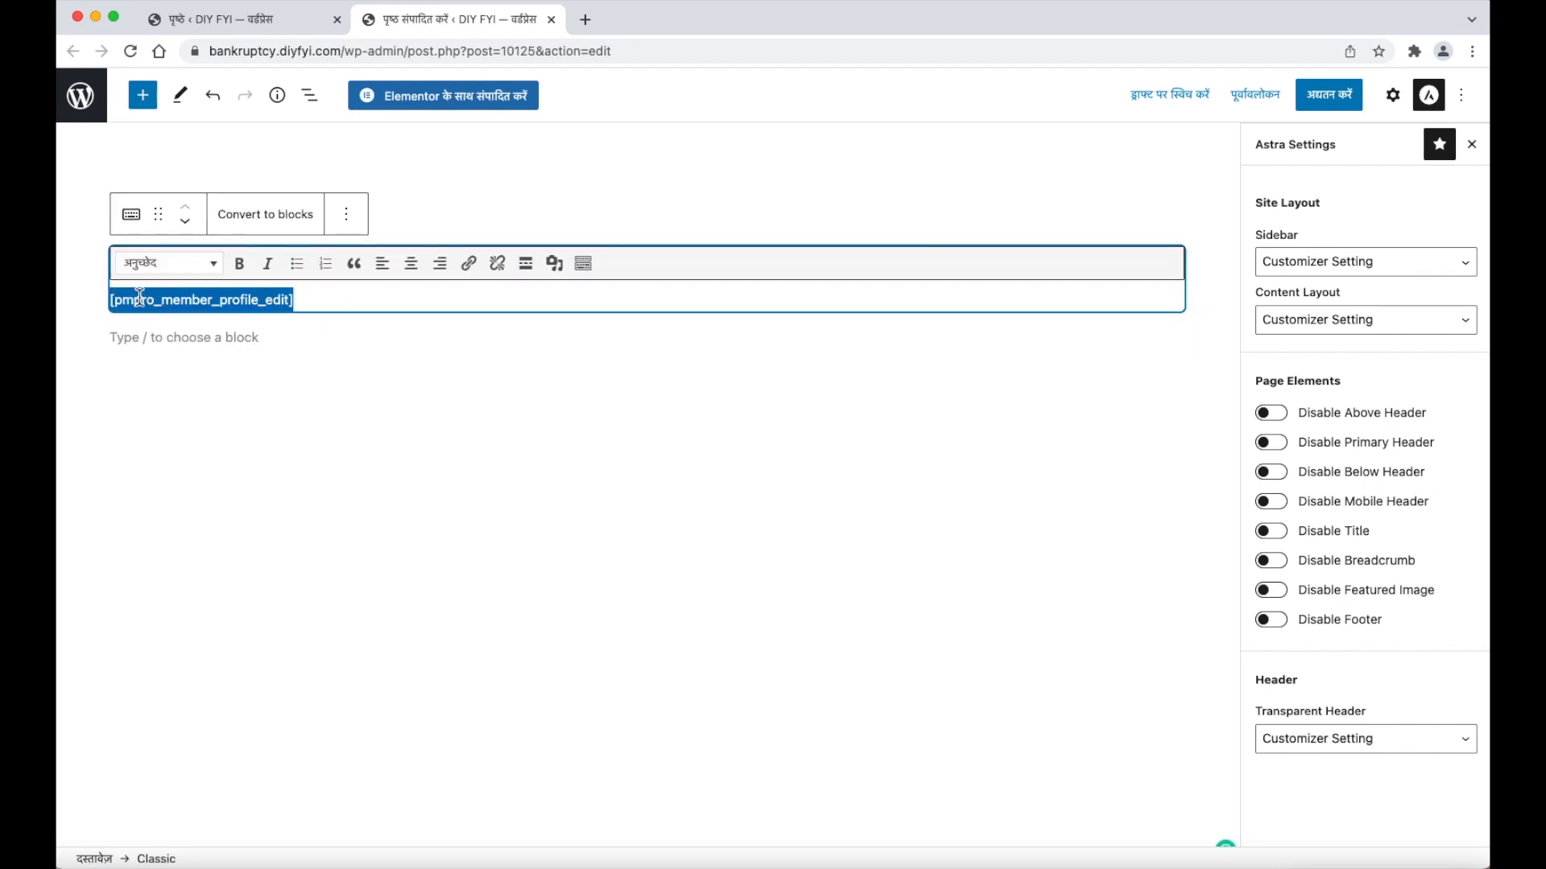
right_click(139, 299)
left_click(243, 432)
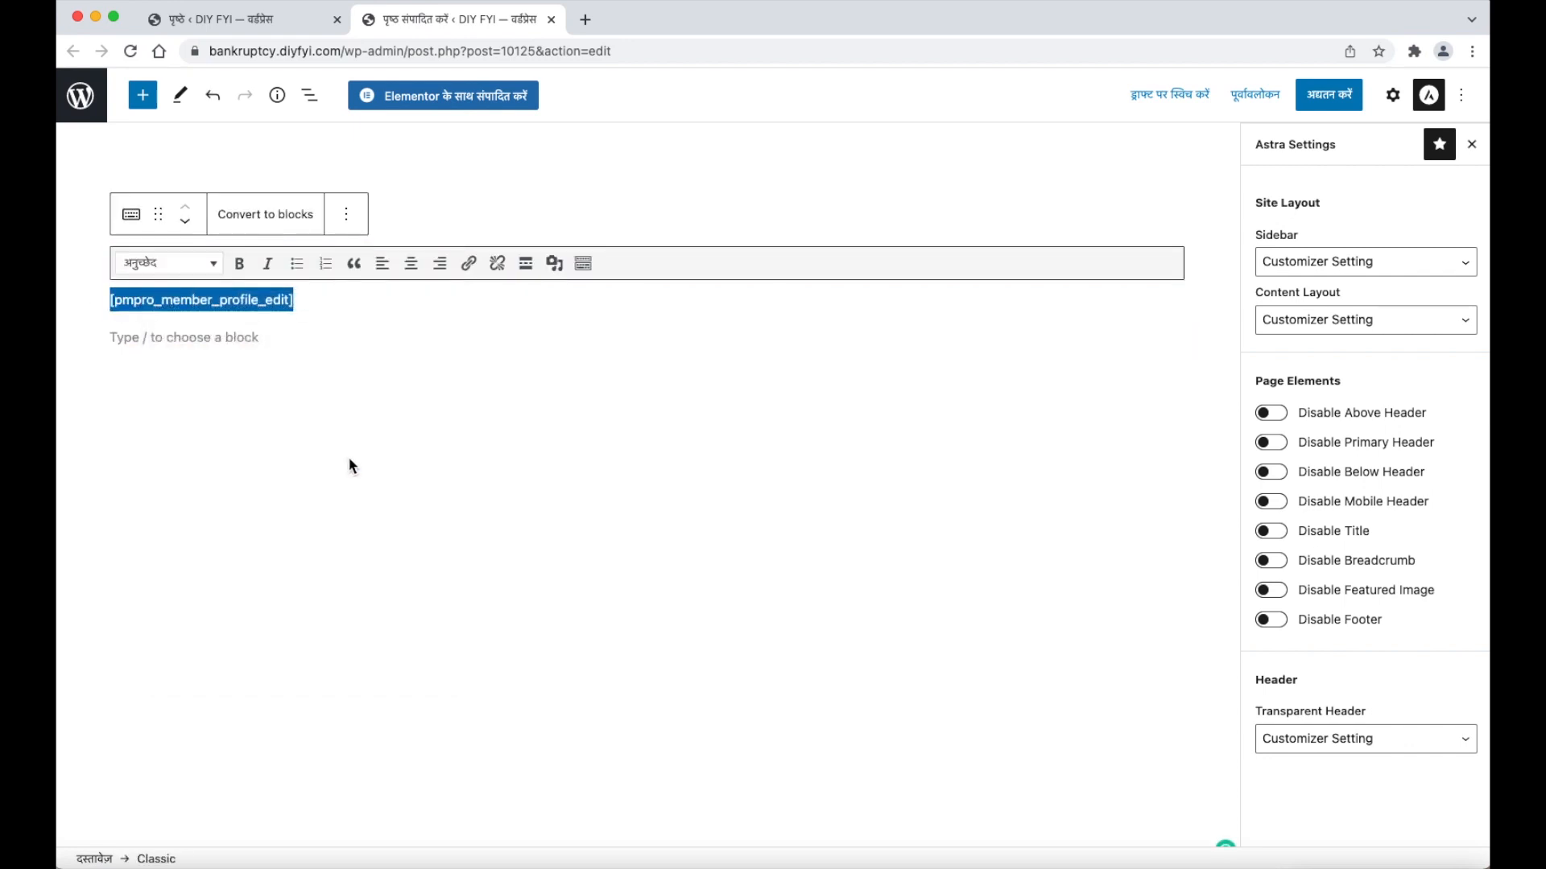
left_click(352, 466)
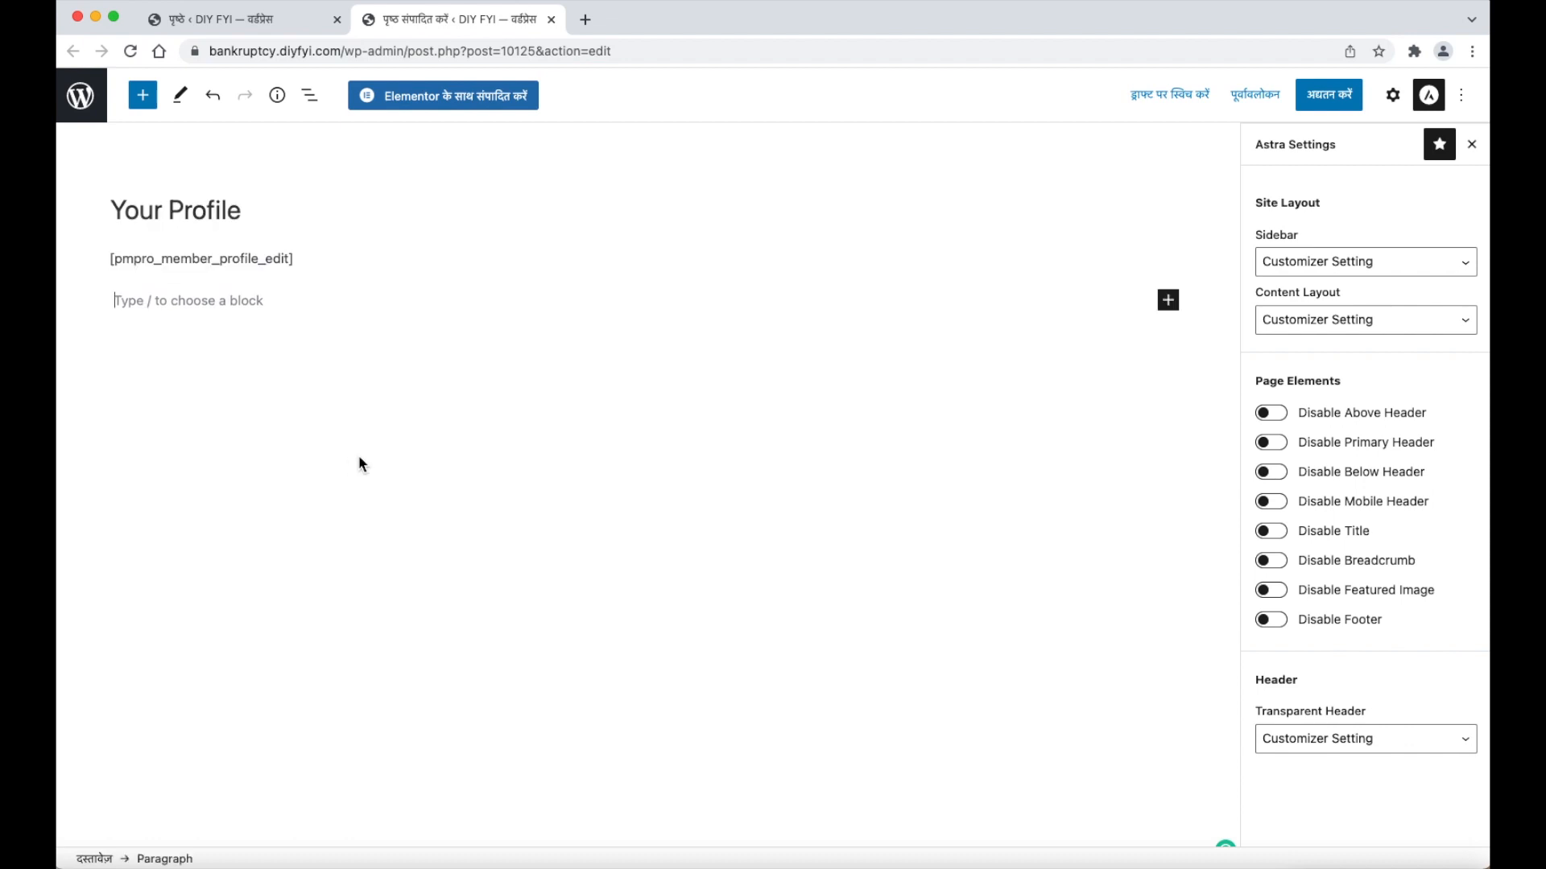
left_click(553, 17)
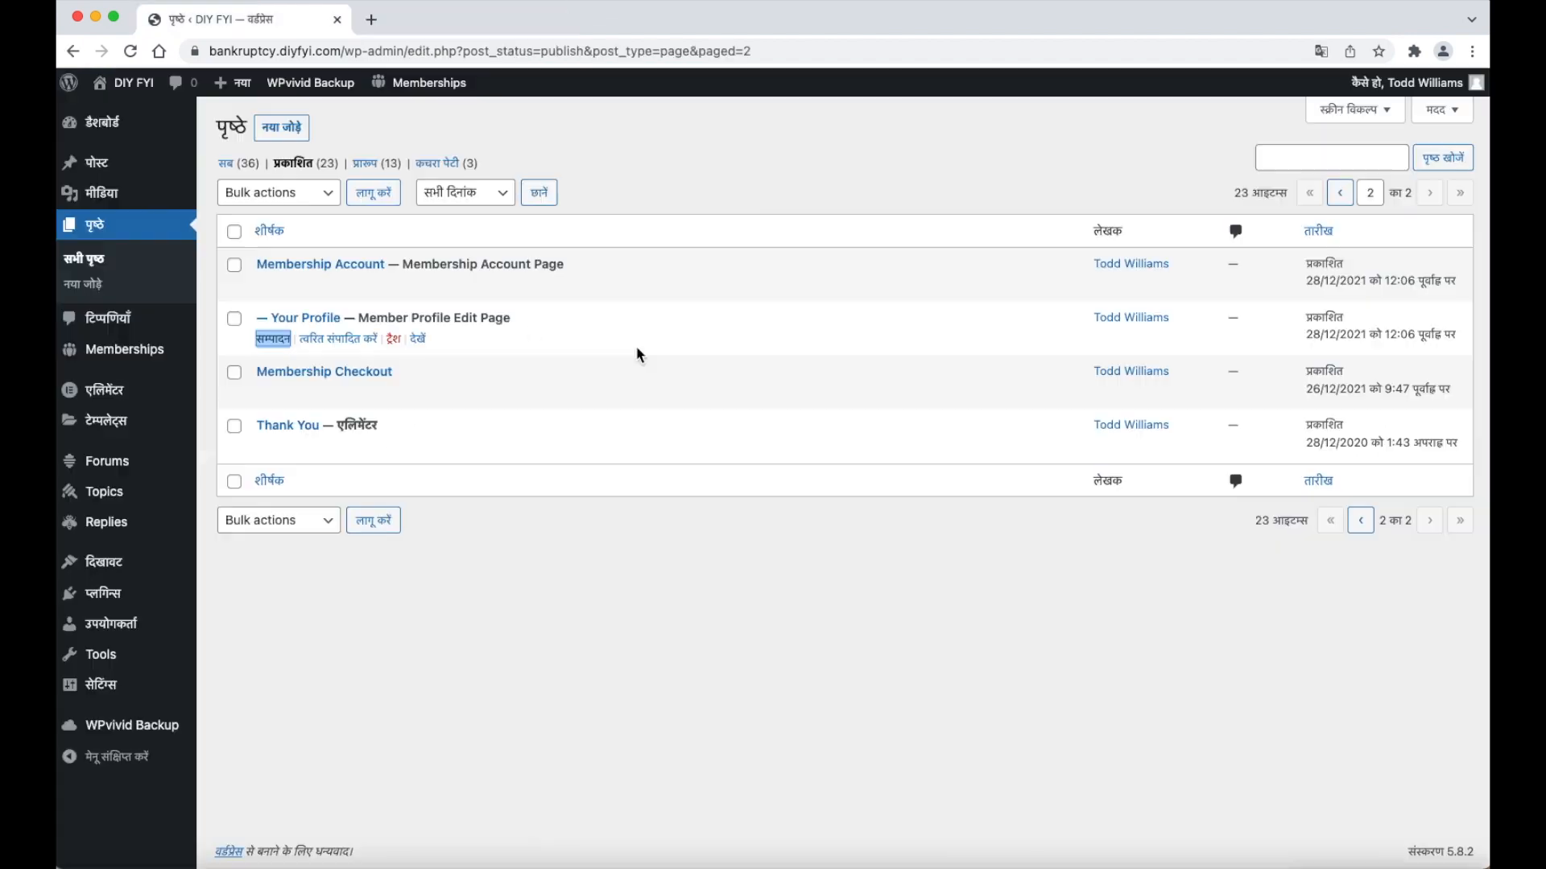
Create a new page and set it to No Sidebar with the Full Width / Contained content layout.
left_click(304, 131)
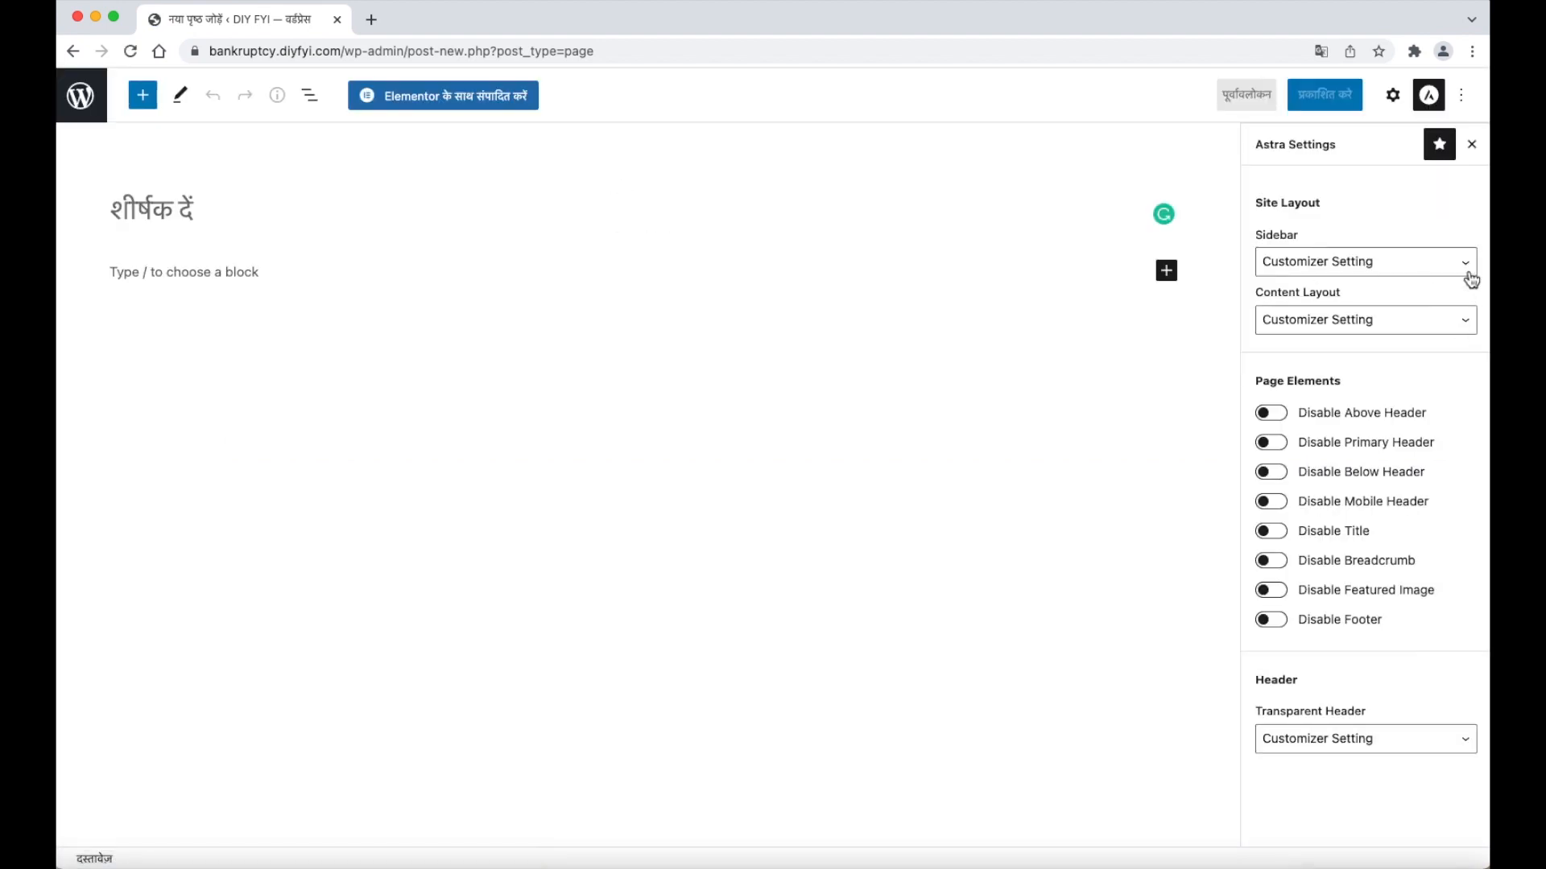
left_click(1470, 279)
left_click(1432, 327)
left_click(1432, 324)
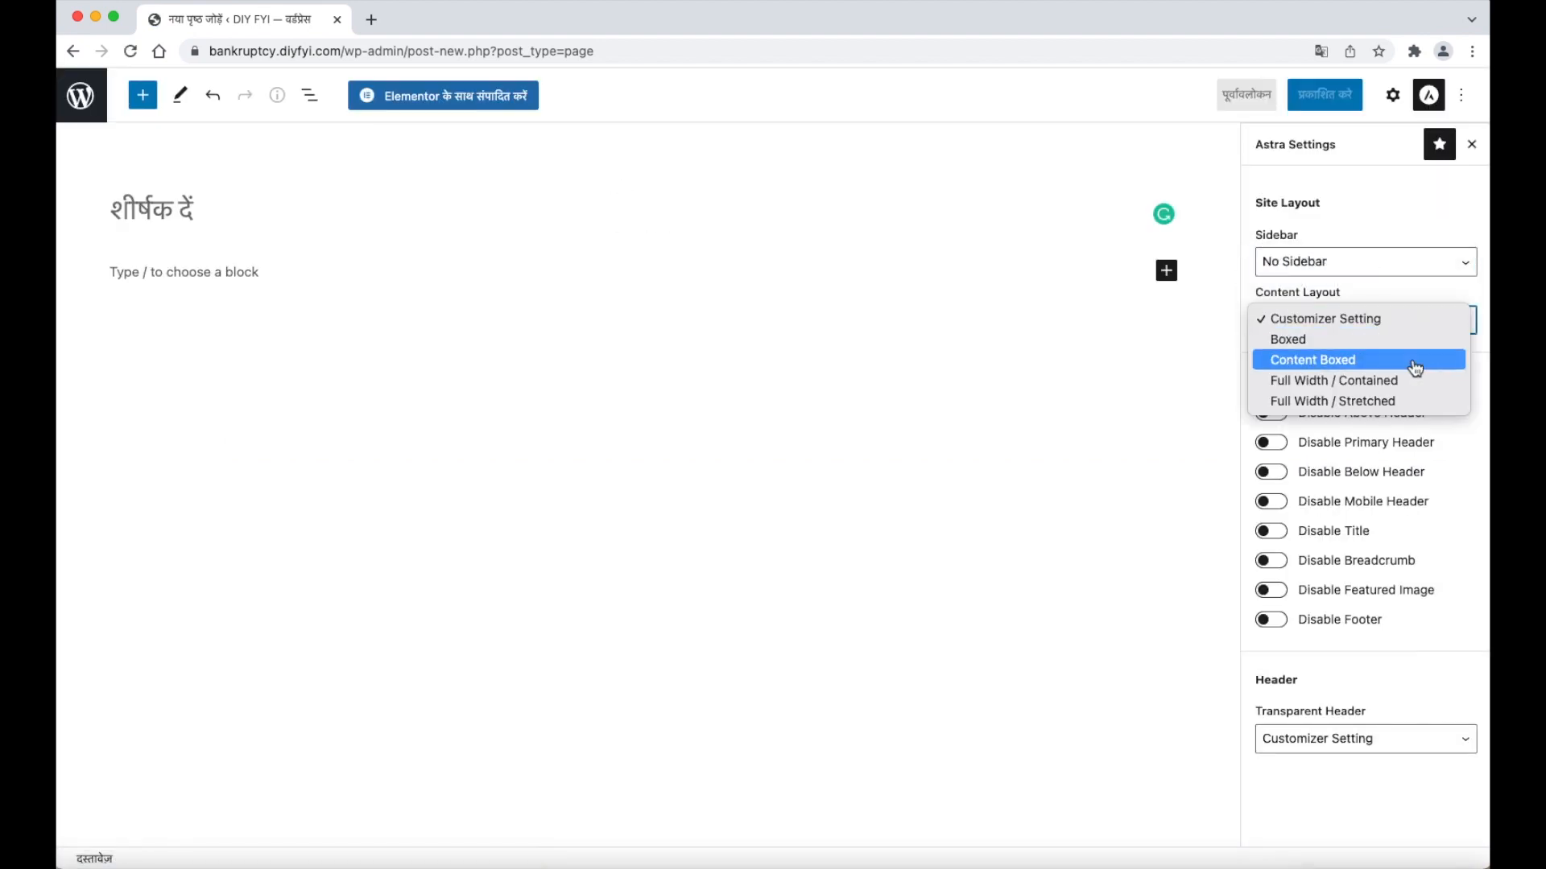
left_click(1411, 380)
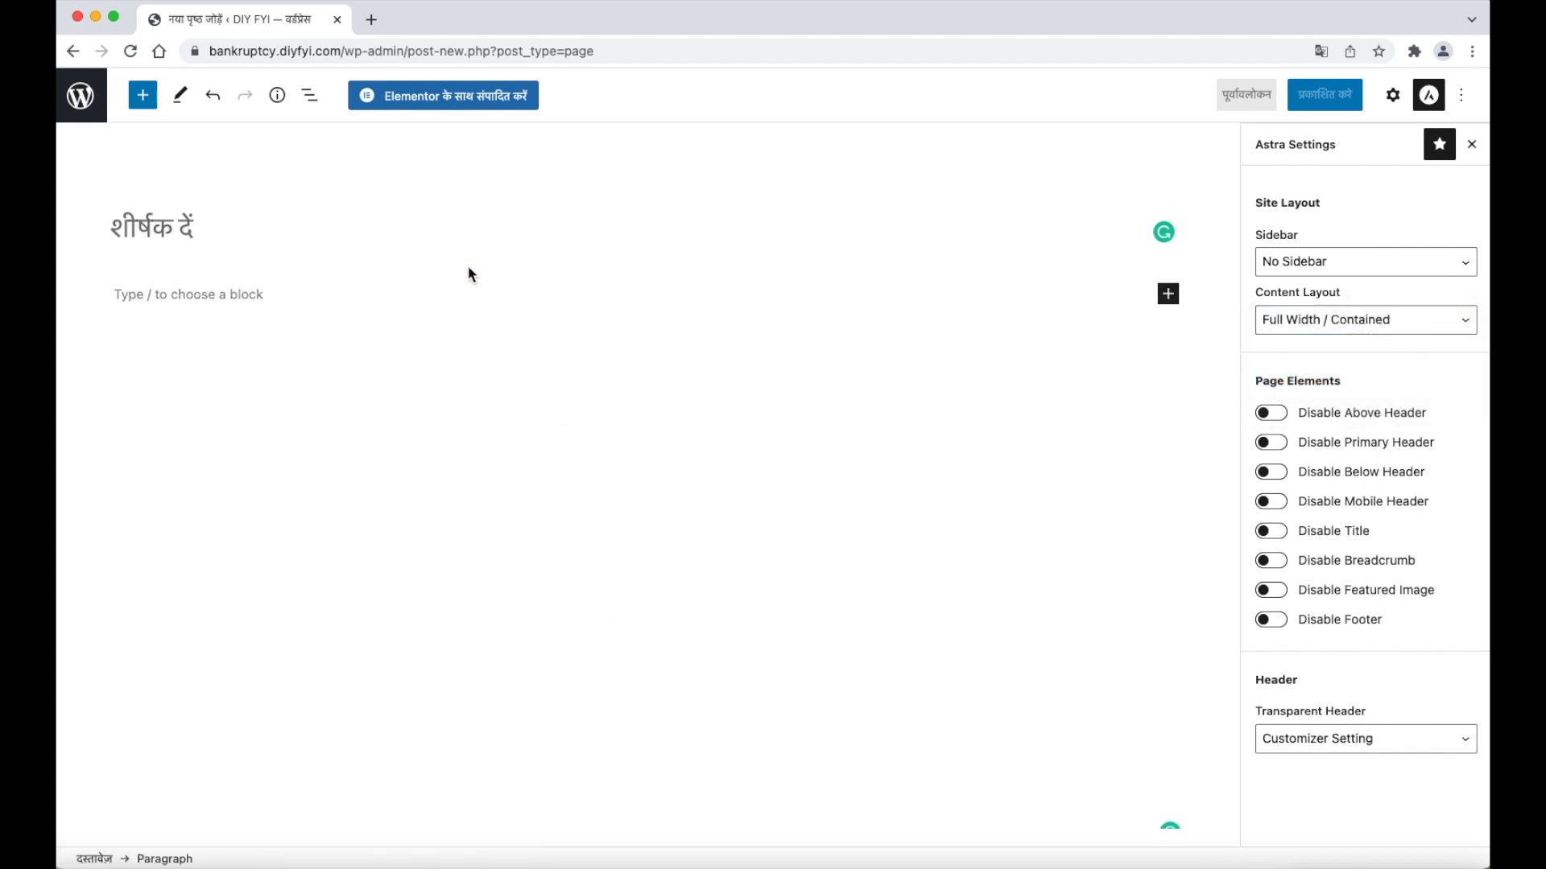
Open the new page in Elementor and add a section with two equal columns.
left_click(529, 104)
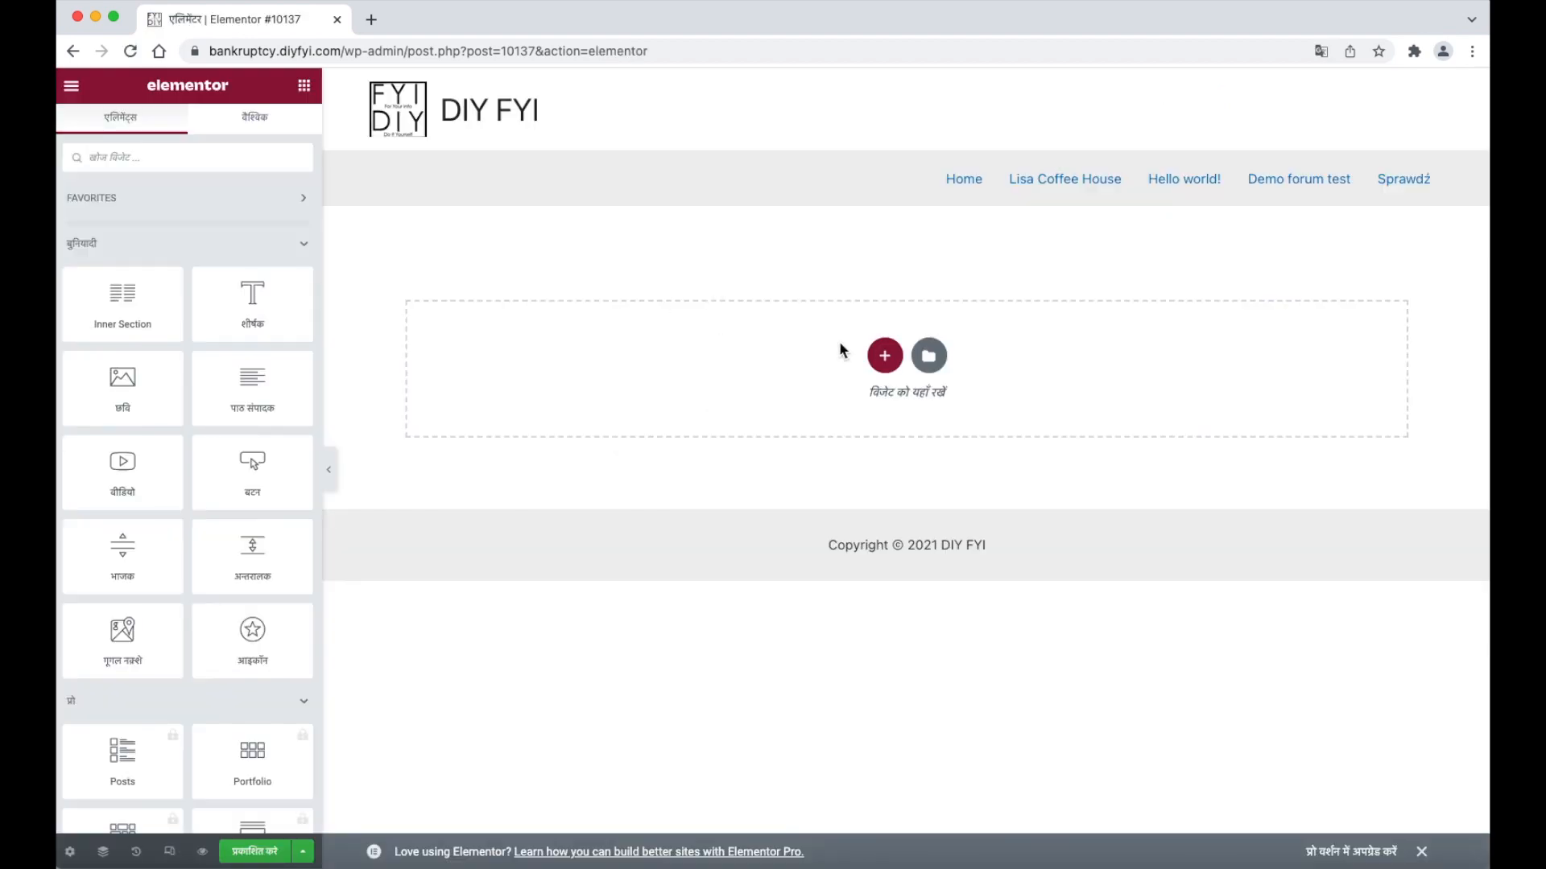
left_click(887, 357)
left_click(764, 403)
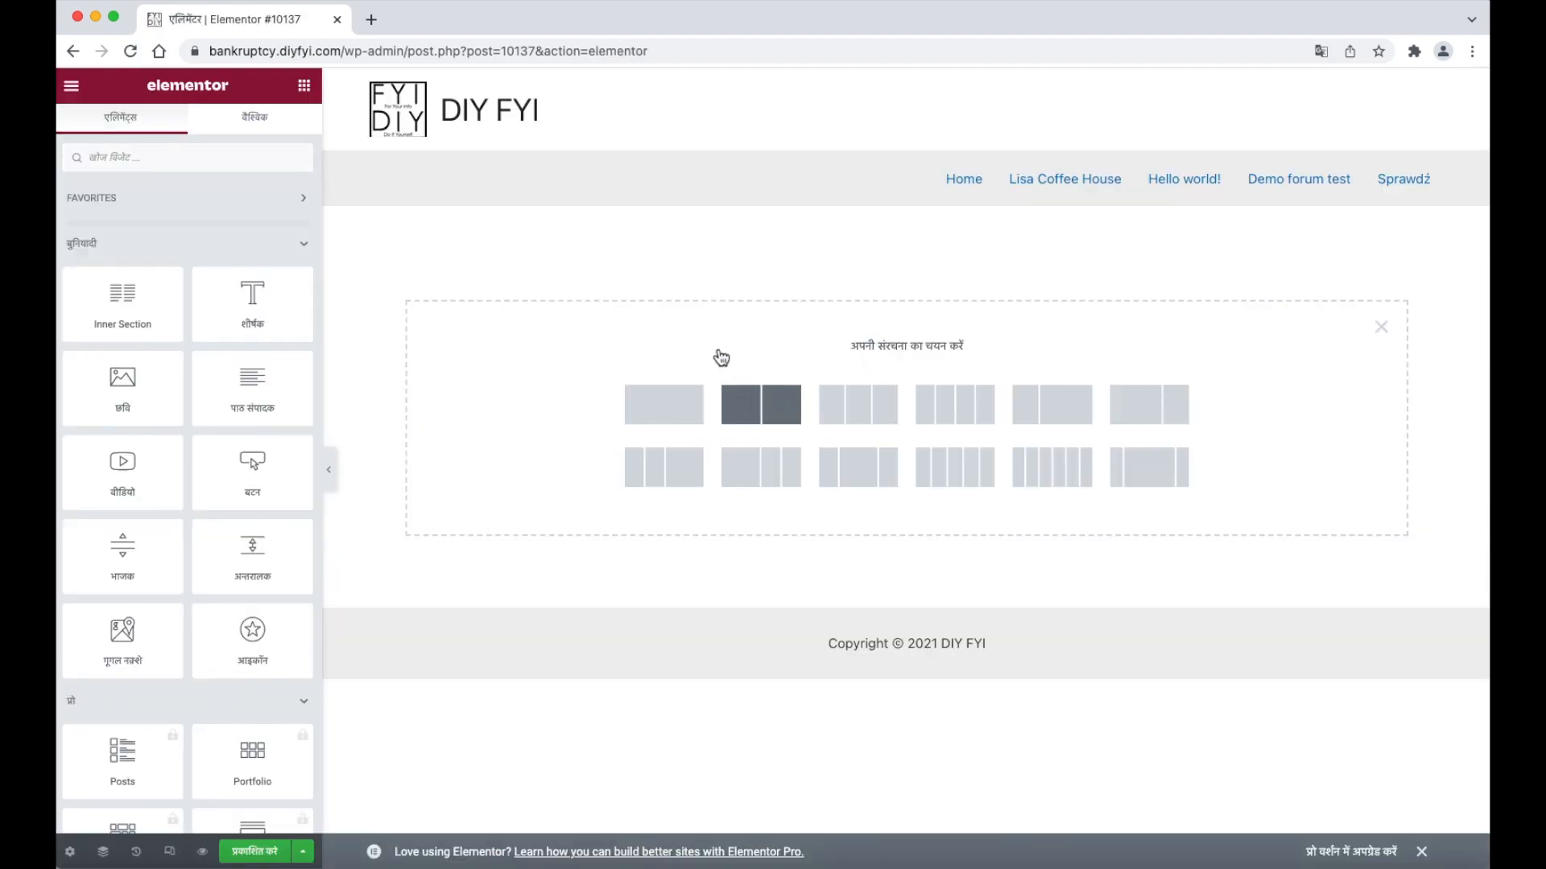
Find the Shortcode widget and place it in the left column of the new section.
left_click(651, 229)
scroll(245, 483, "down", 4)
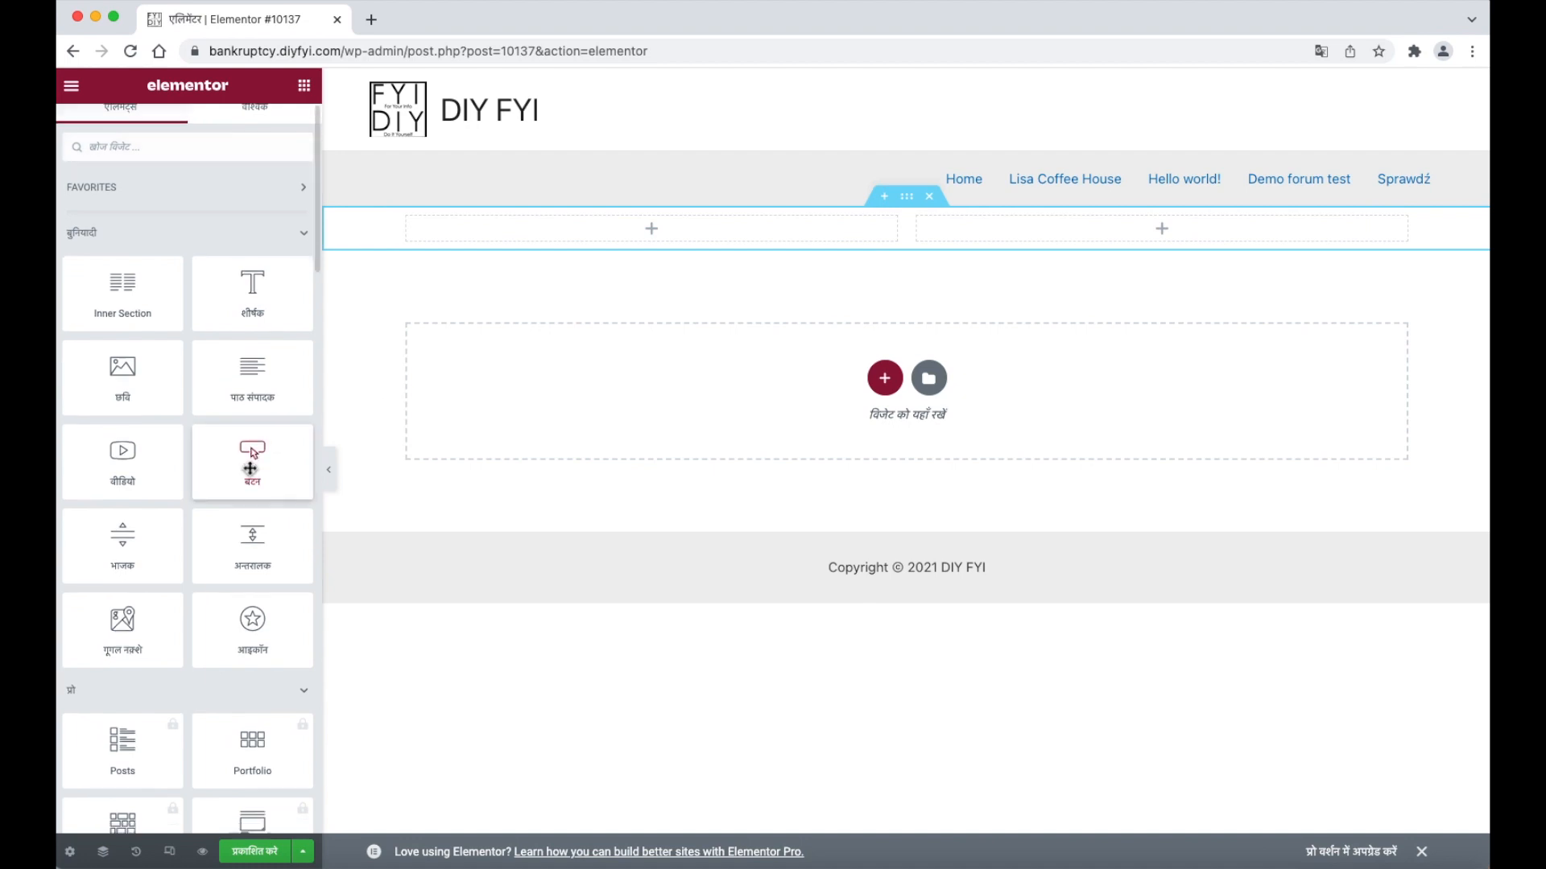
scroll(248, 556, "down", 20)
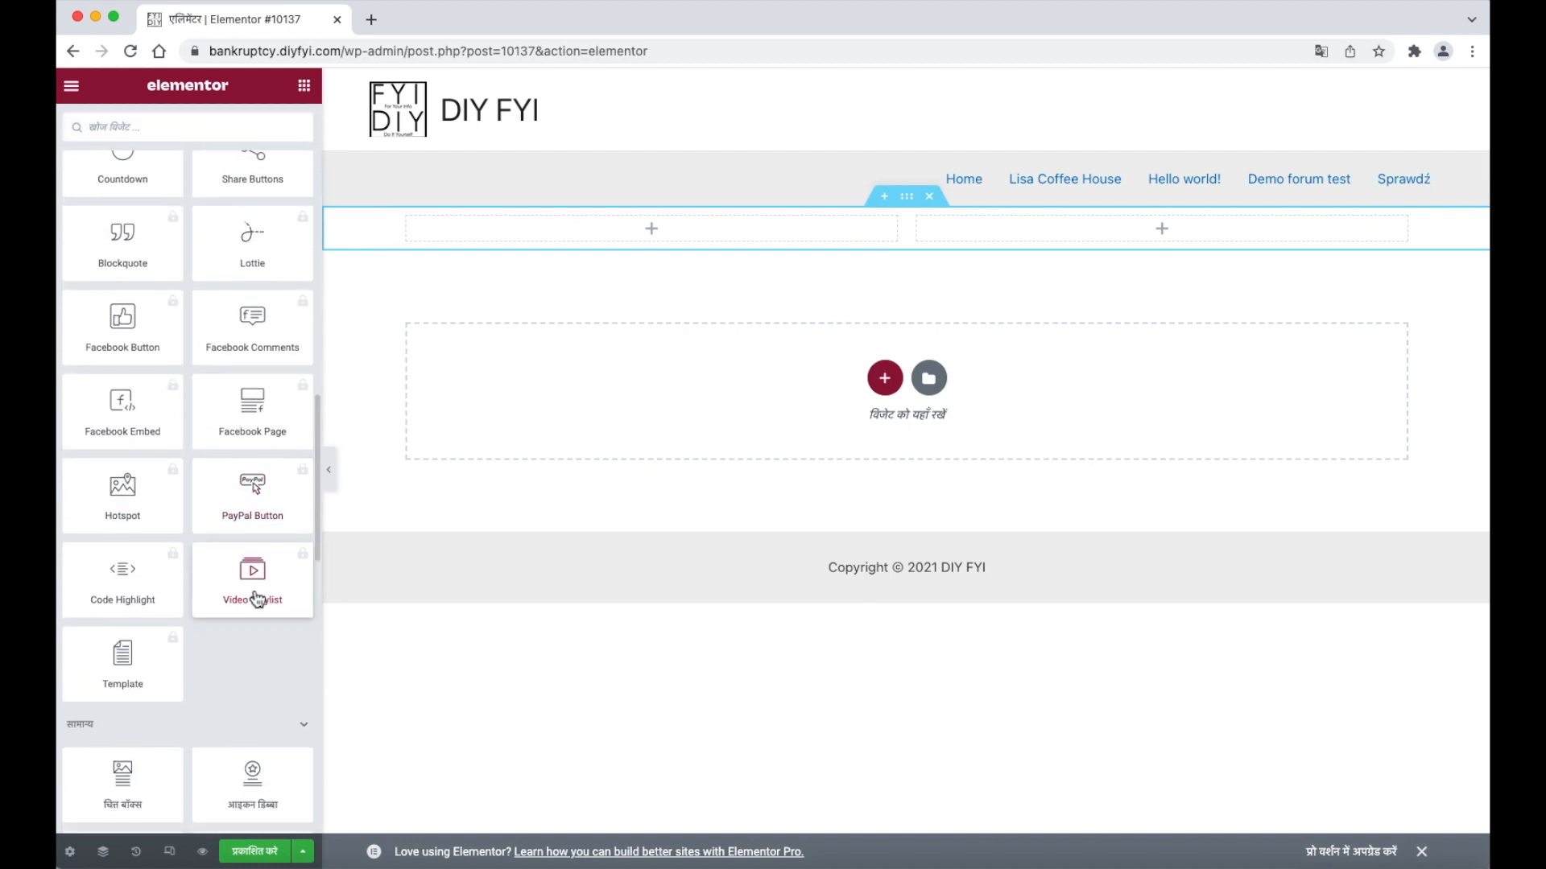
left_click_drag(245, 628, 654, 235)
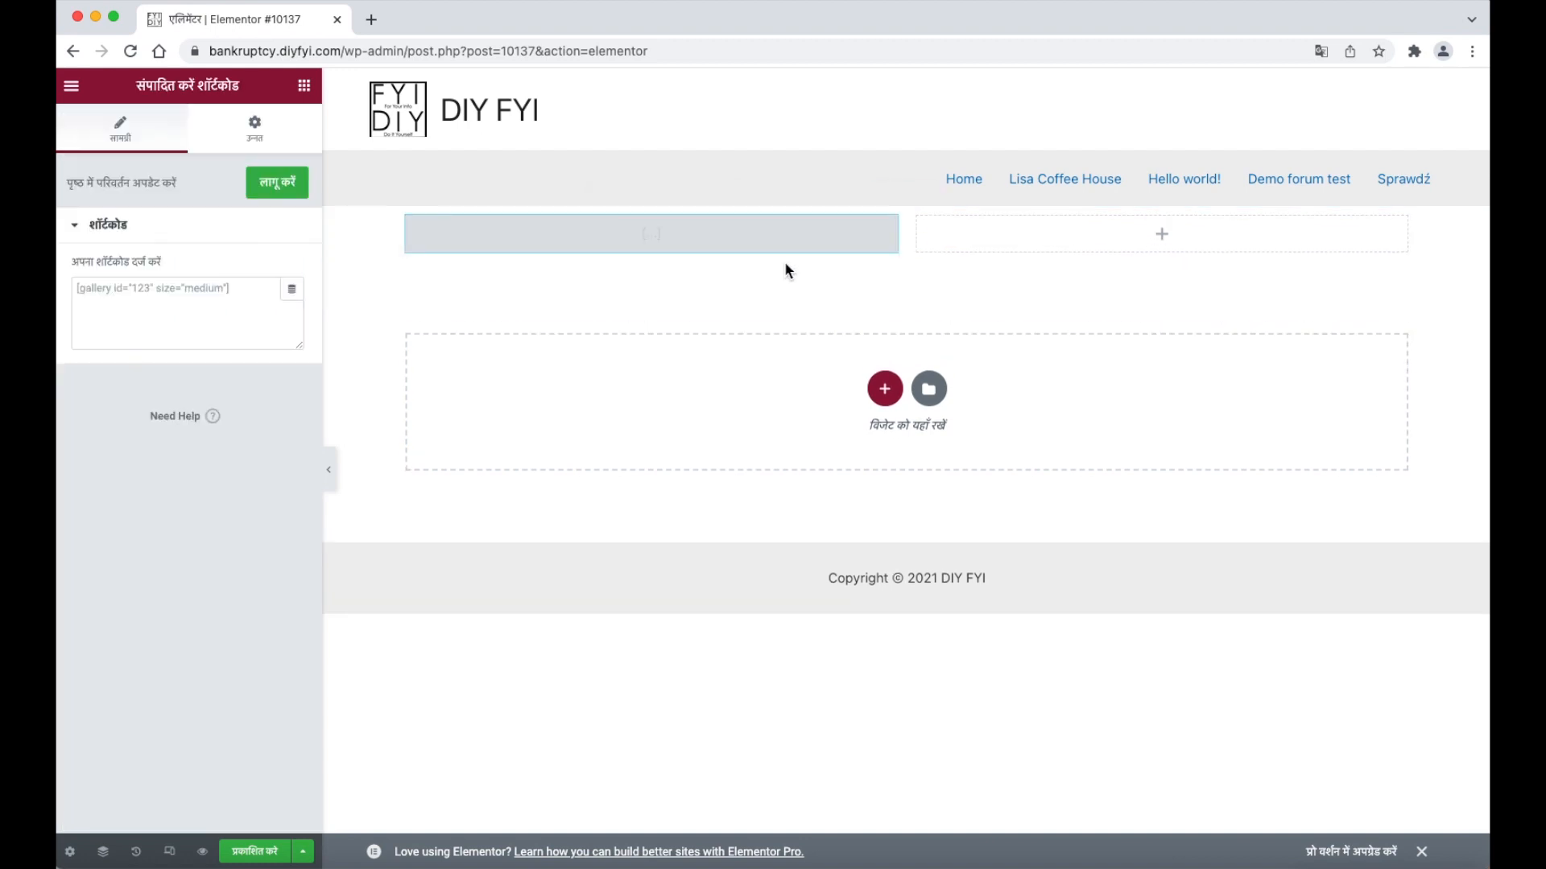
Paste the copied member profile shortcode into the widget, apply it, and close the page preview after checking it.
right_click(176, 290)
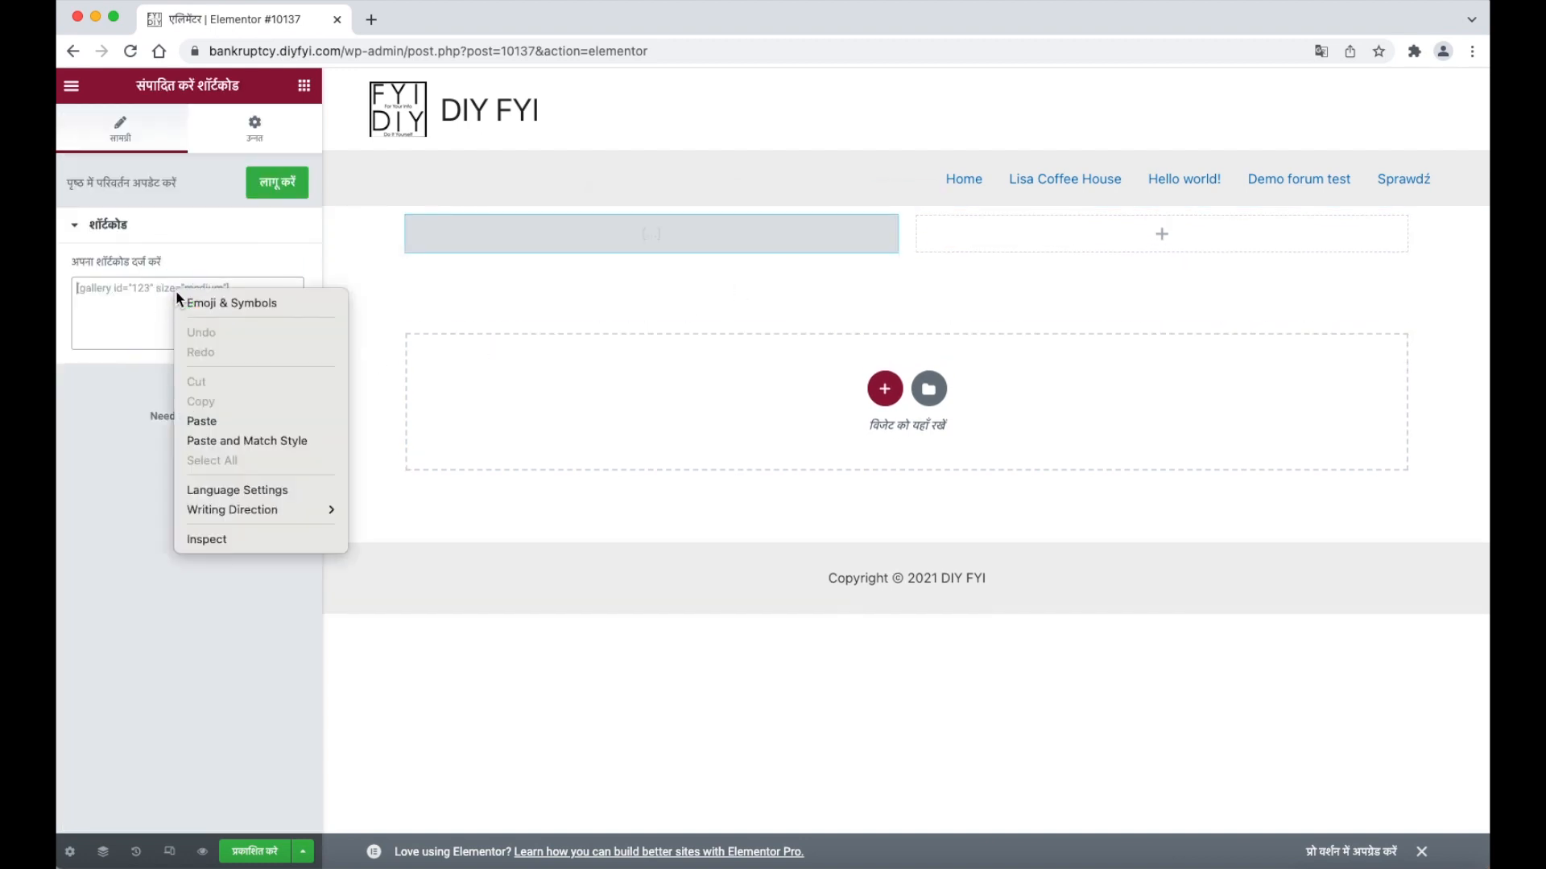
left_click(215, 422)
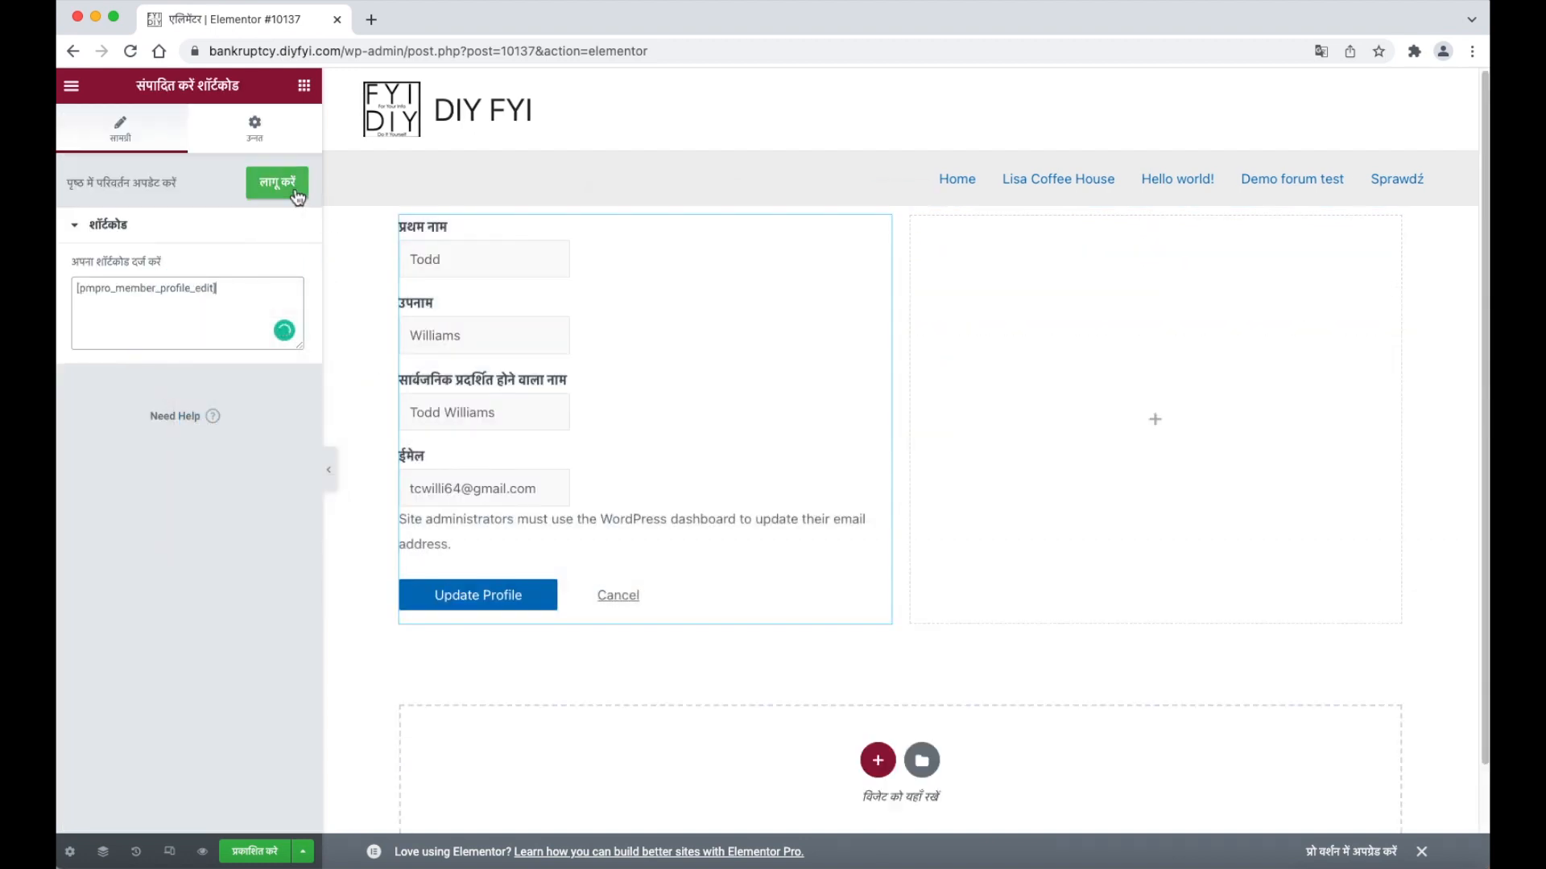
left_click(295, 192)
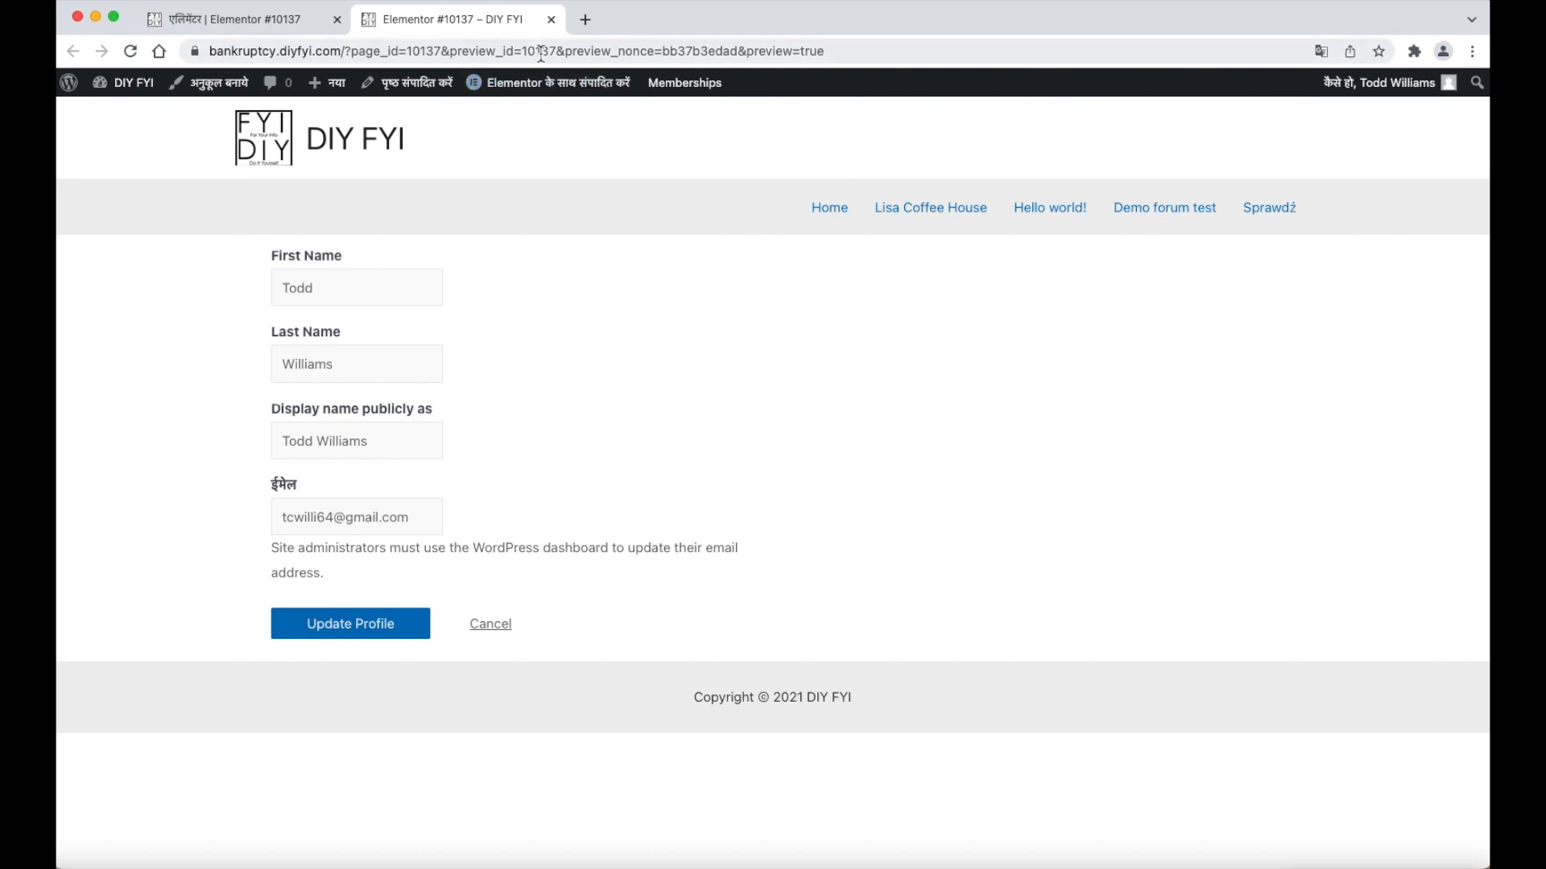
left_click(551, 20)
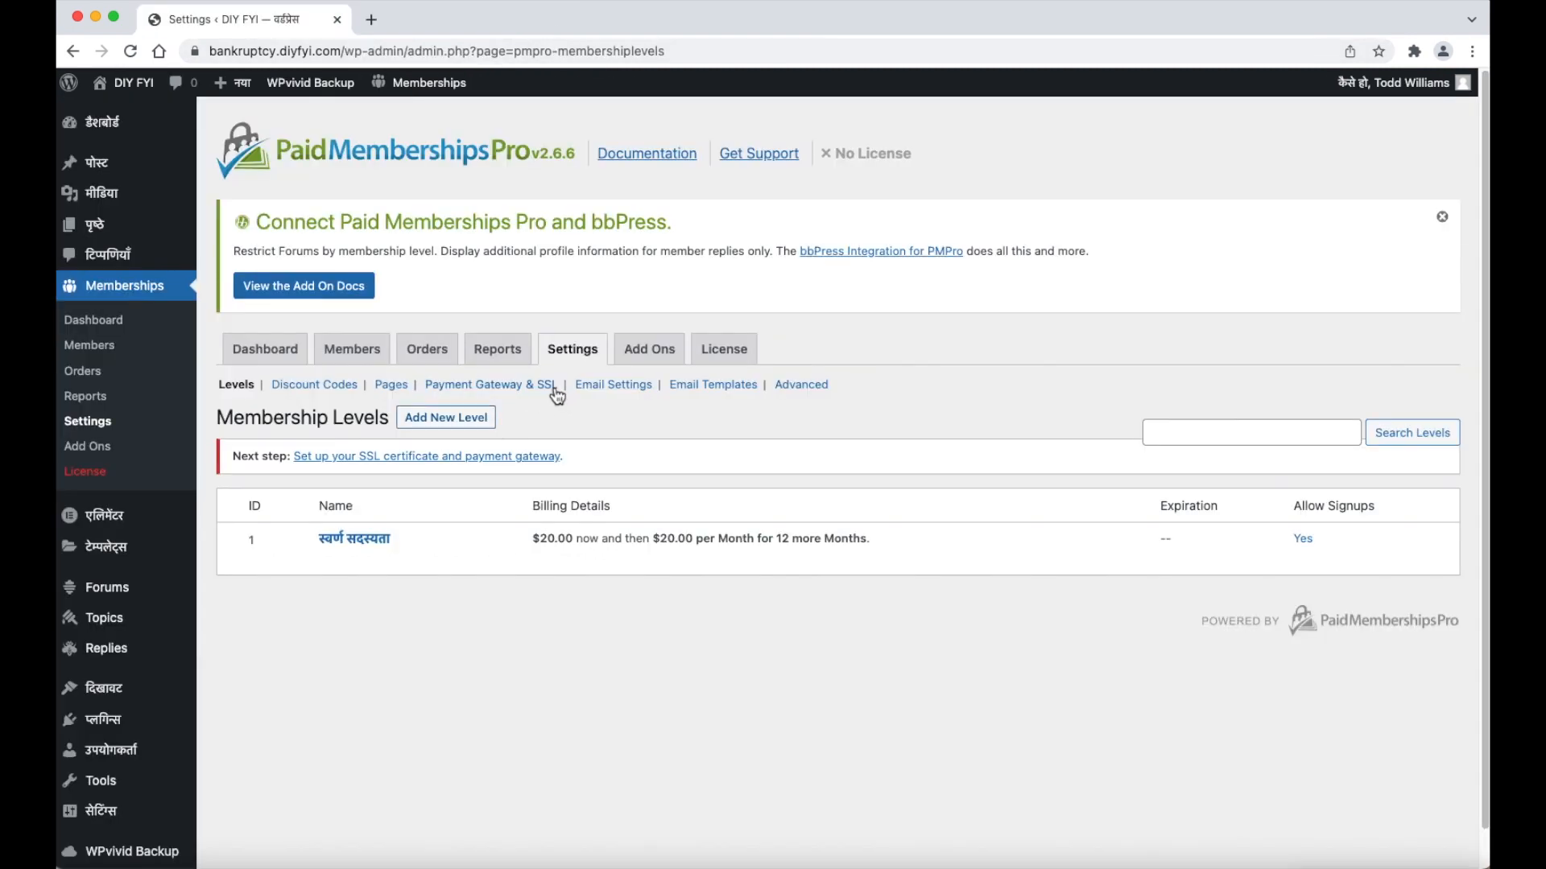
Set the membership payment gateway to Stripe and keep its gateway environment on Sandbox/Testing.
left_click(553, 389)
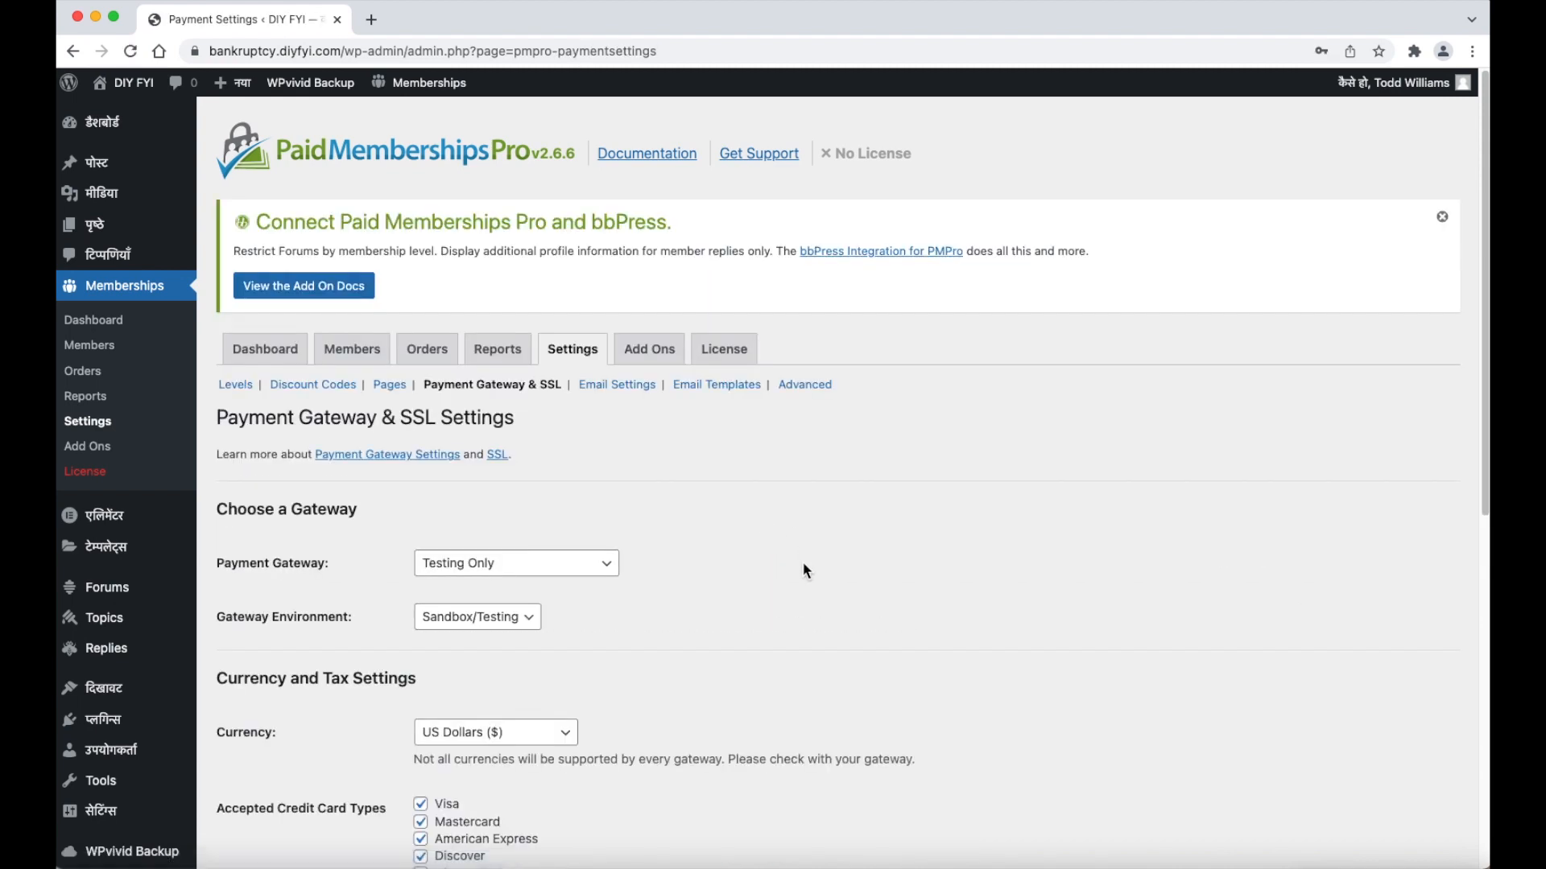
left_click(585, 566)
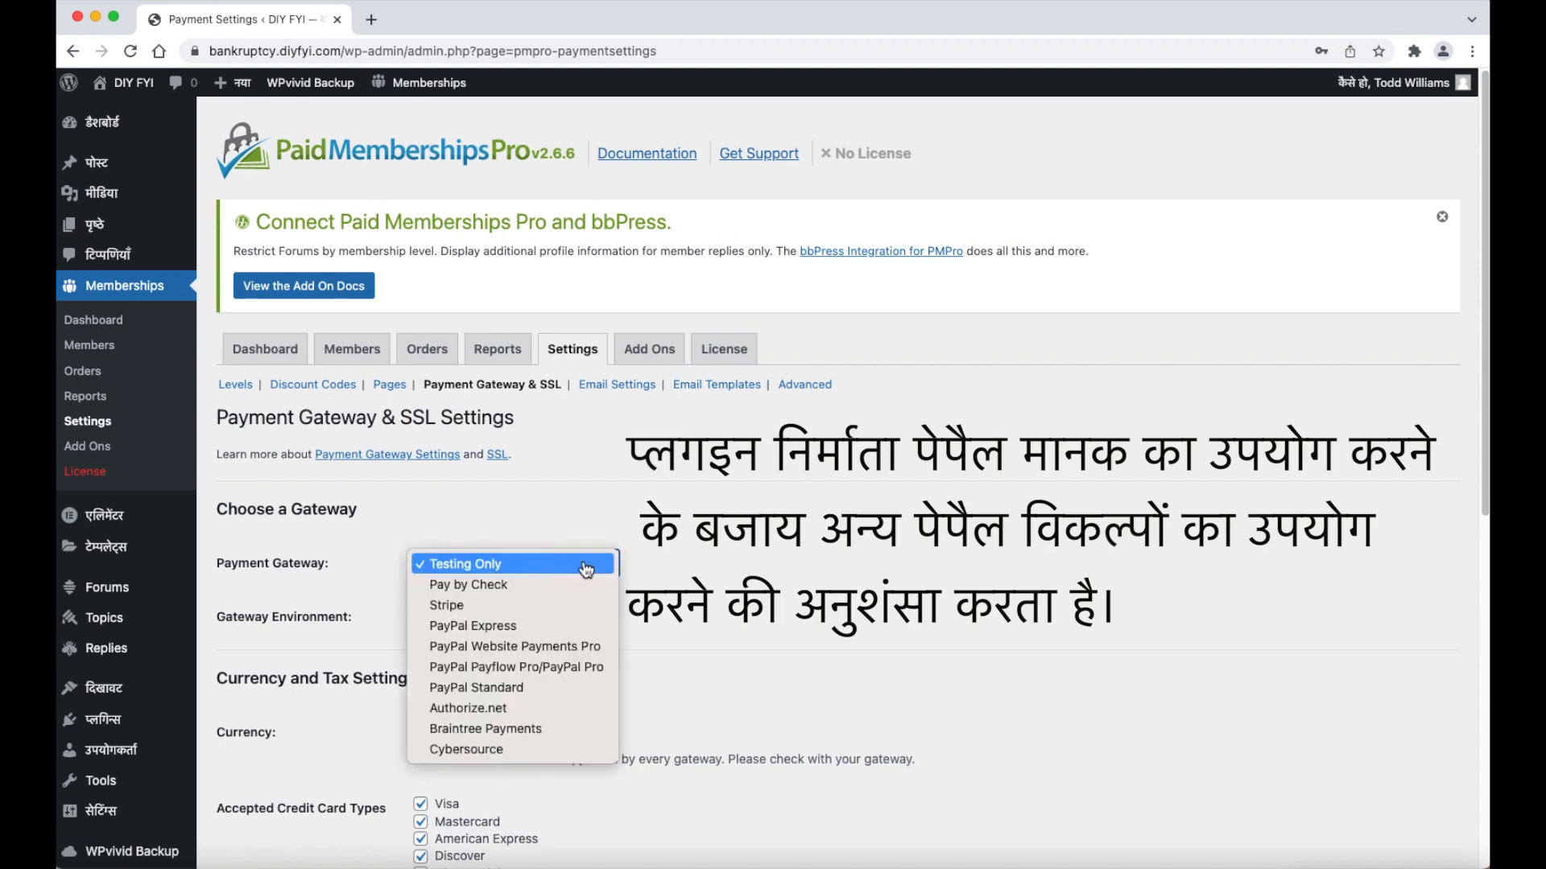
left_click(605, 615)
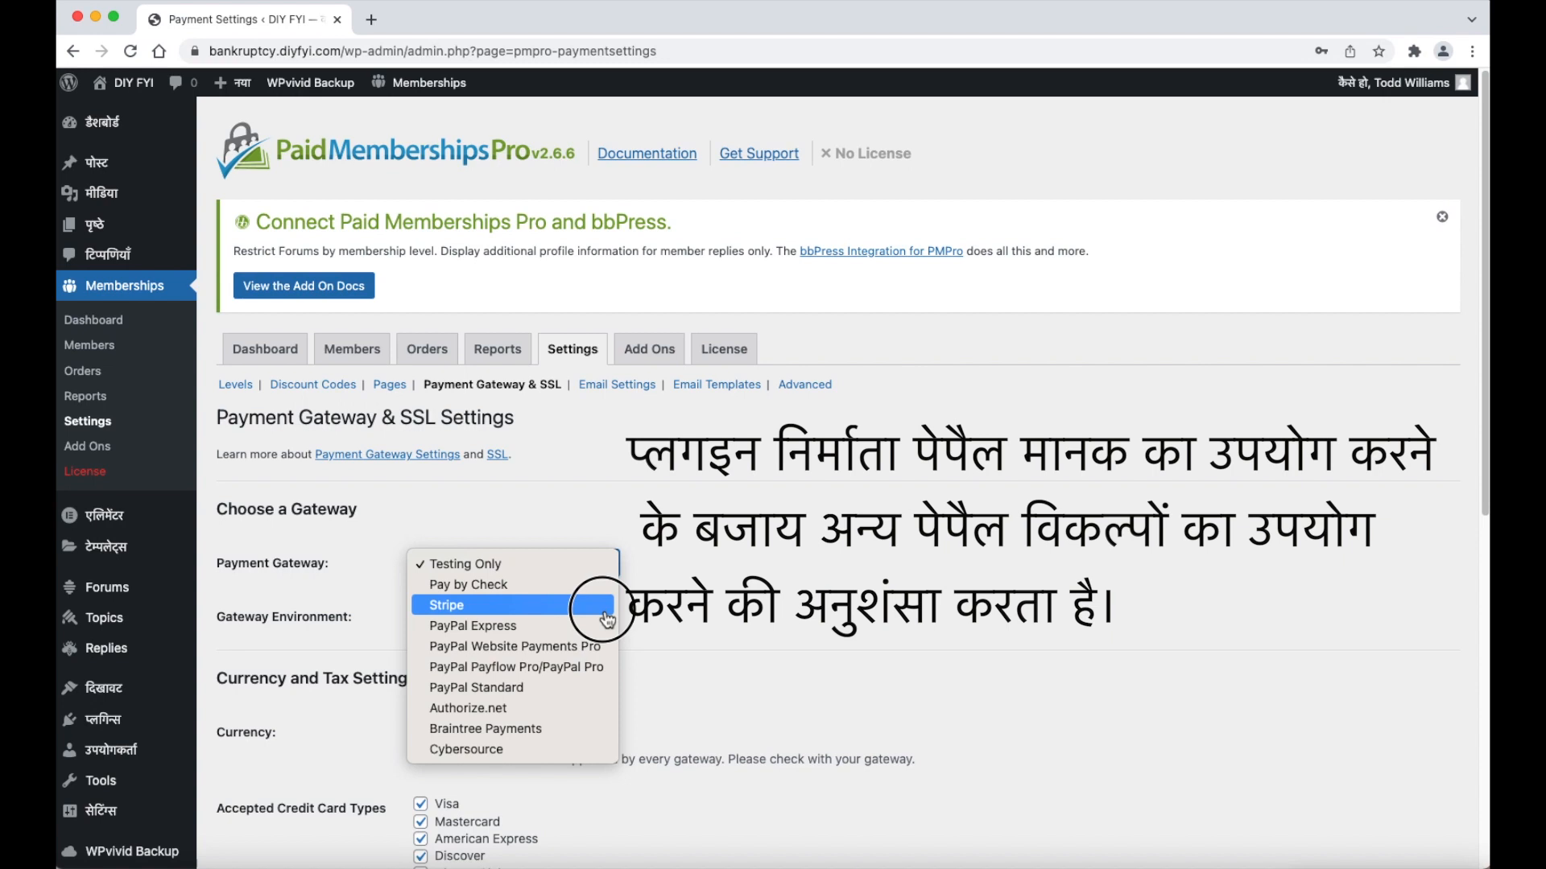
left_click(603, 611)
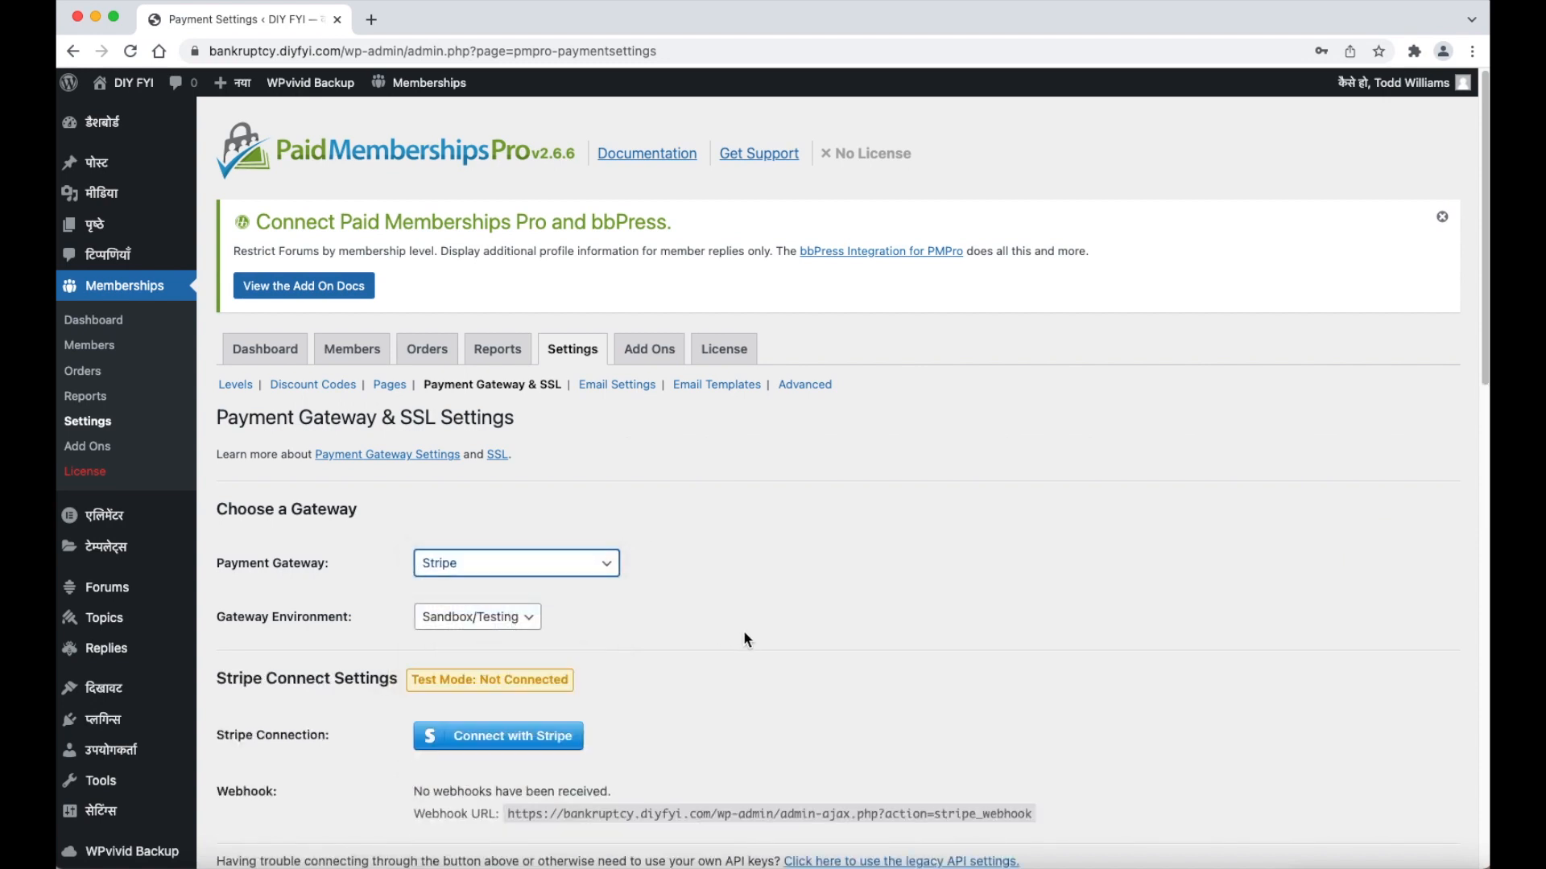
left_click(531, 619)
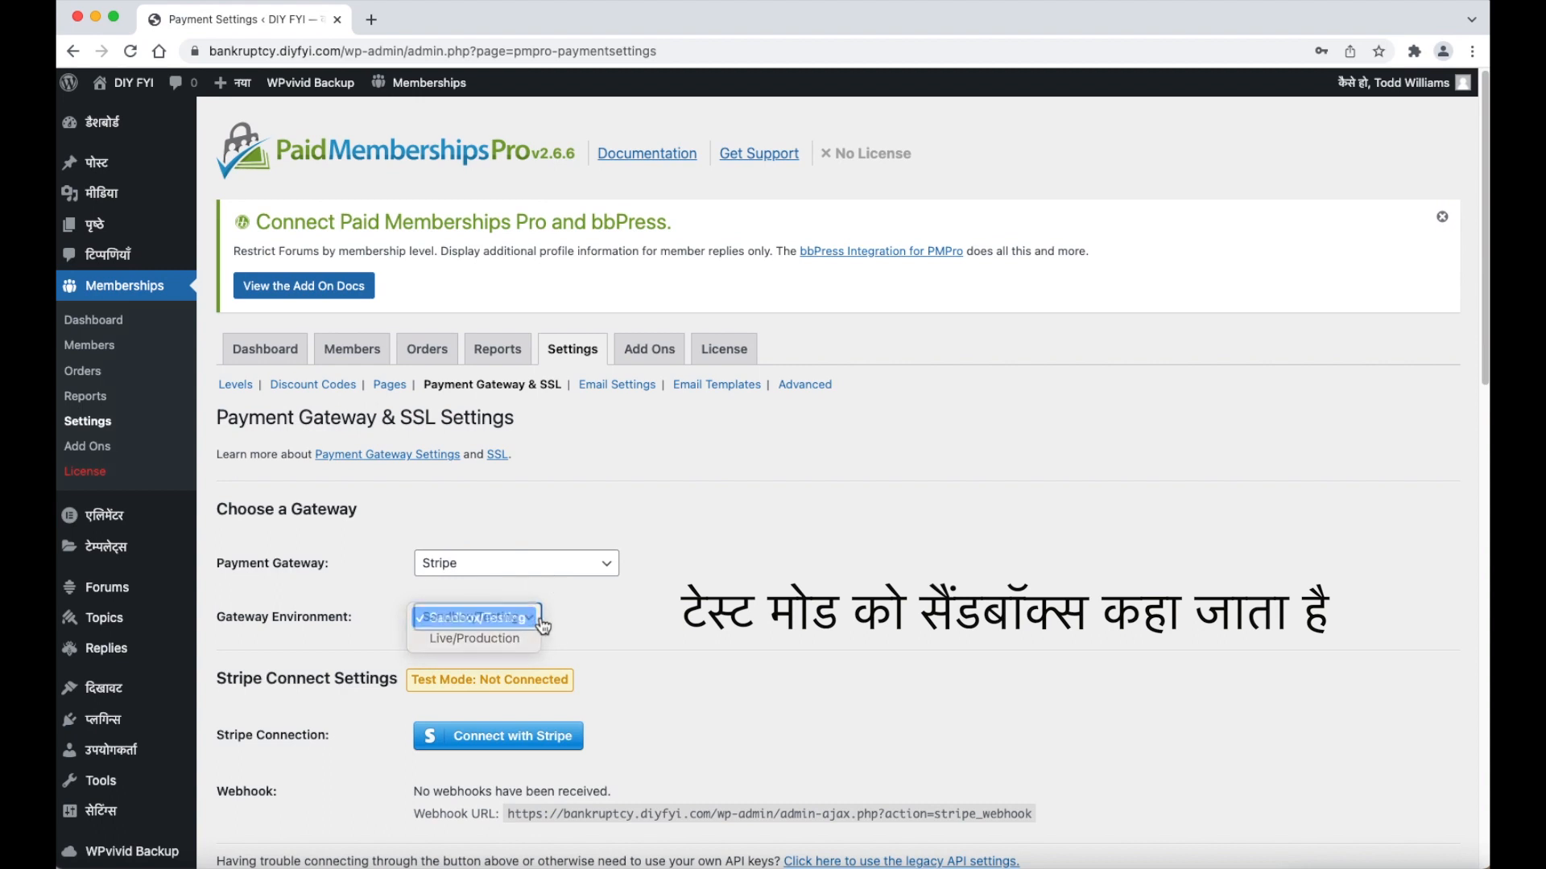
left_click(538, 625)
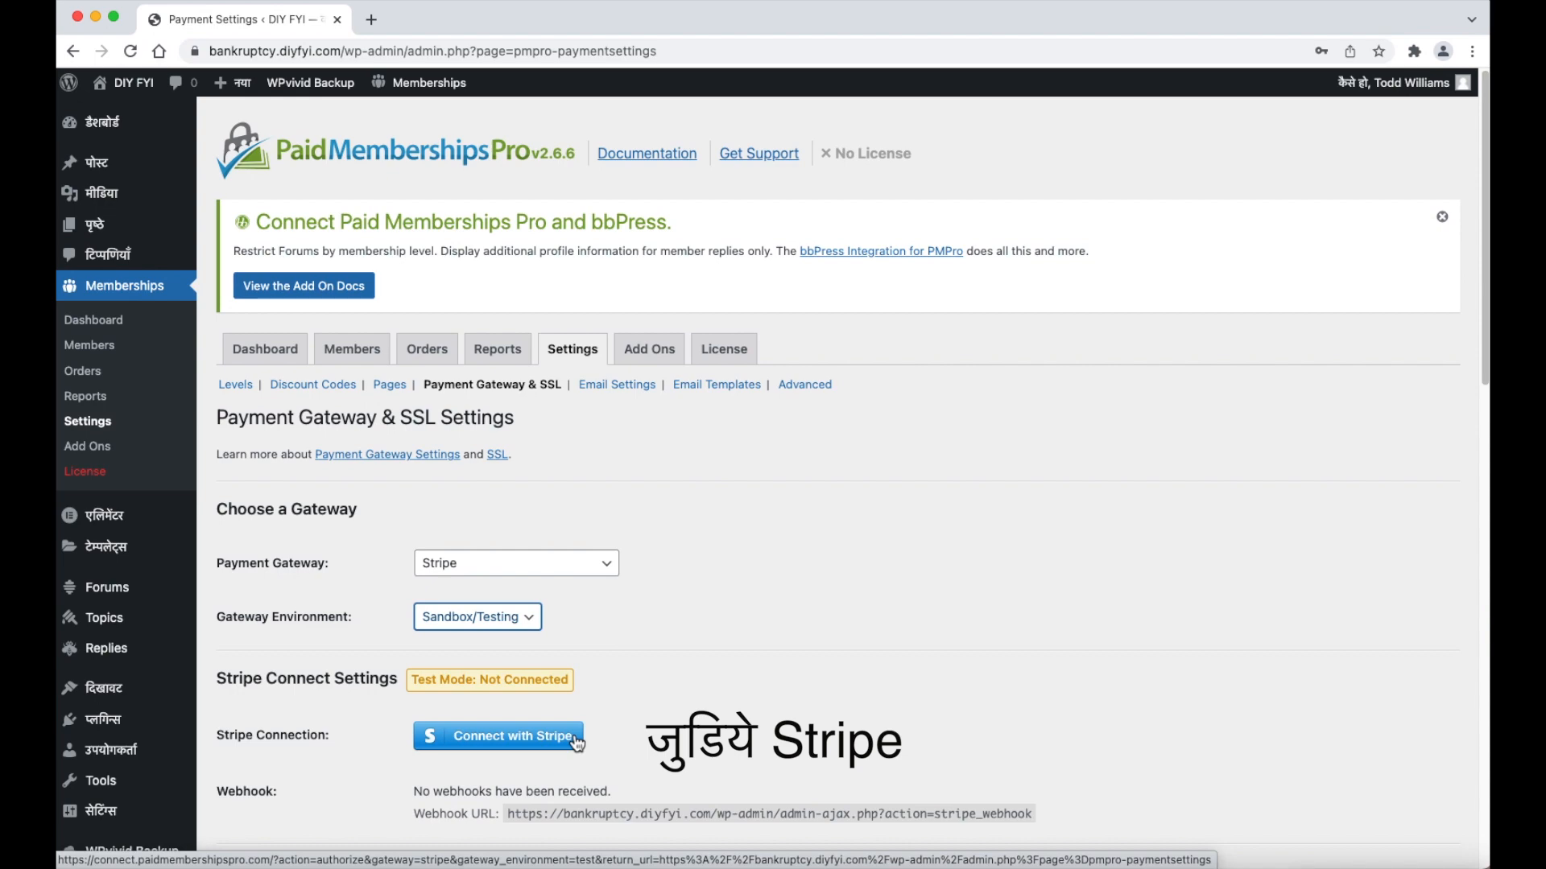
Review the Stripe, tax and SSL options, keep US Dollars ($) as the currency, and save the payment gateway settings.
scroll(786, 741, "down", 3)
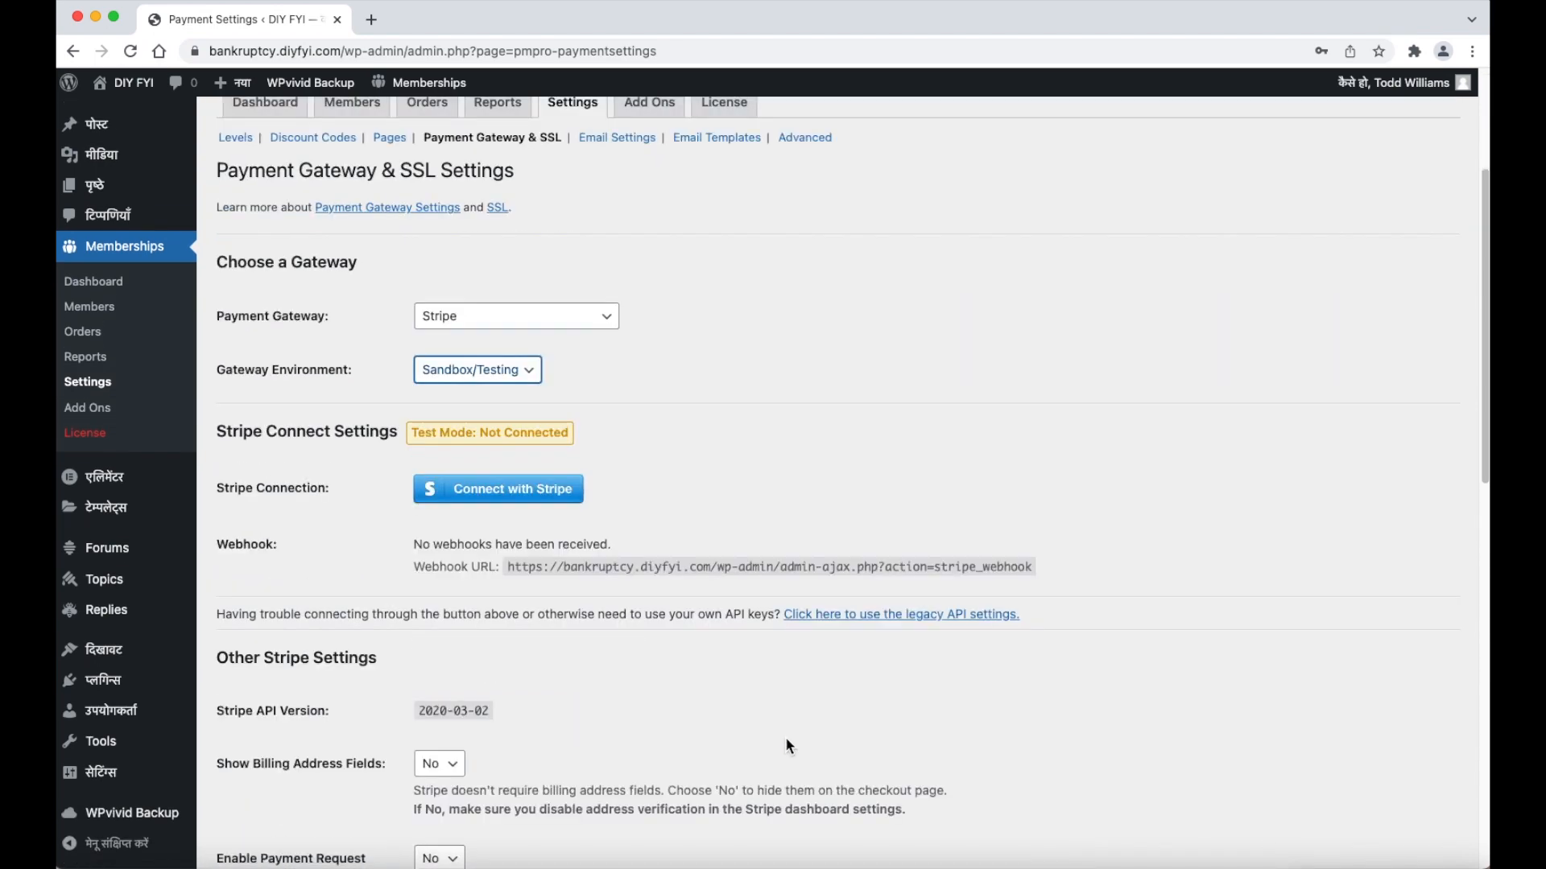
scroll(786, 745, "down", 2)
scroll(787, 738, "down", 1)
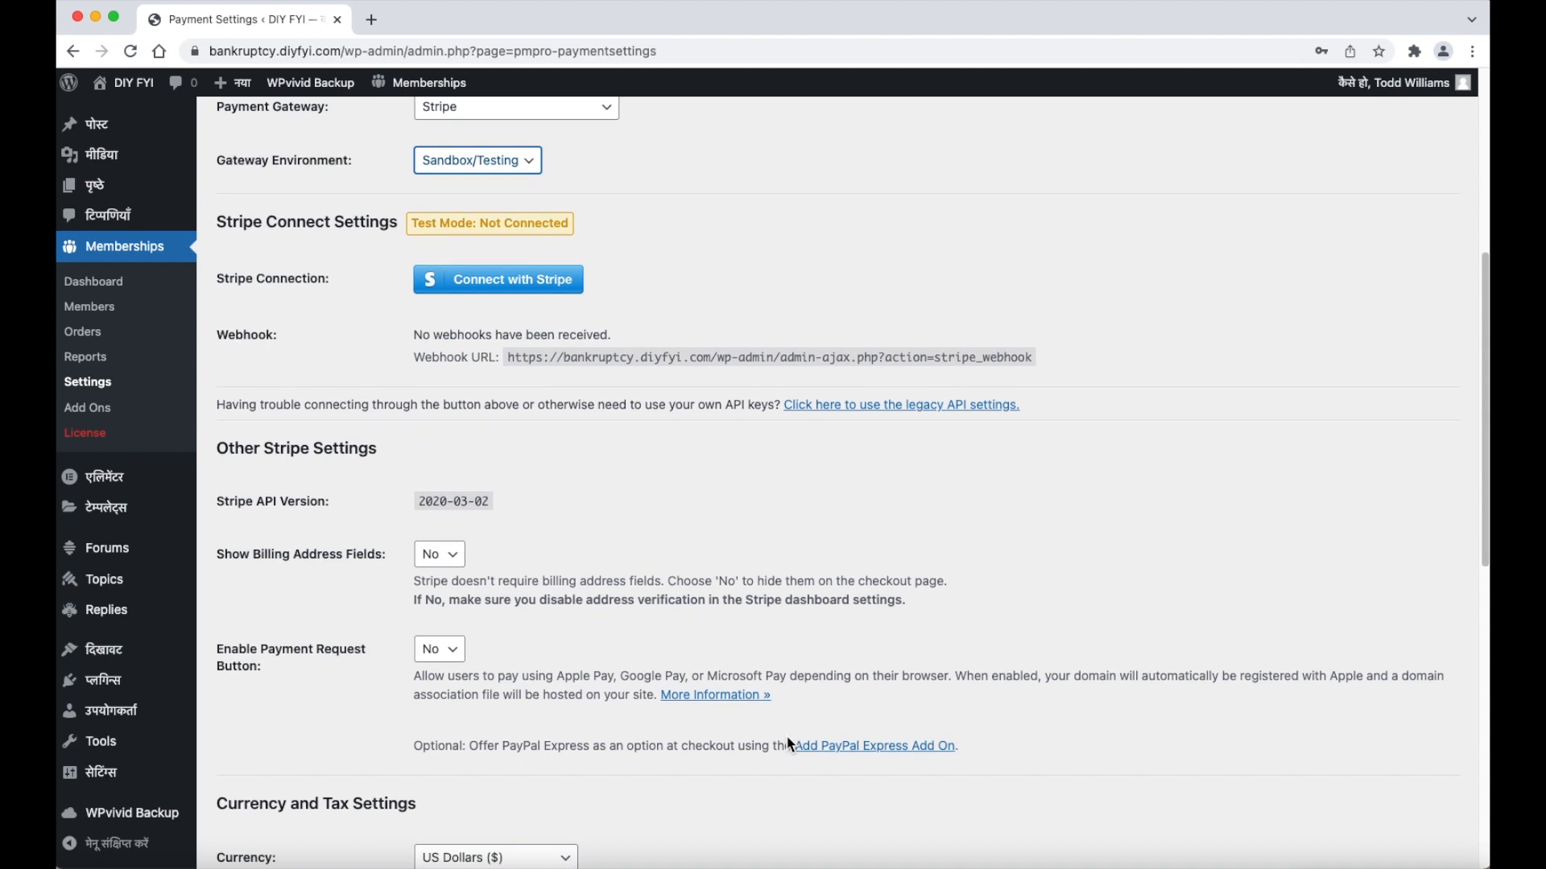
scroll(788, 741, "down", 2)
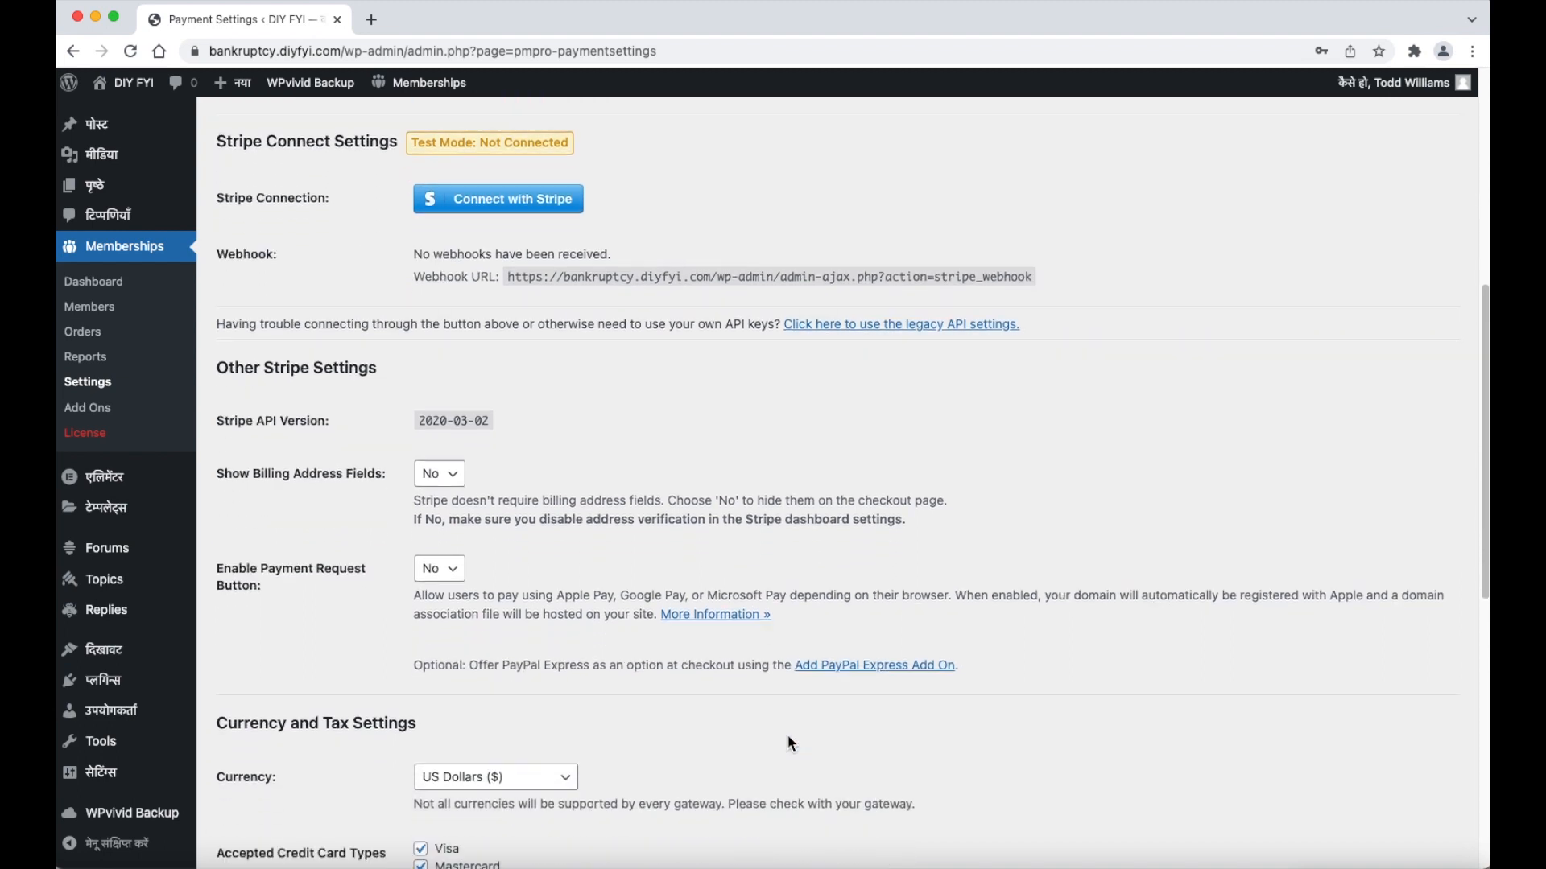
scroll(789, 743, "down", 3)
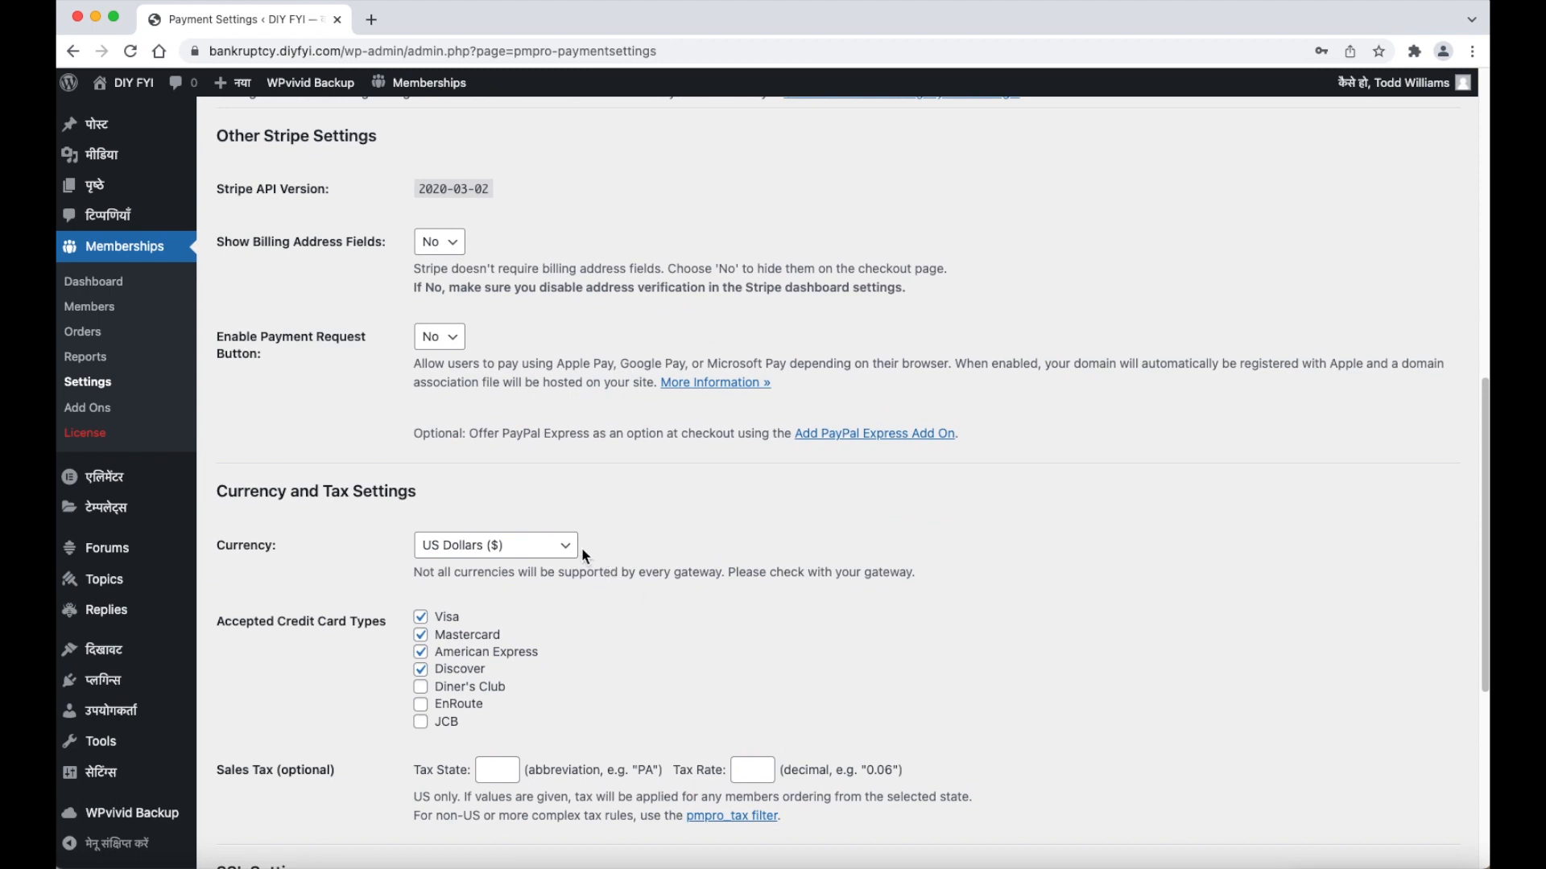
left_click(574, 550)
left_click(818, 571)
scroll(800, 628, "down", 5)
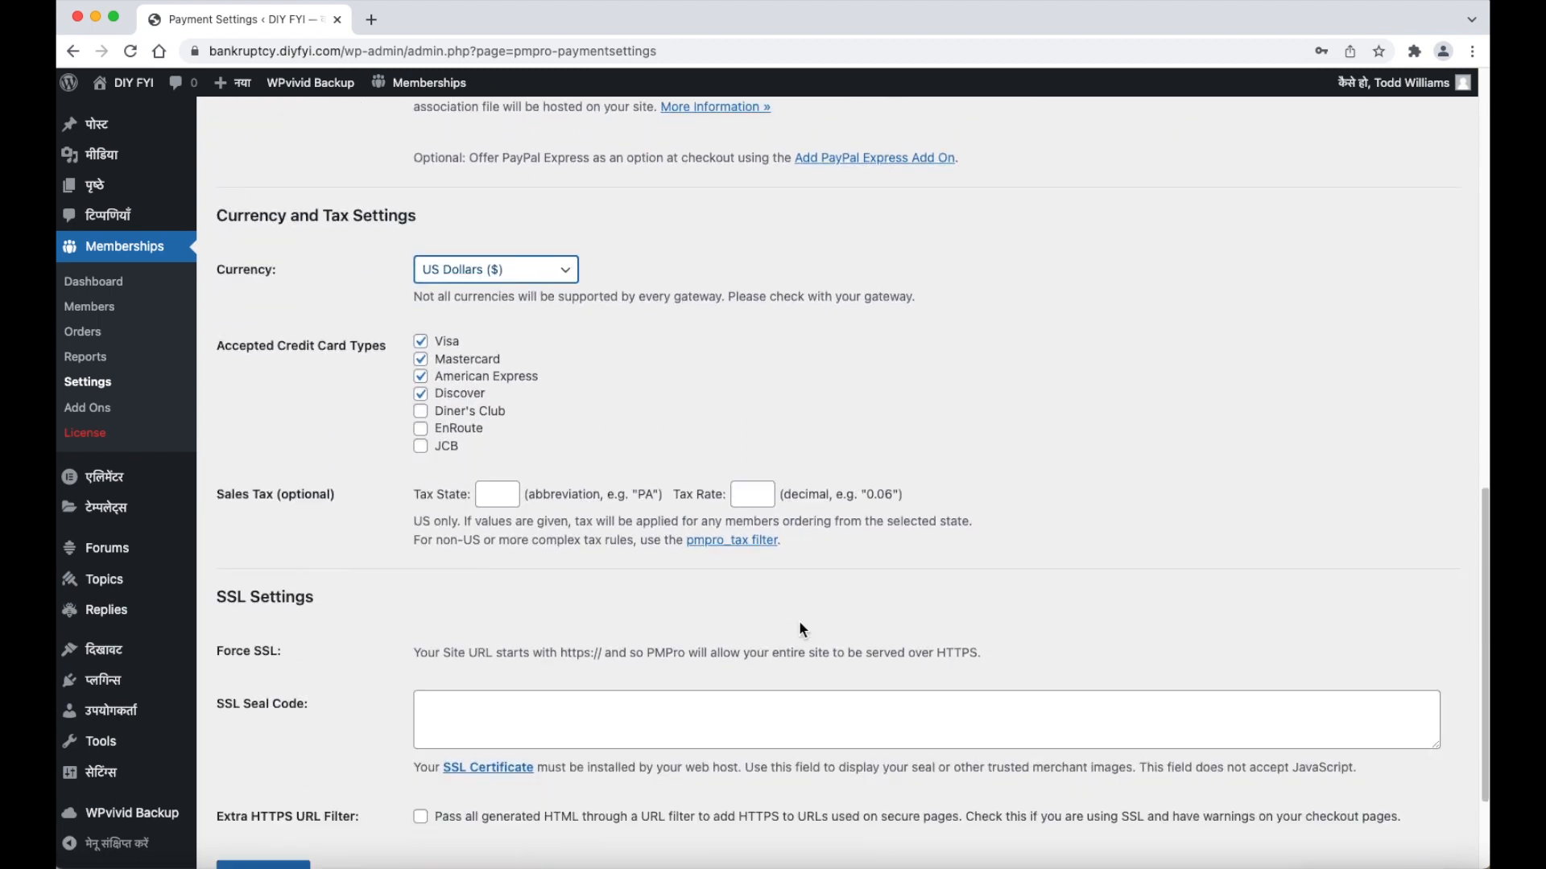
scroll(800, 627, "down", 3)
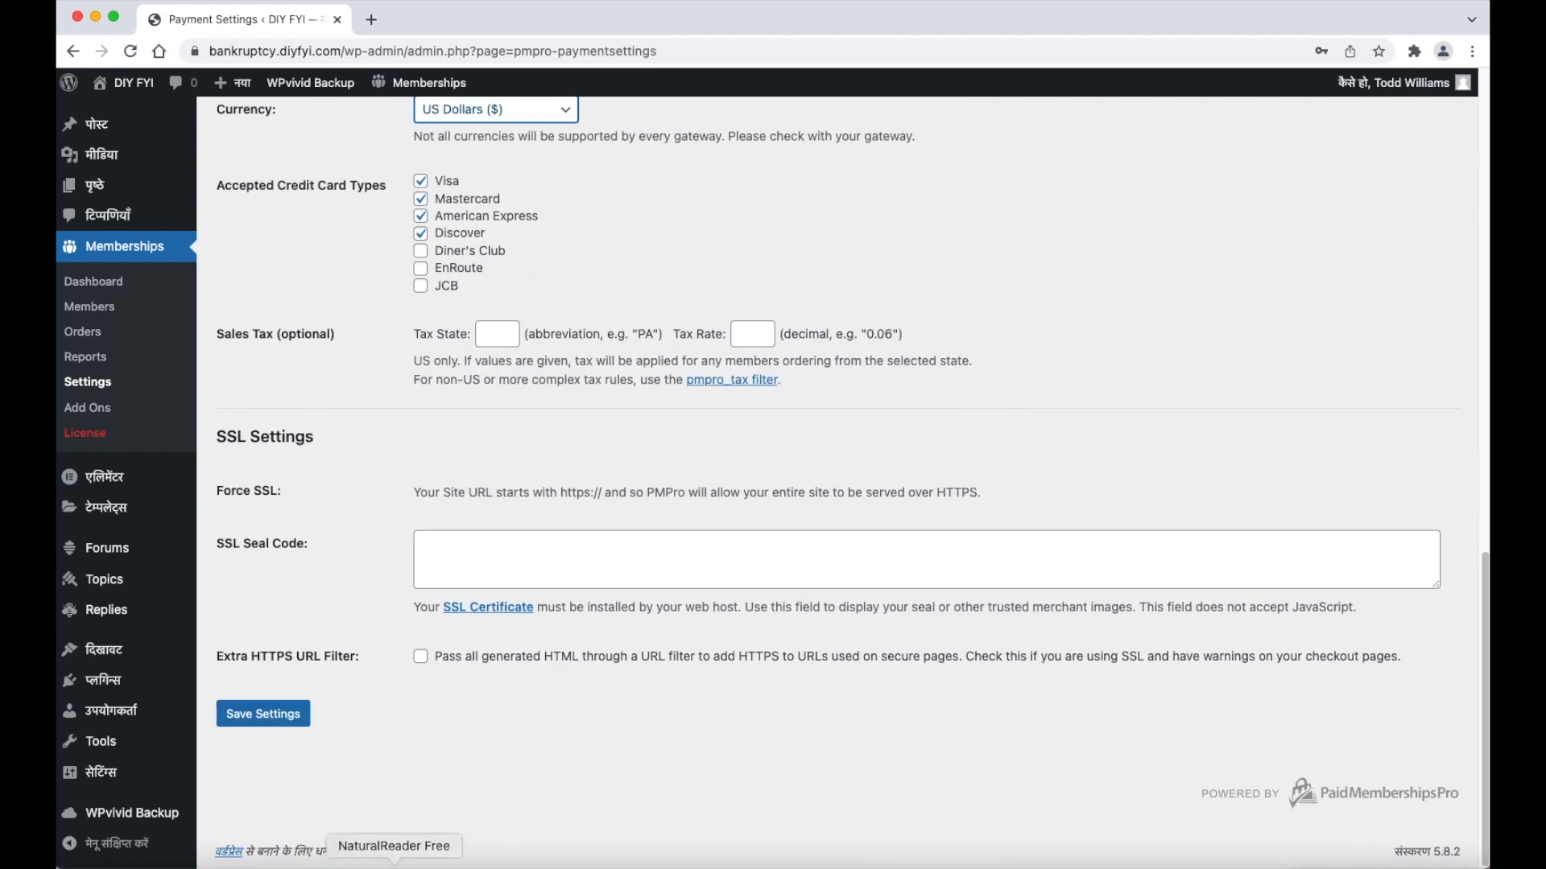
left_click(298, 722)
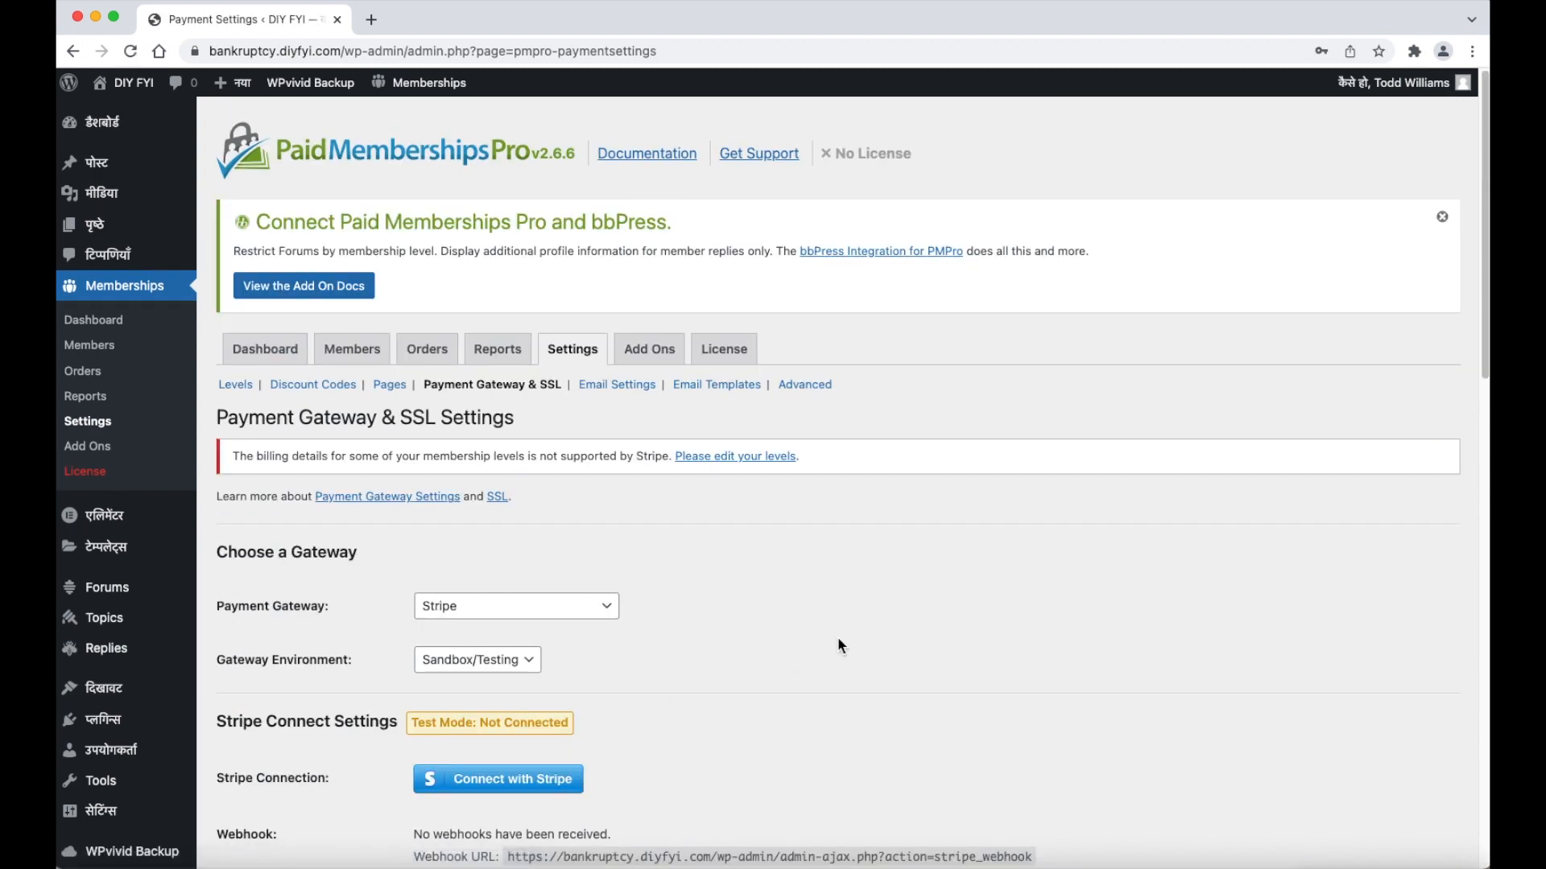
Set the gold membership level's Billing Cycle Limit to 0 and save the level.
left_click(246, 393)
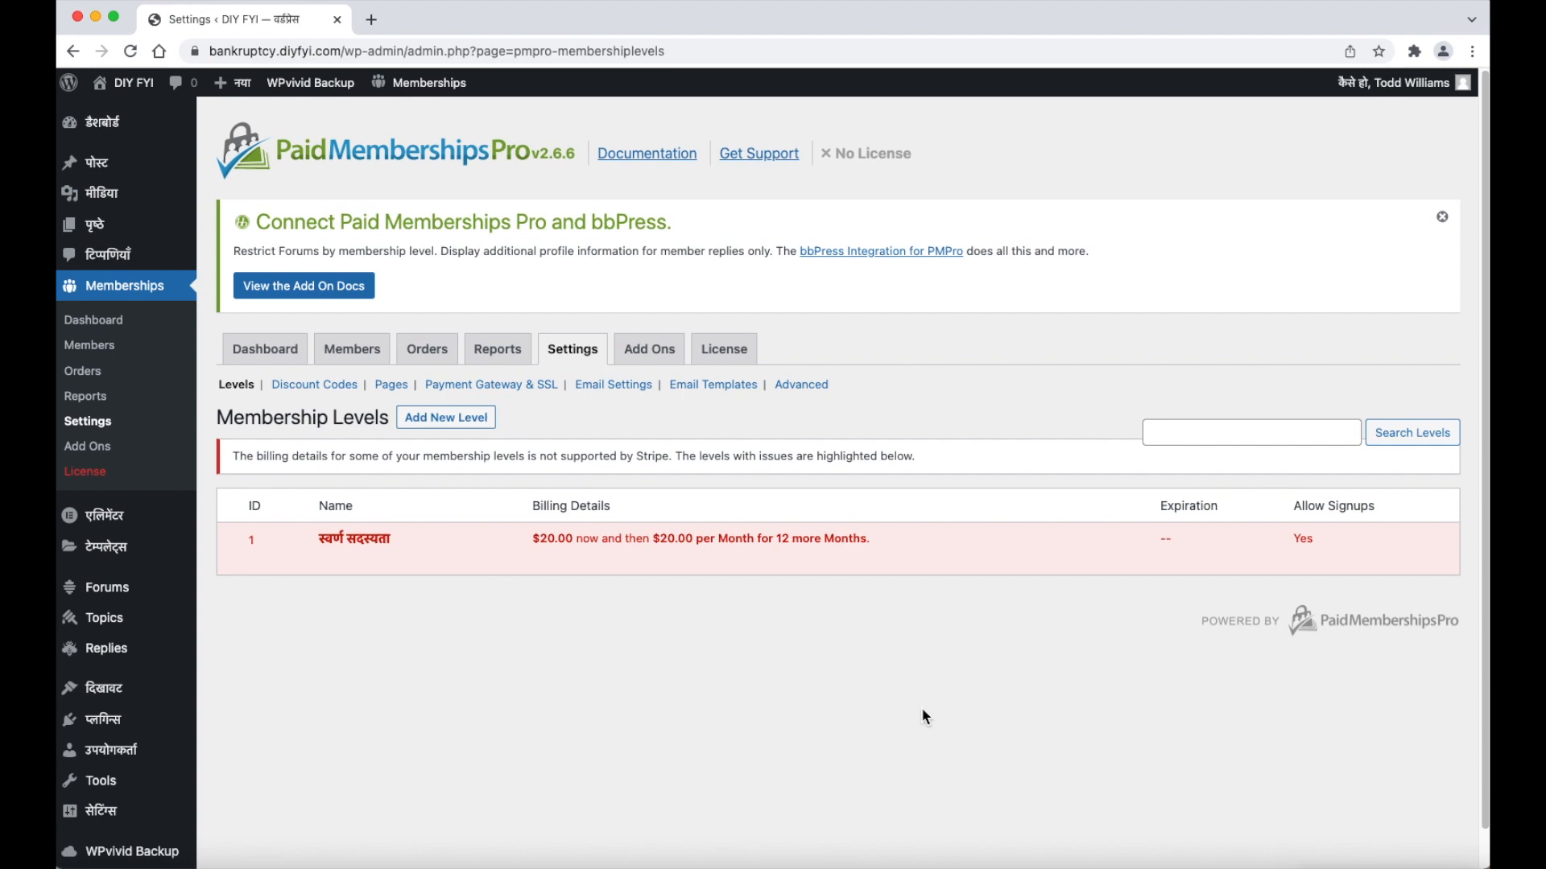
left_click(329, 559)
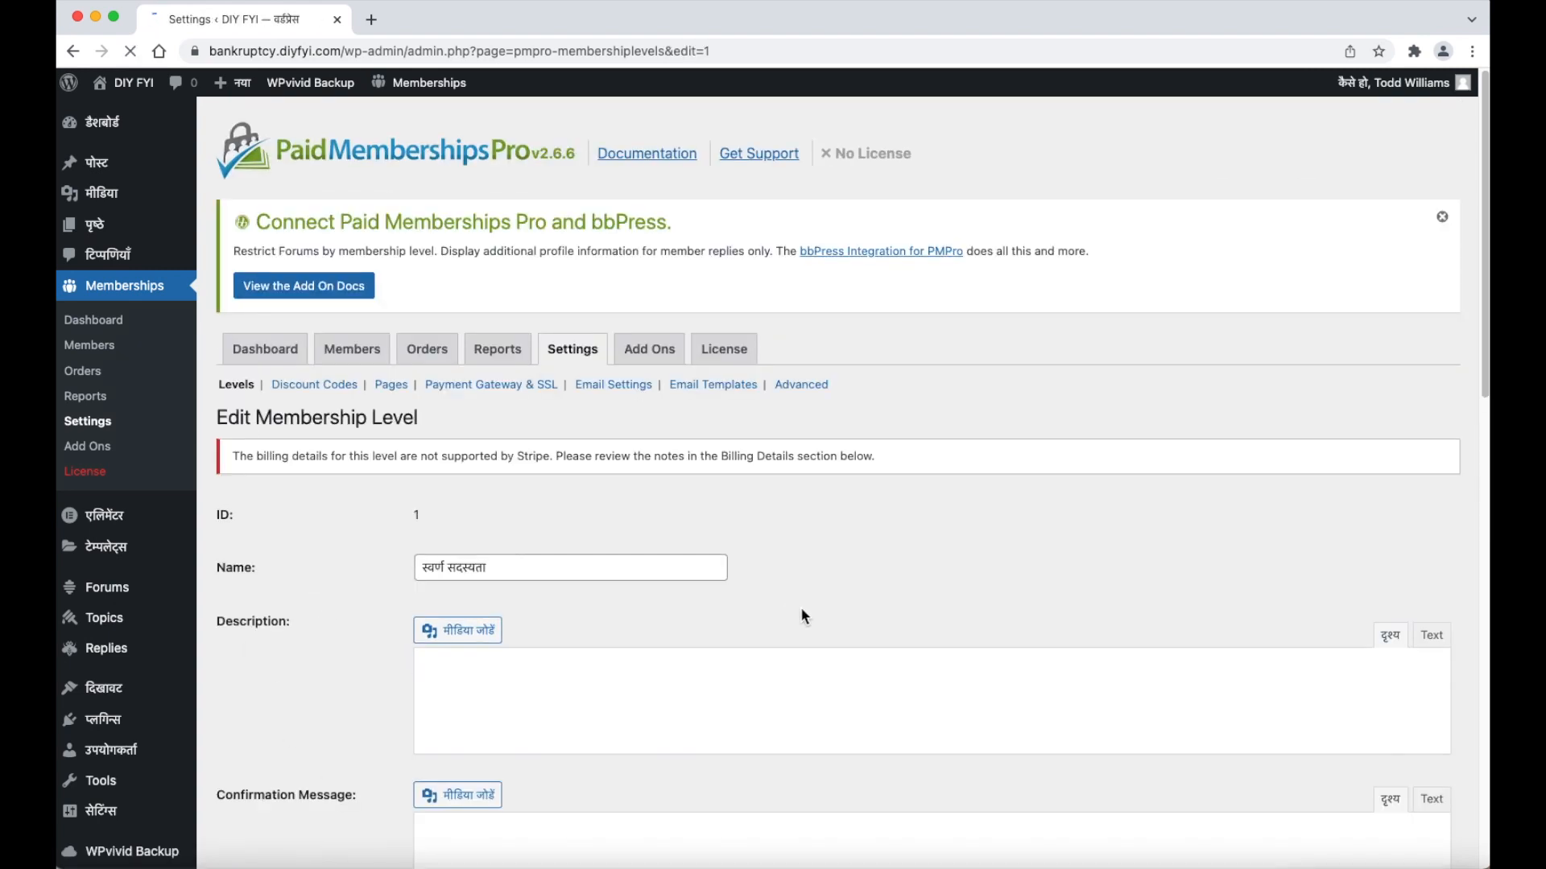
scroll(899, 615, "down", 10)
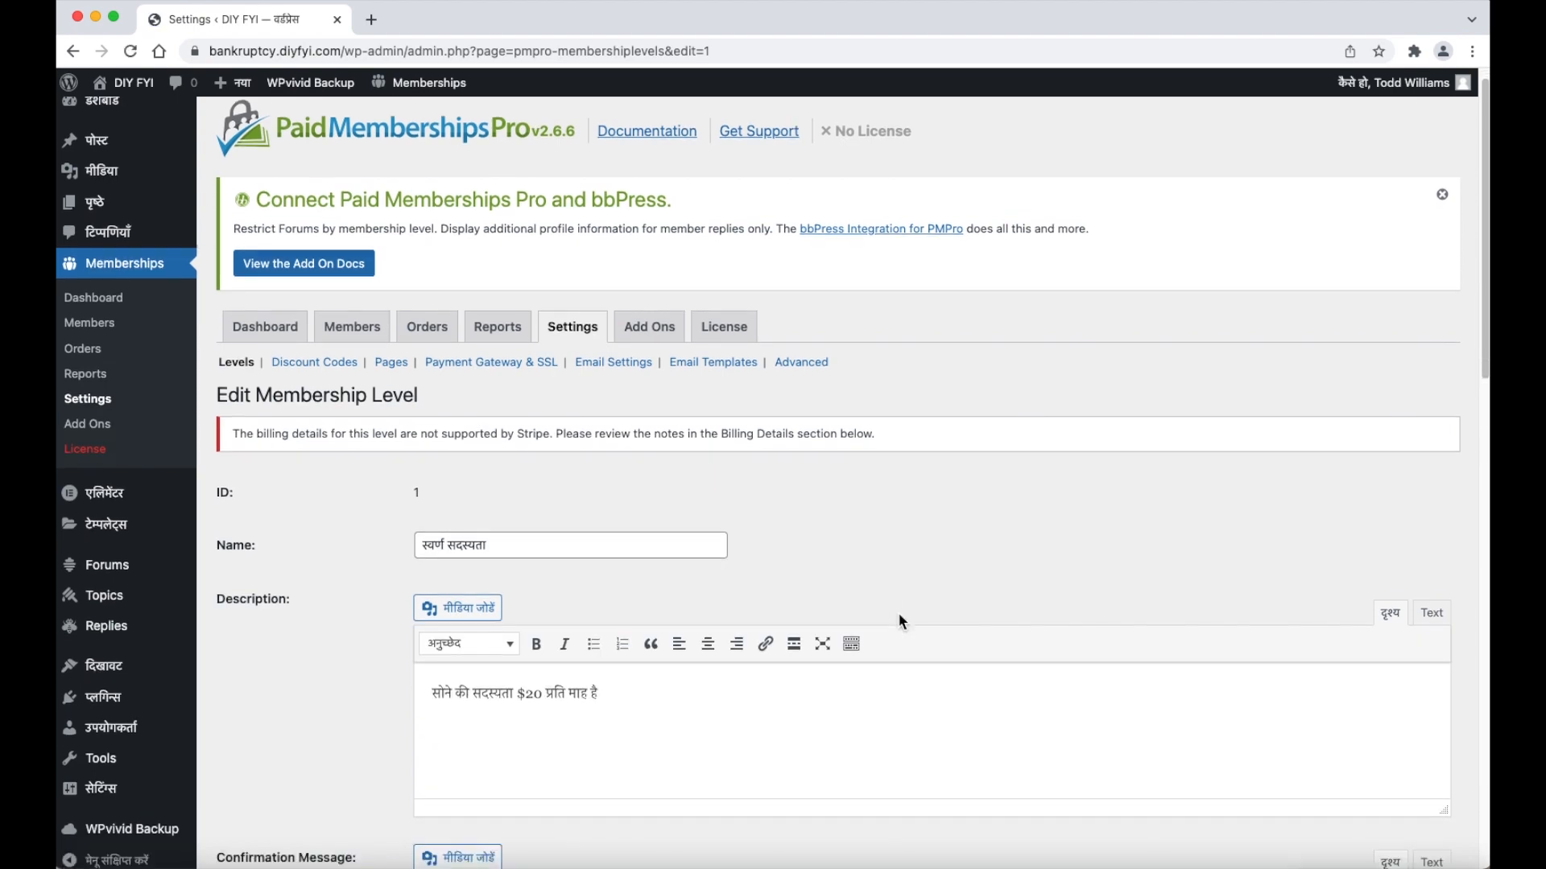
scroll(899, 626, "down", 2)
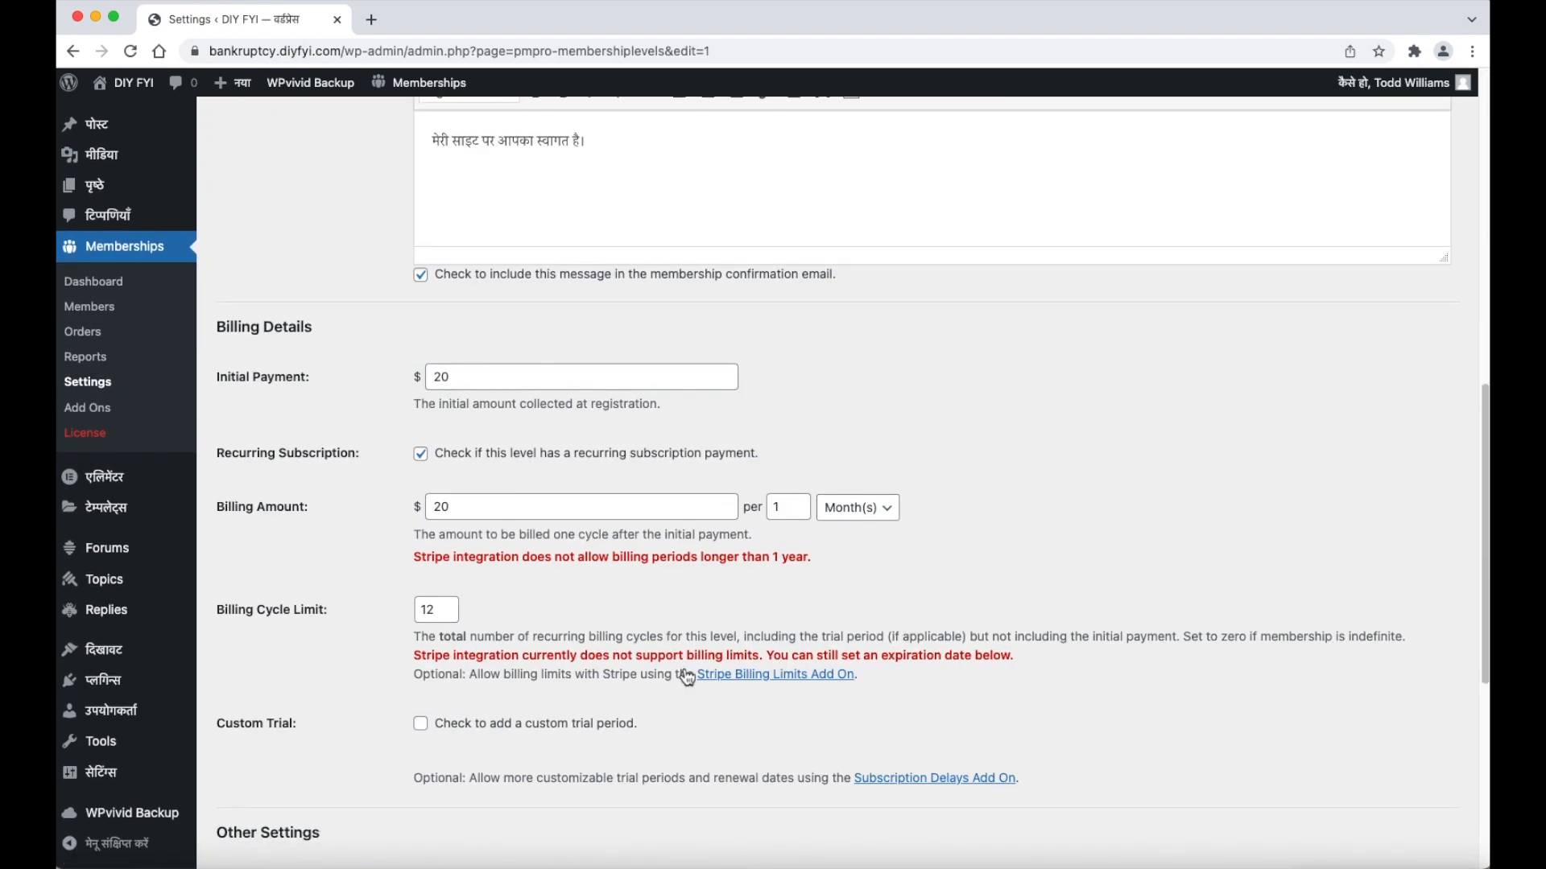
double_click(434, 587)
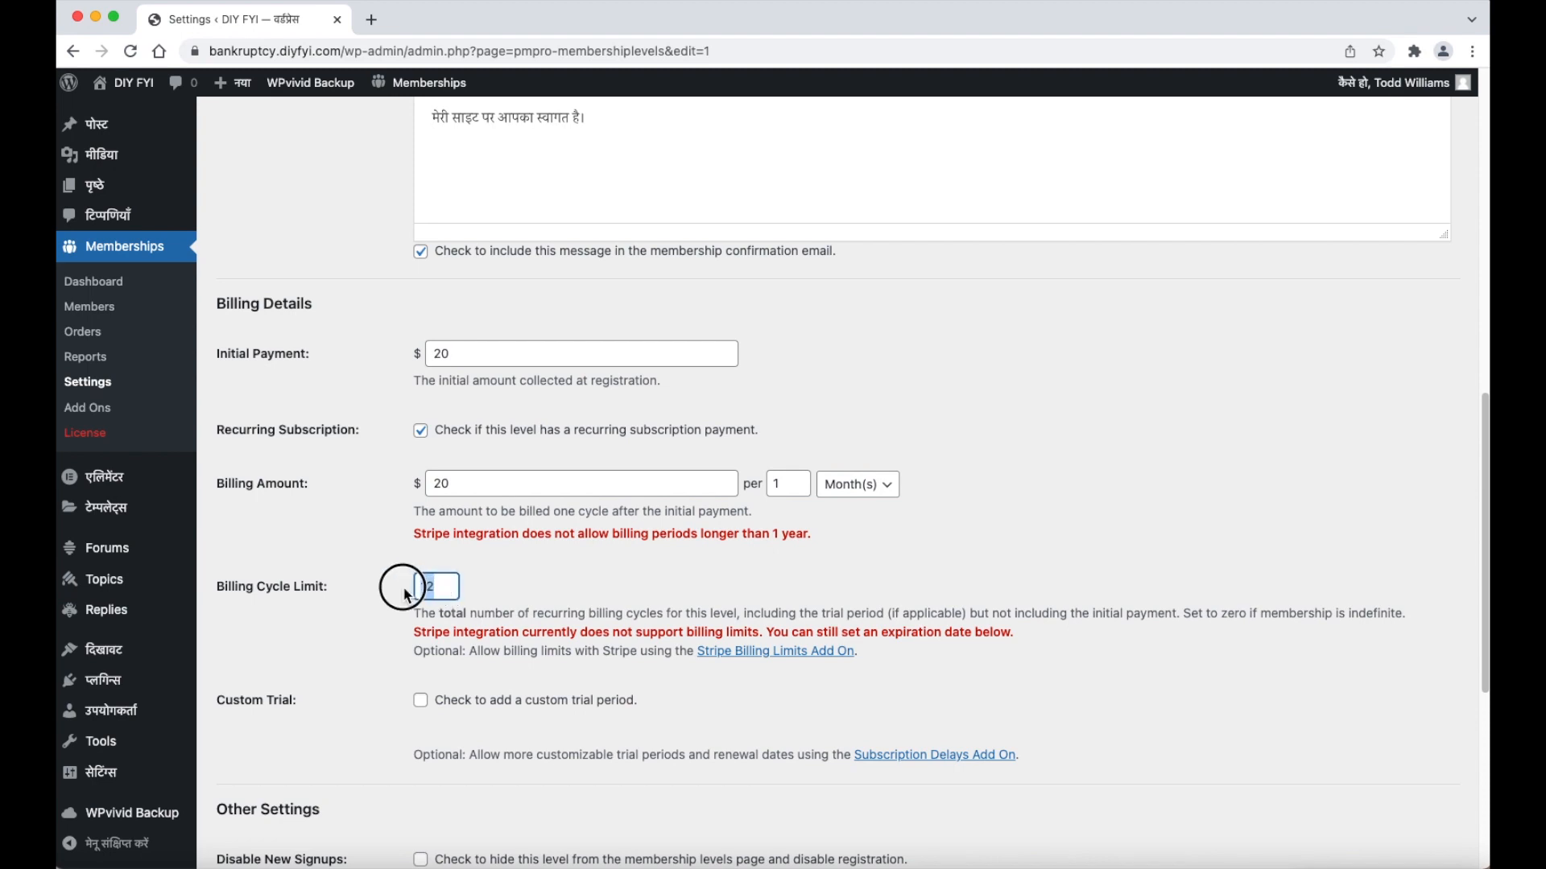
type("0")
left_click(1049, 342)
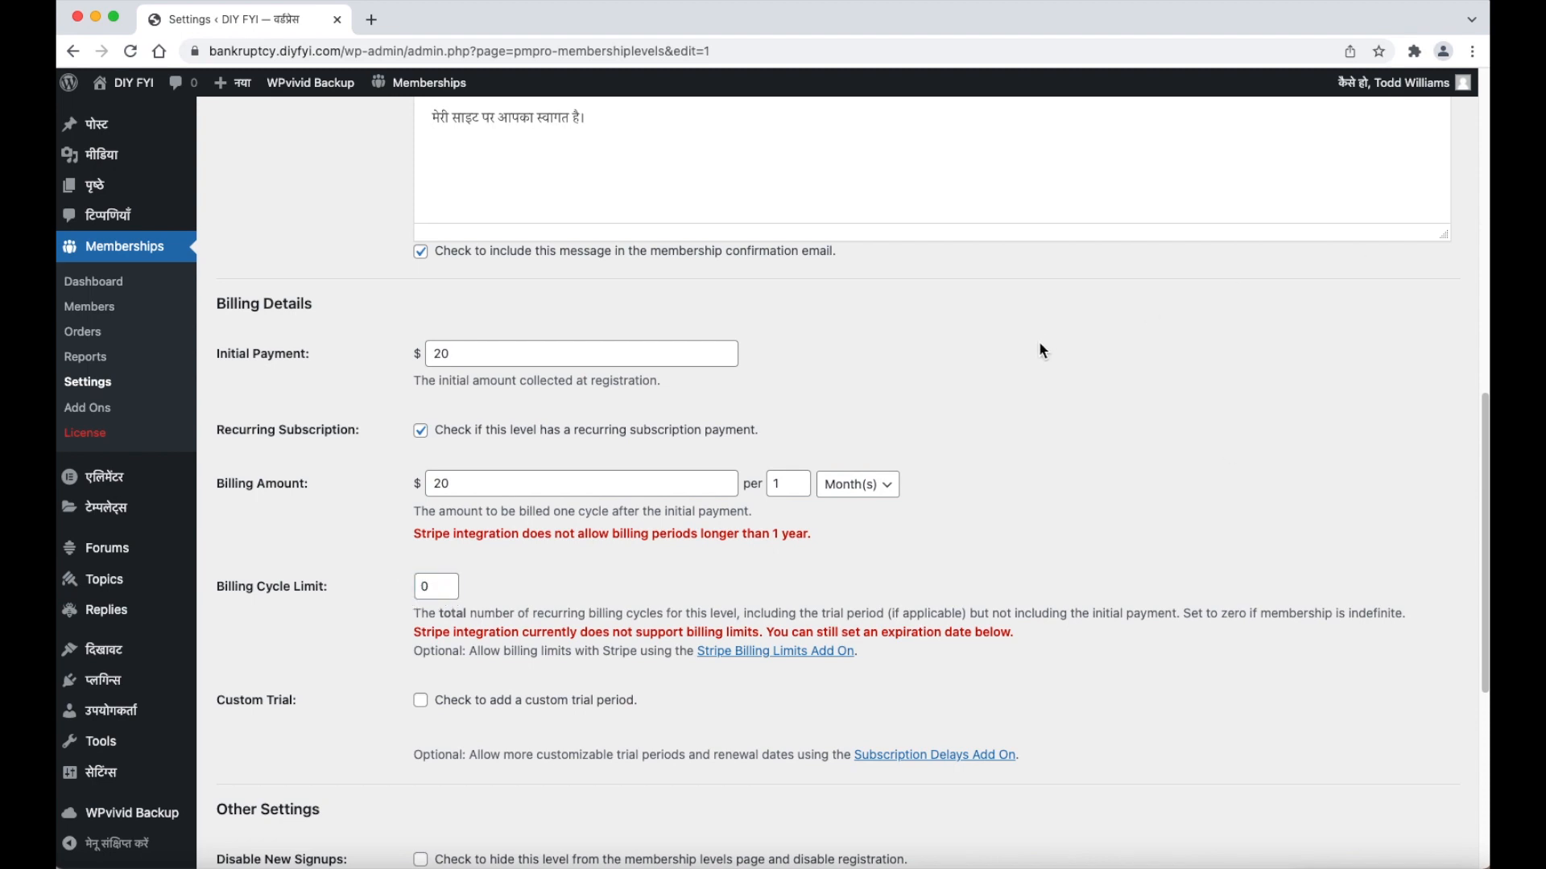
scroll(1032, 359, "down", 10)
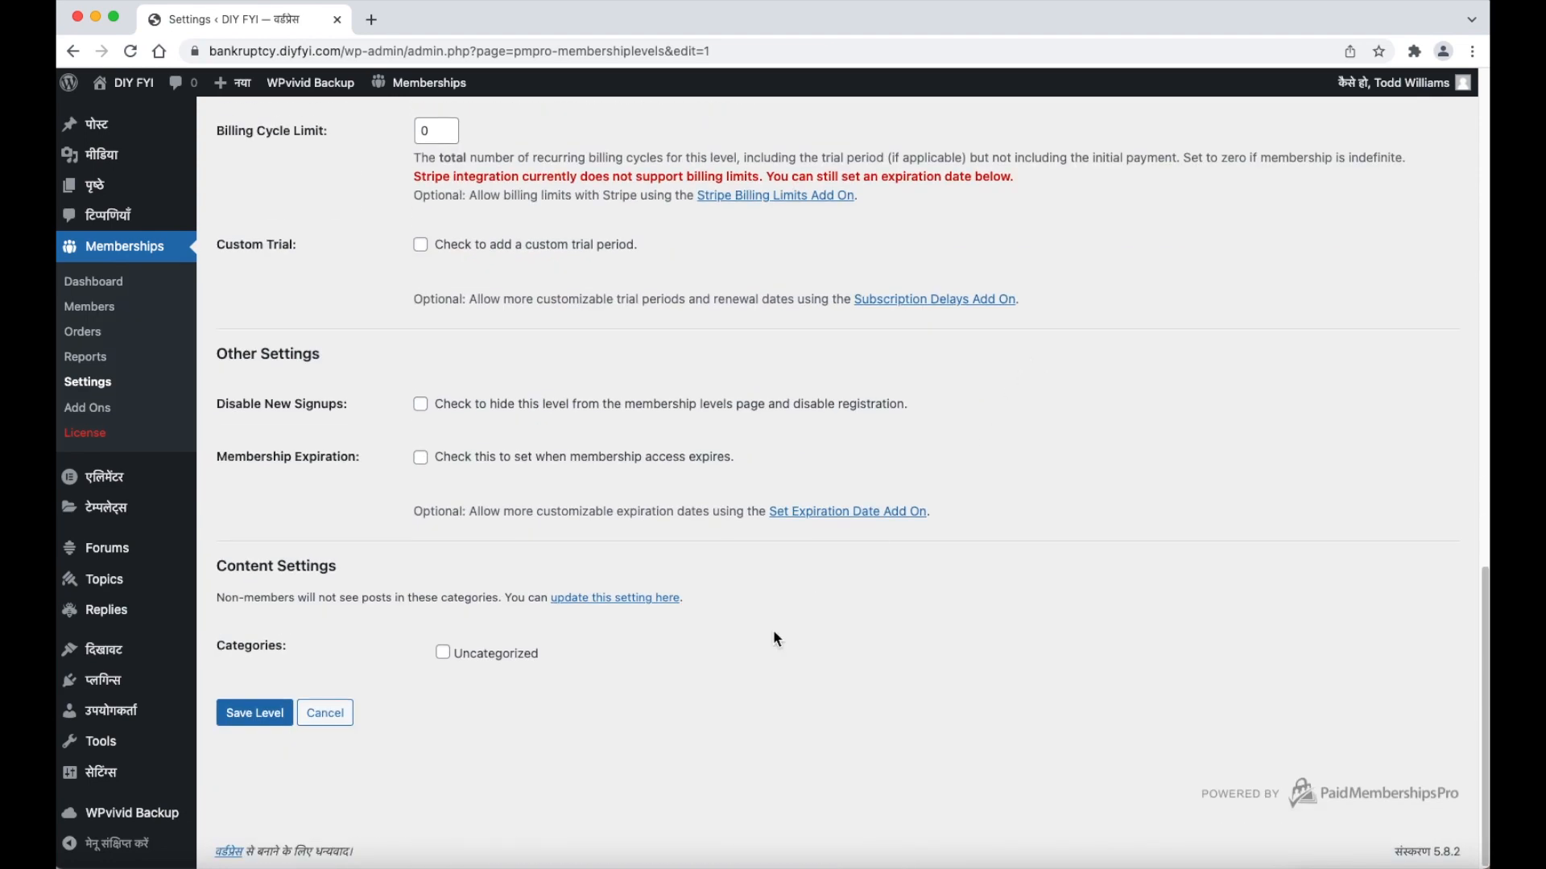
left_click(276, 719)
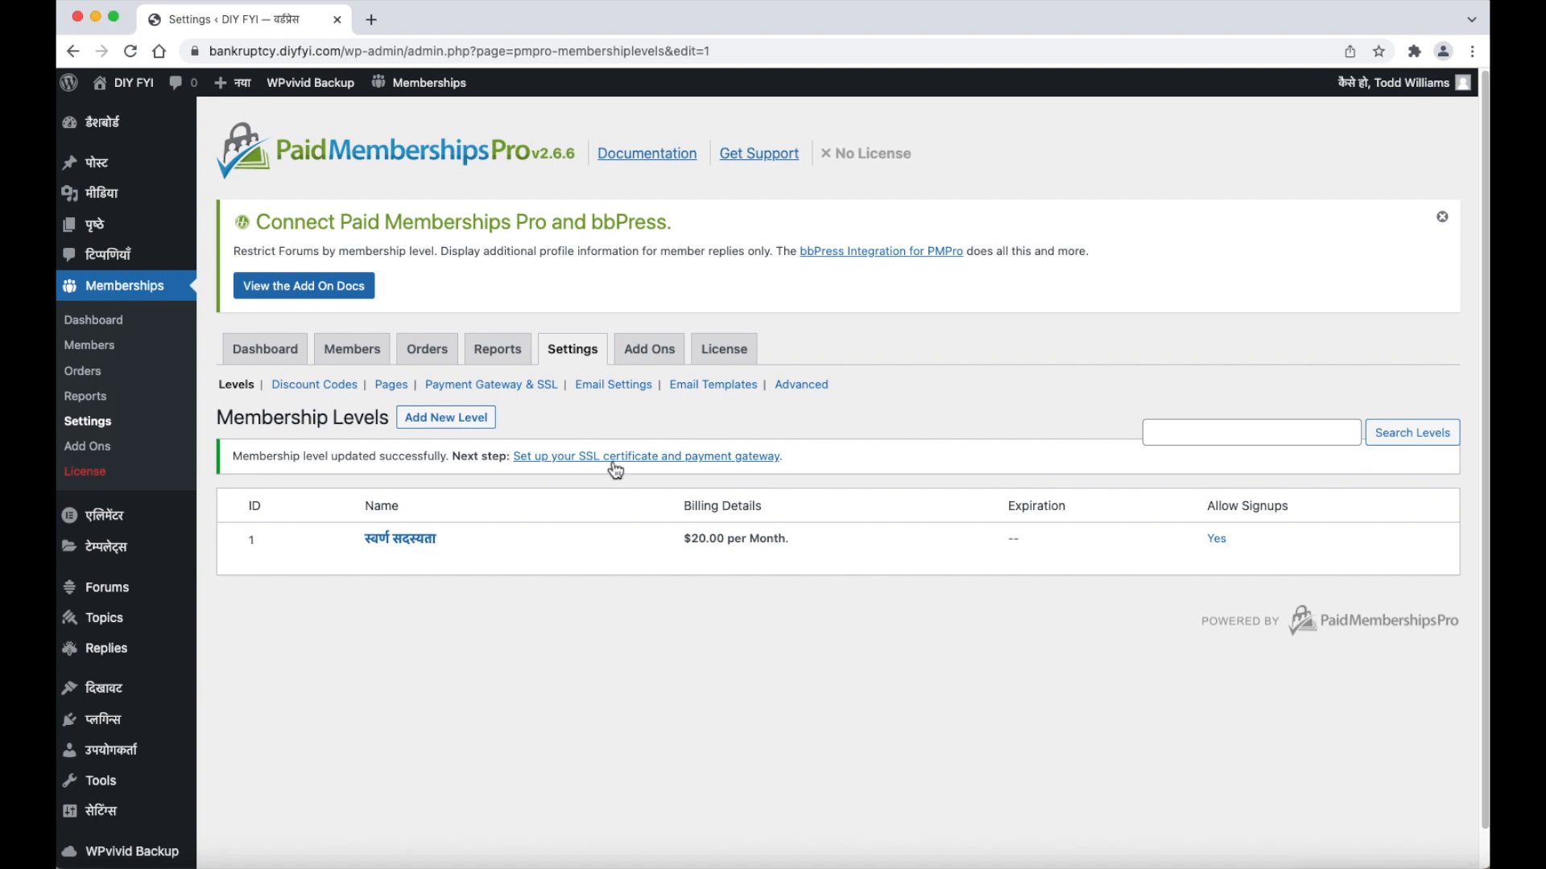
In the membership email settings, replace the part before the @ in the From Email address with the copied customer service mailbox name.
left_click(617, 387)
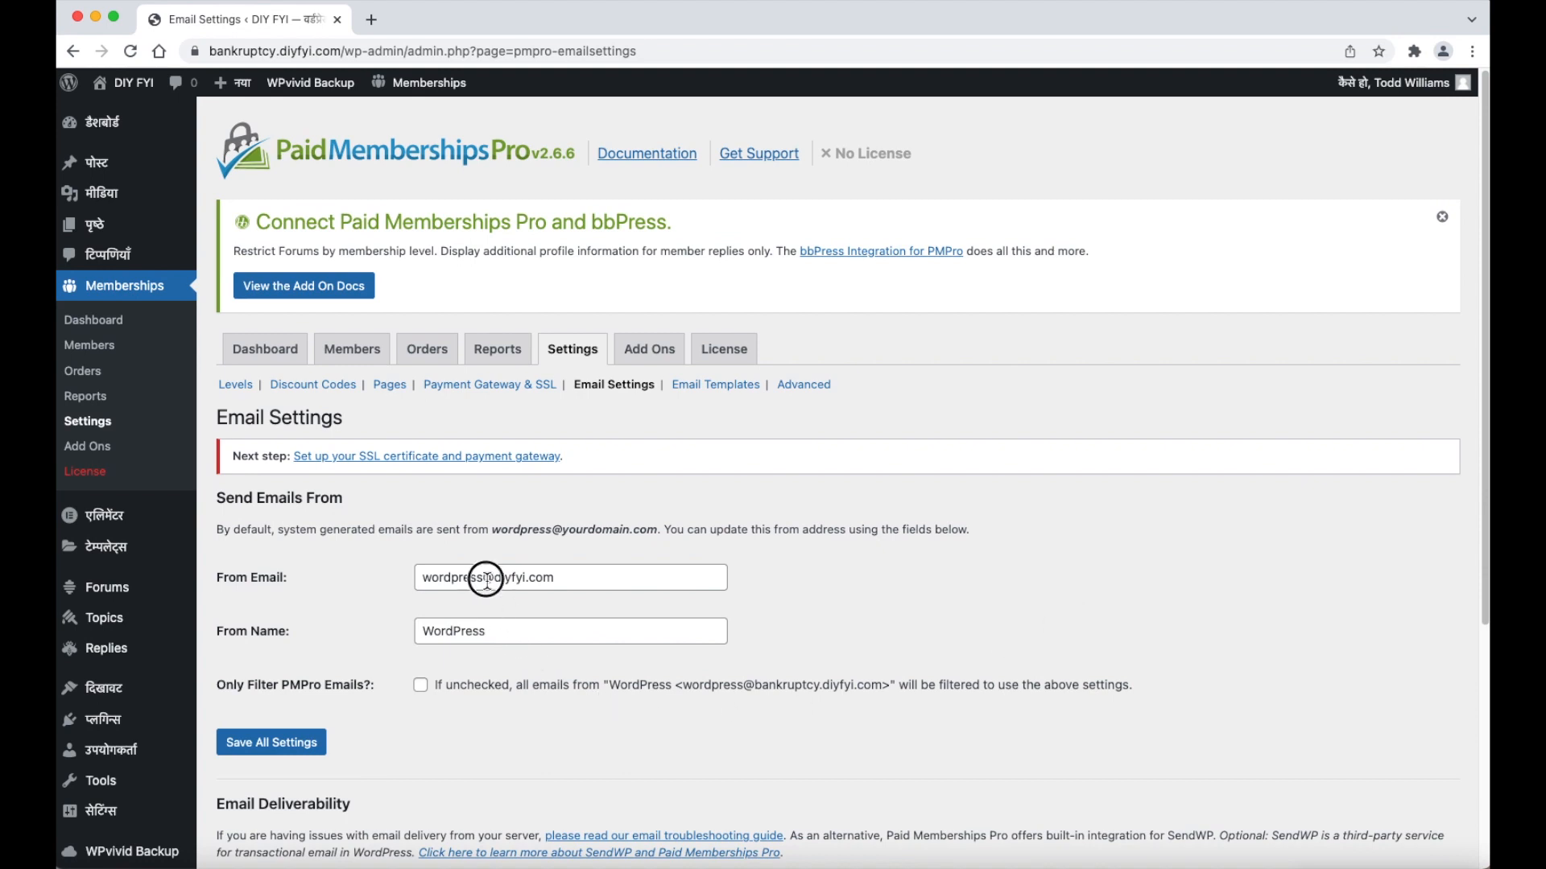
left_click_drag(483, 578, 421, 577)
right_click(425, 578)
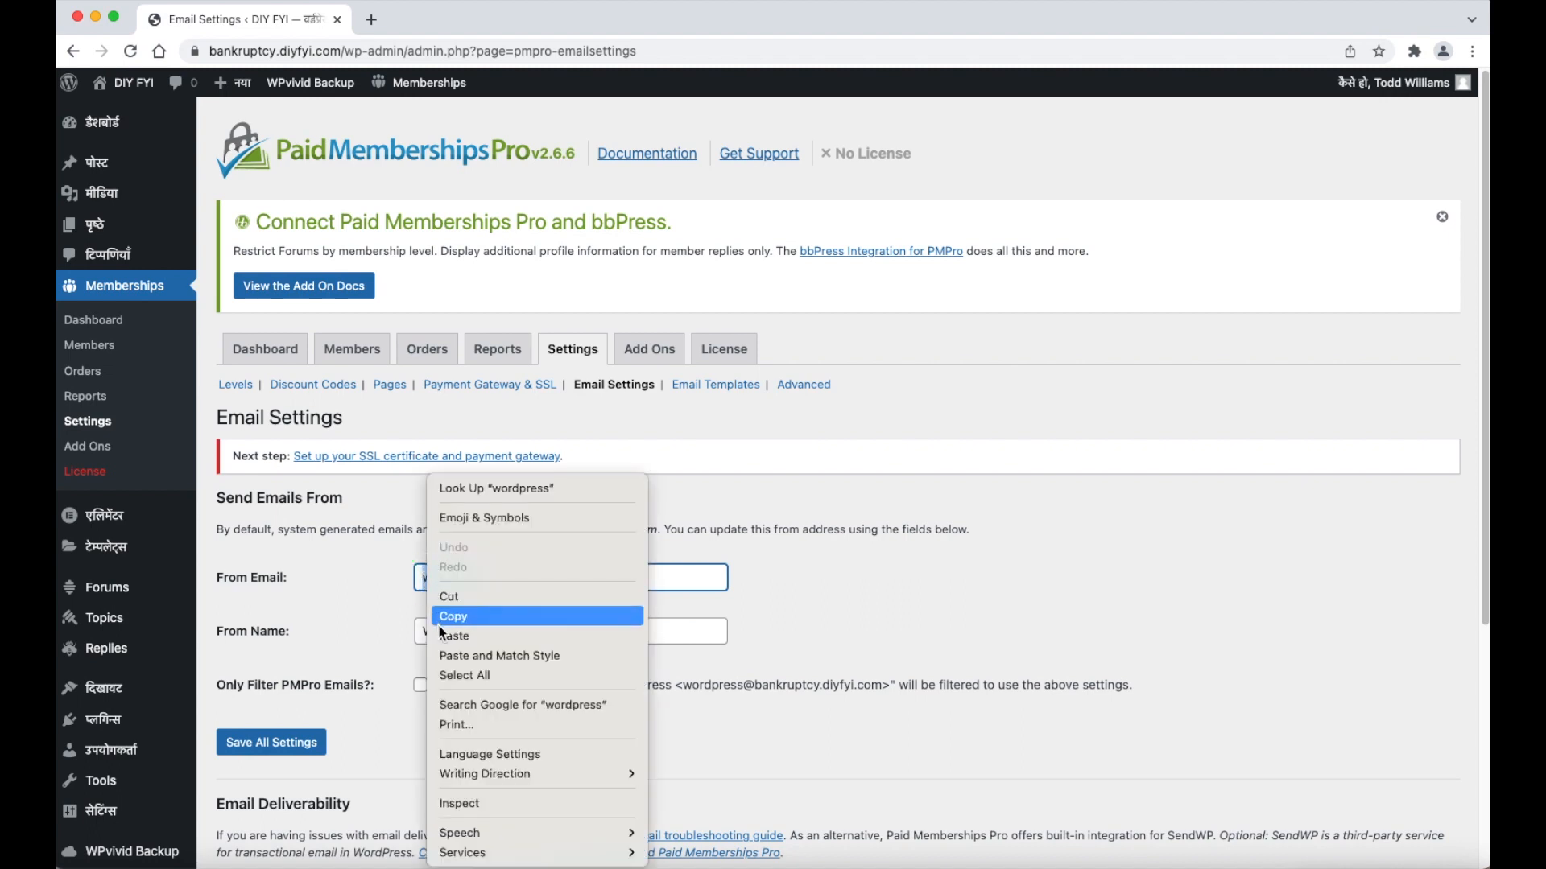
left_click(446, 636)
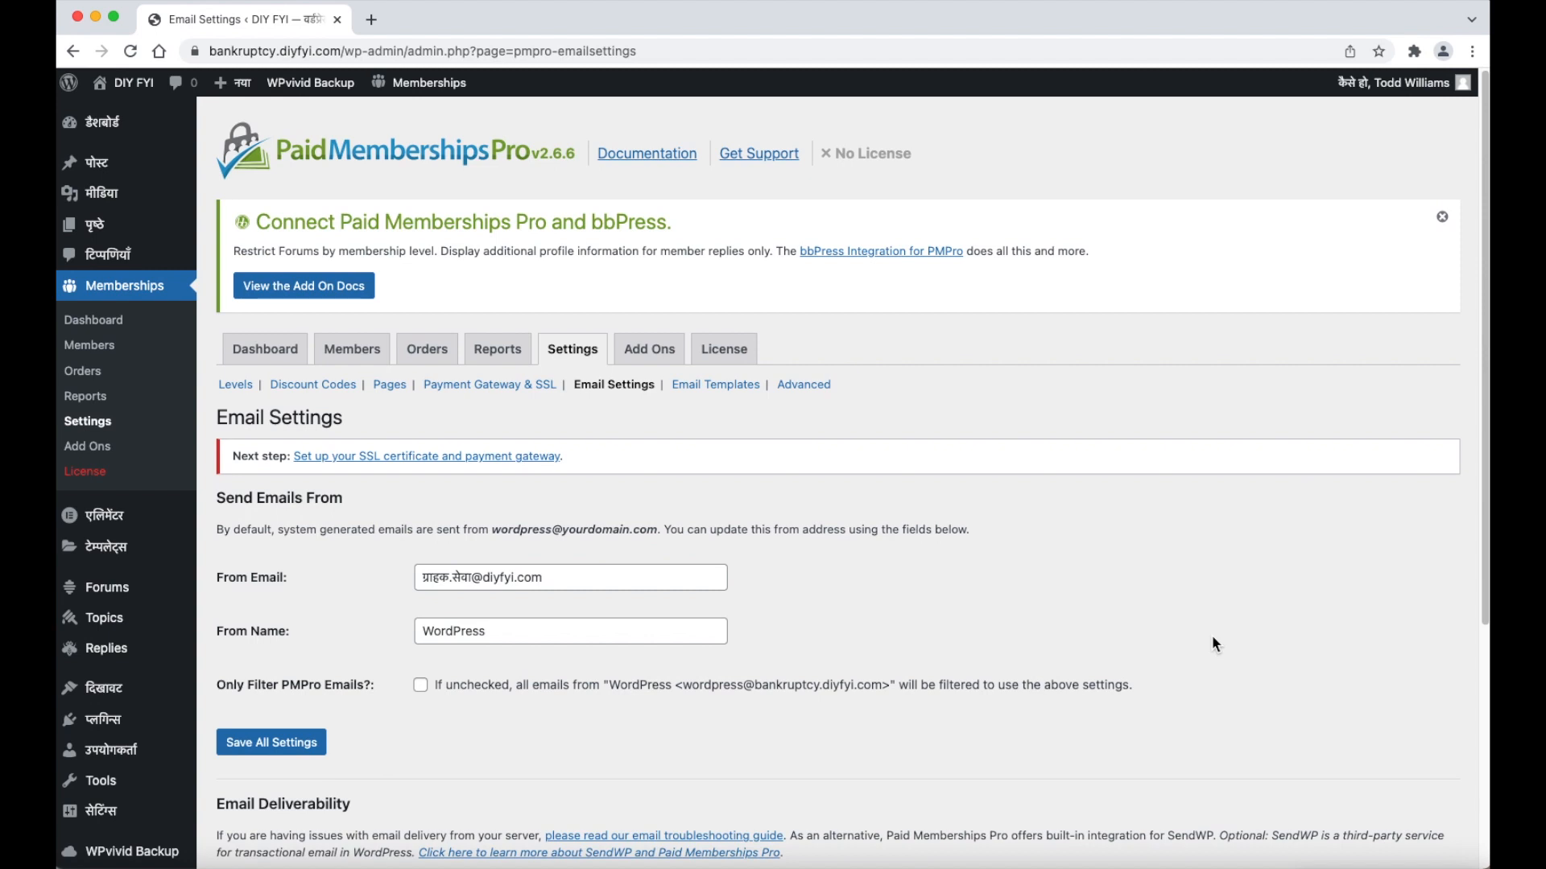
Set the From Name for membership emails to Diyfyi.com.
left_click(527, 633)
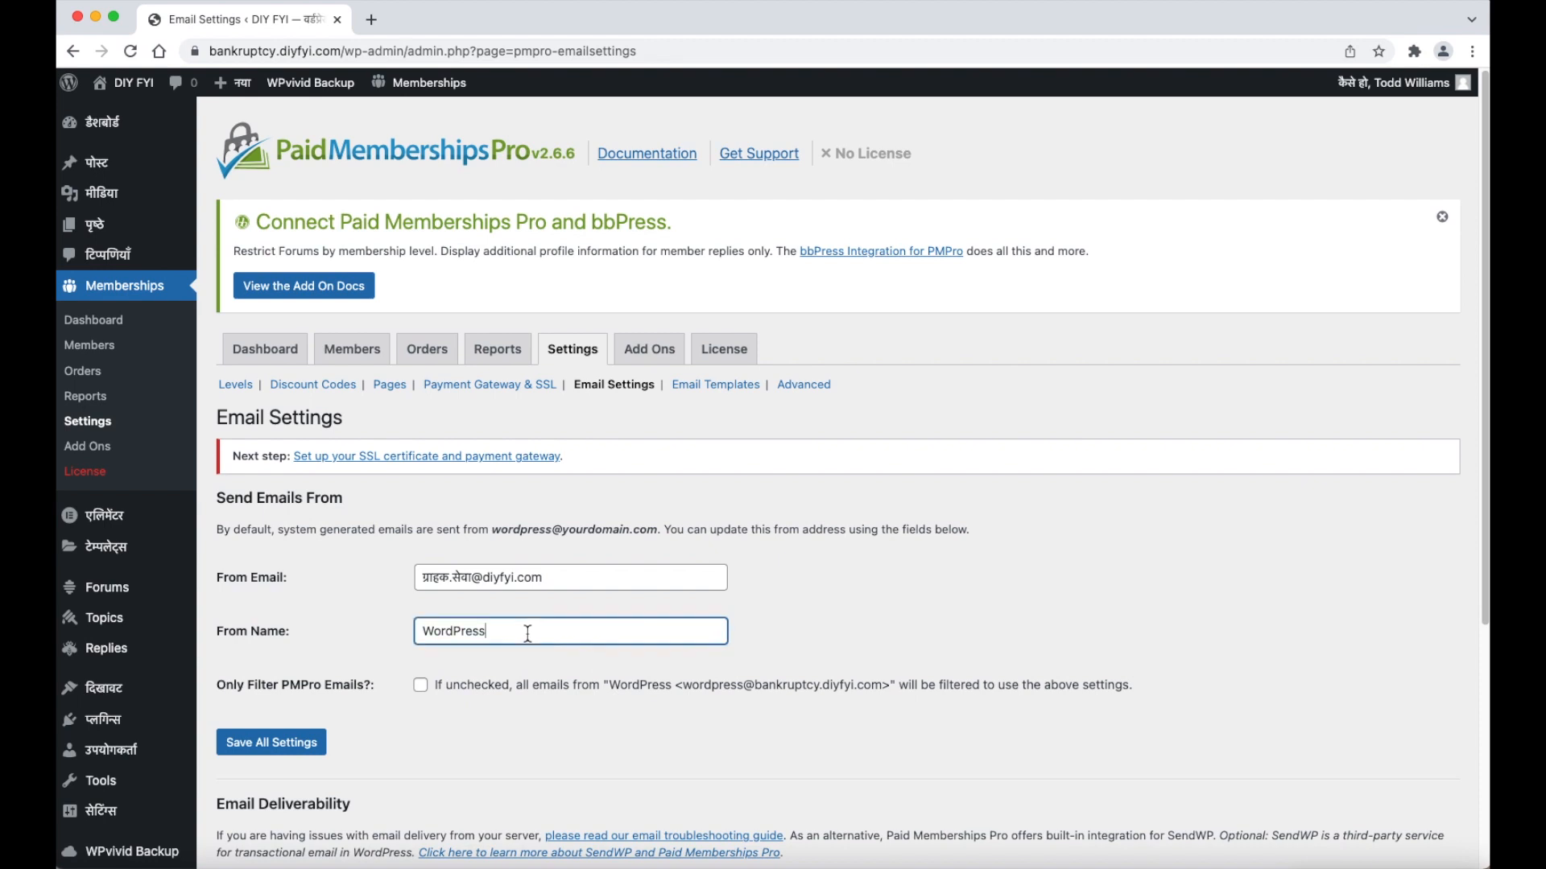
left_click_drag(528, 633, 361, 629)
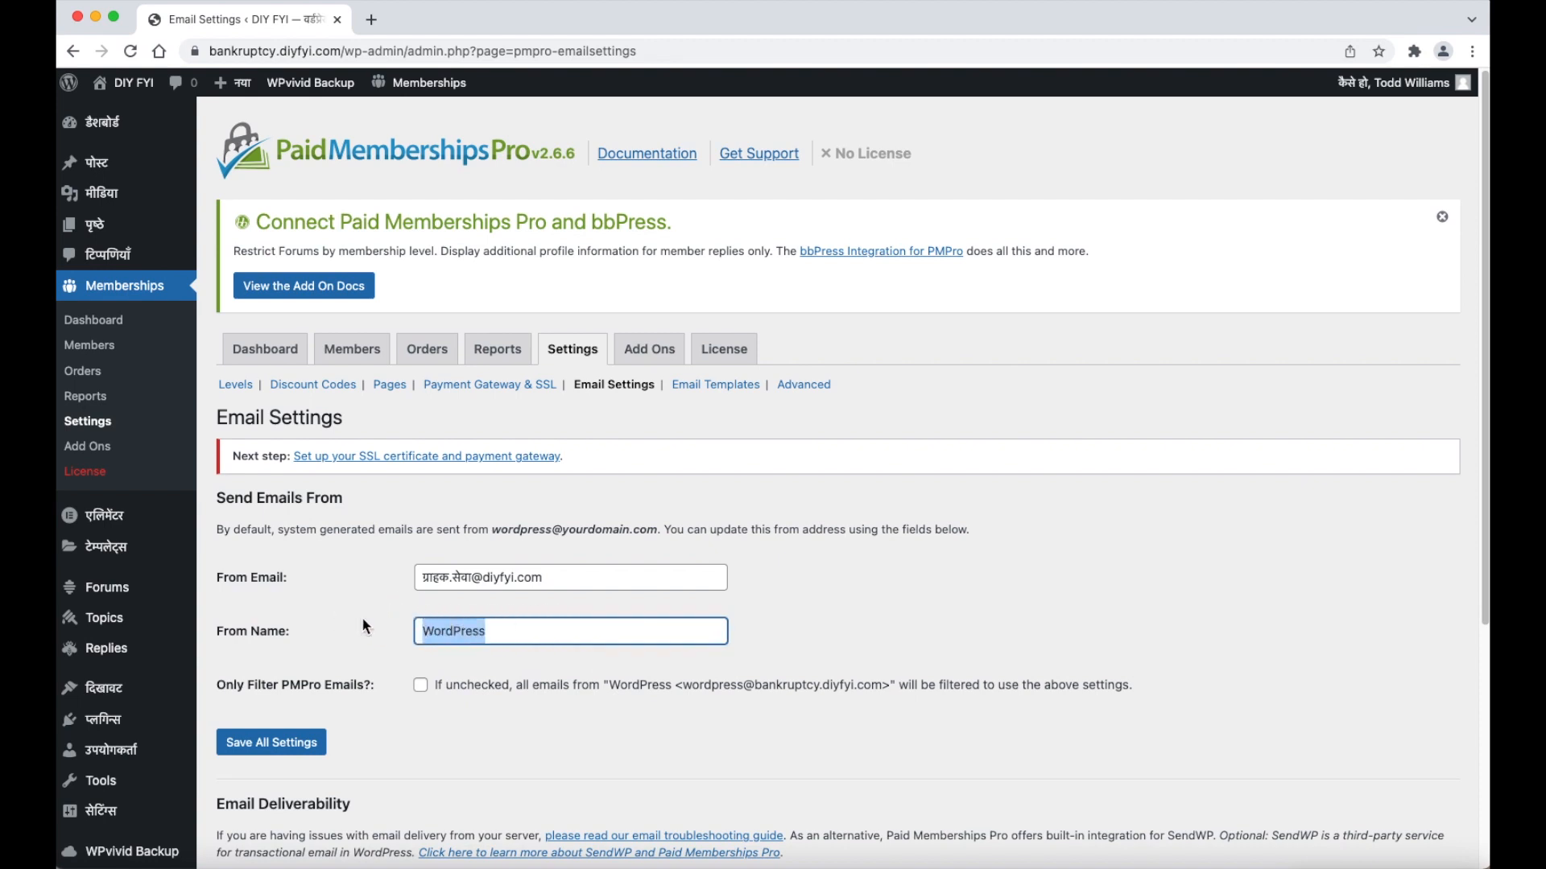
type("d")
key("Down")
key("Return")
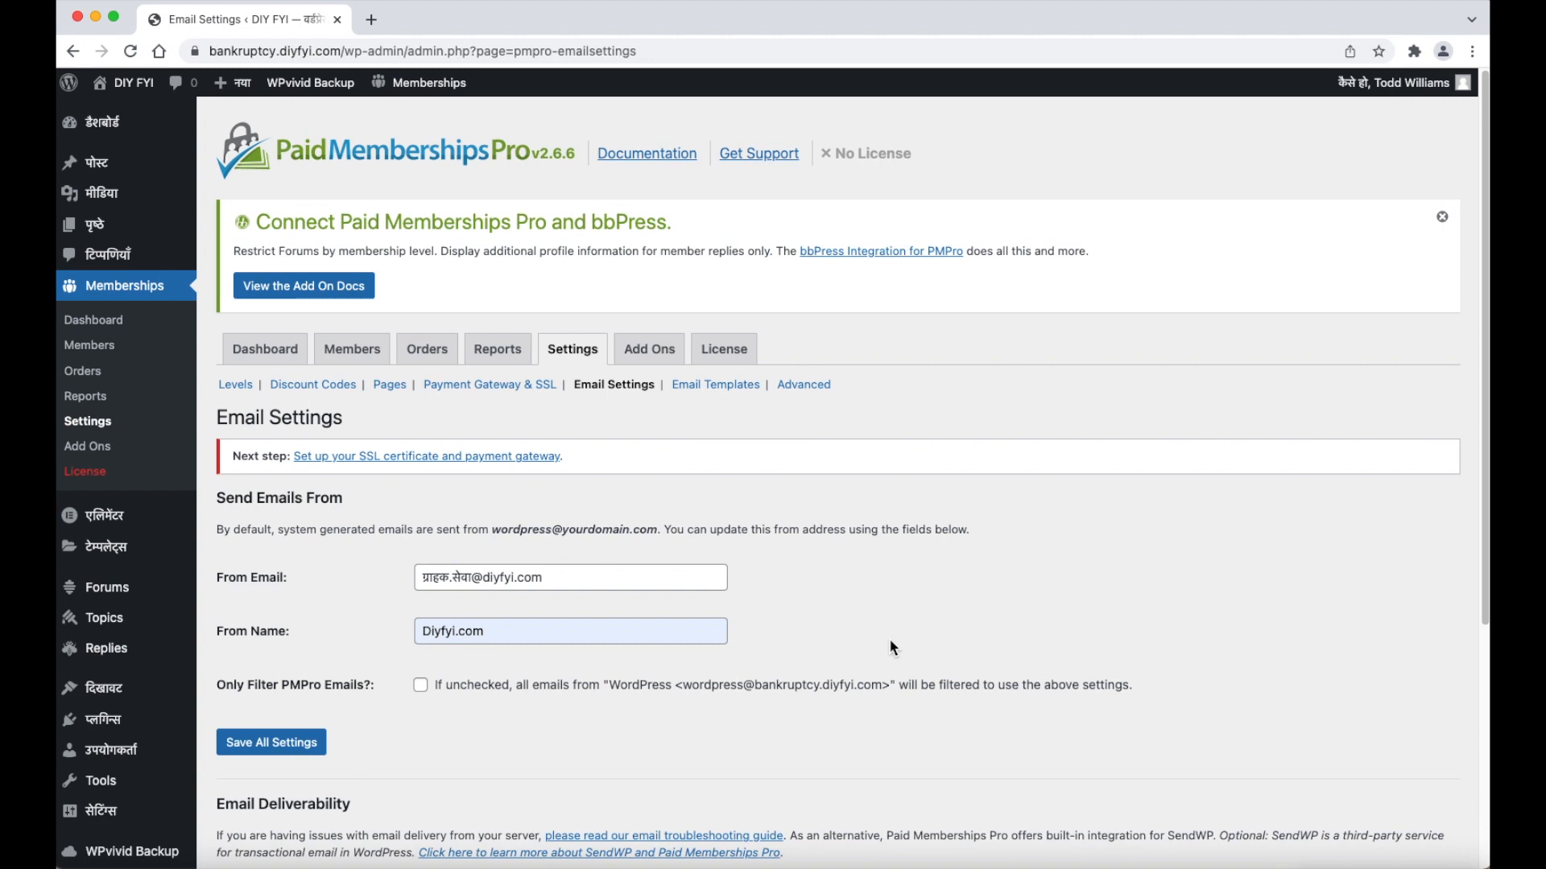
Enable Only Filter PMPro Emails and save all email settings.
left_click(421, 691)
left_click(421, 689)
left_click(311, 752)
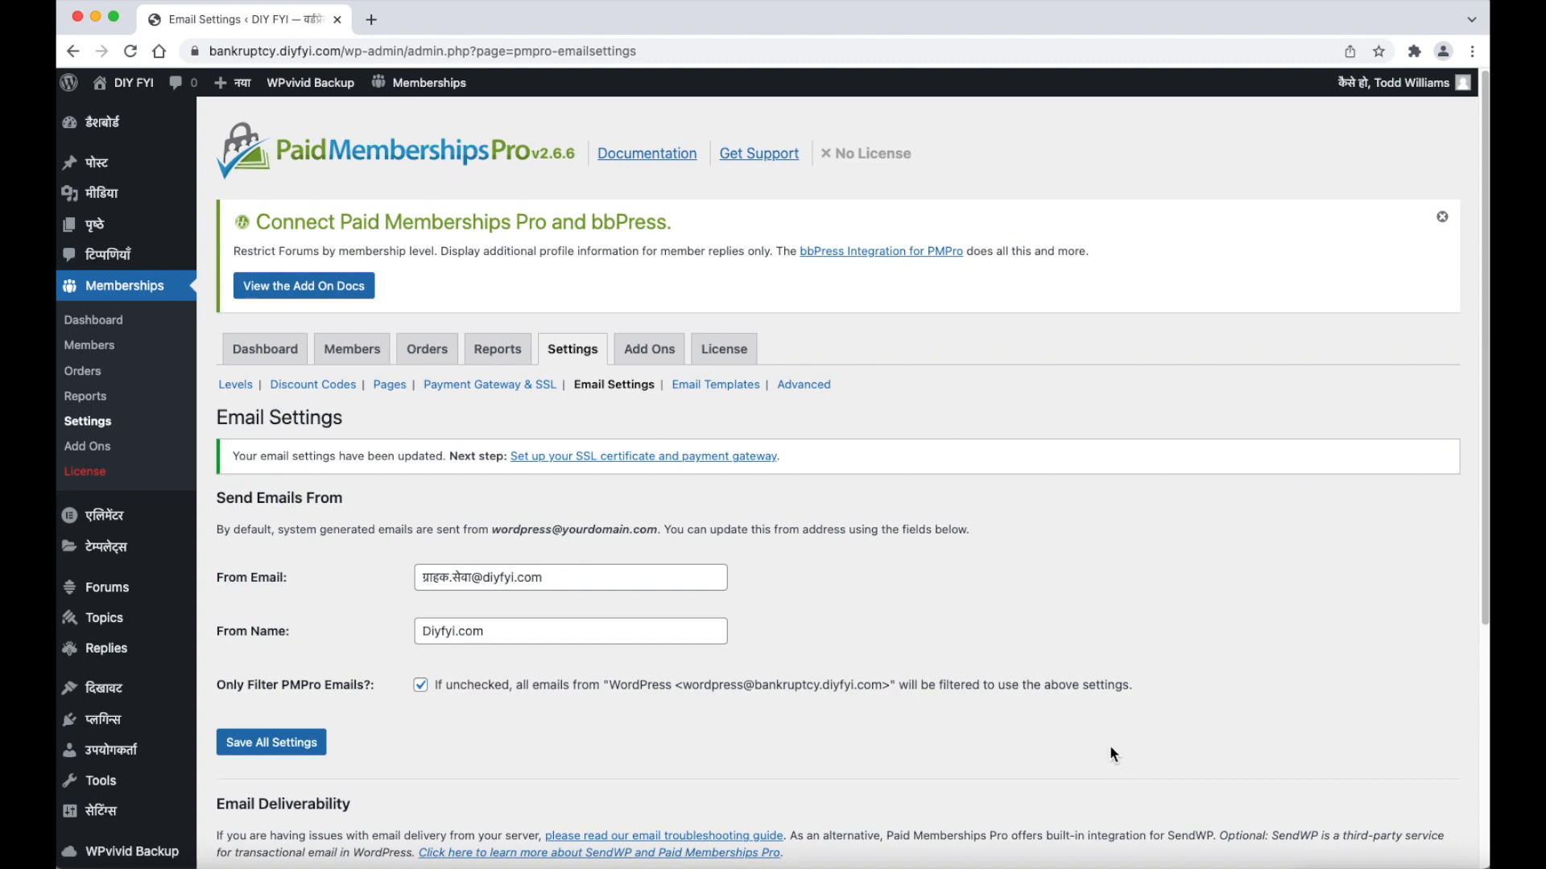
Check the remaining email settings, then open the Membership Expiring email template and view its subject and body.
scroll(1111, 754, "down", 5)
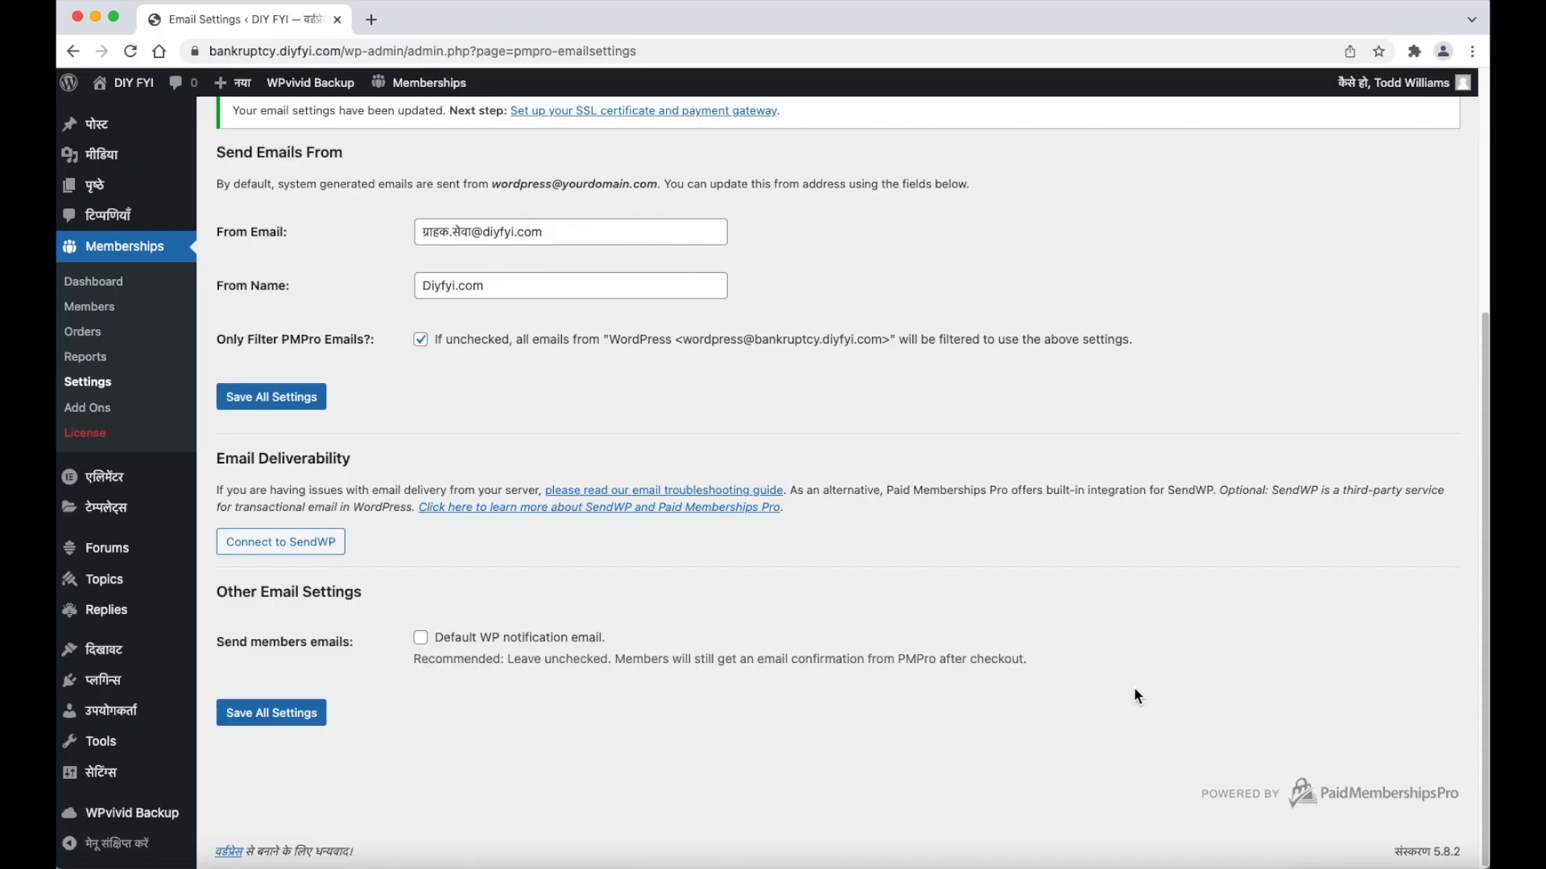
scroll(1135, 691, "up", 5)
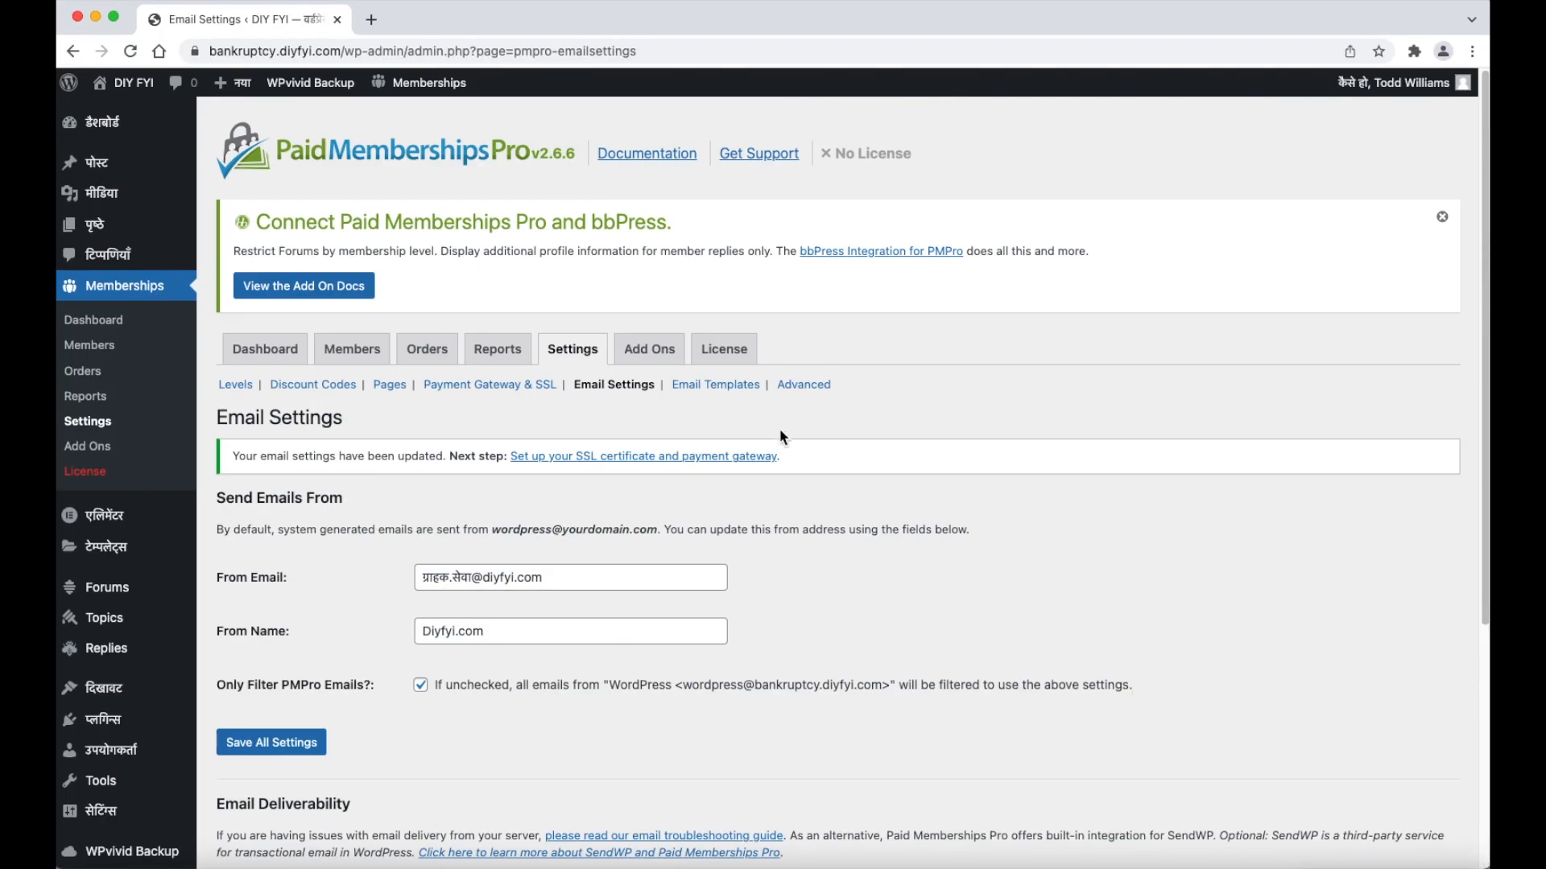
left_click(748, 394)
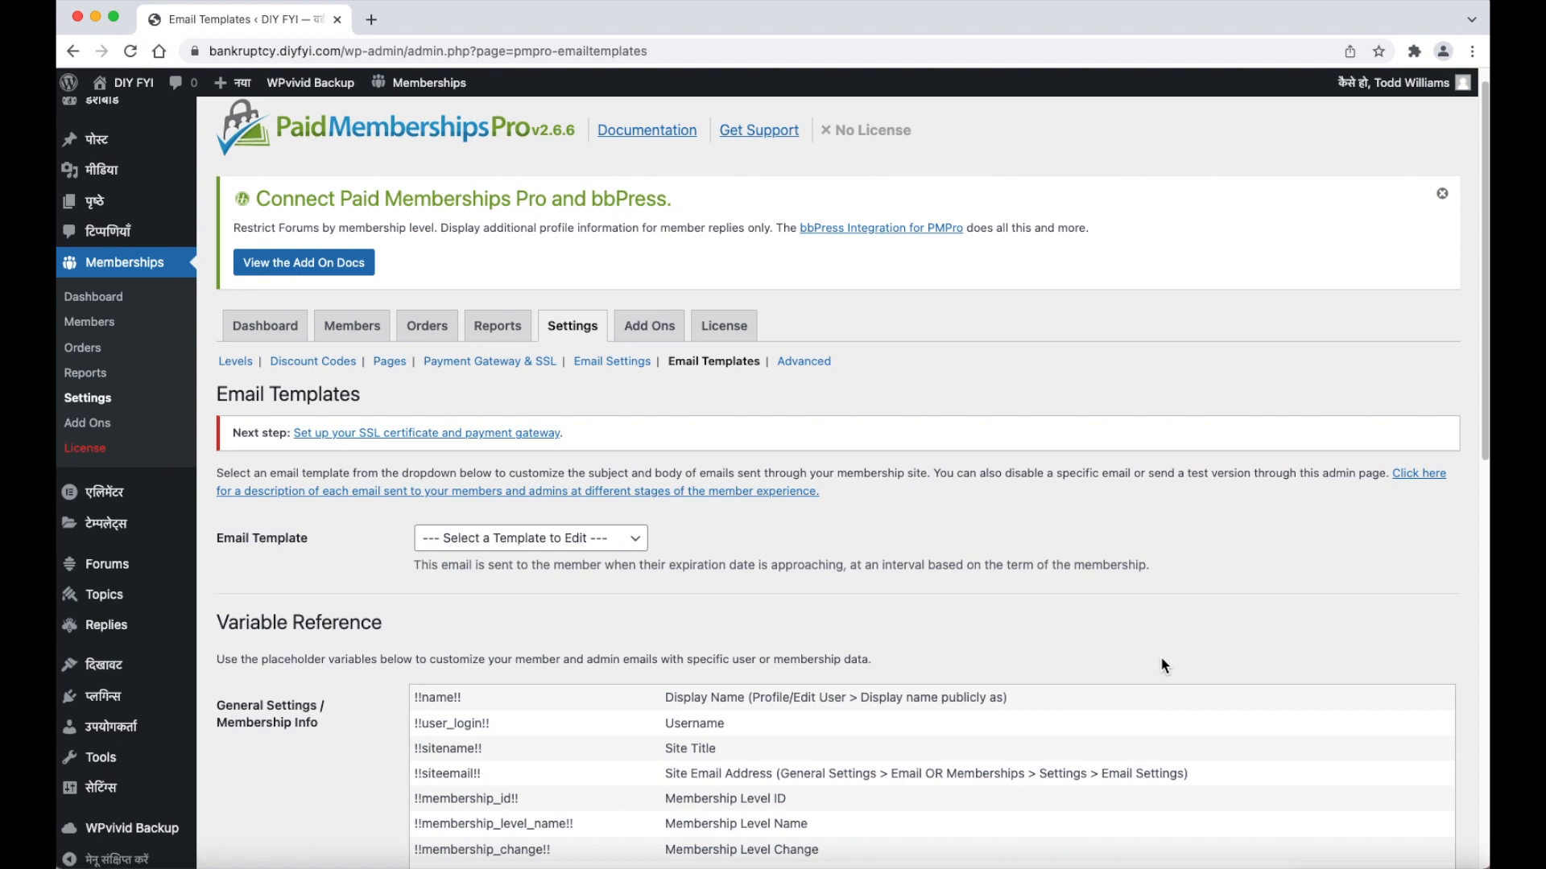
left_click(624, 539)
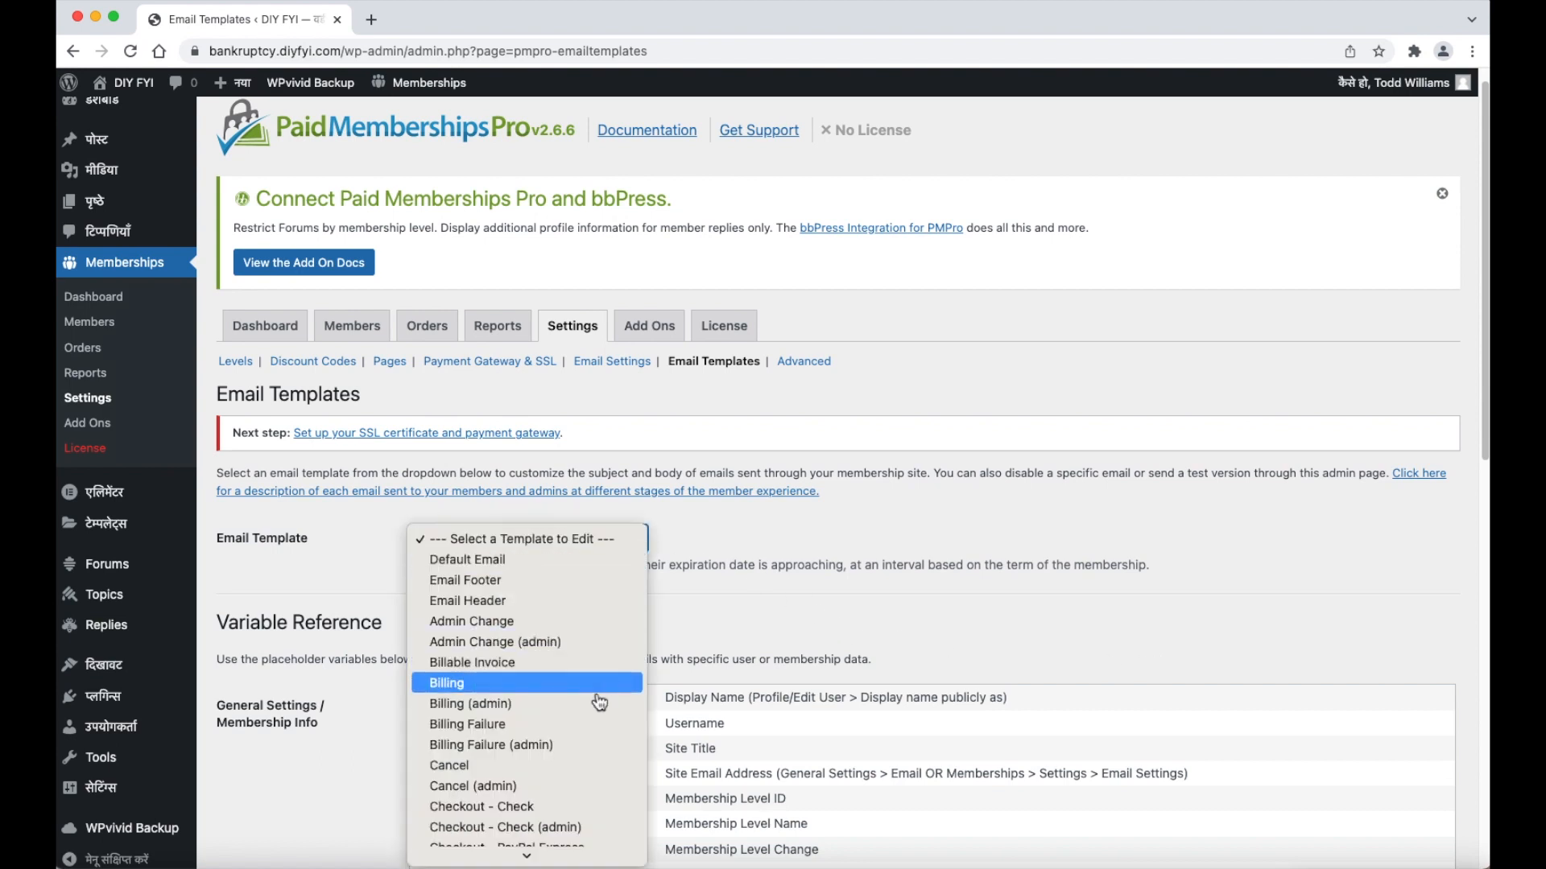
scroll(597, 724, "down", 2)
scroll(596, 779, "down", 5)
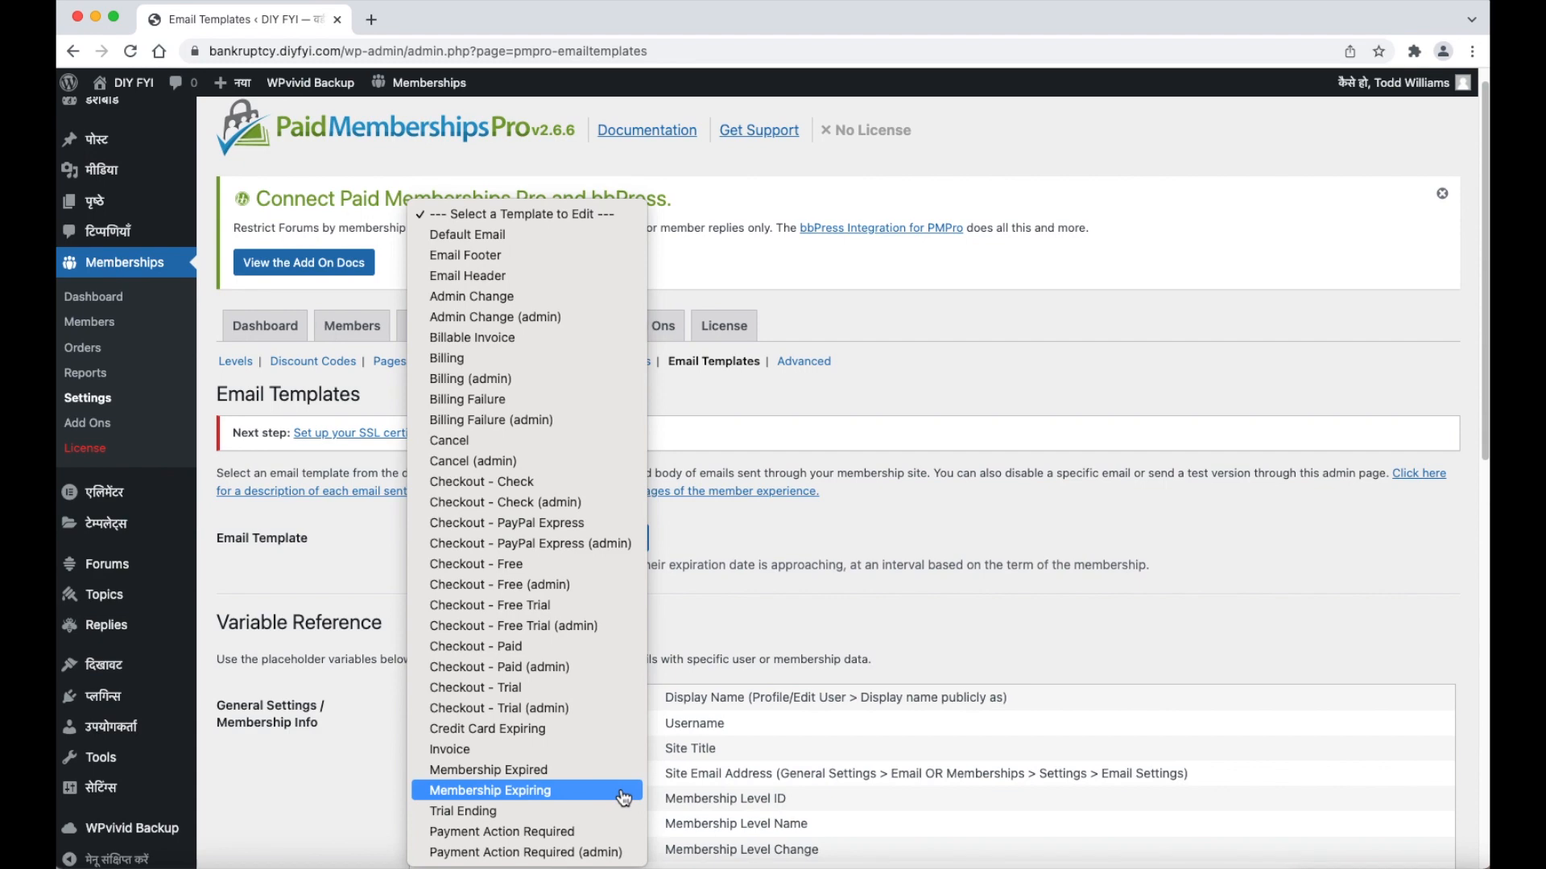
left_click(624, 797)
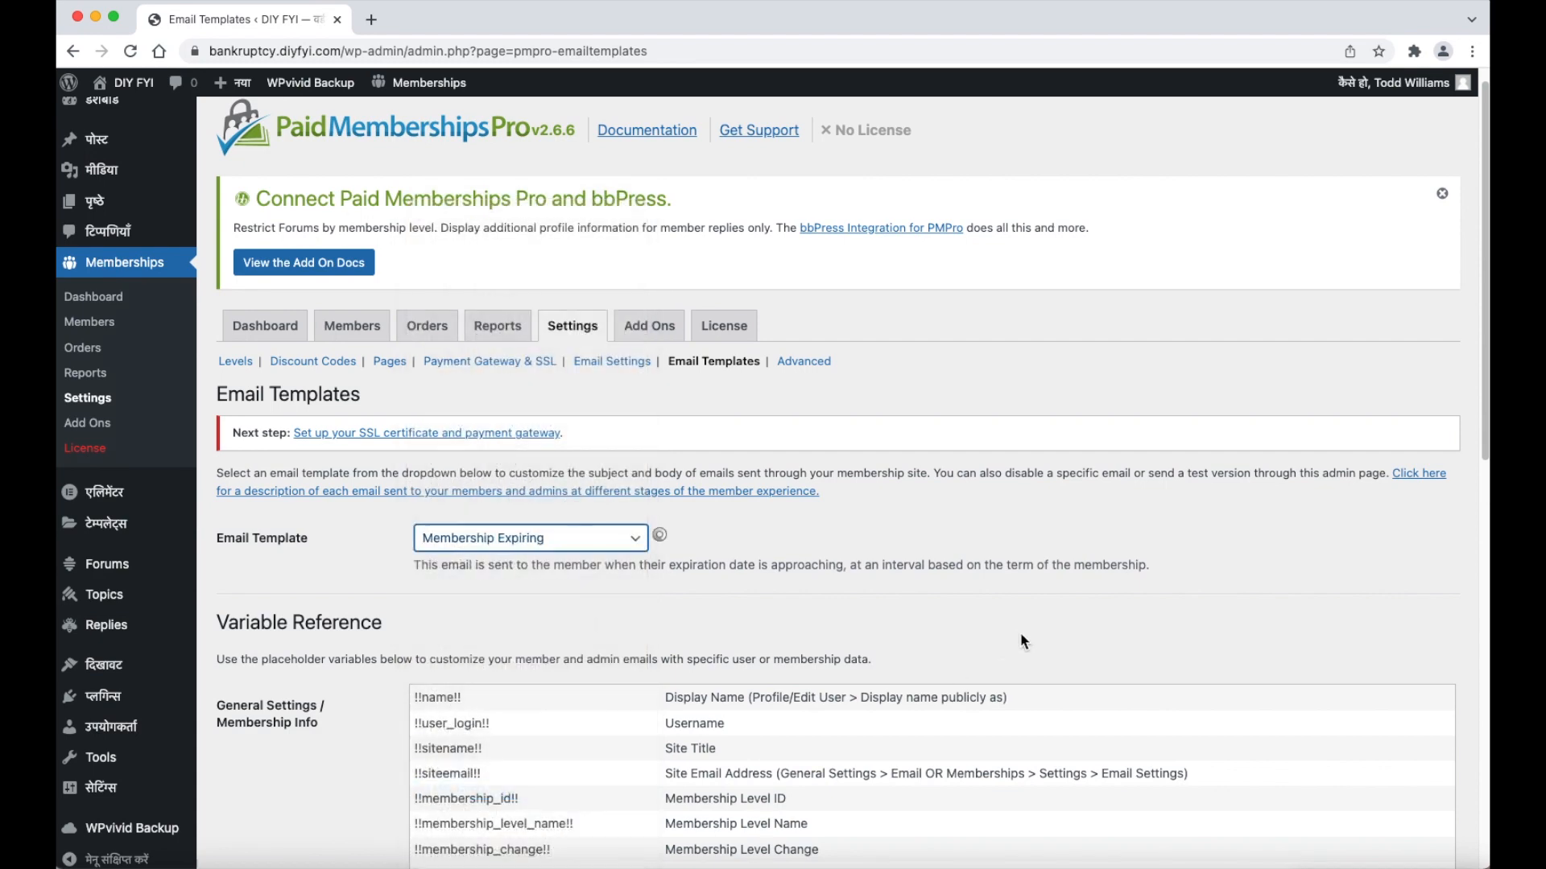
scroll(1063, 664, "down", 3)
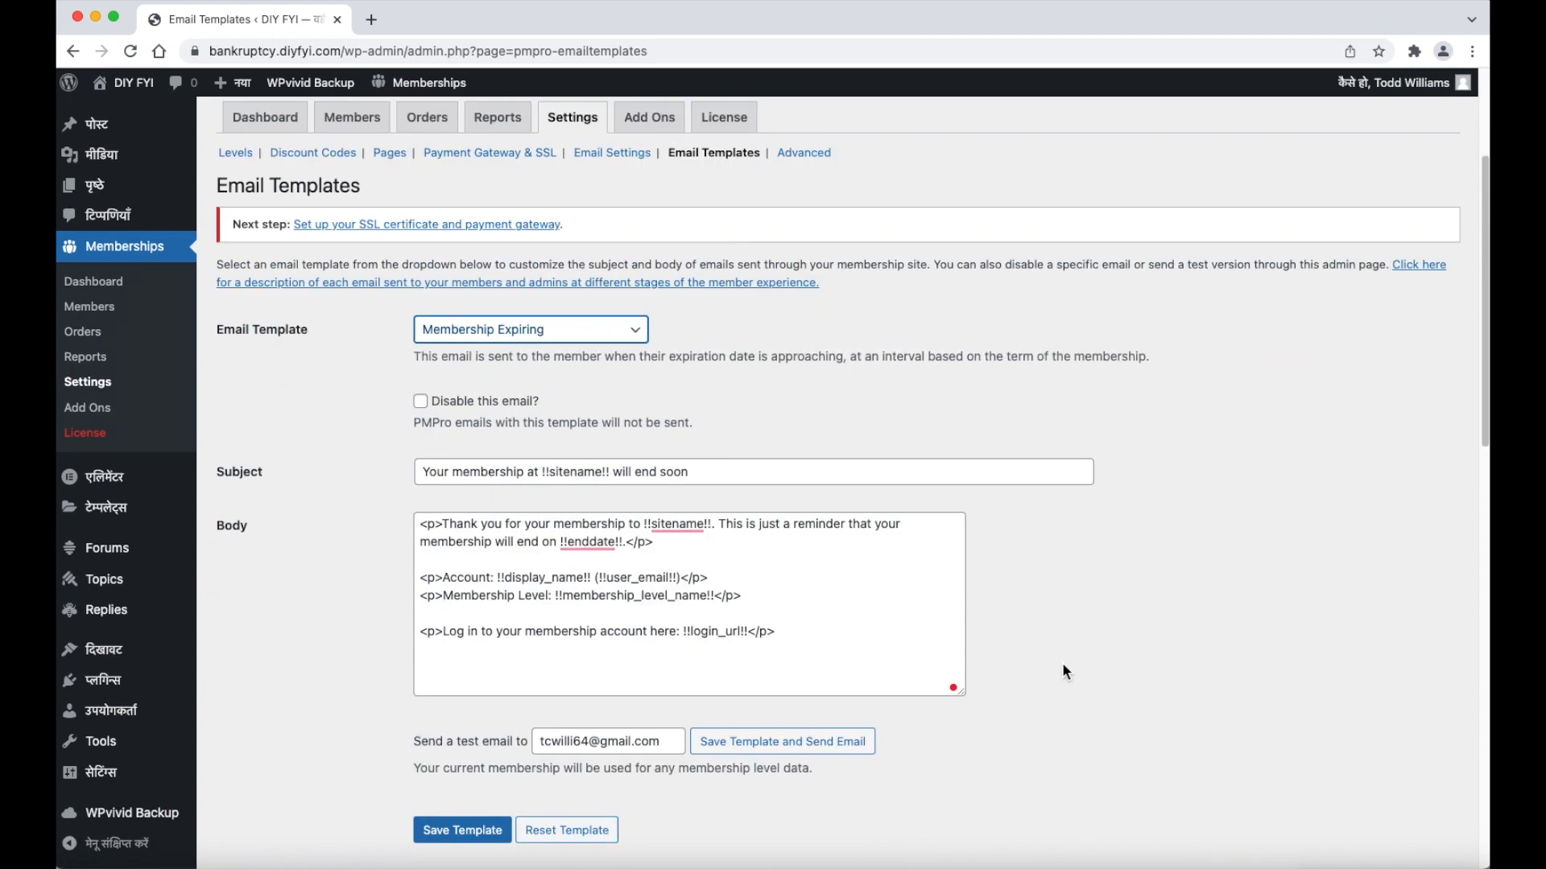
In the Membership Expiring email body, replace "Thank you for your membership to" with the copied Hindi text "आपकी सदस्यता के लिए धन्यवाद".
left_click(608, 541)
left_click_drag(564, 524, 443, 524)
right_click(444, 524)
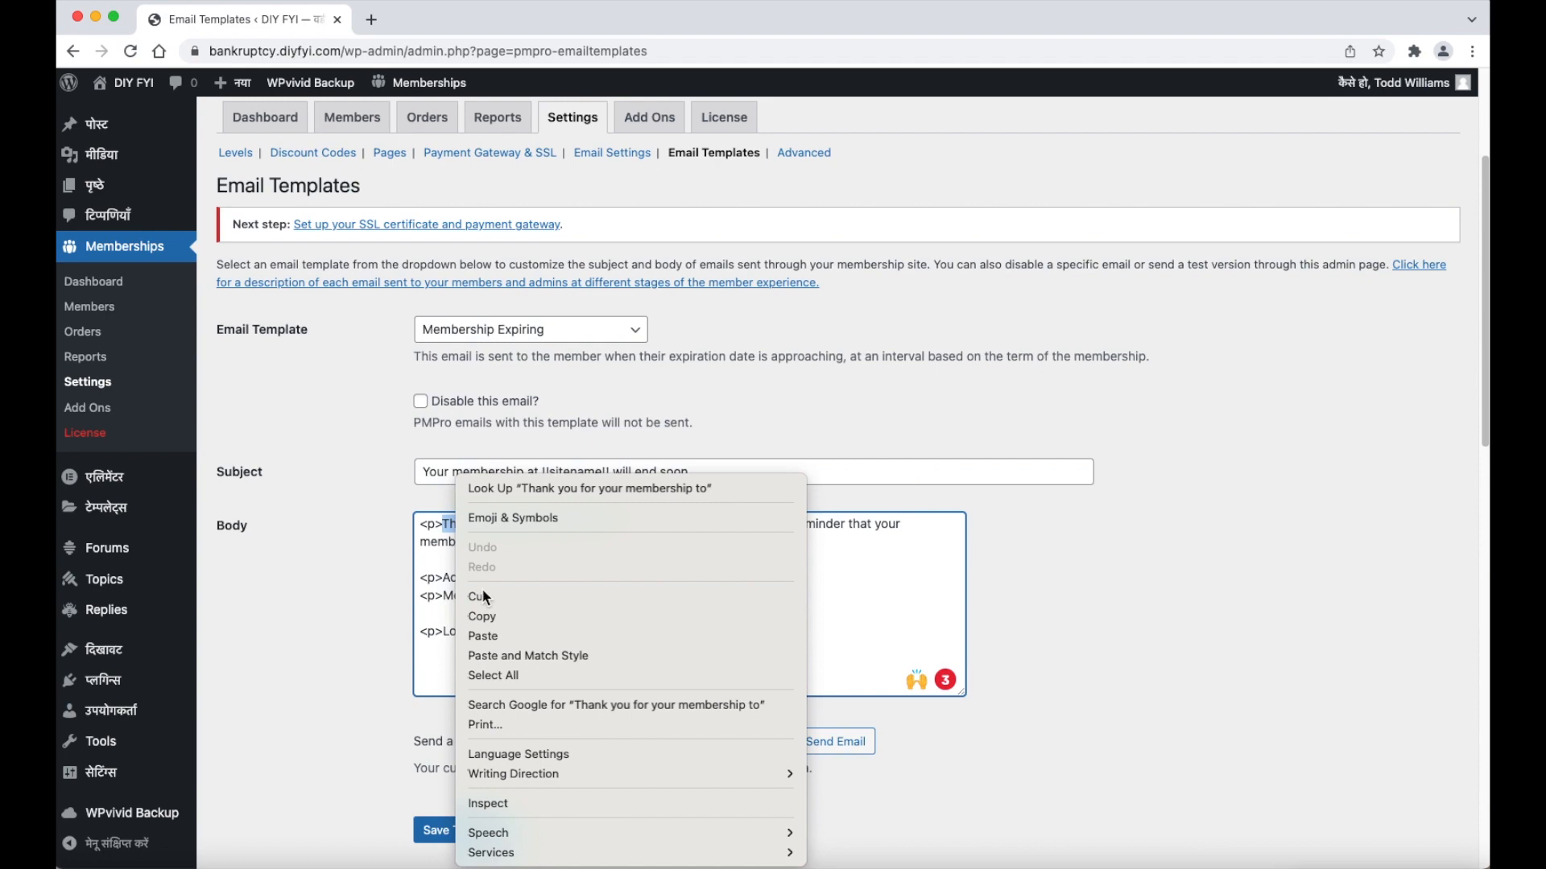
left_click(491, 636)
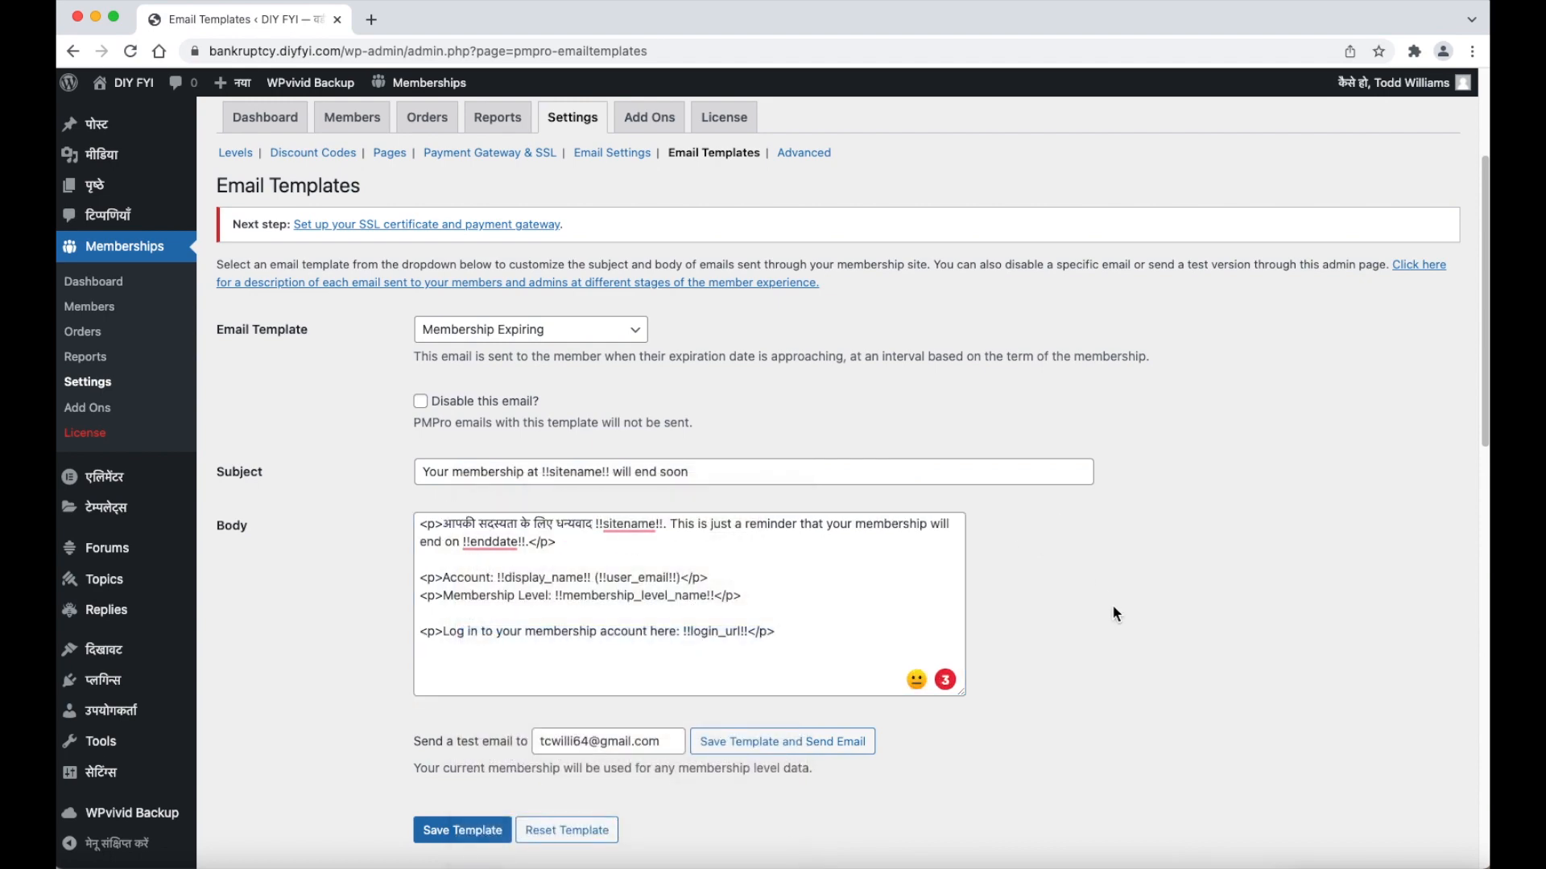
Look up the !!sitename!! placeholder in the Variable Reference, then reset the email template choice to "--- Select a Template to Edit ---".
scroll(1112, 608, "down", 8)
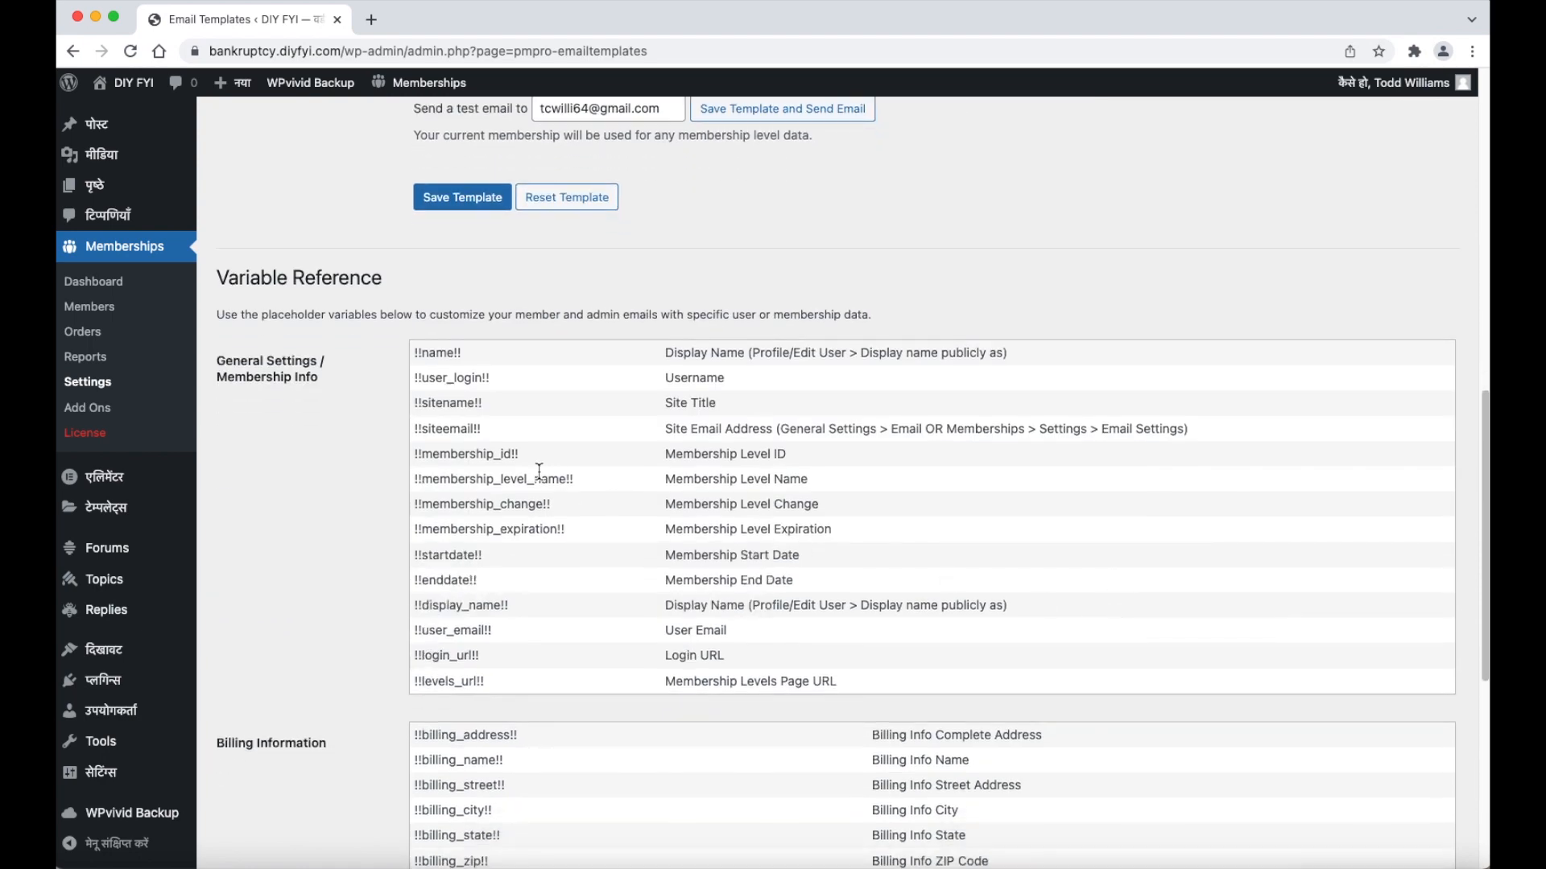
left_click_drag(481, 403, 407, 400)
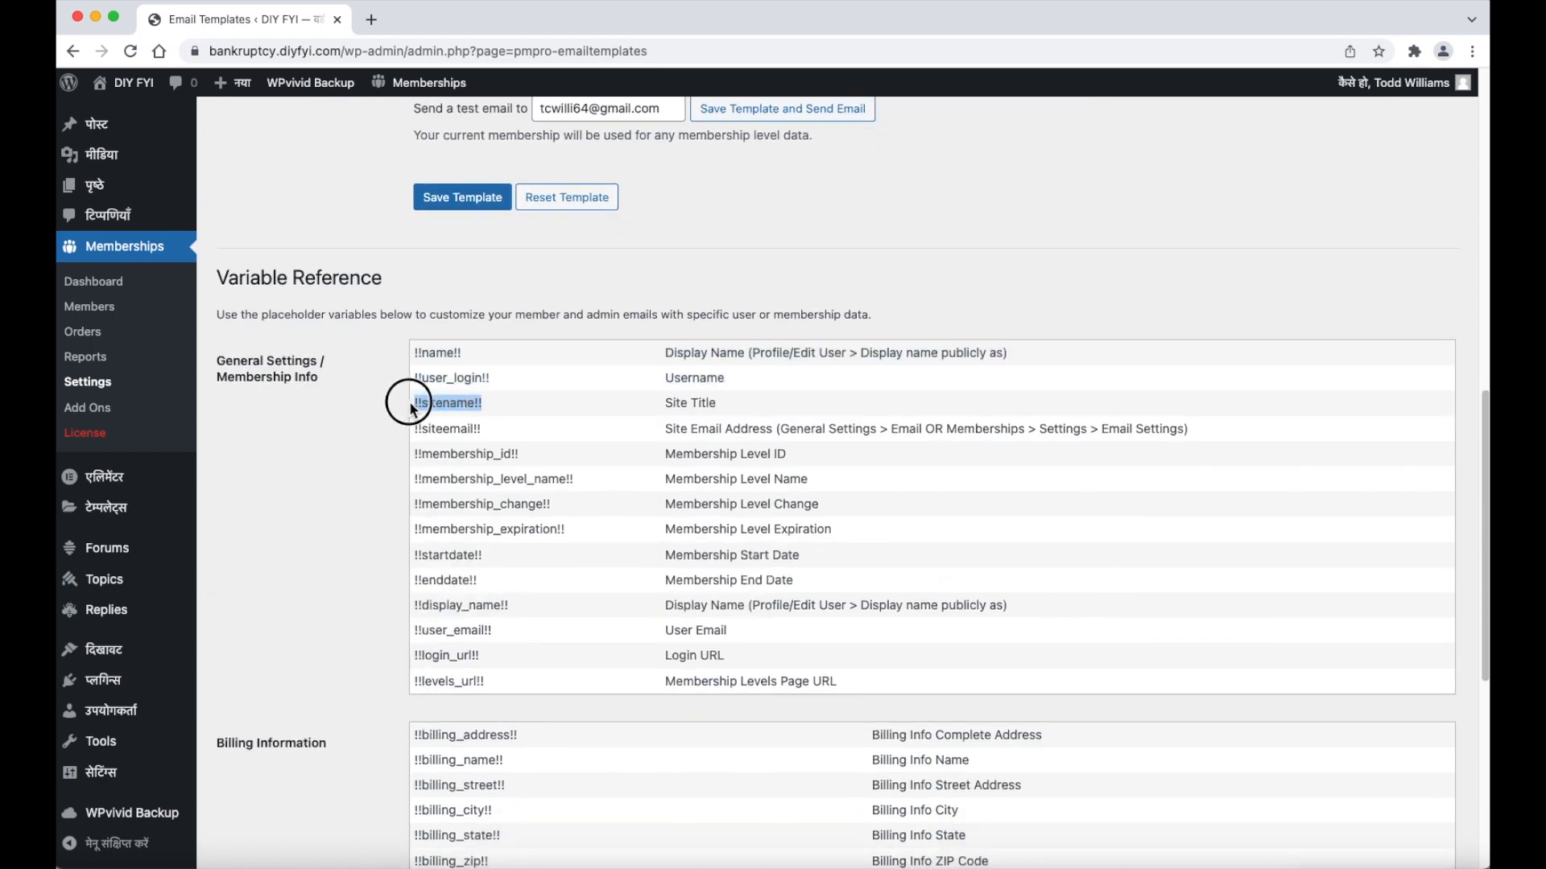
left_click(1159, 311)
scroll(1156, 312, "up", 4)
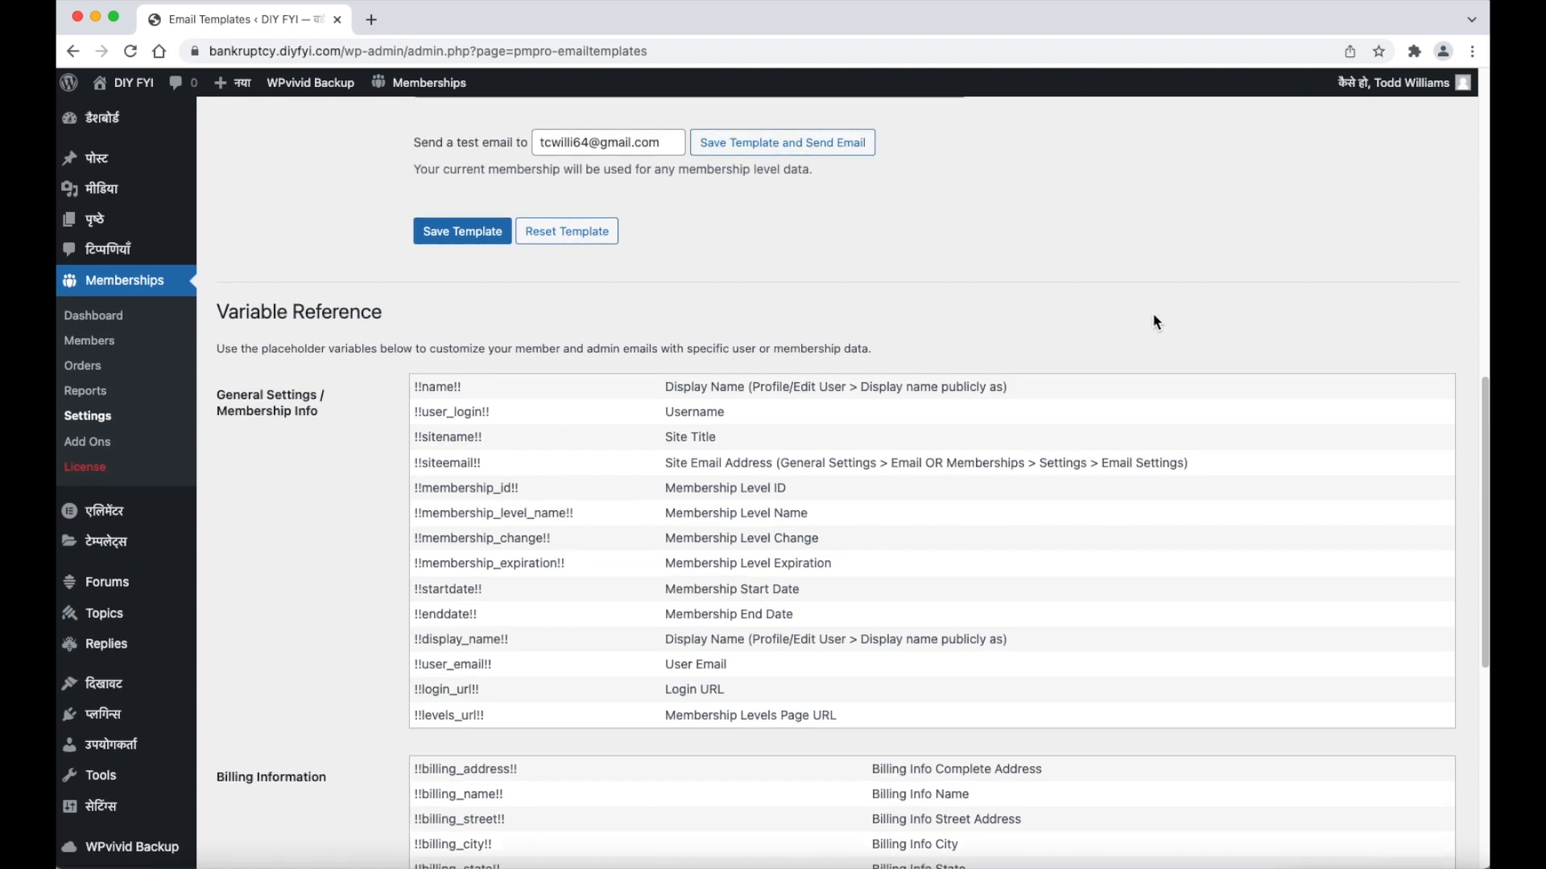
scroll(1146, 323, "up", 10)
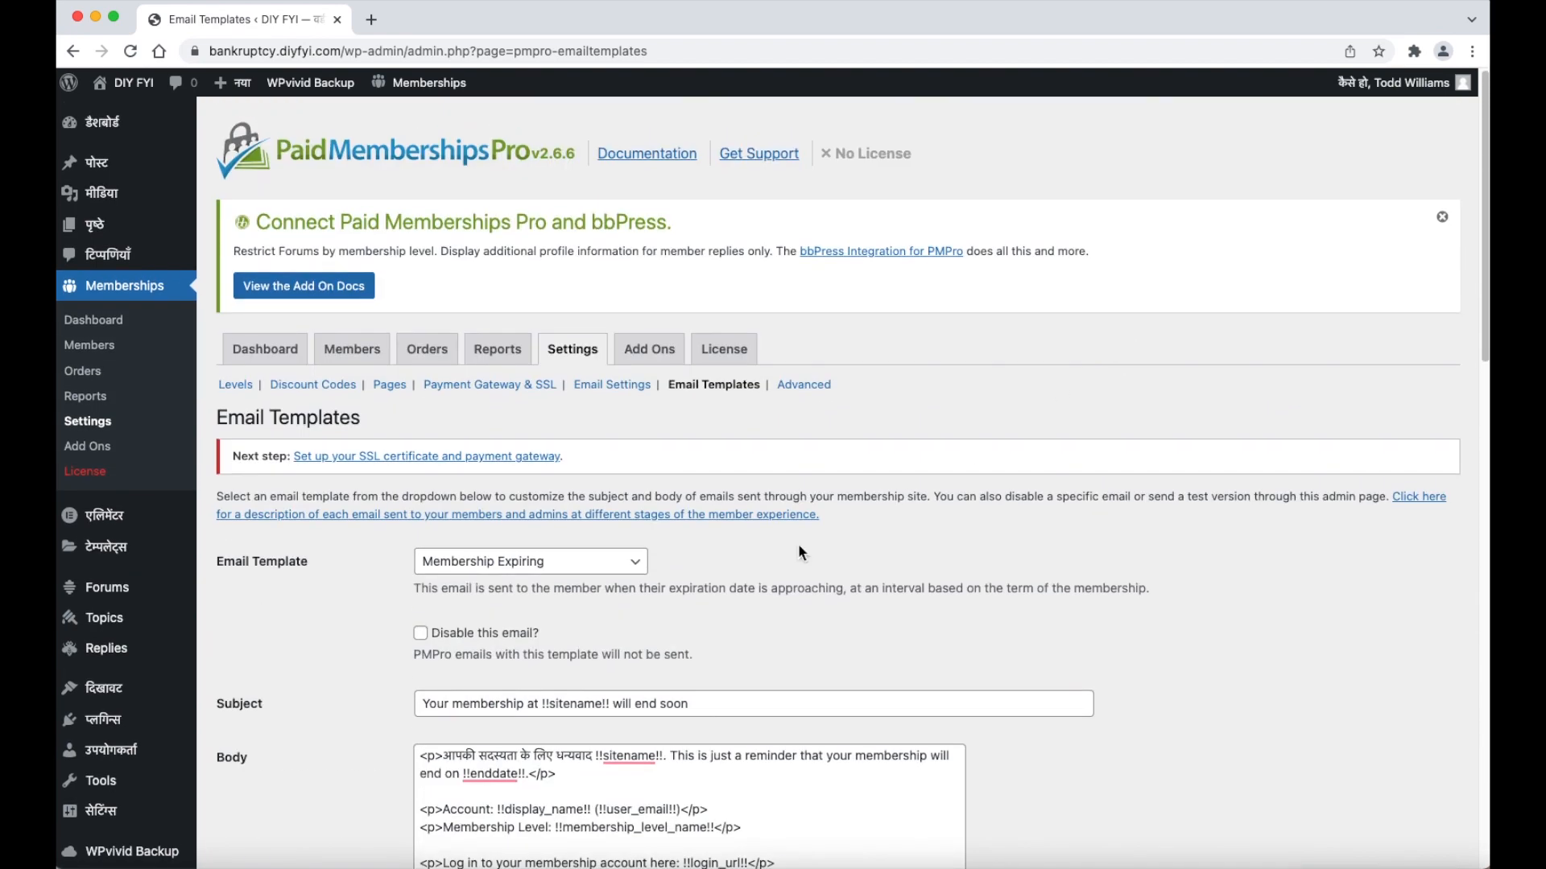
left_click(634, 564)
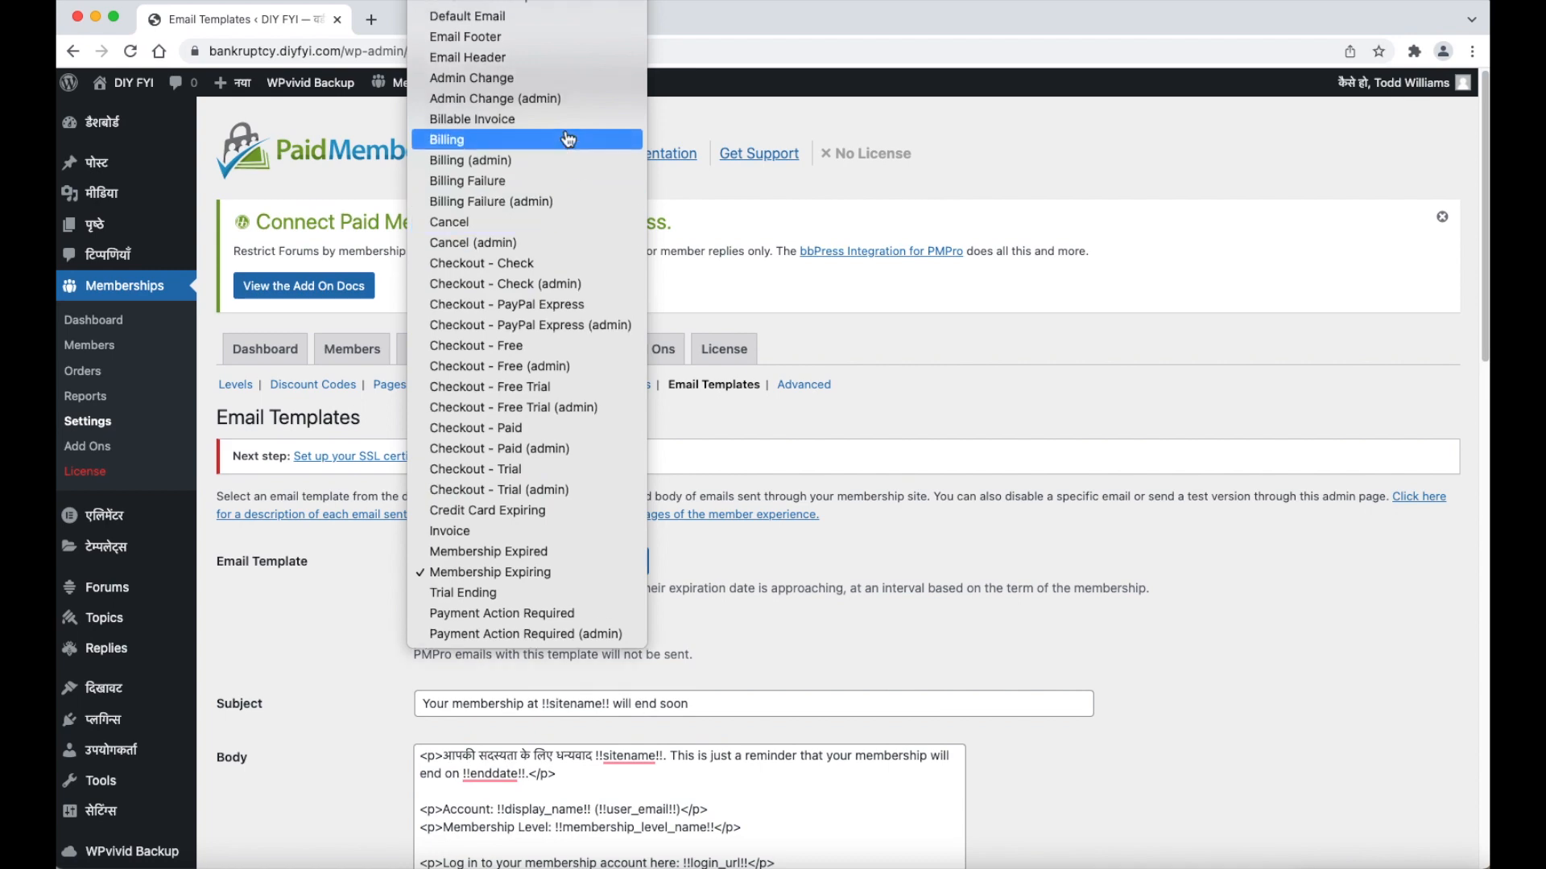
left_click(588, 16)
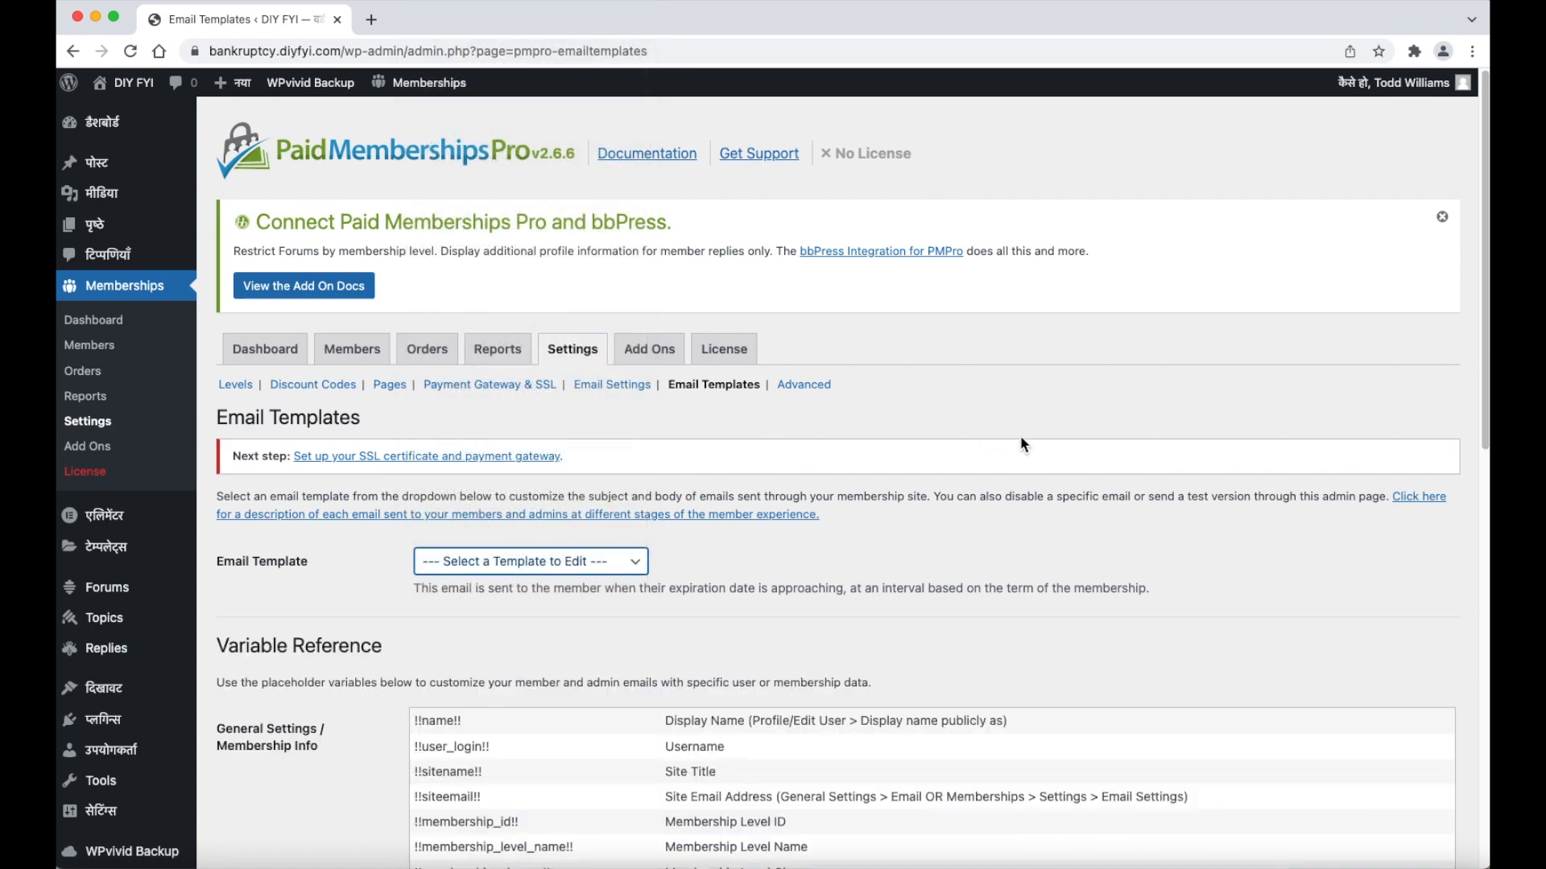
In the advanced membership settings, block Subscriber-role users from the WordPress Dashboard and hide the Toolbar from them.
left_click(834, 390)
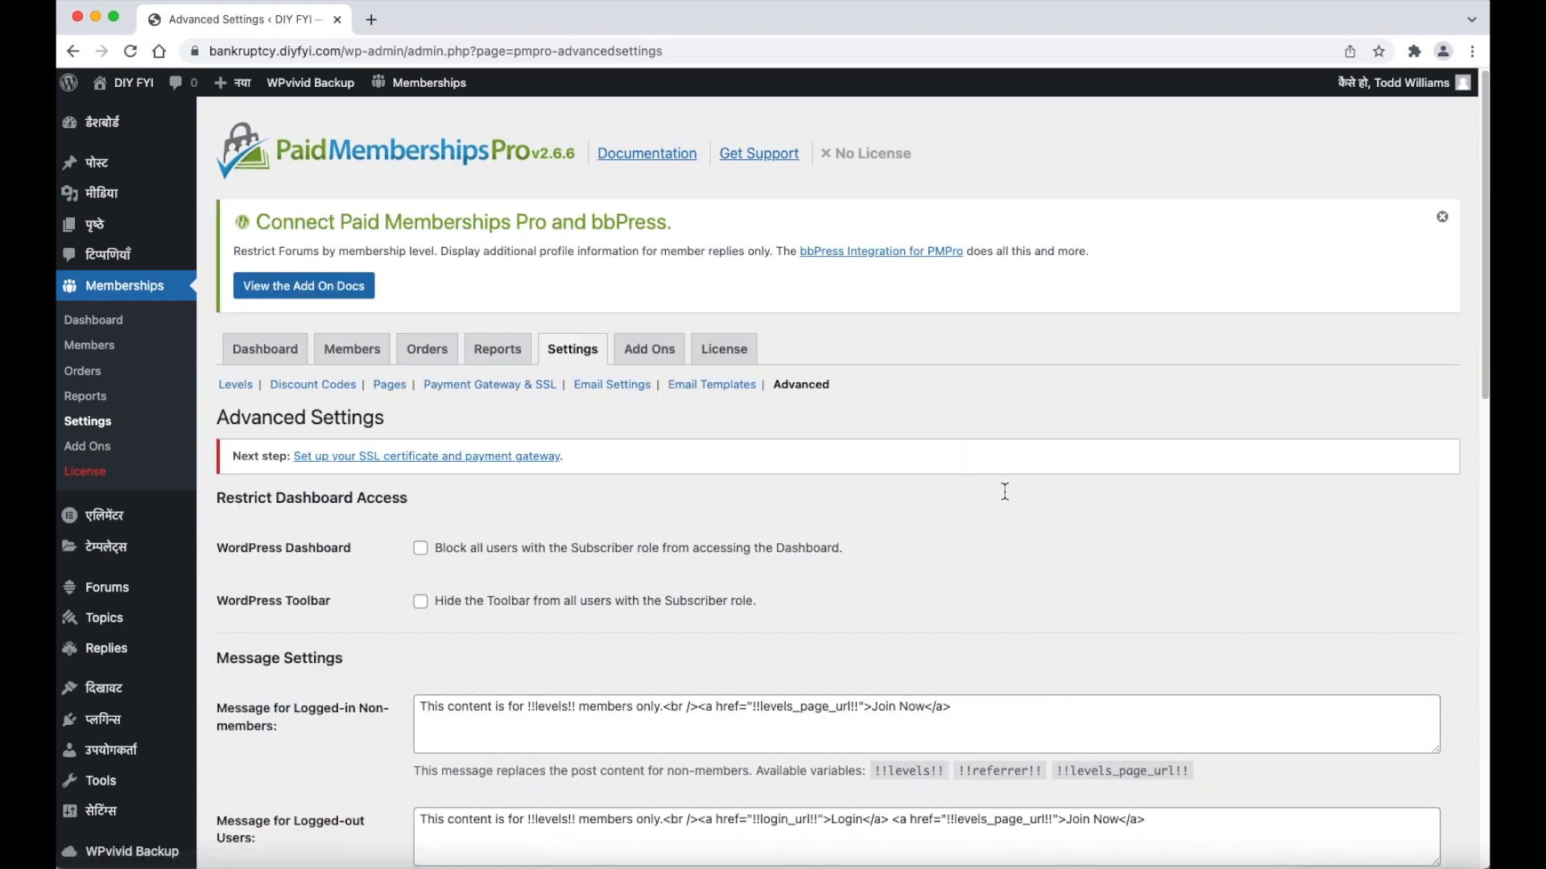
left_click(426, 549)
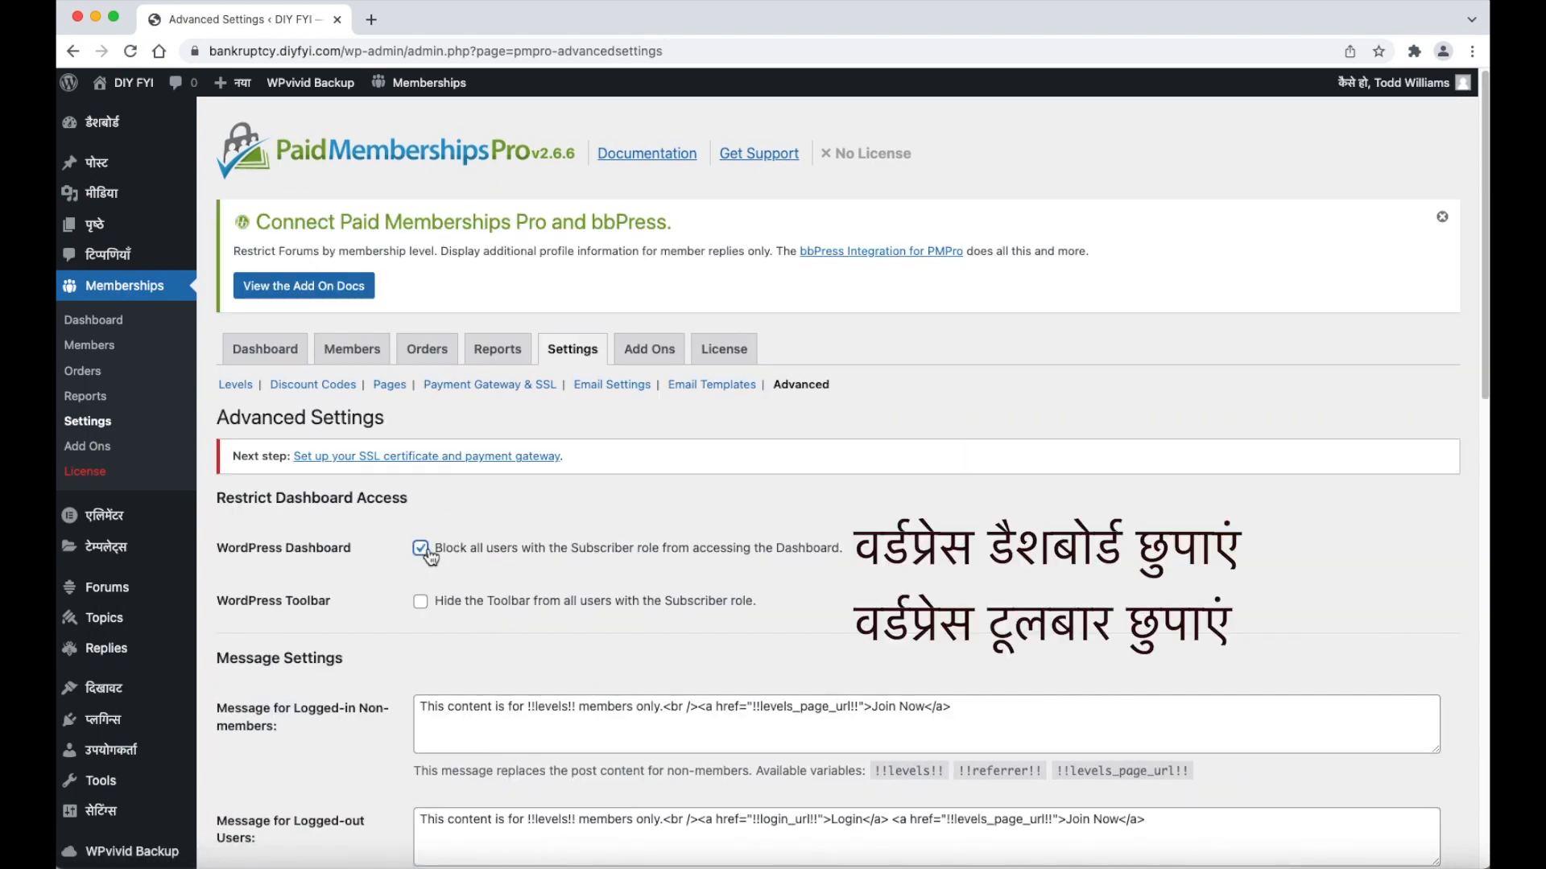
left_click(421, 601)
Choose "Yes - Only members will see restricted posts/pages" for filtering searches and archives, and "No - Hide excerpts" for non-members.
scroll(995, 604, "down", 5)
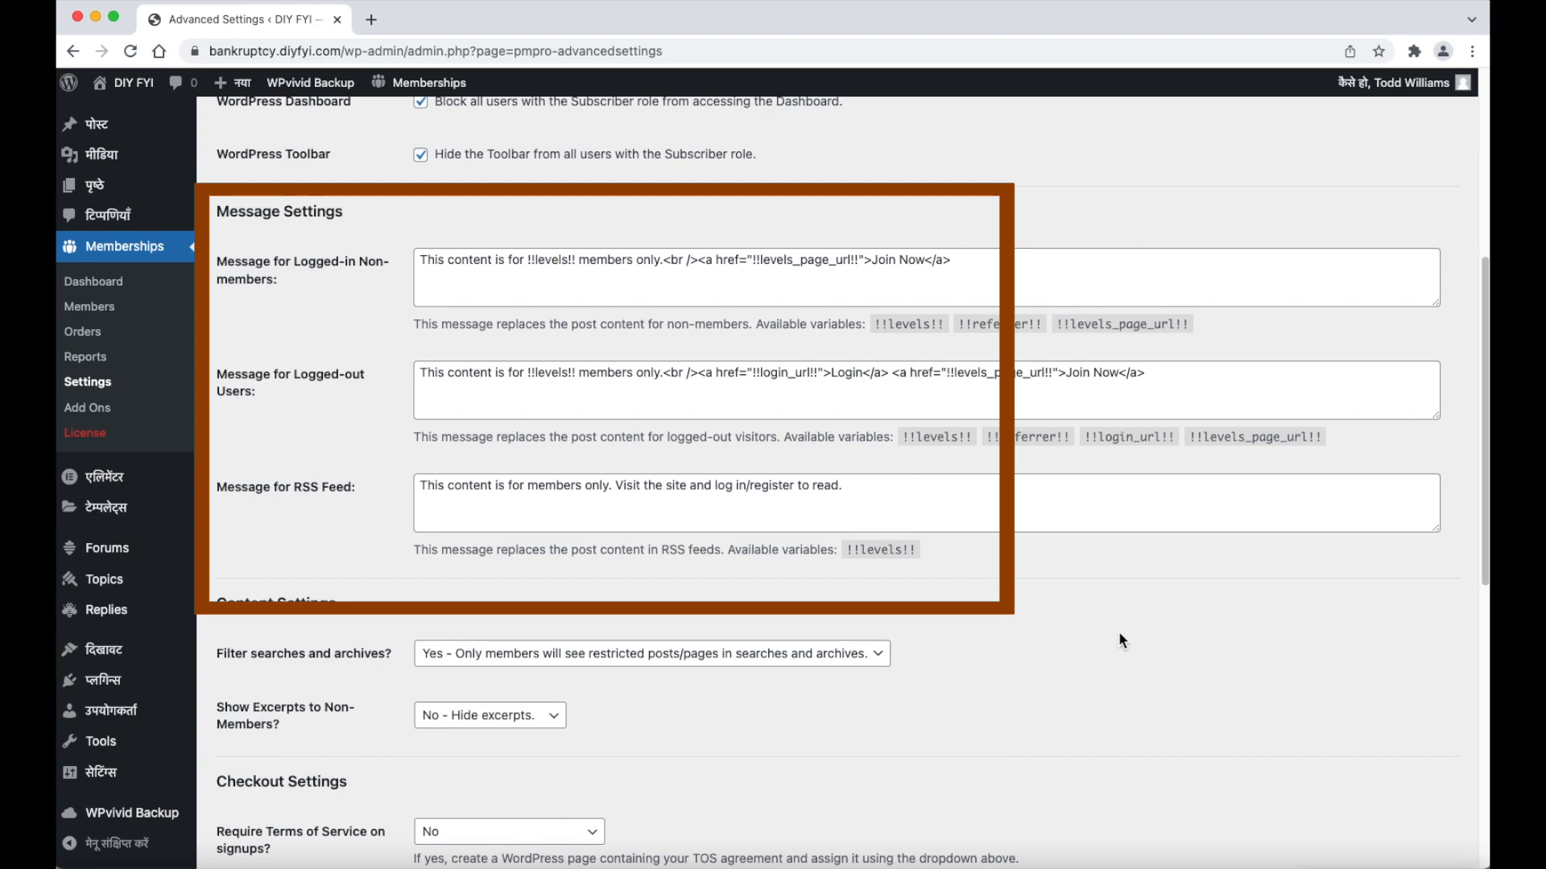
scroll(1119, 633, "down", 6)
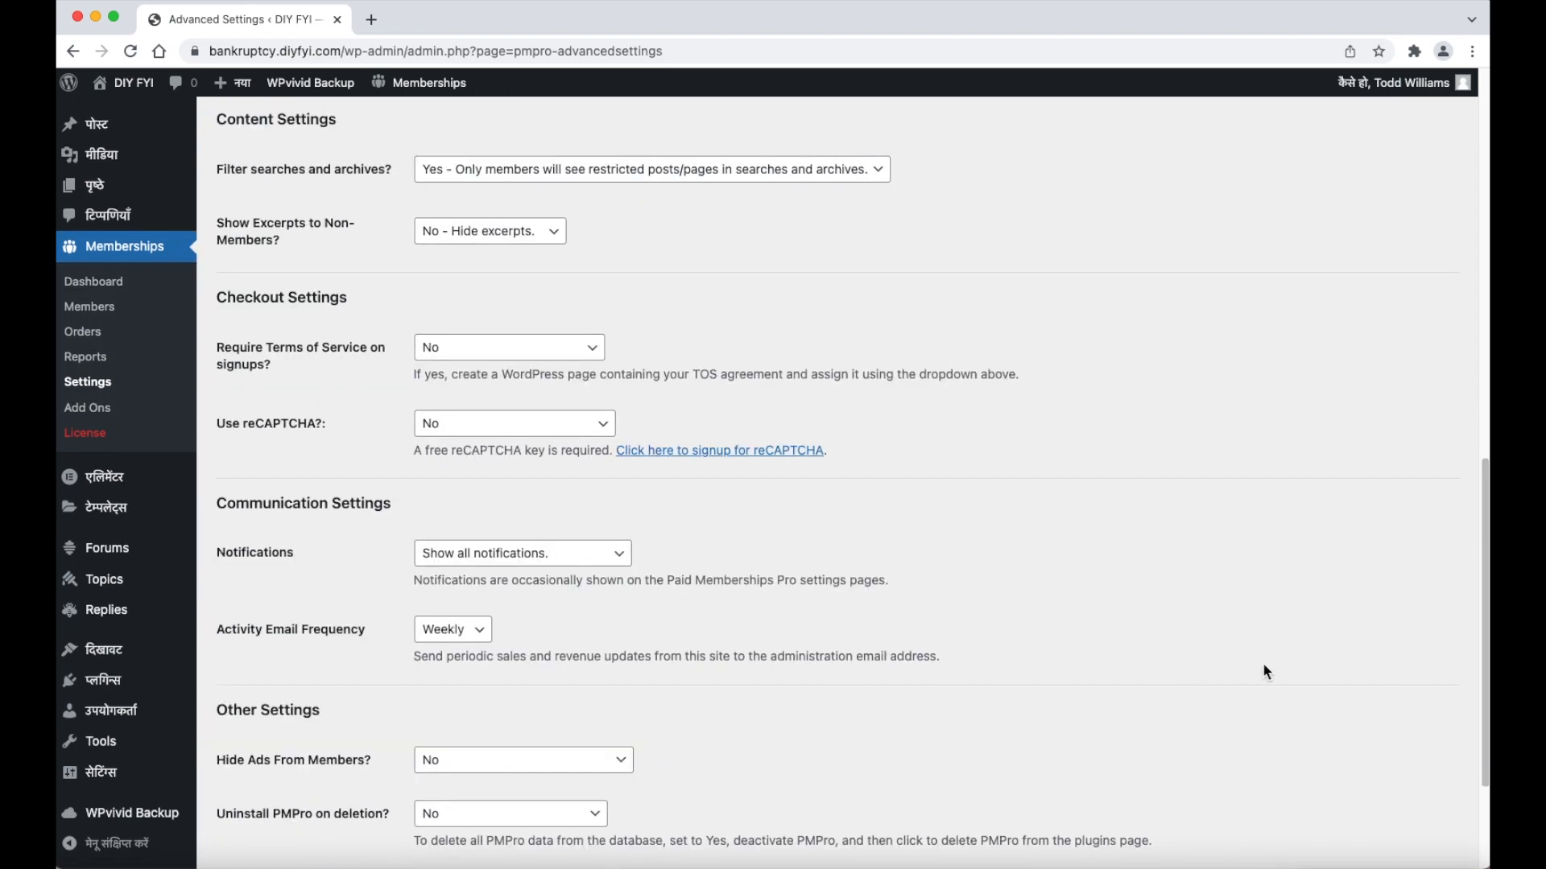
left_click(885, 169)
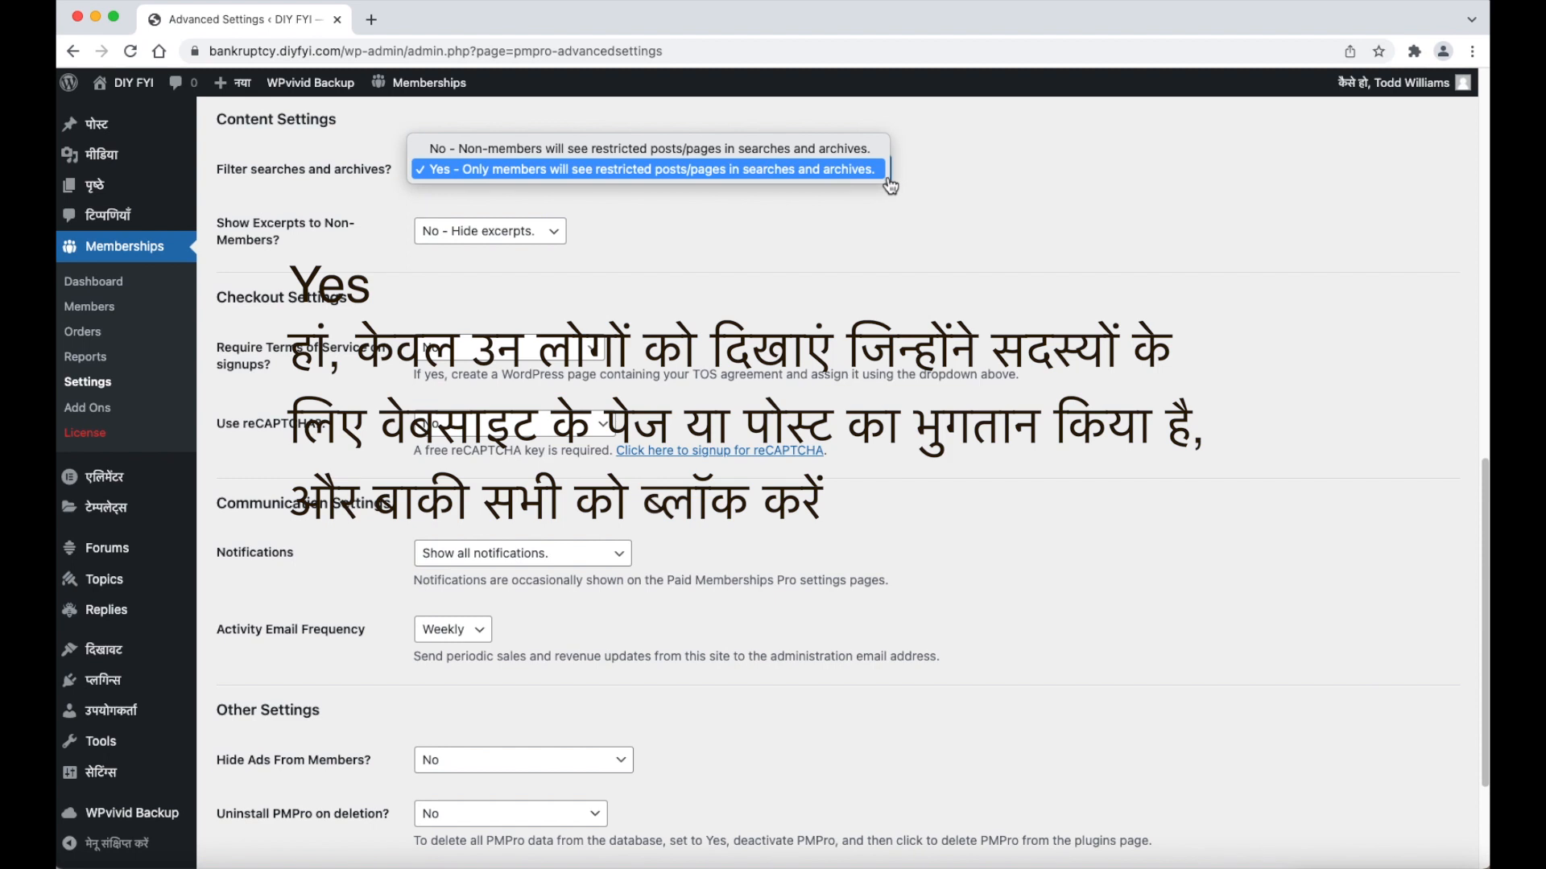
left_click(886, 176)
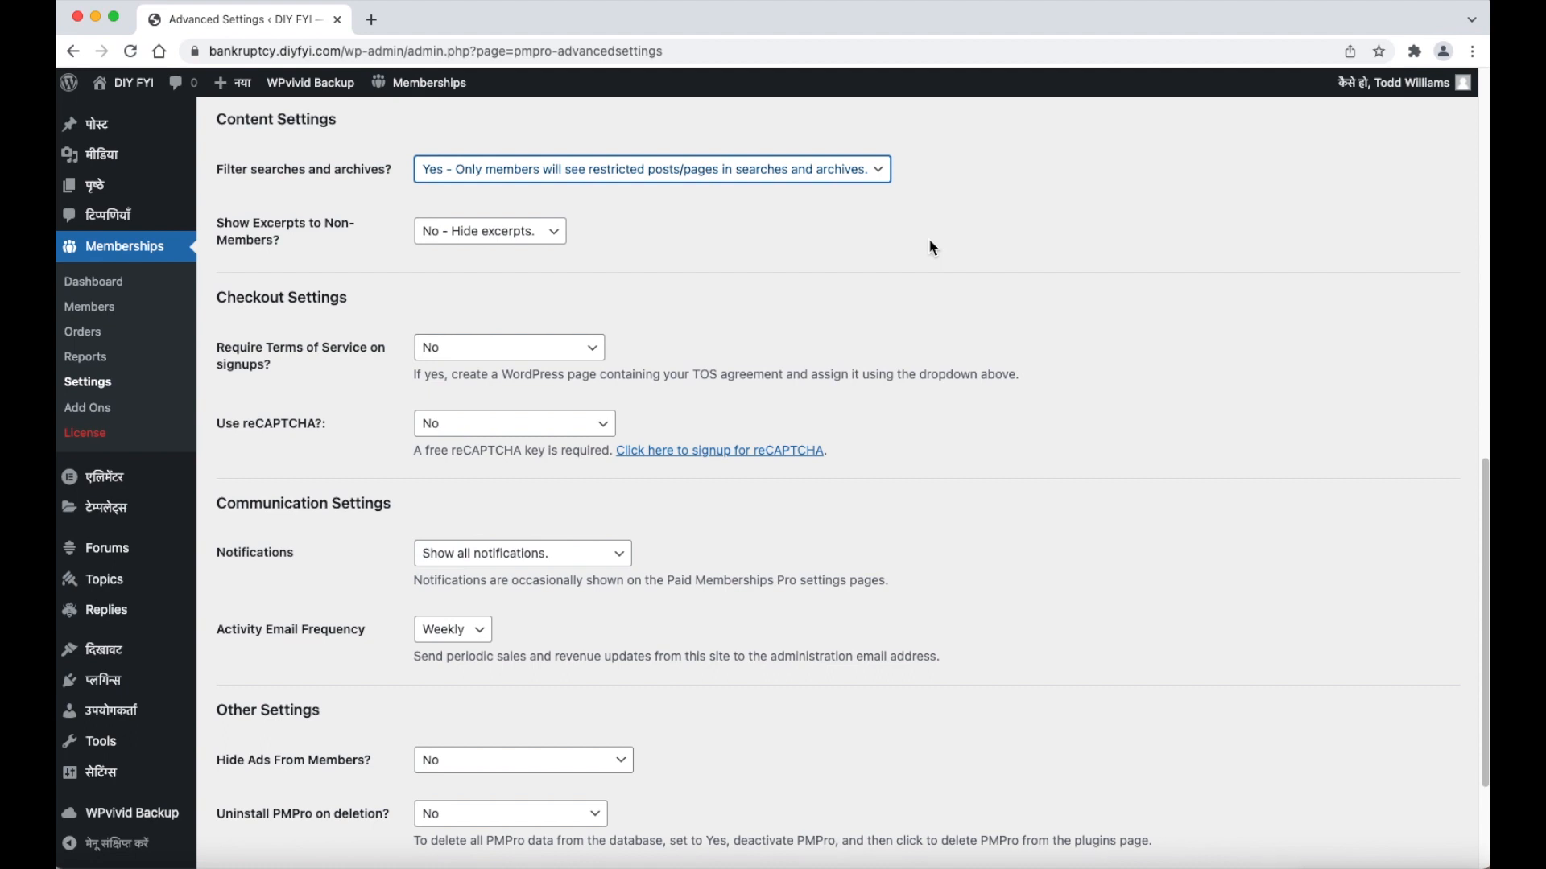
left_click(552, 232)
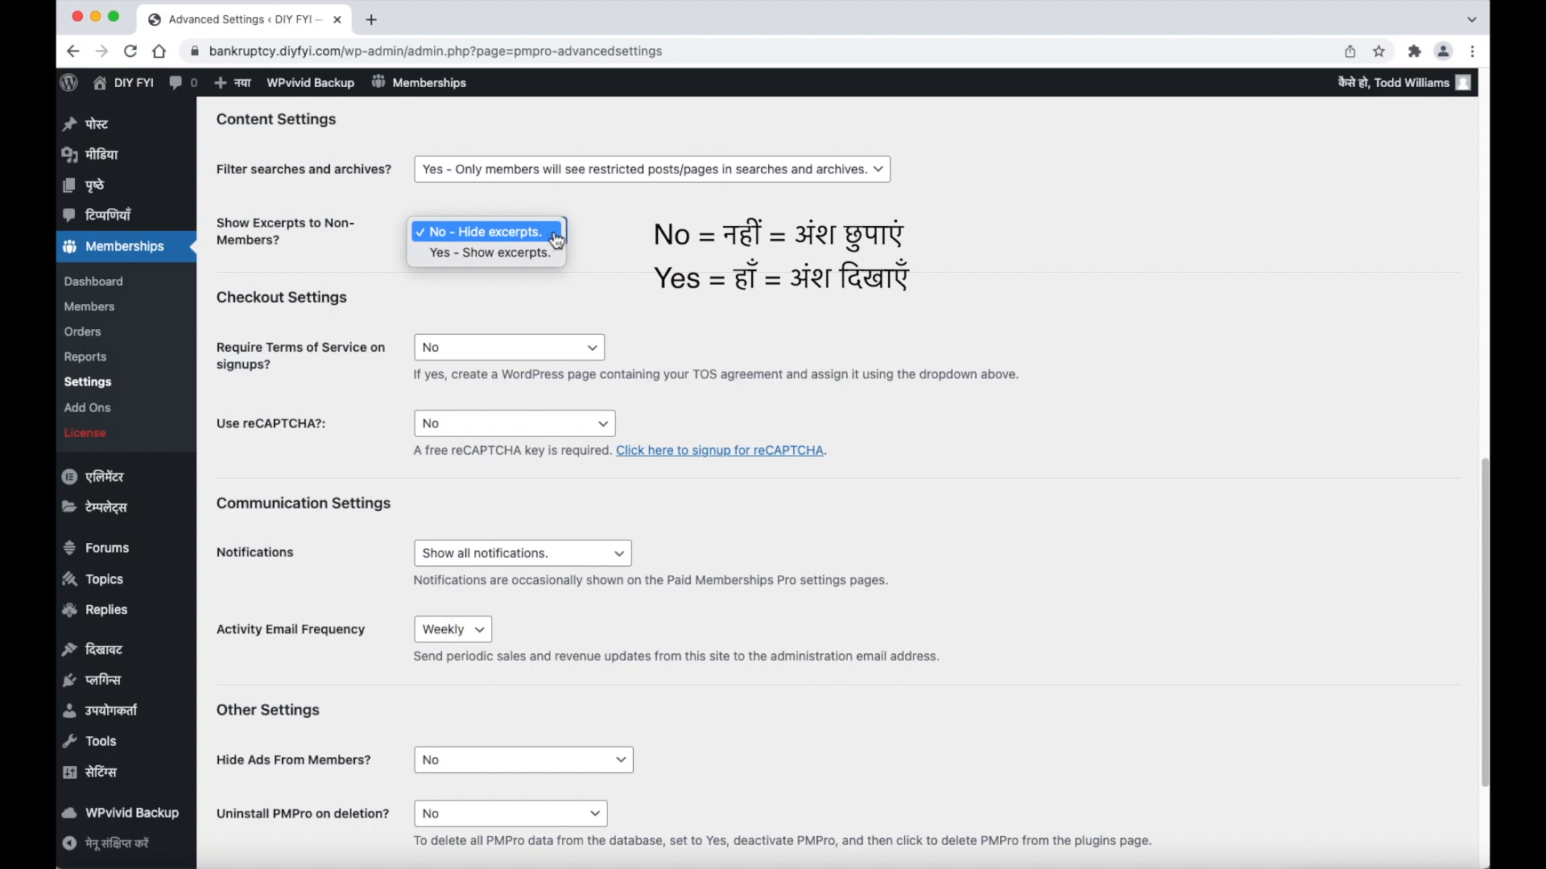
left_click(555, 239)
left_click(555, 239)
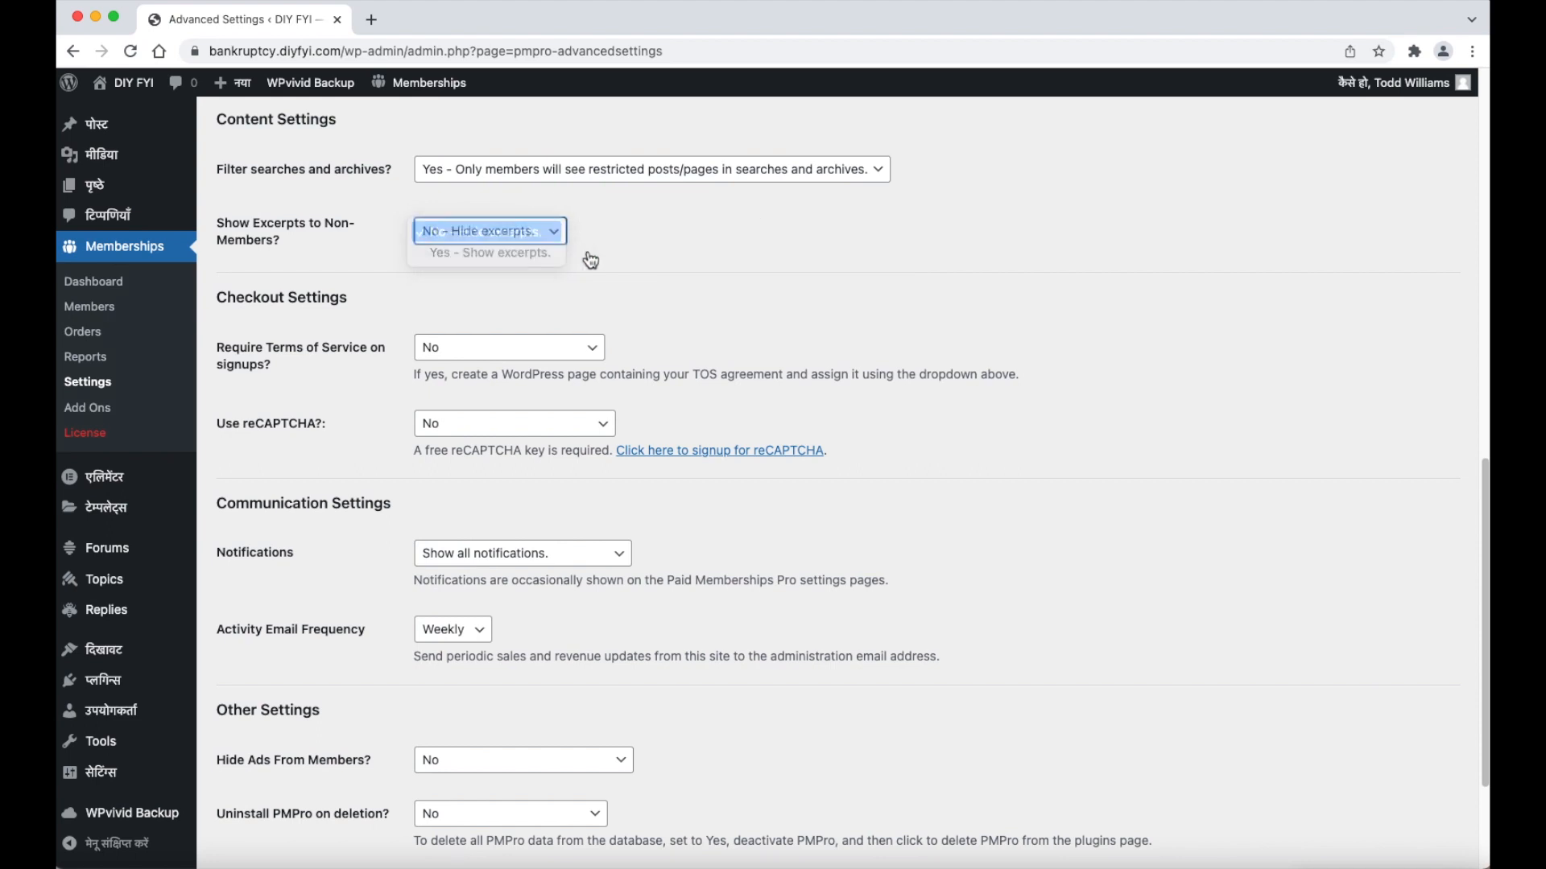
Check the Require Terms of Service on signups setting, then open the Terms and Conditions page of the fyidiy.com website.
scroll(767, 339, "down", 5)
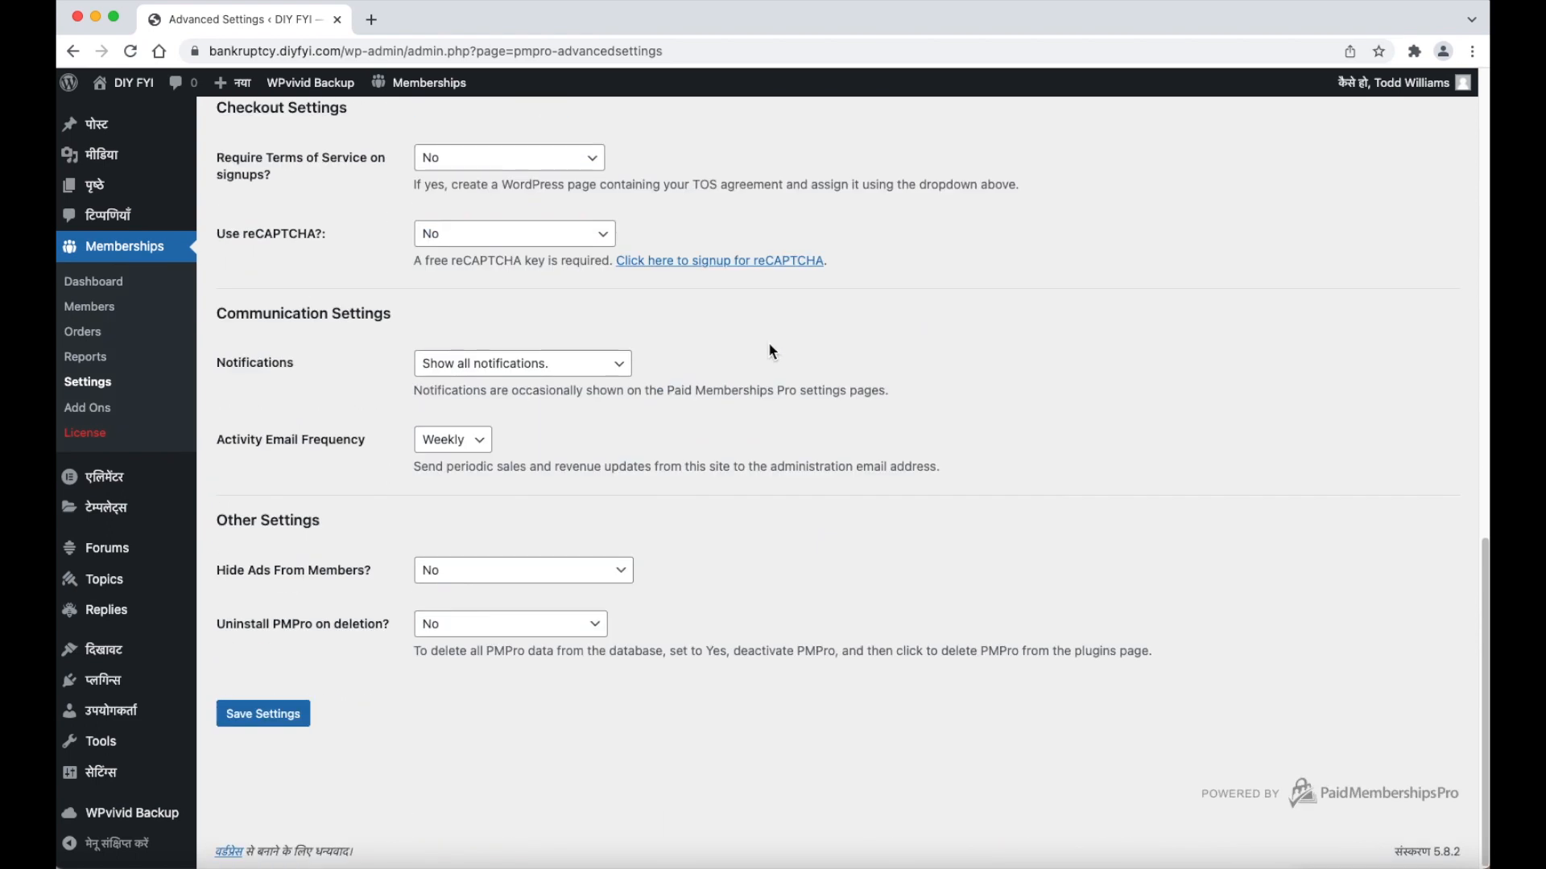
left_click(603, 168)
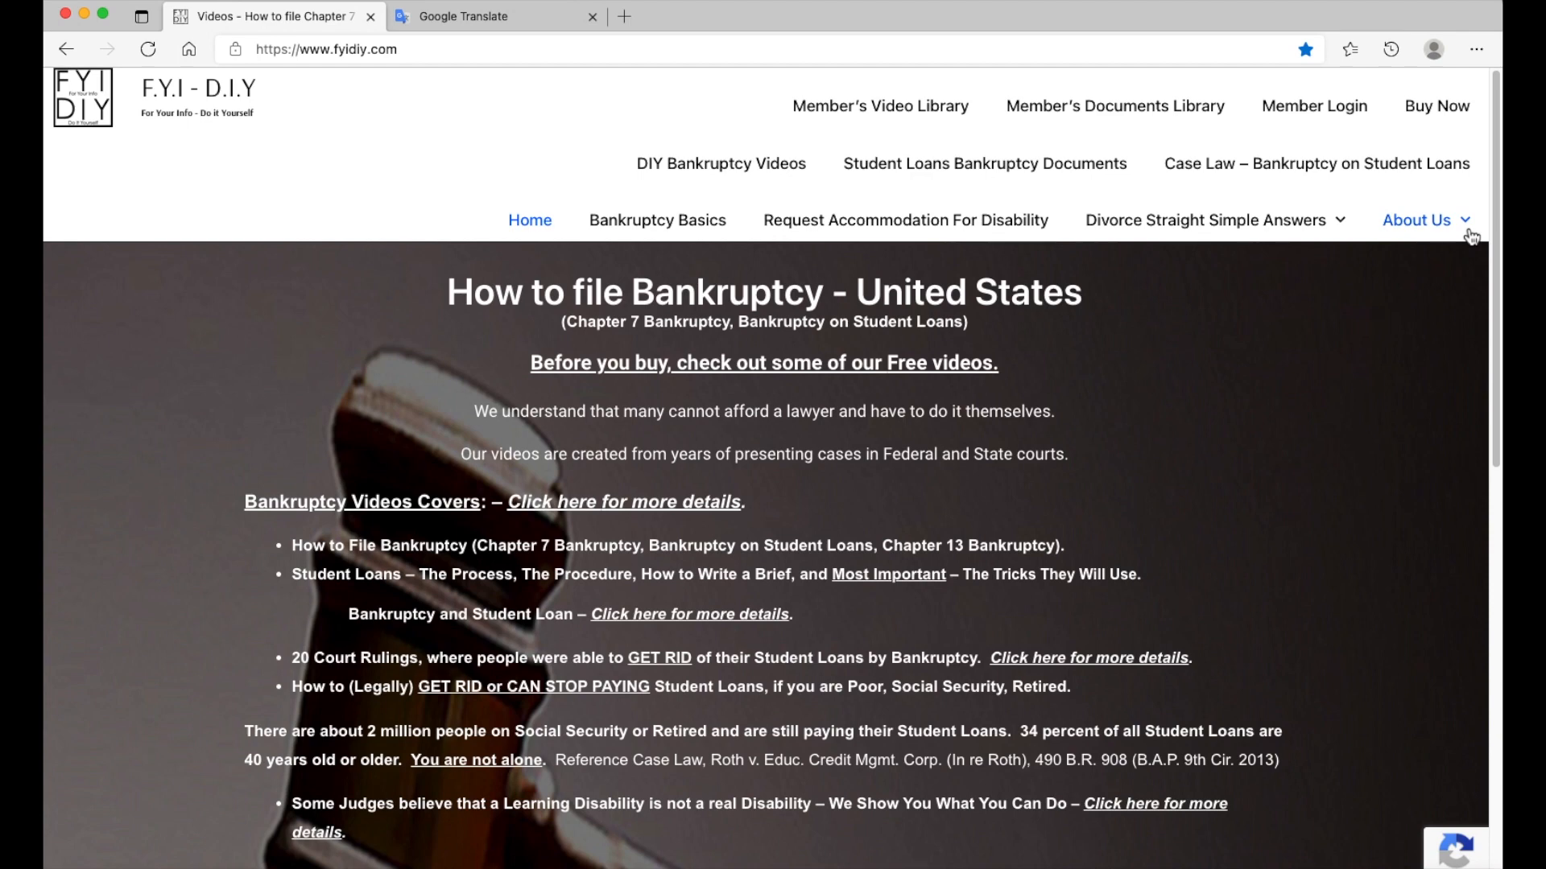
mouse_move(1470, 236)
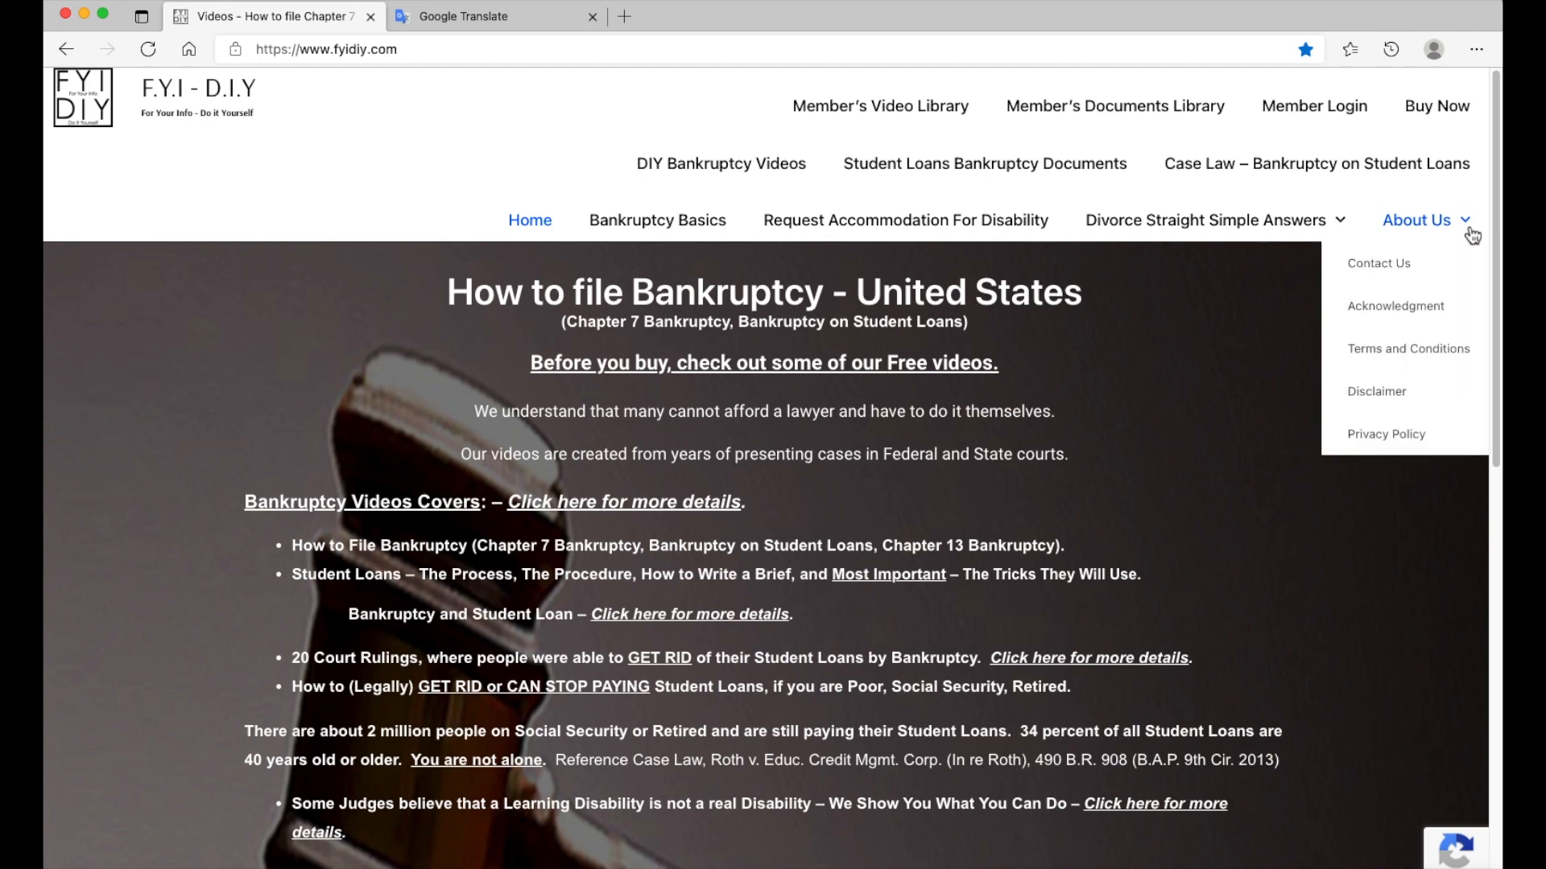
left_click(1462, 367)
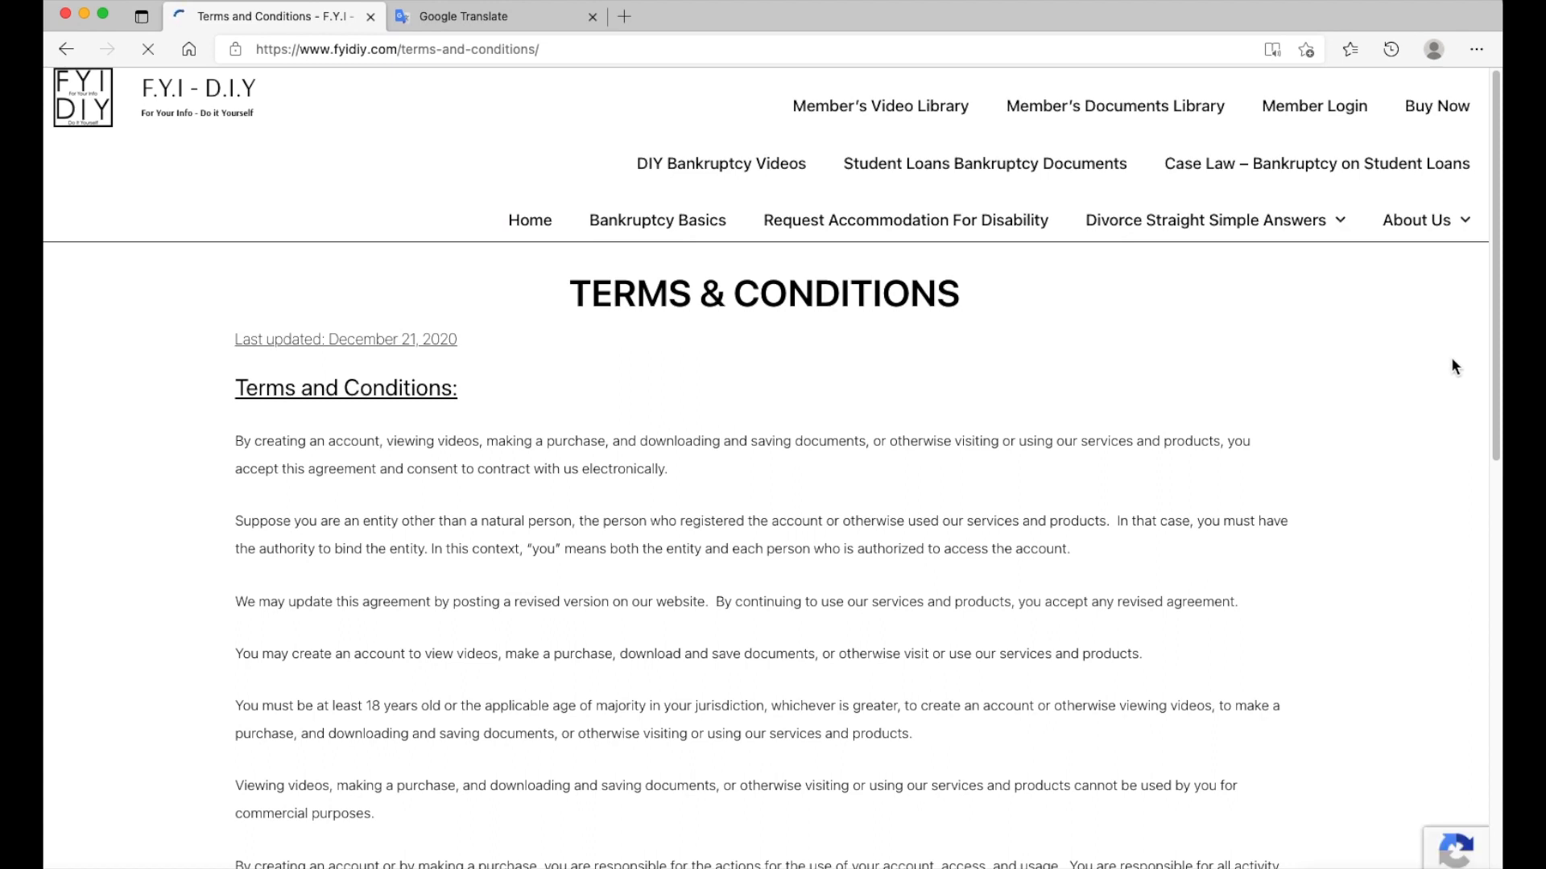
Copy the Terms and Conditions page address, paste it into Google Translate for English to Hindi, and open the translated link.
left_click(596, 49)
key("ctrl+c")
right_click(598, 49)
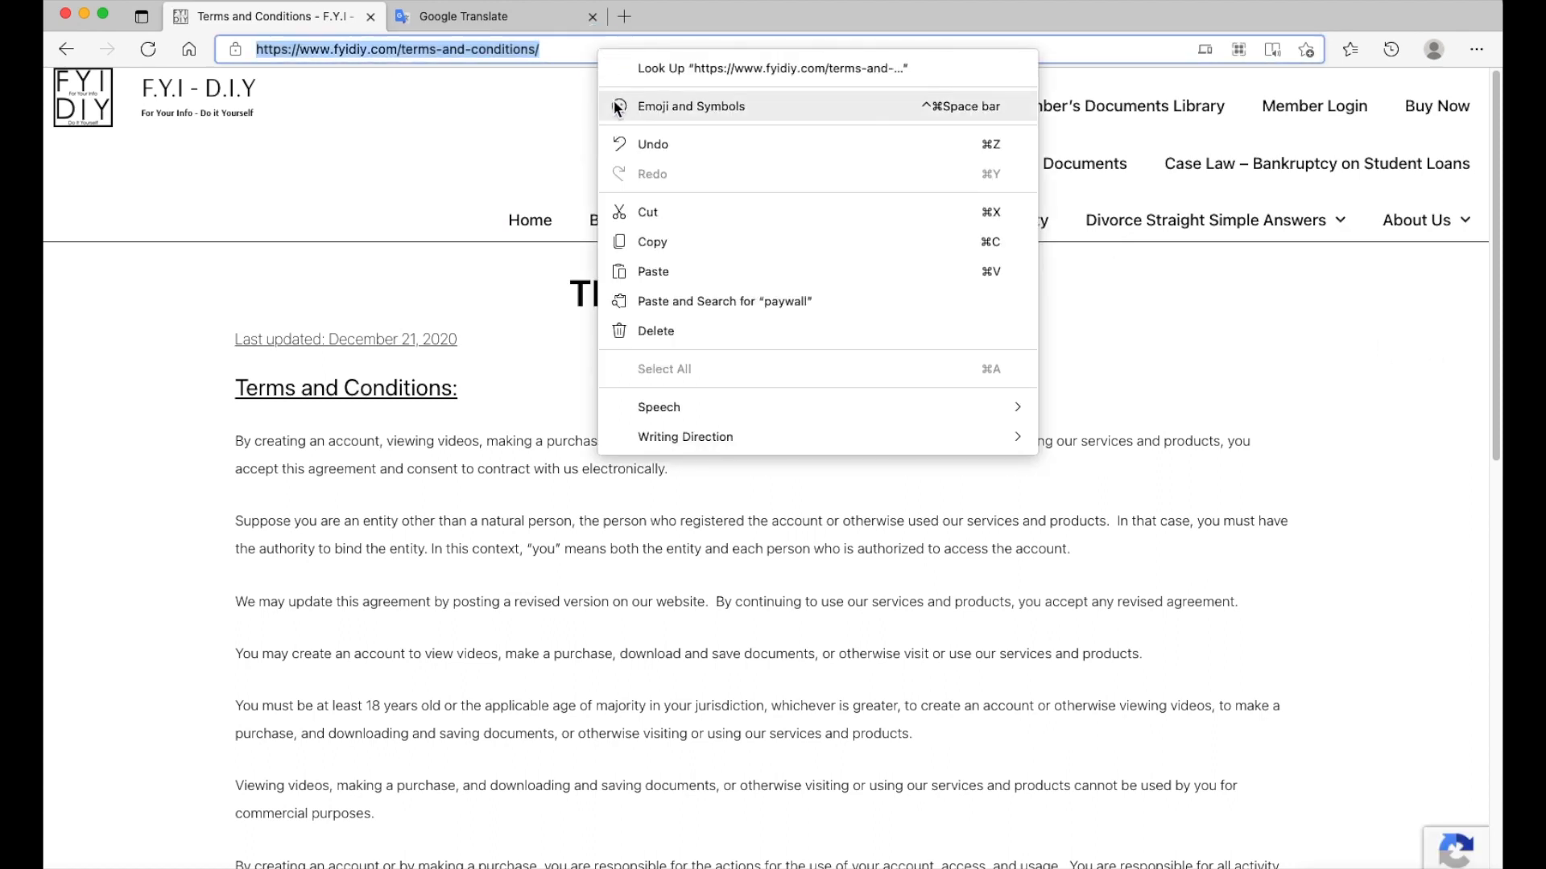
left_click(656, 241)
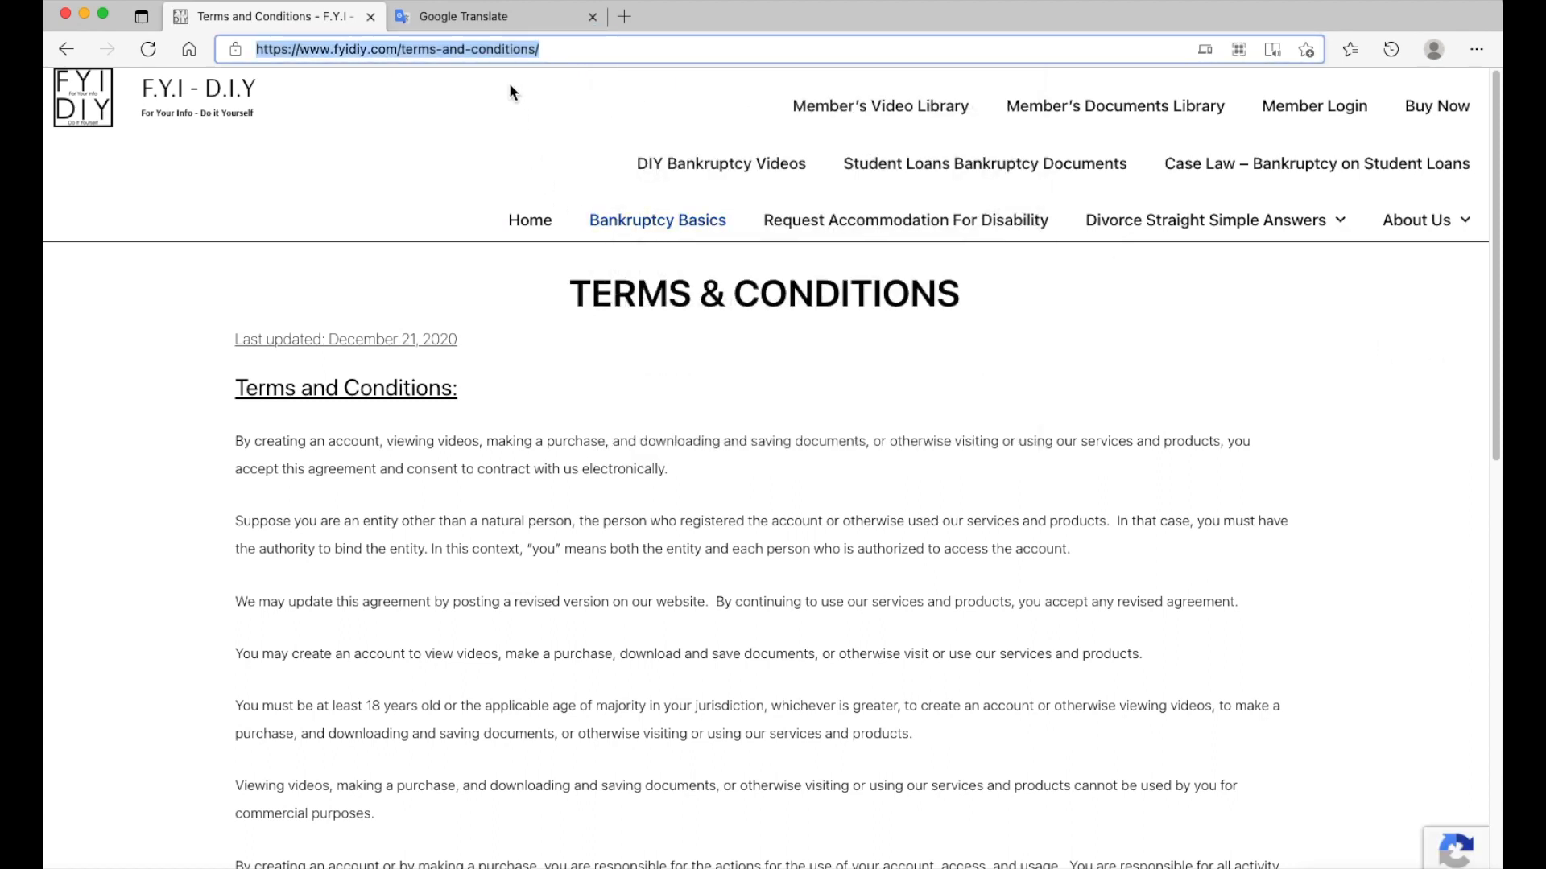
left_click(483, 18)
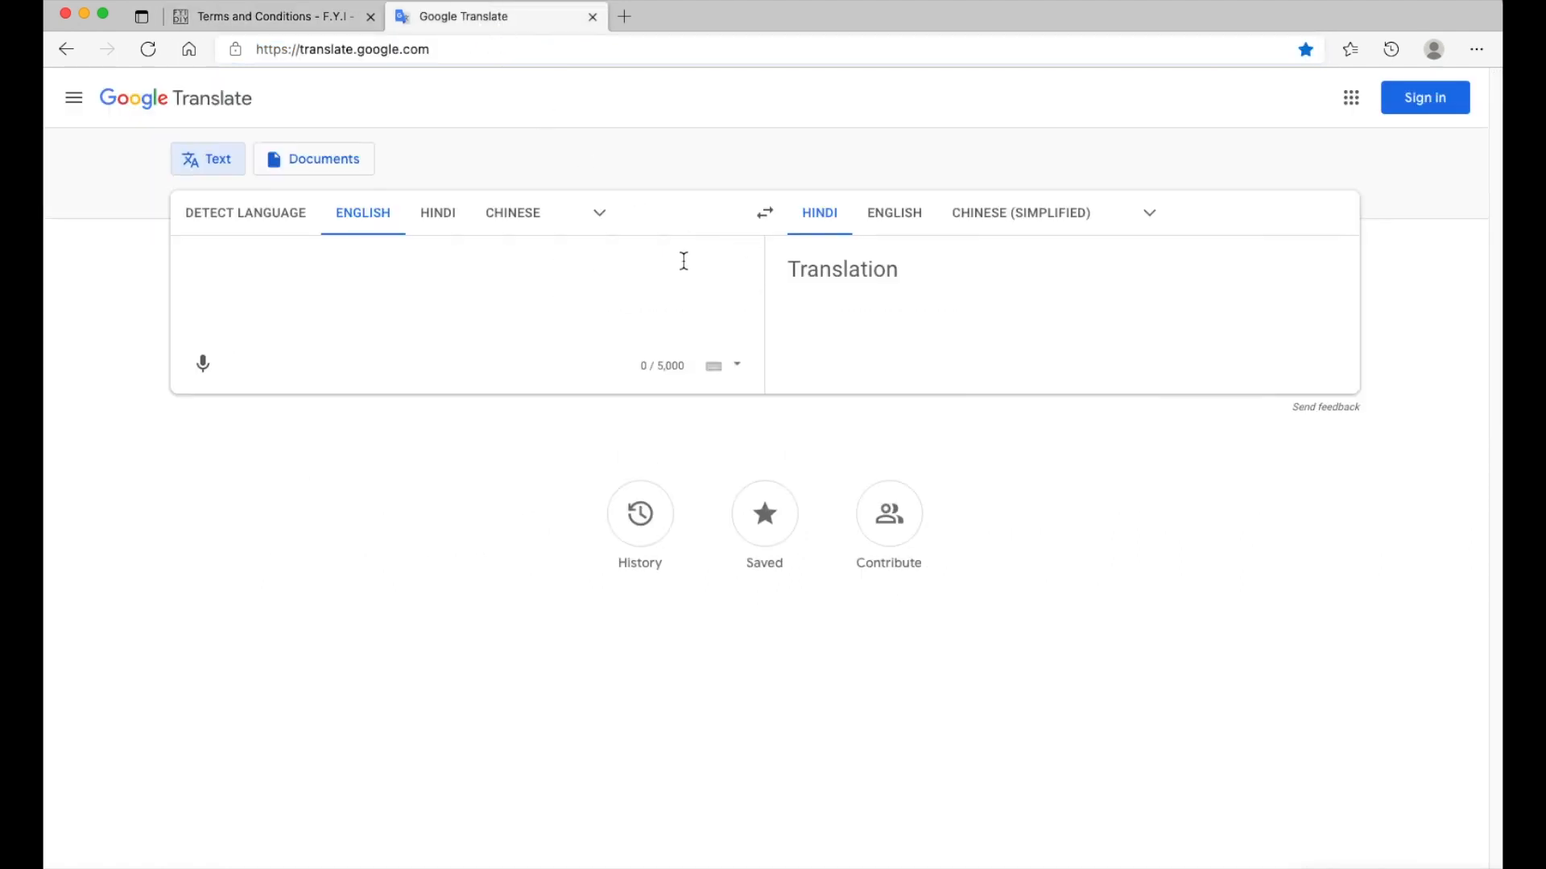
right_click(607, 266)
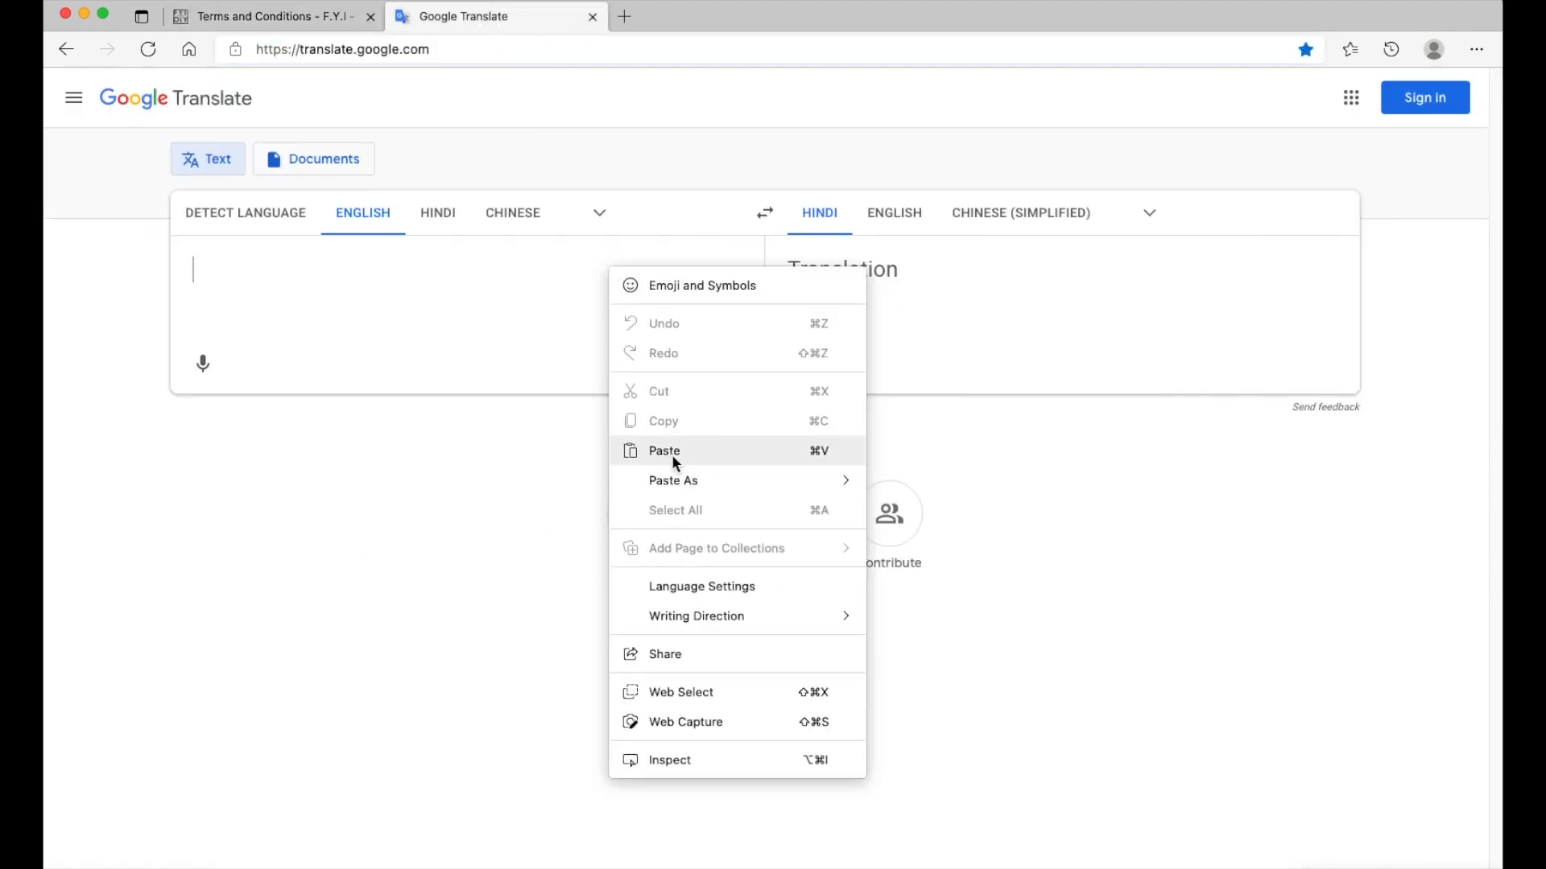
left_click(671, 452)
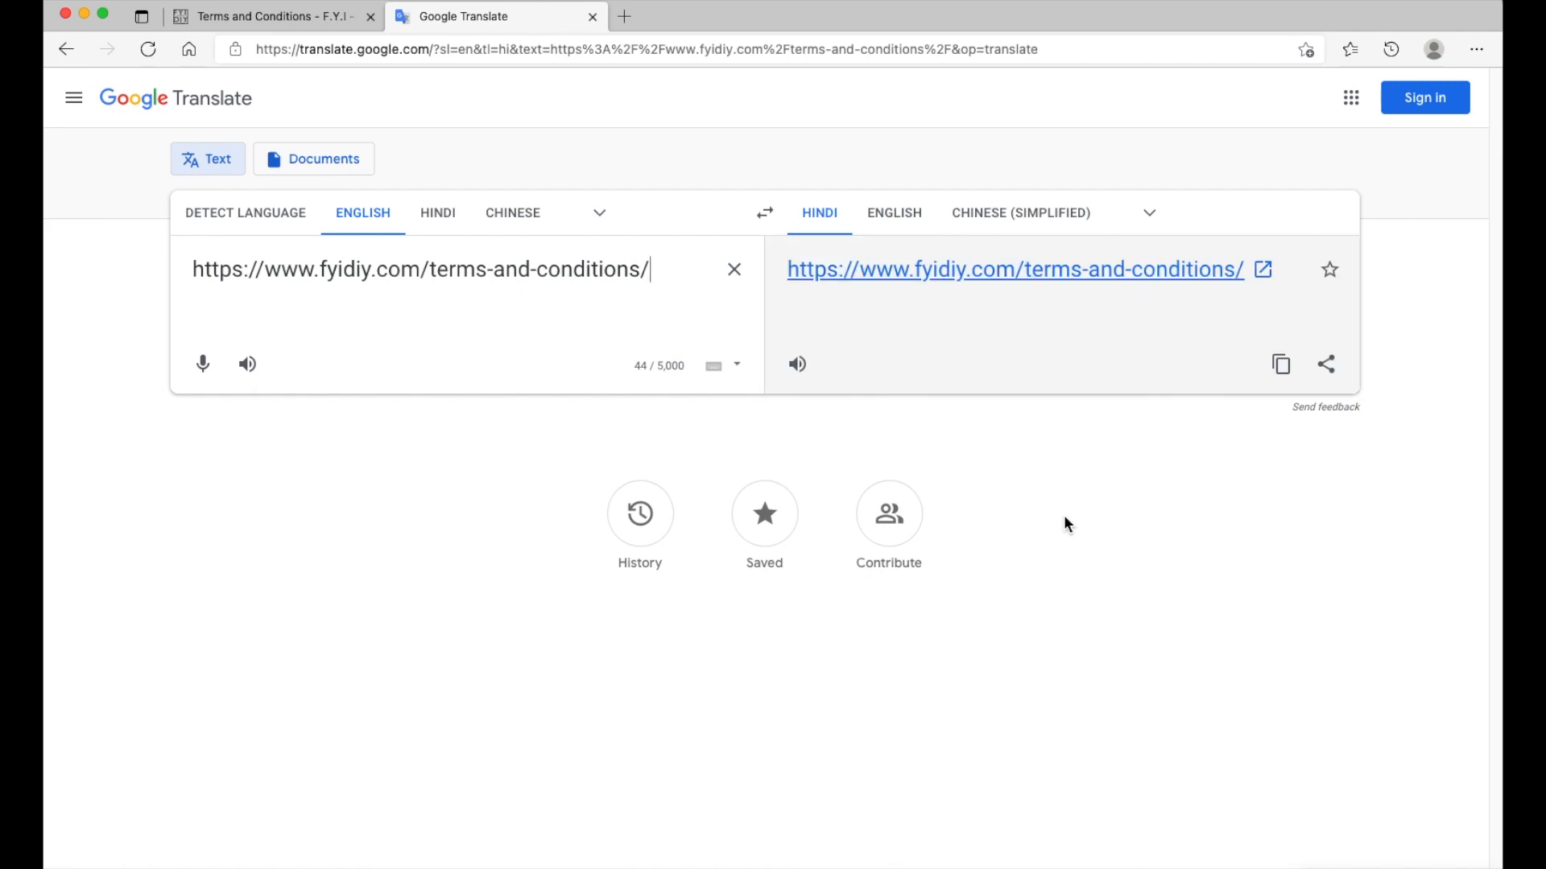
left_click(1019, 270)
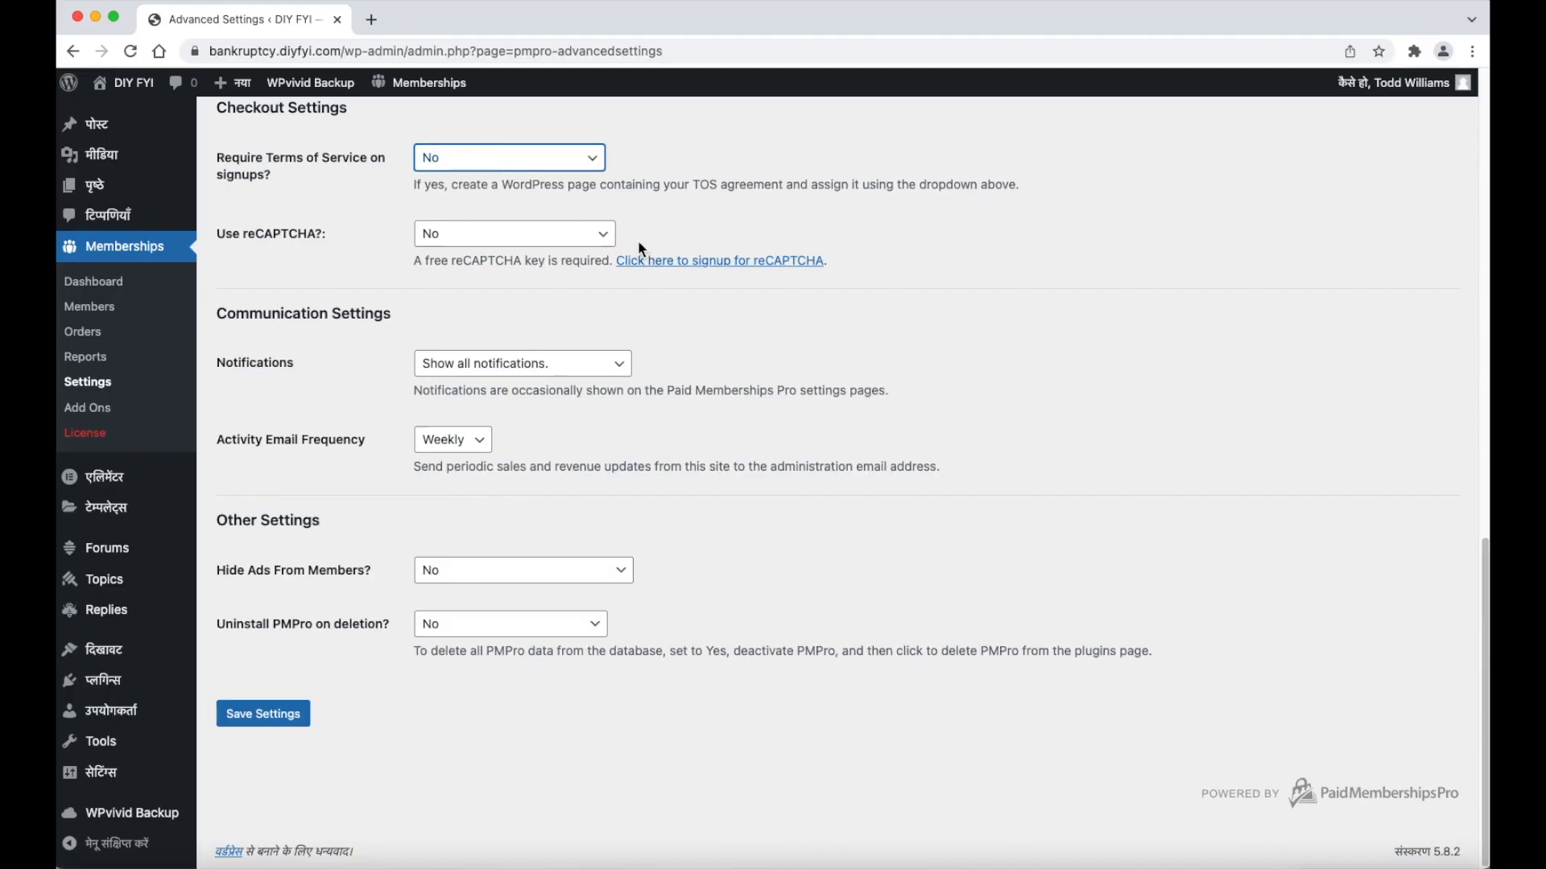
Back in the checkout settings, try "Yes - All memberships" for Use reCAPTCHA, then return the option to No.
left_click(605, 235)
left_click(597, 276)
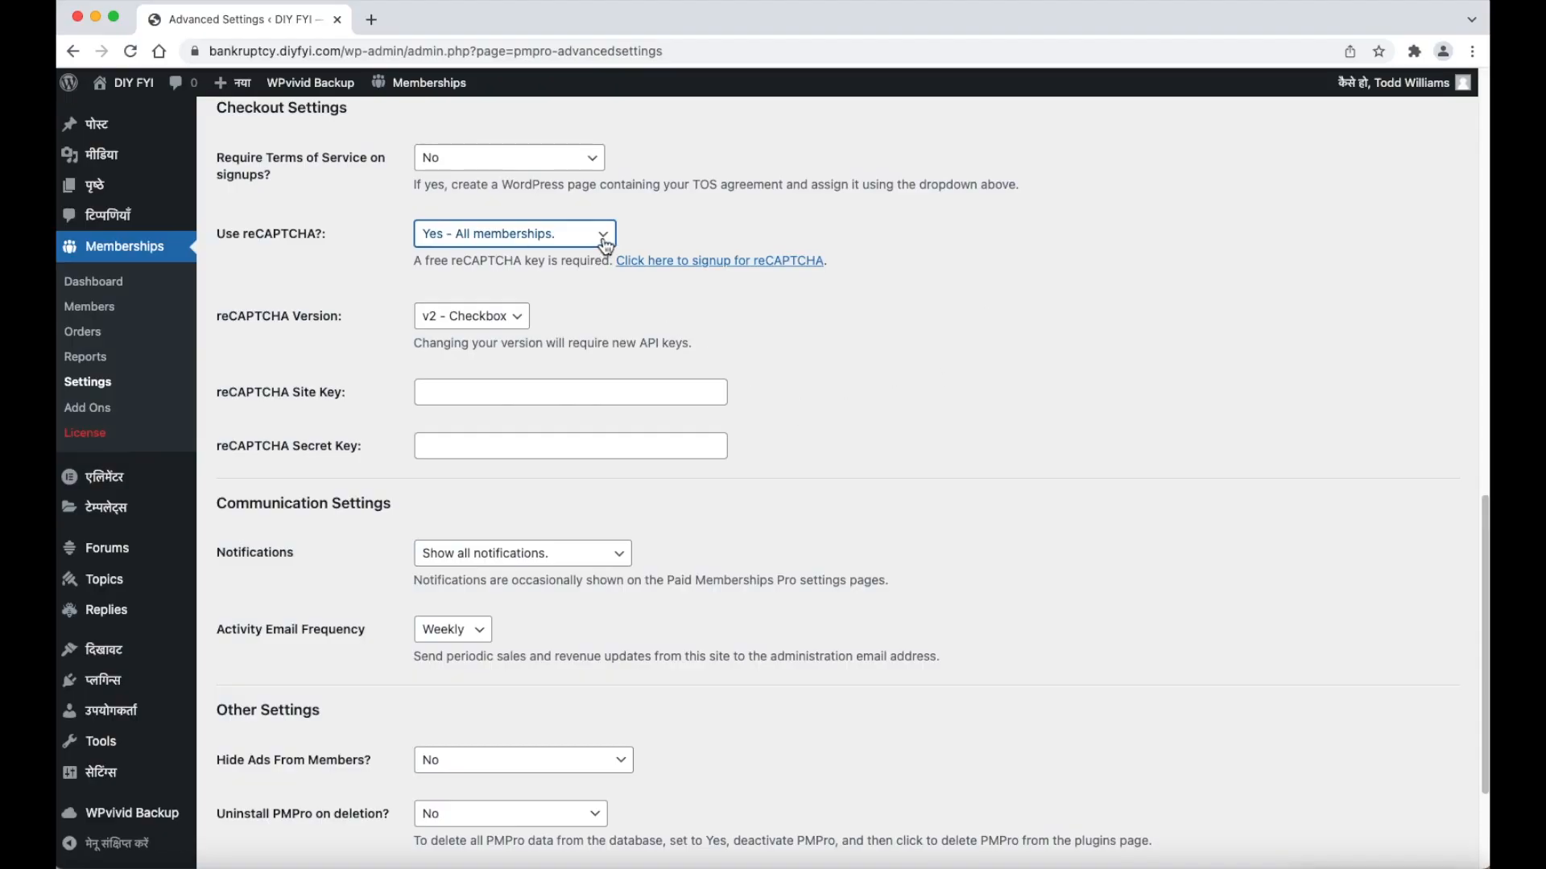
left_click(604, 241)
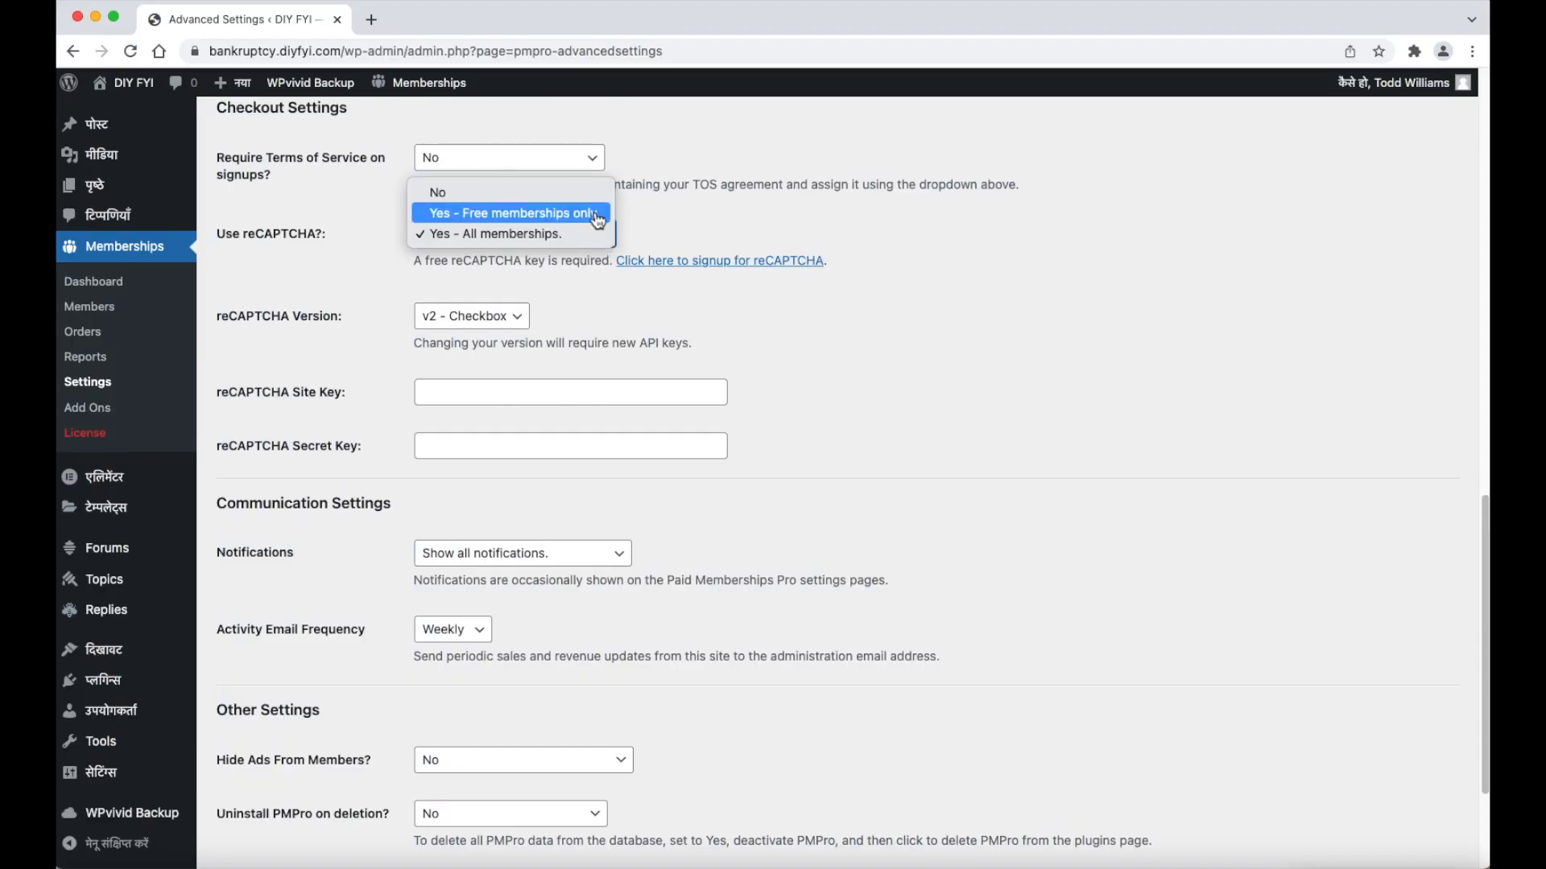
left_click(592, 193)
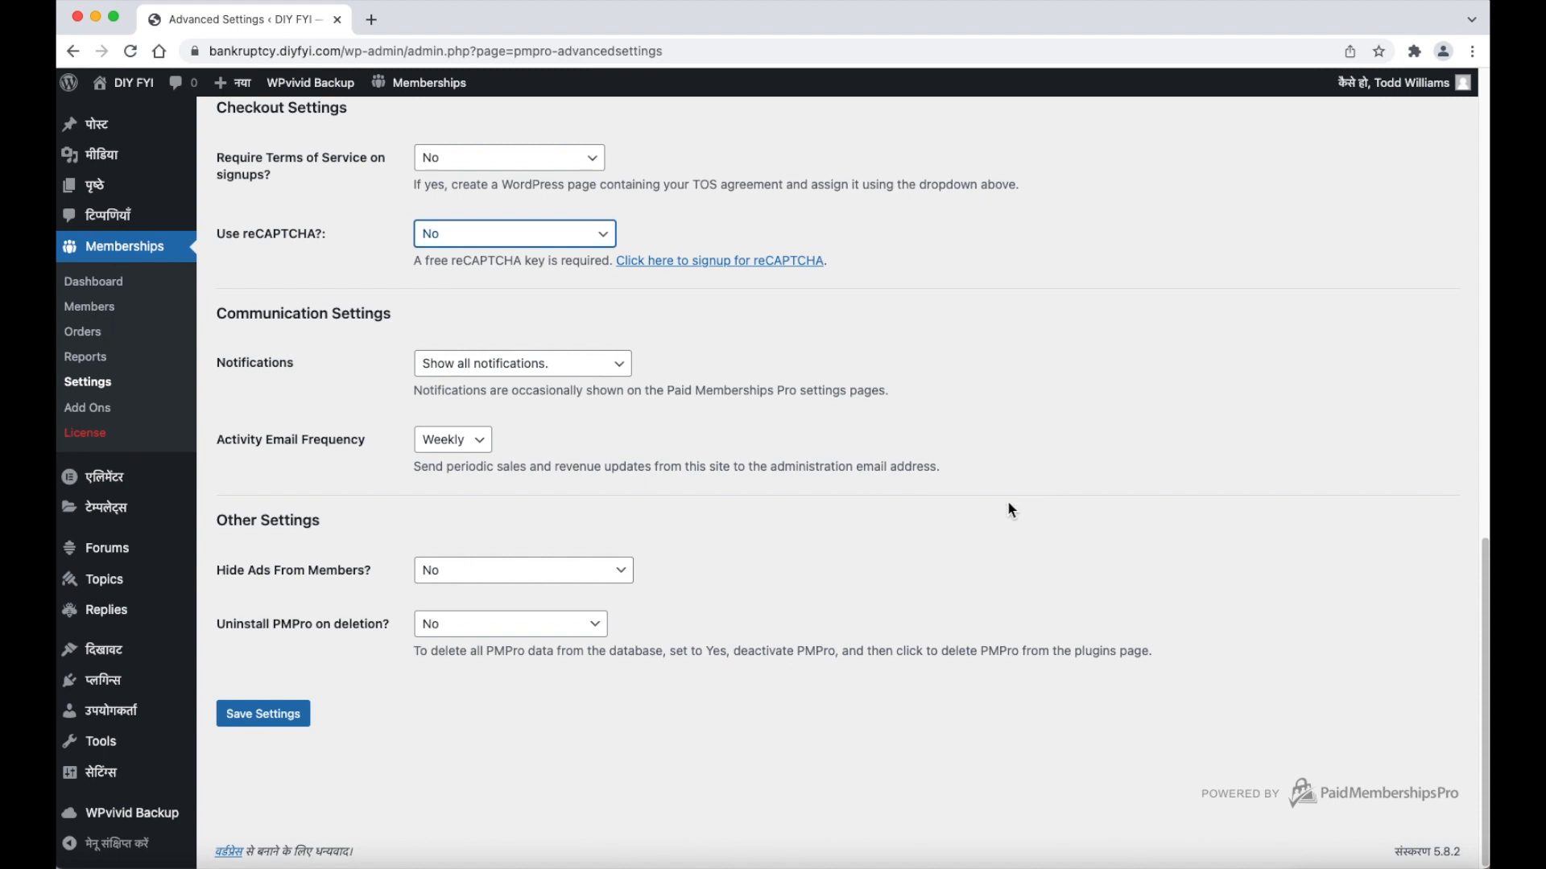
Try "Hide Ads From All Members" for the member ads setting, then return the option to No.
left_click(618, 570)
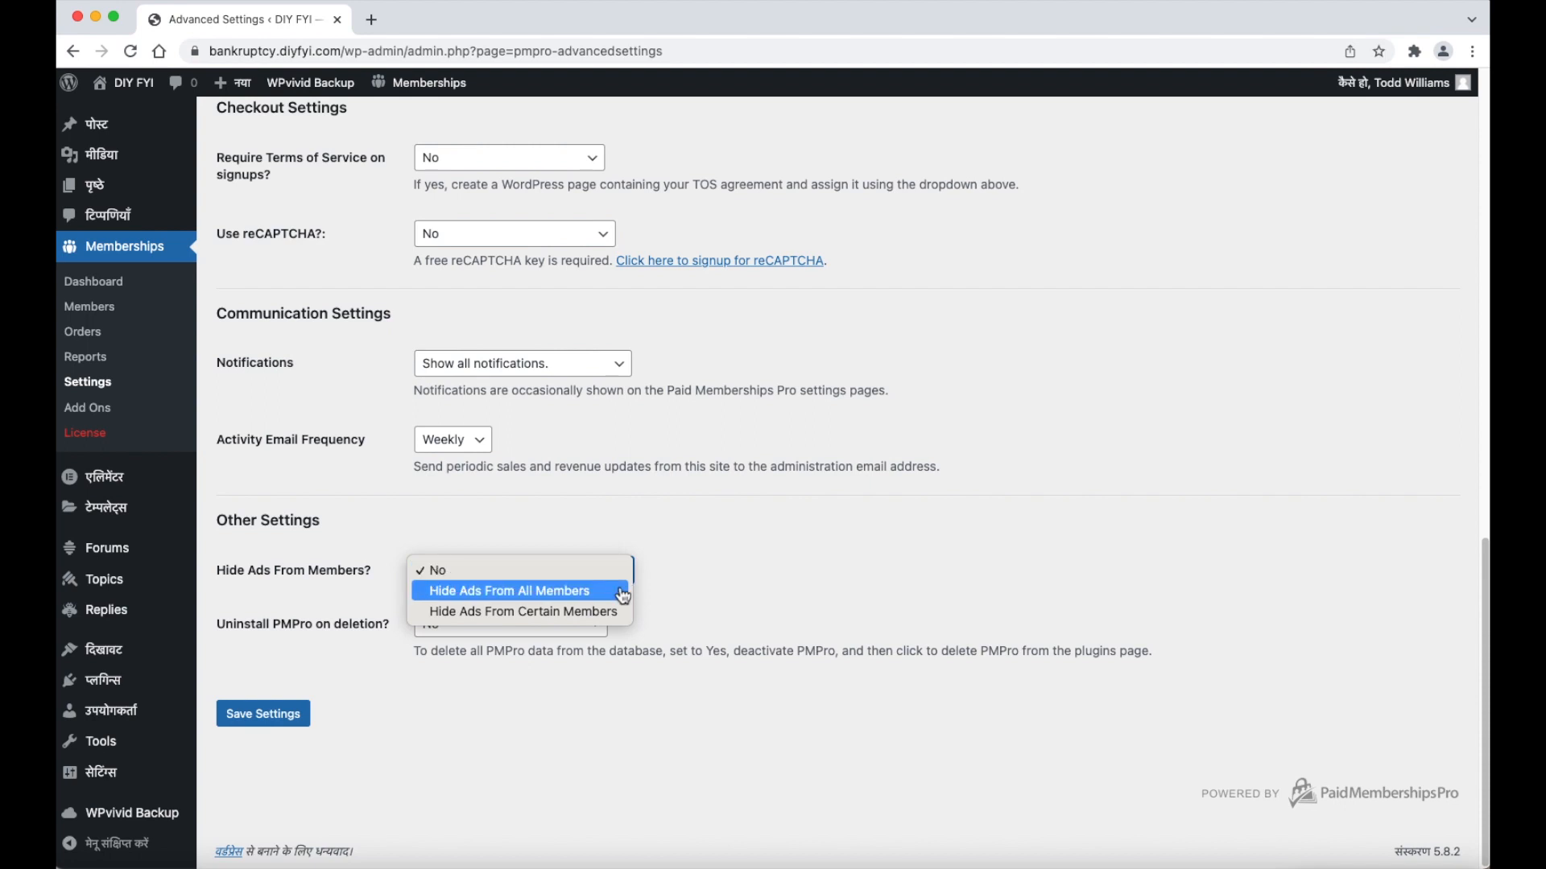
left_click(620, 600)
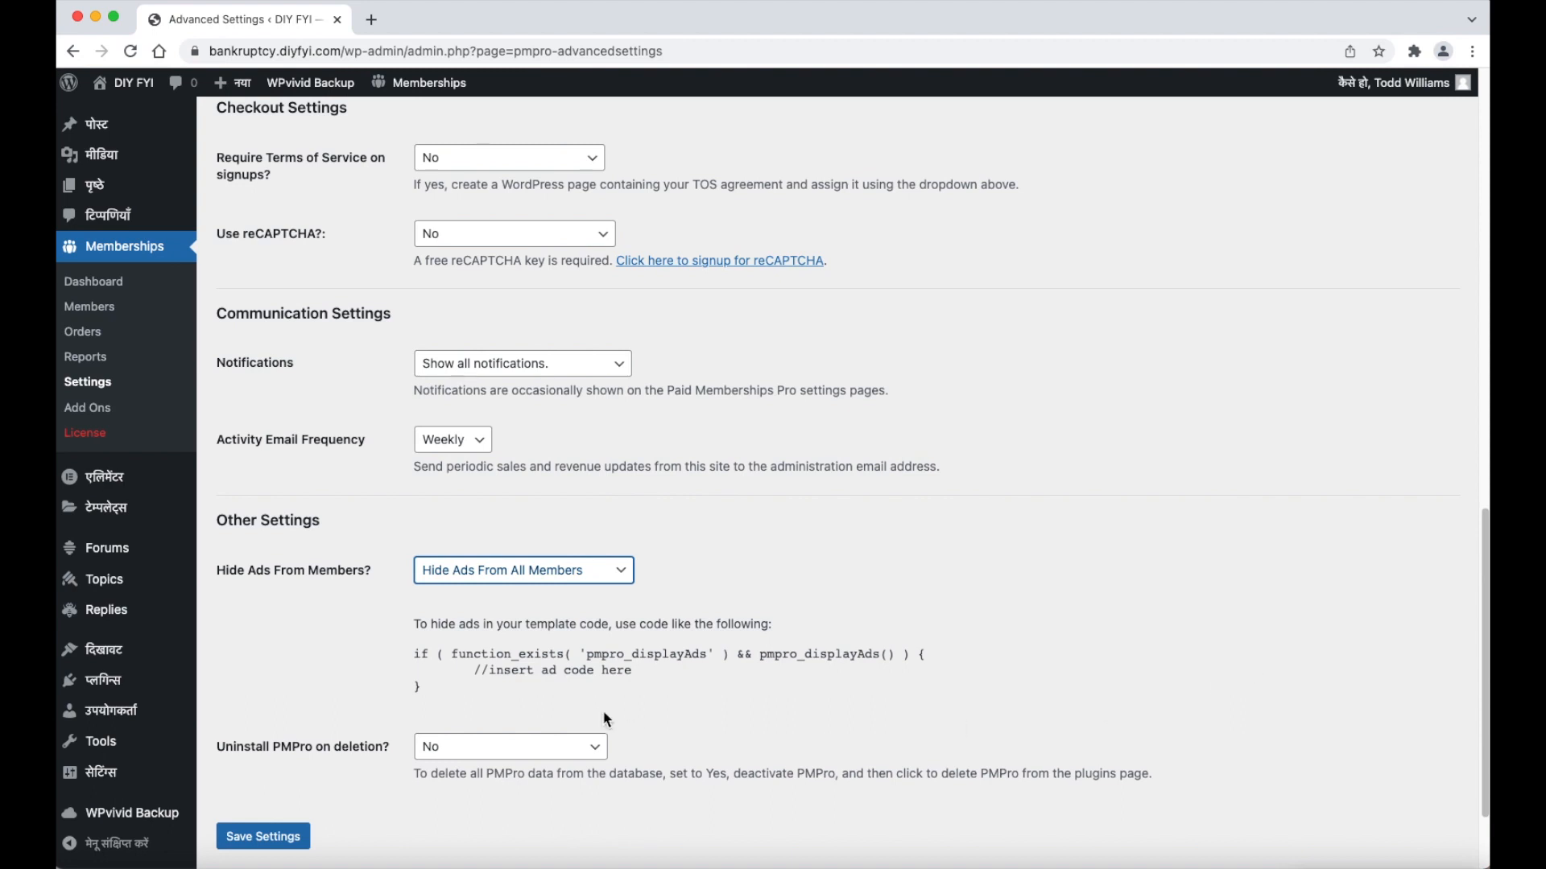
left_click(614, 576)
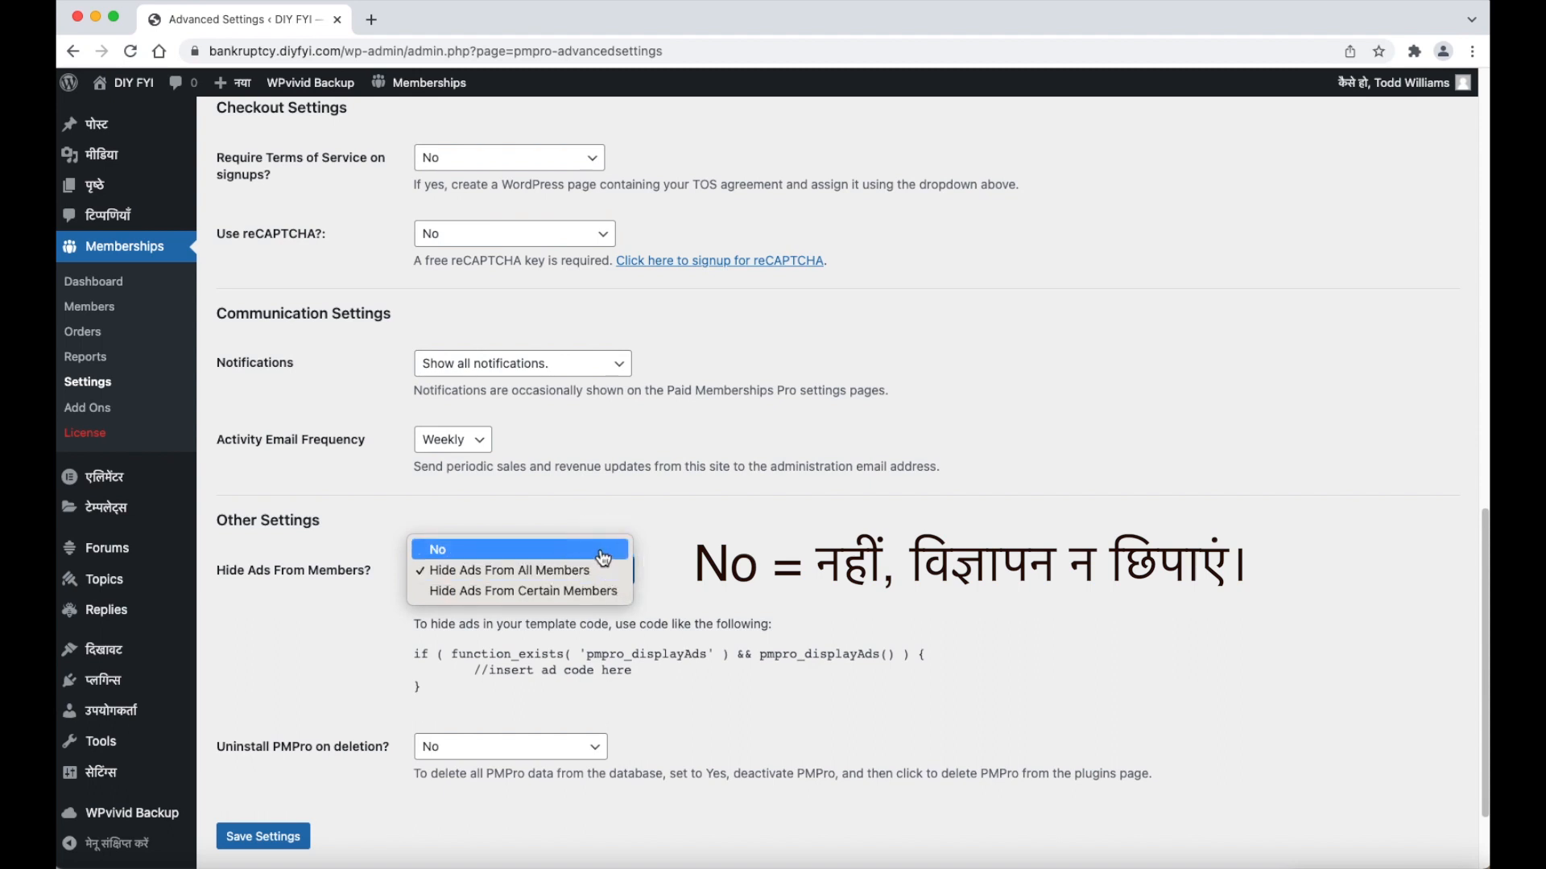
left_click(602, 551)
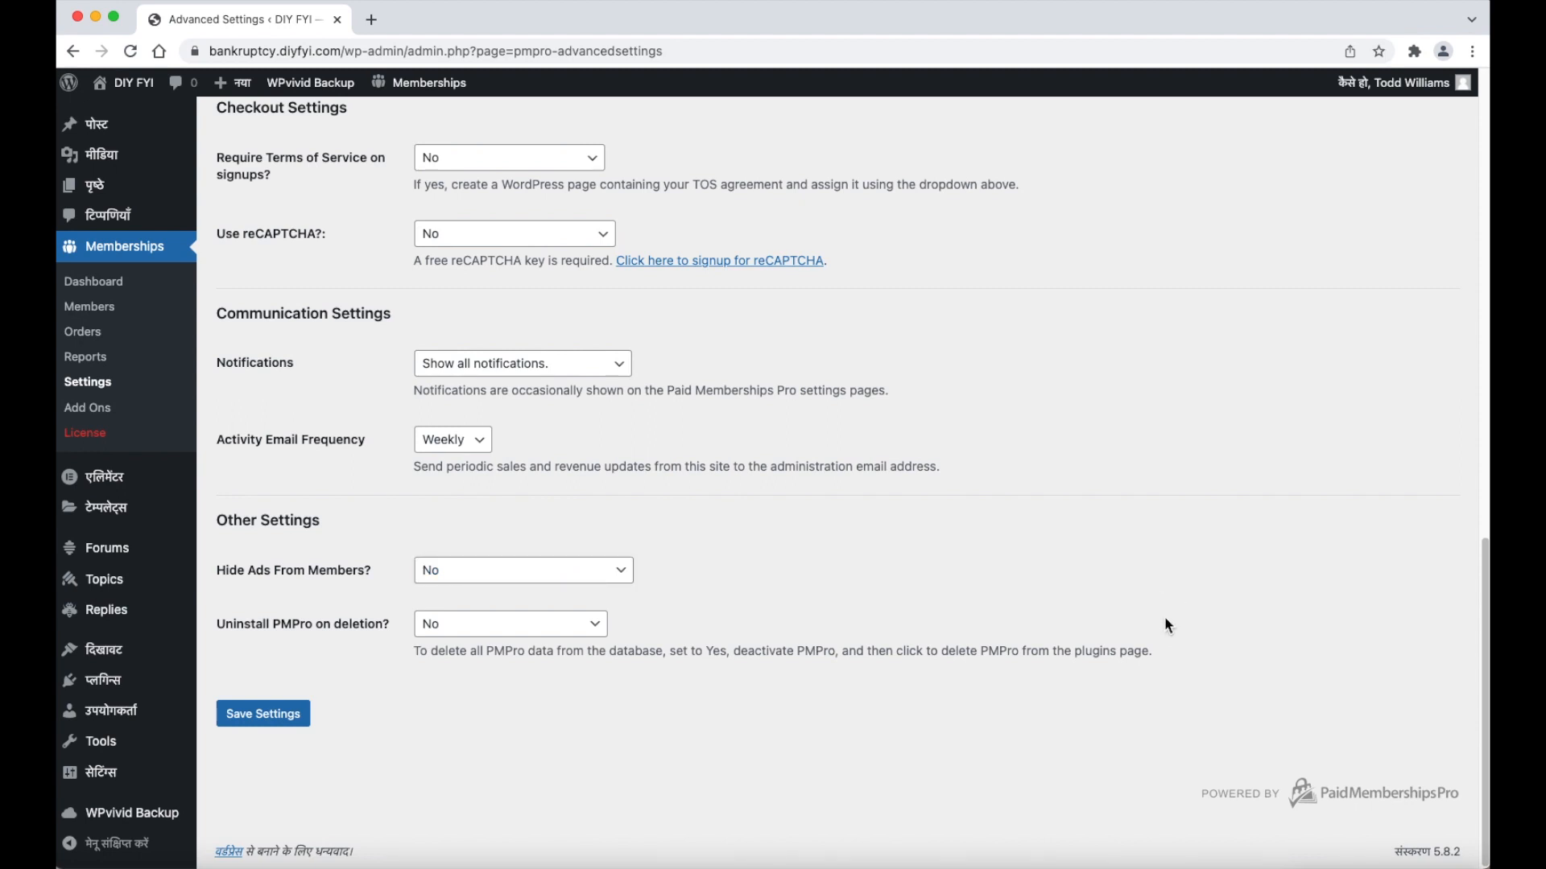
Set Uninstall PMPro on deletion to "Yes - Delete all PMPro Data".
left_click(600, 630)
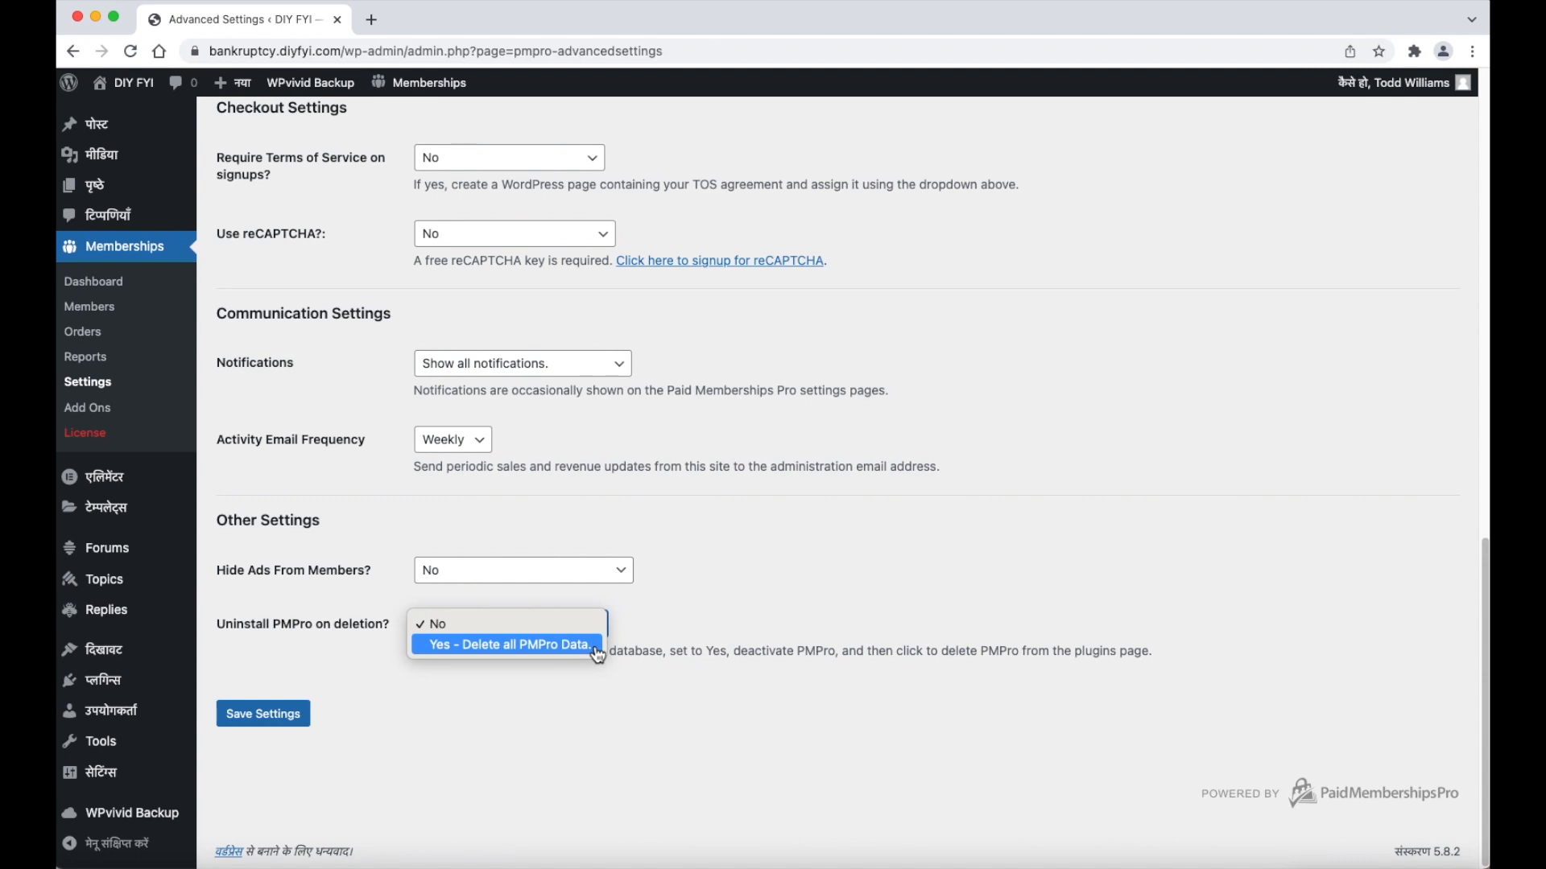
left_click(597, 647)
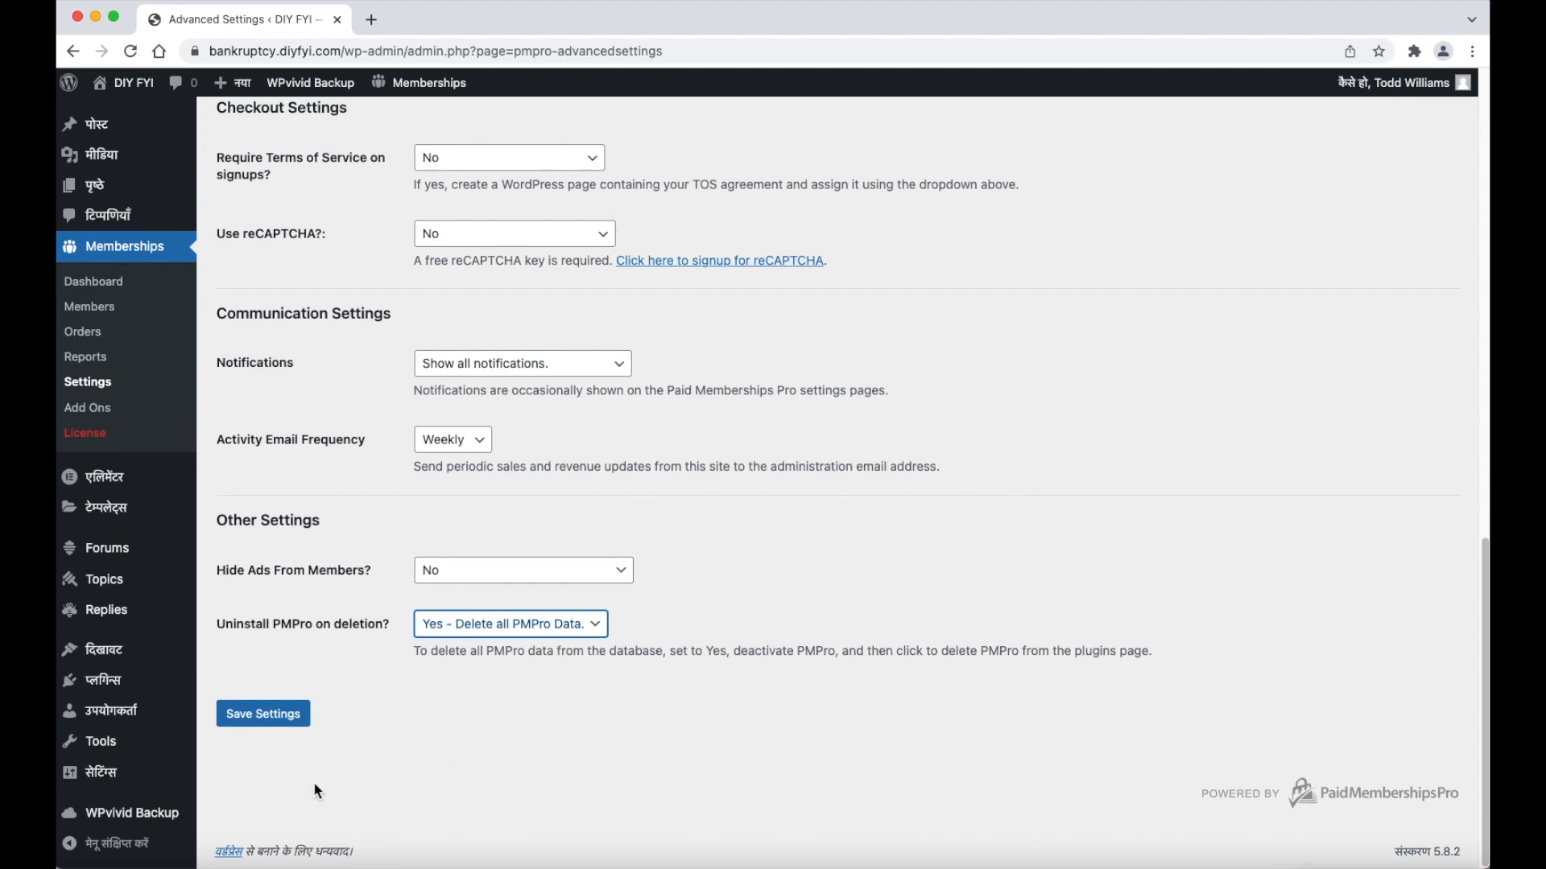
Save the advanced membership settings.
left_click(299, 722)
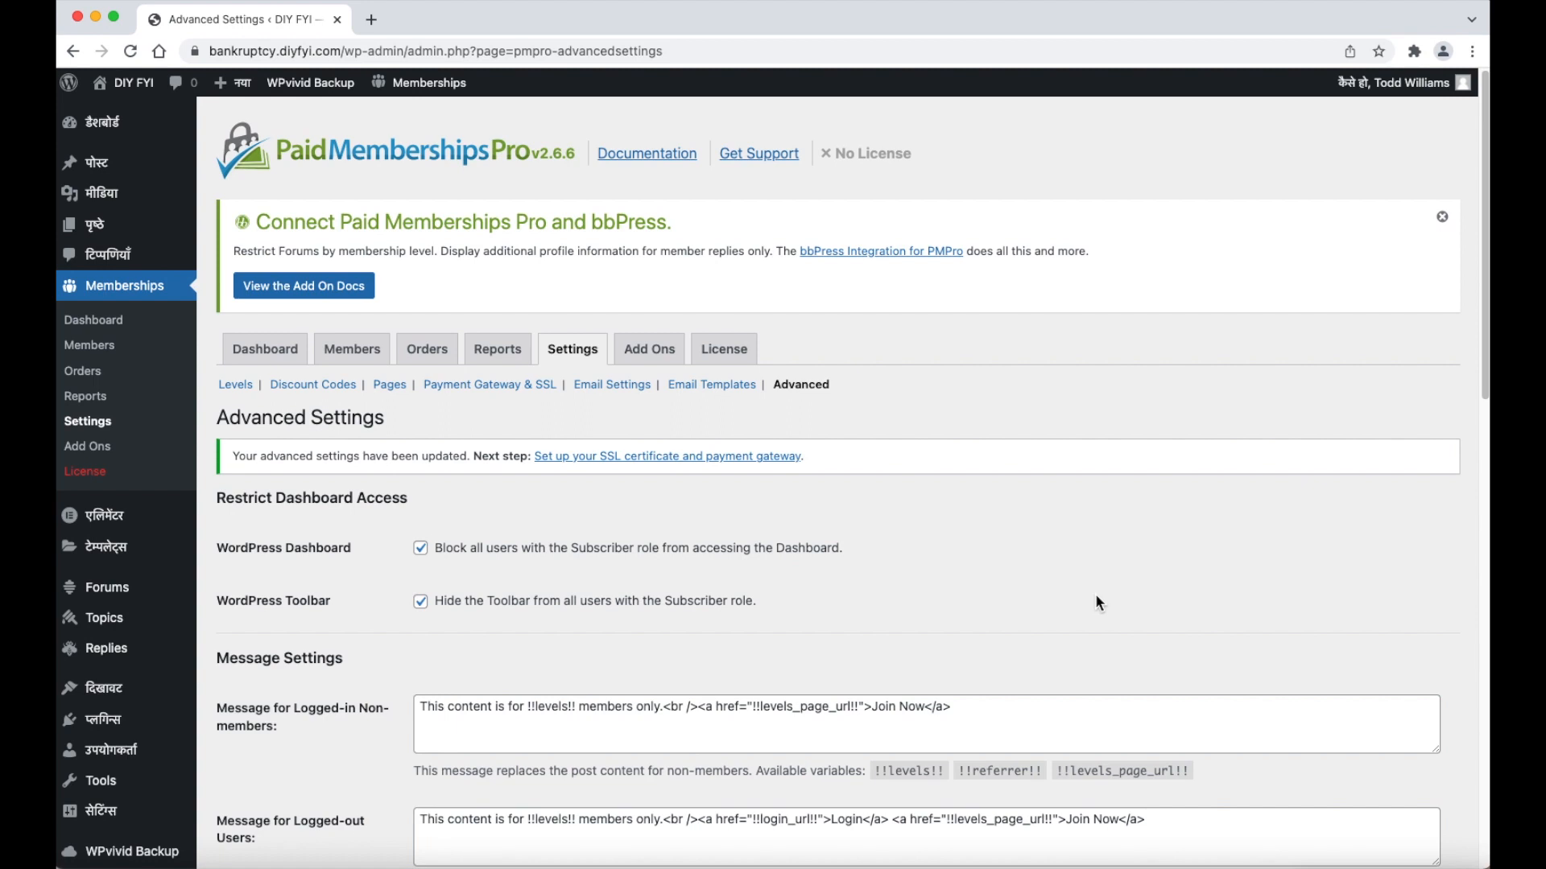
Look through the list of Paid Memberships Pro add-ons, and open the support license page.
left_click(671, 353)
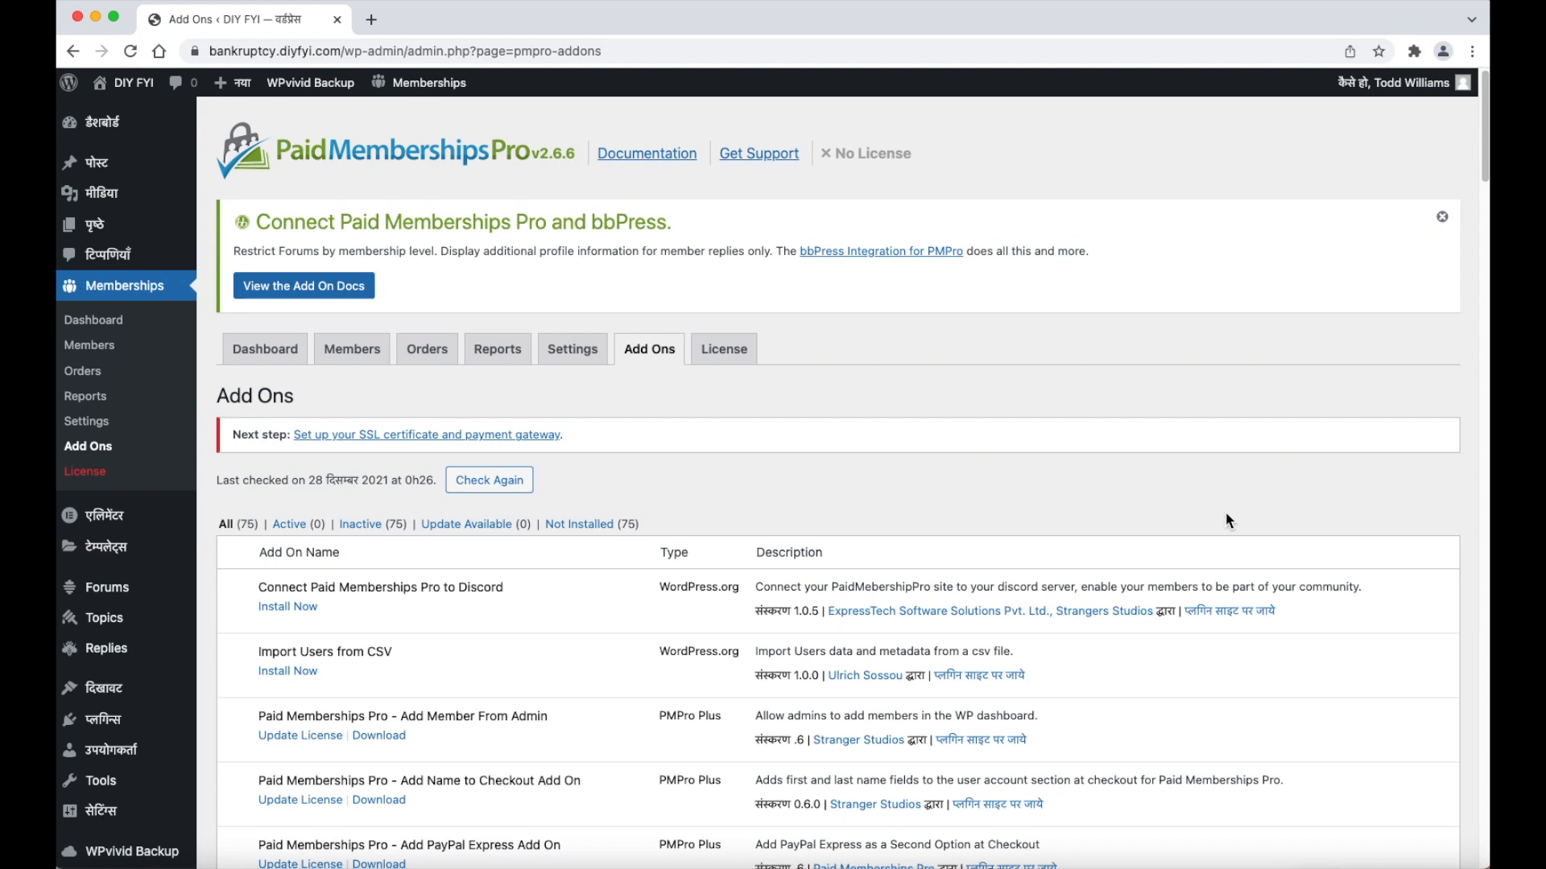
scroll(1226, 515, "down", 5)
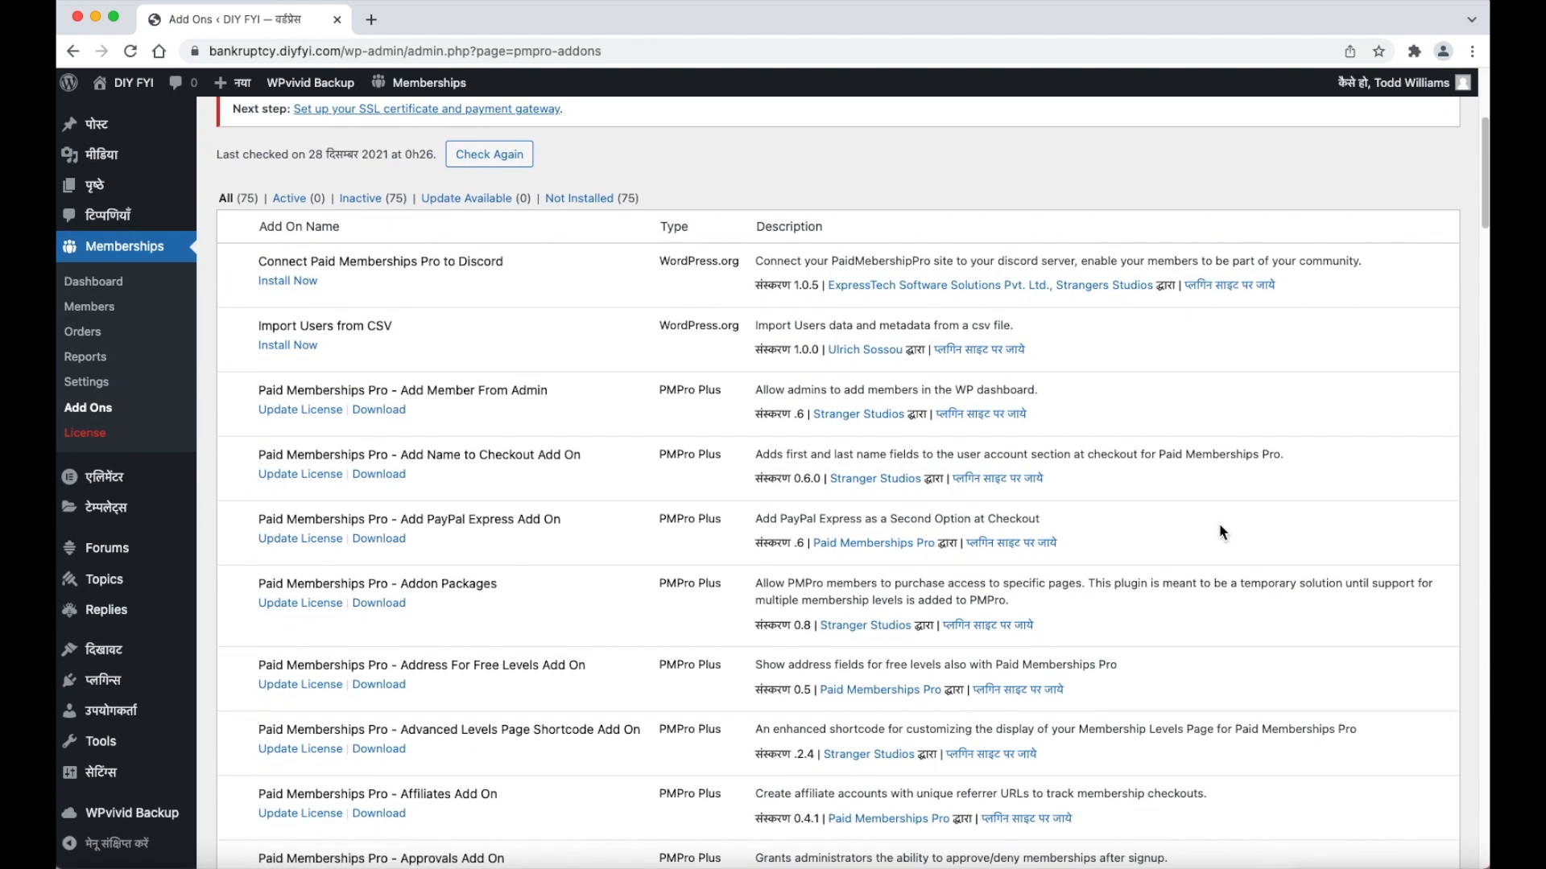
scroll(1220, 526, "down", 2)
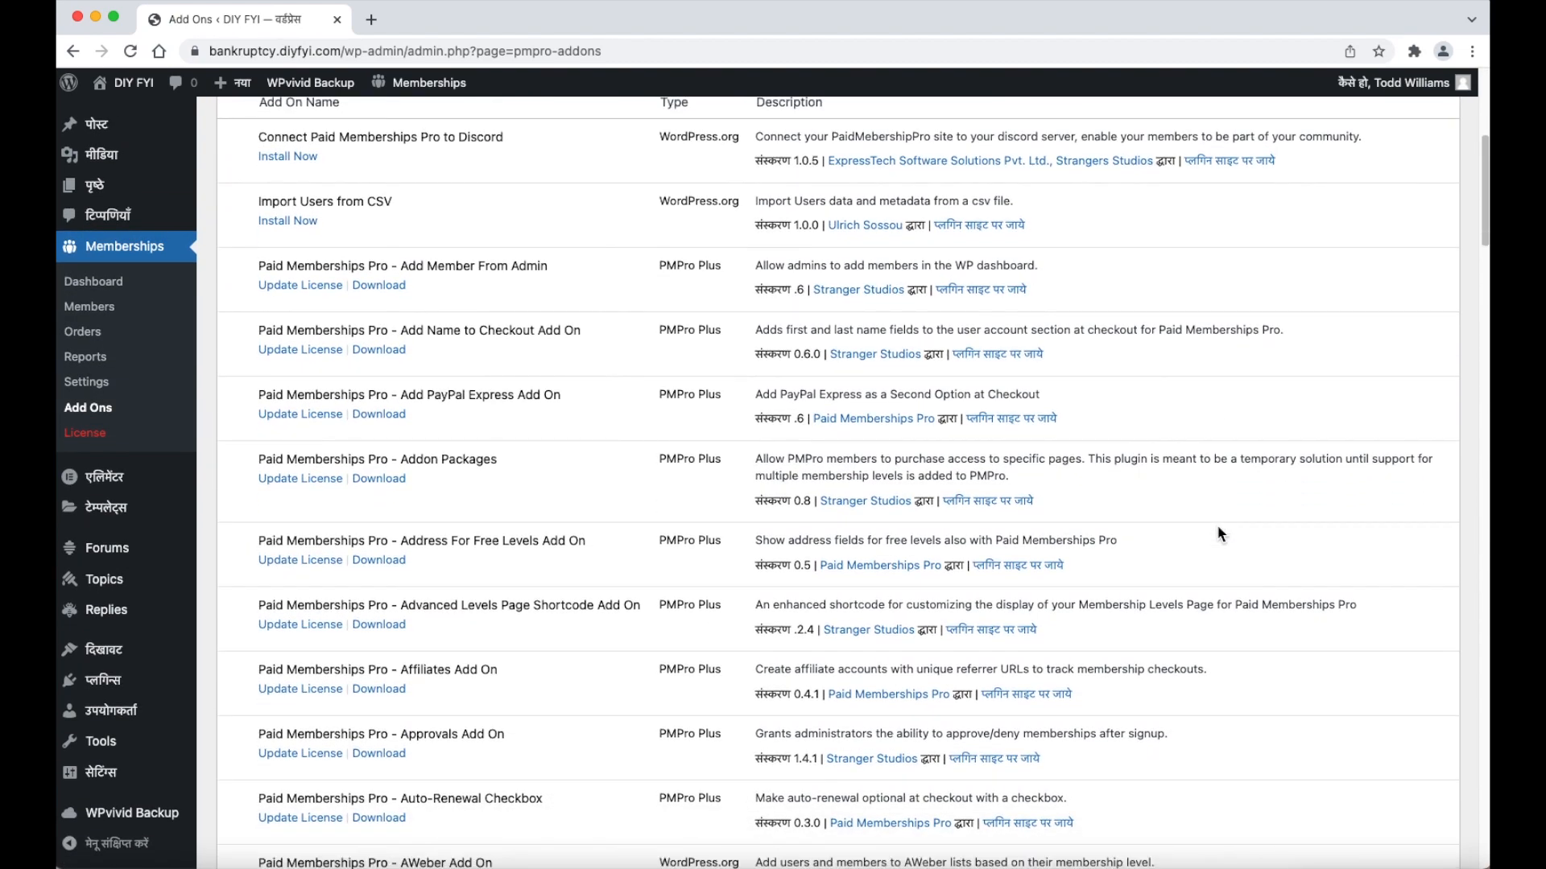
scroll(1218, 531, "down", 1)
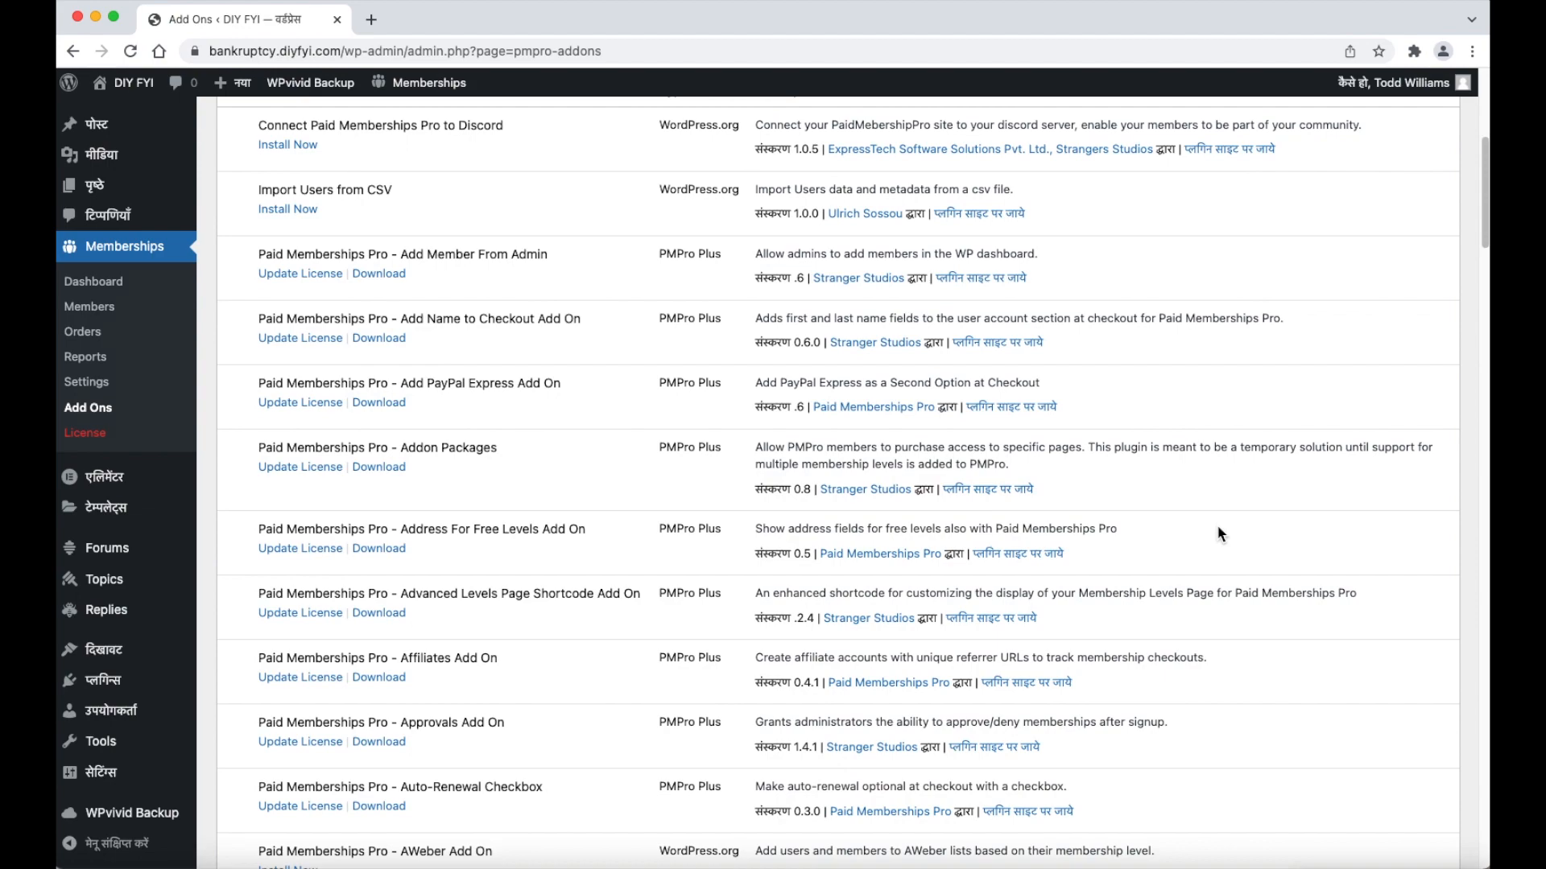
scroll(1288, 540, "down", 20)
left_click_drag(1486, 564, 1486, 89)
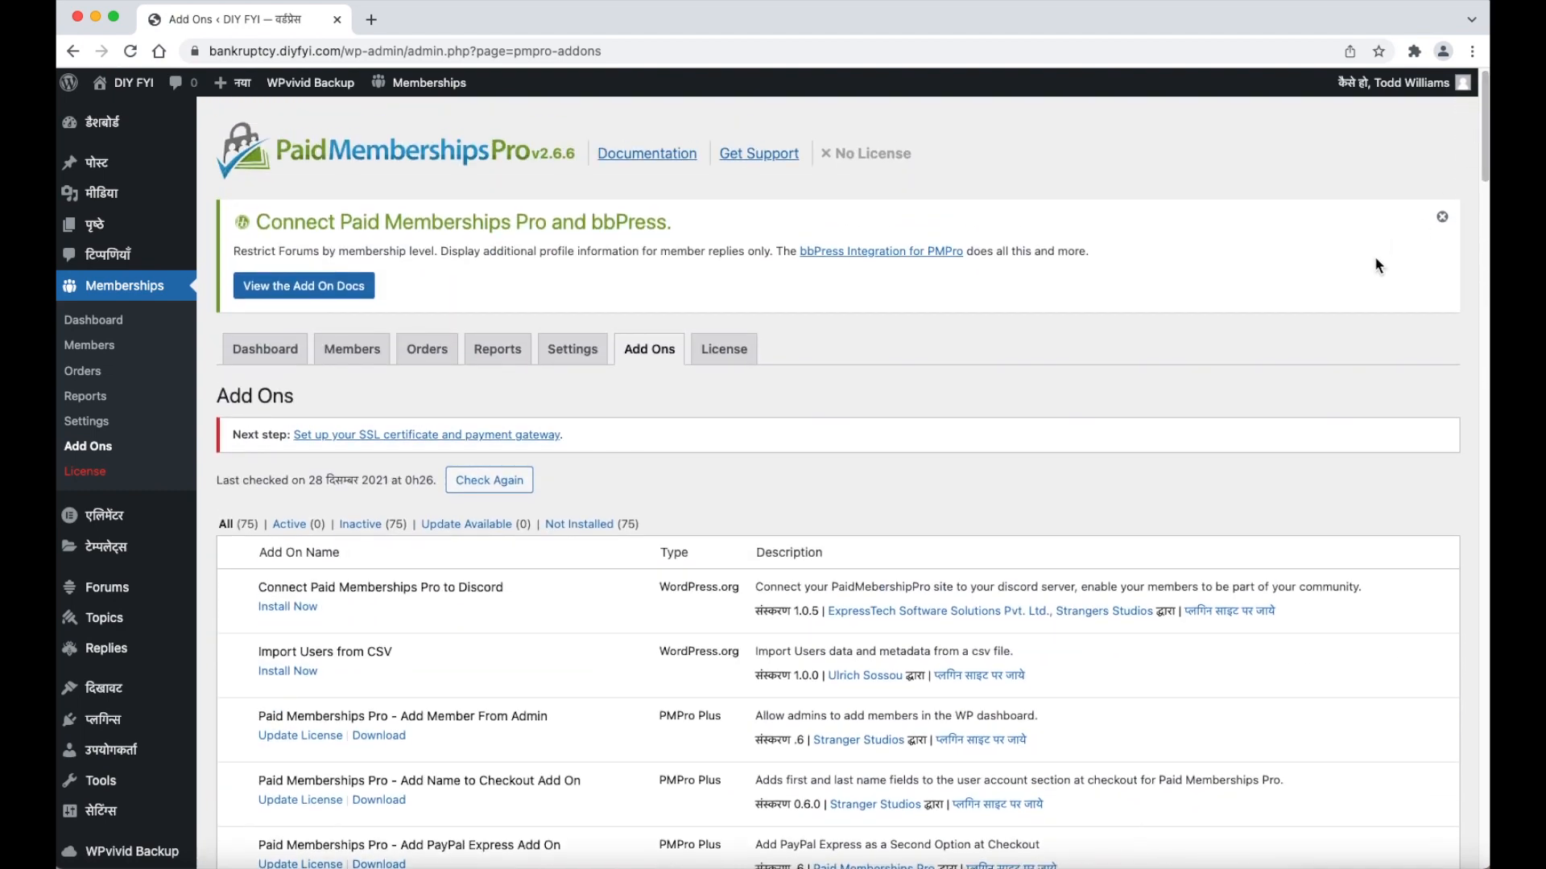
left_click(740, 359)
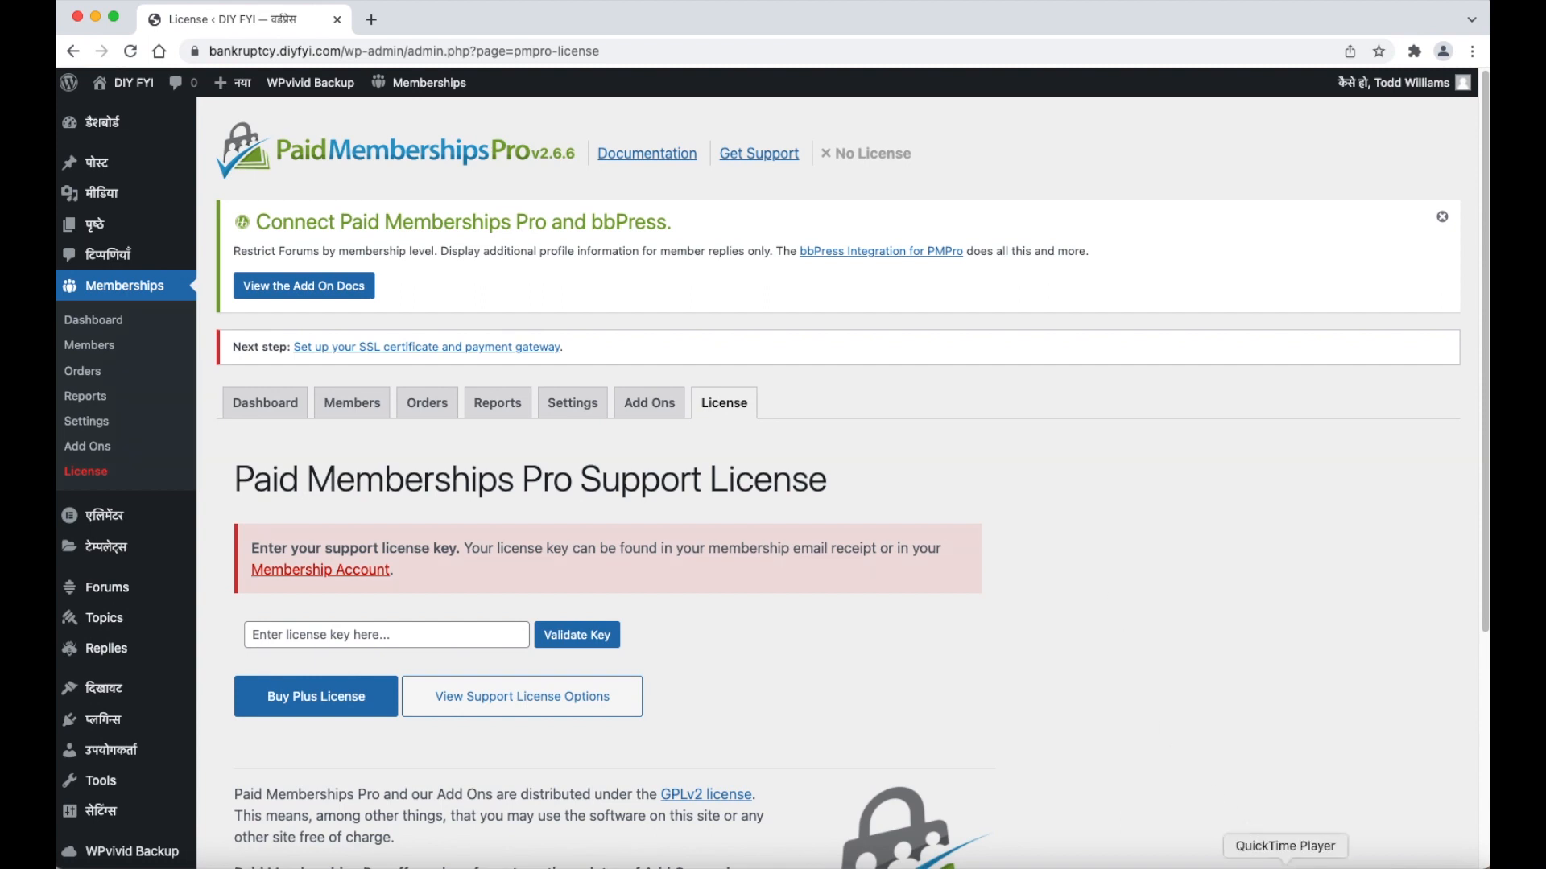
Open the Elementor #9877 draft from the list of all posts for editing and examine its post settings.
mouse_move(171, 170)
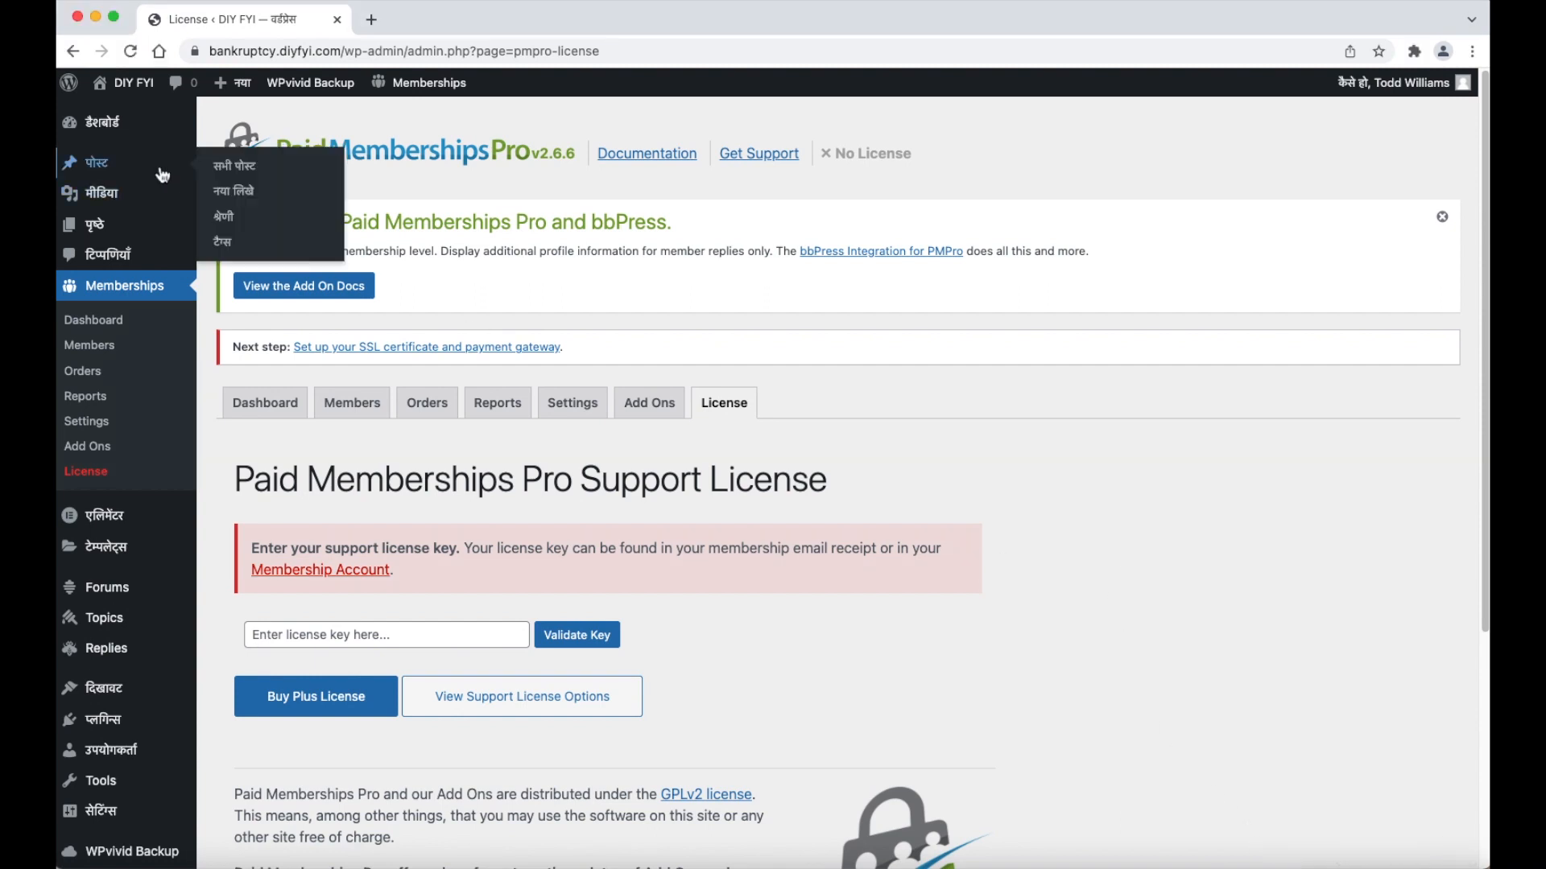
left_click(289, 174)
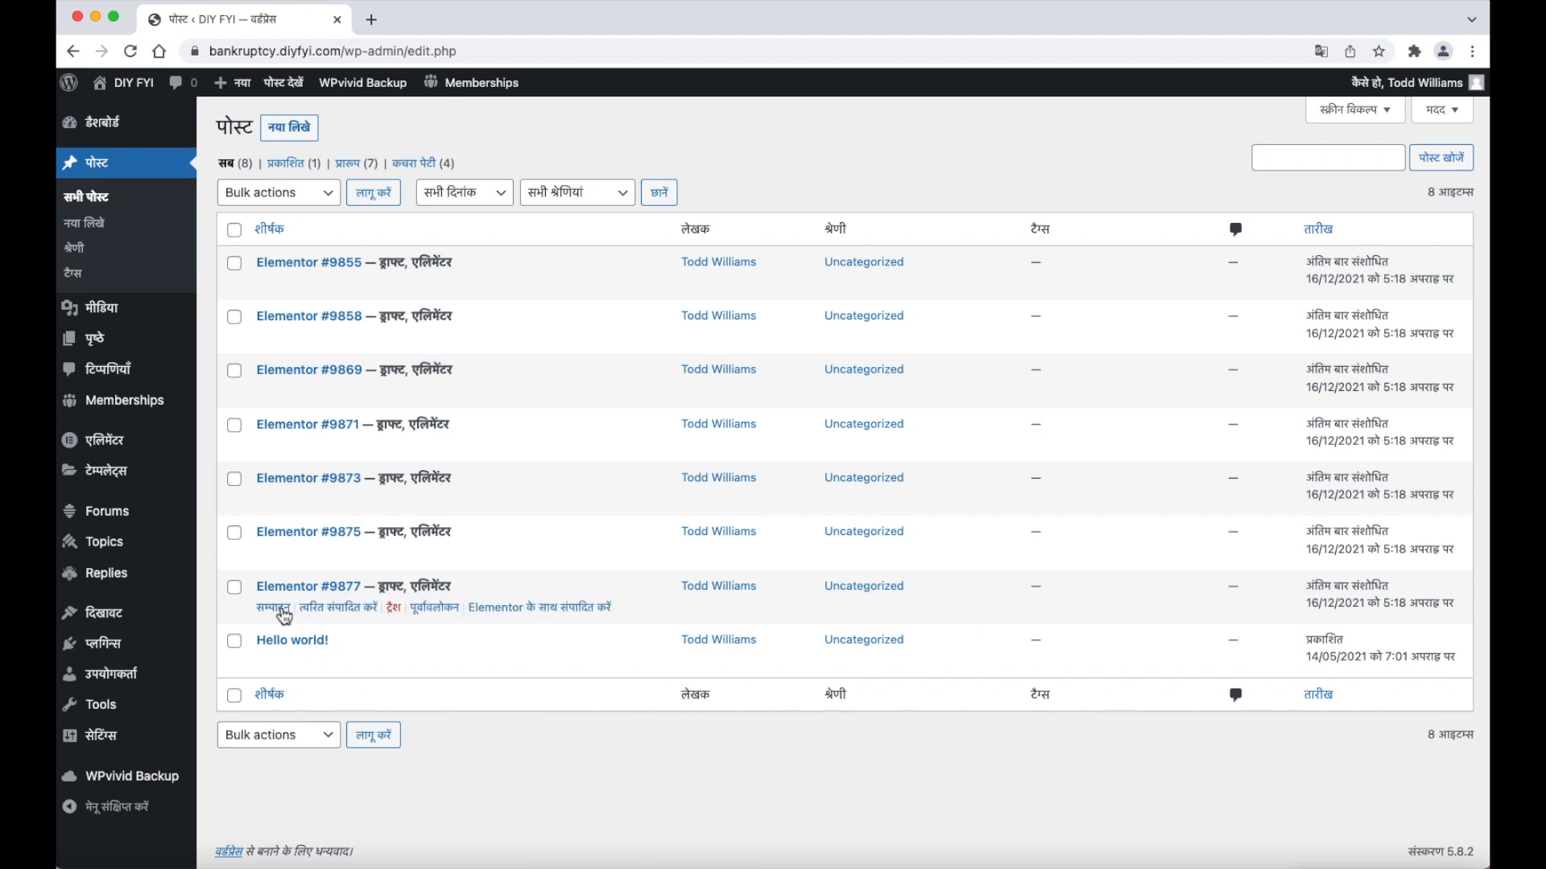
left_click(283, 615)
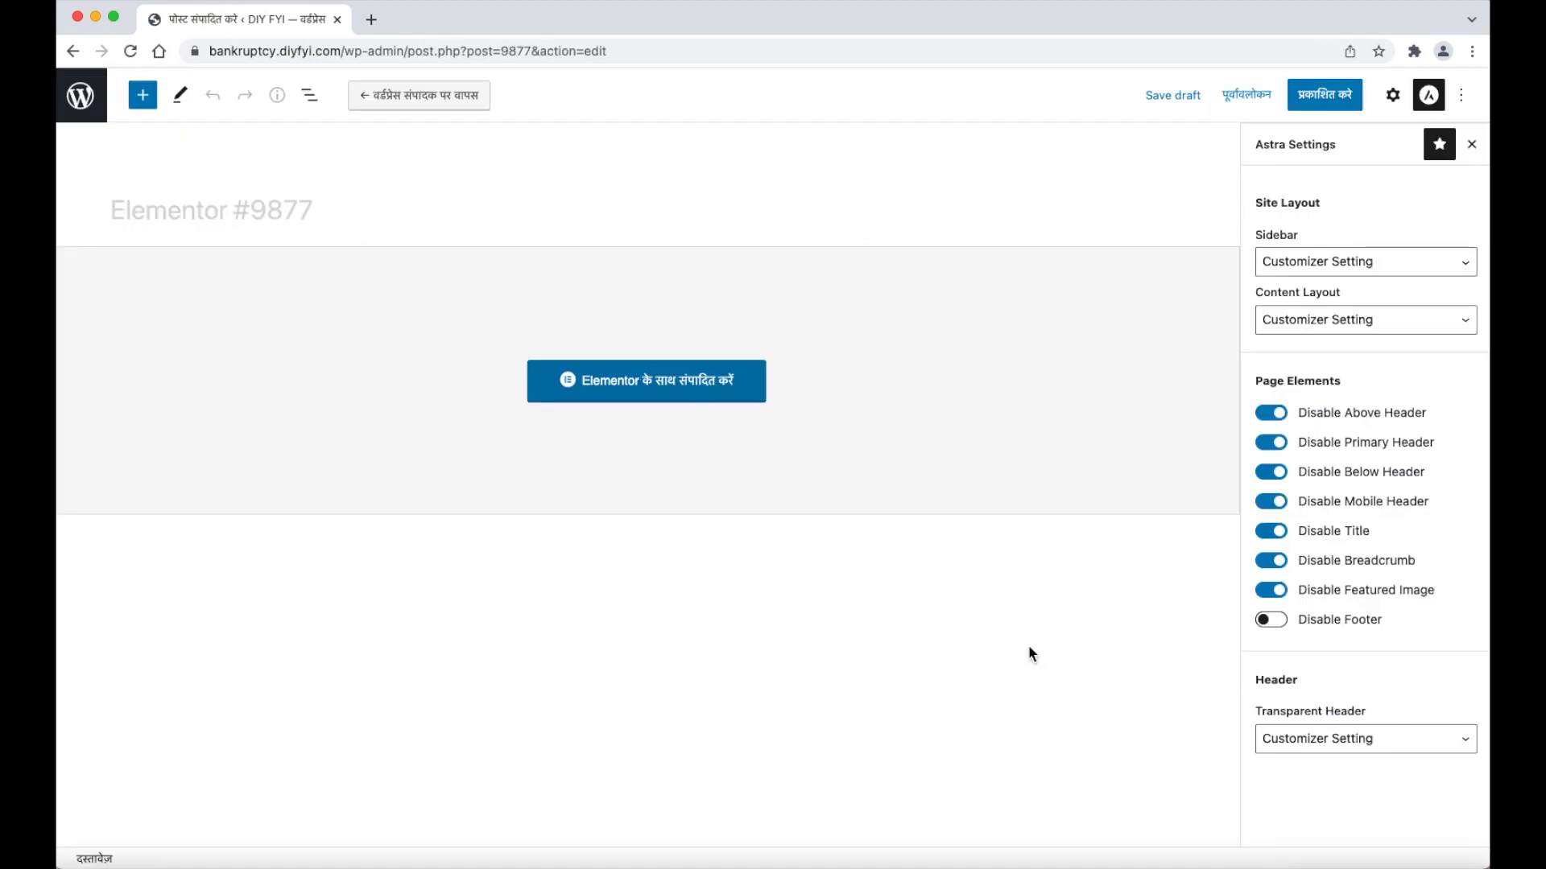
left_click(1392, 98)
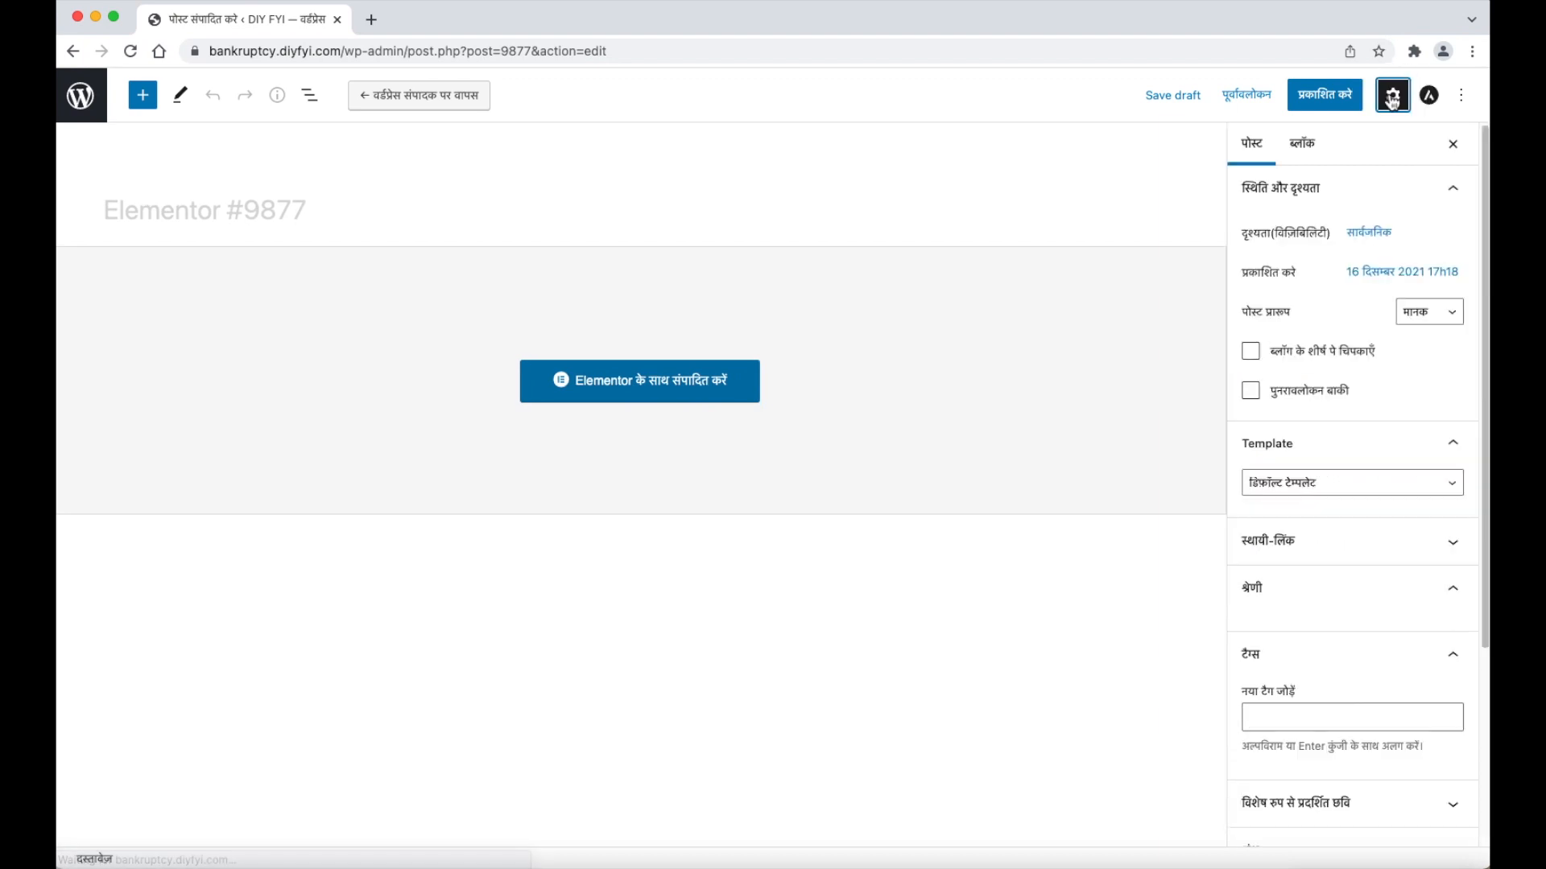
left_click(1392, 99)
left_click(1393, 100)
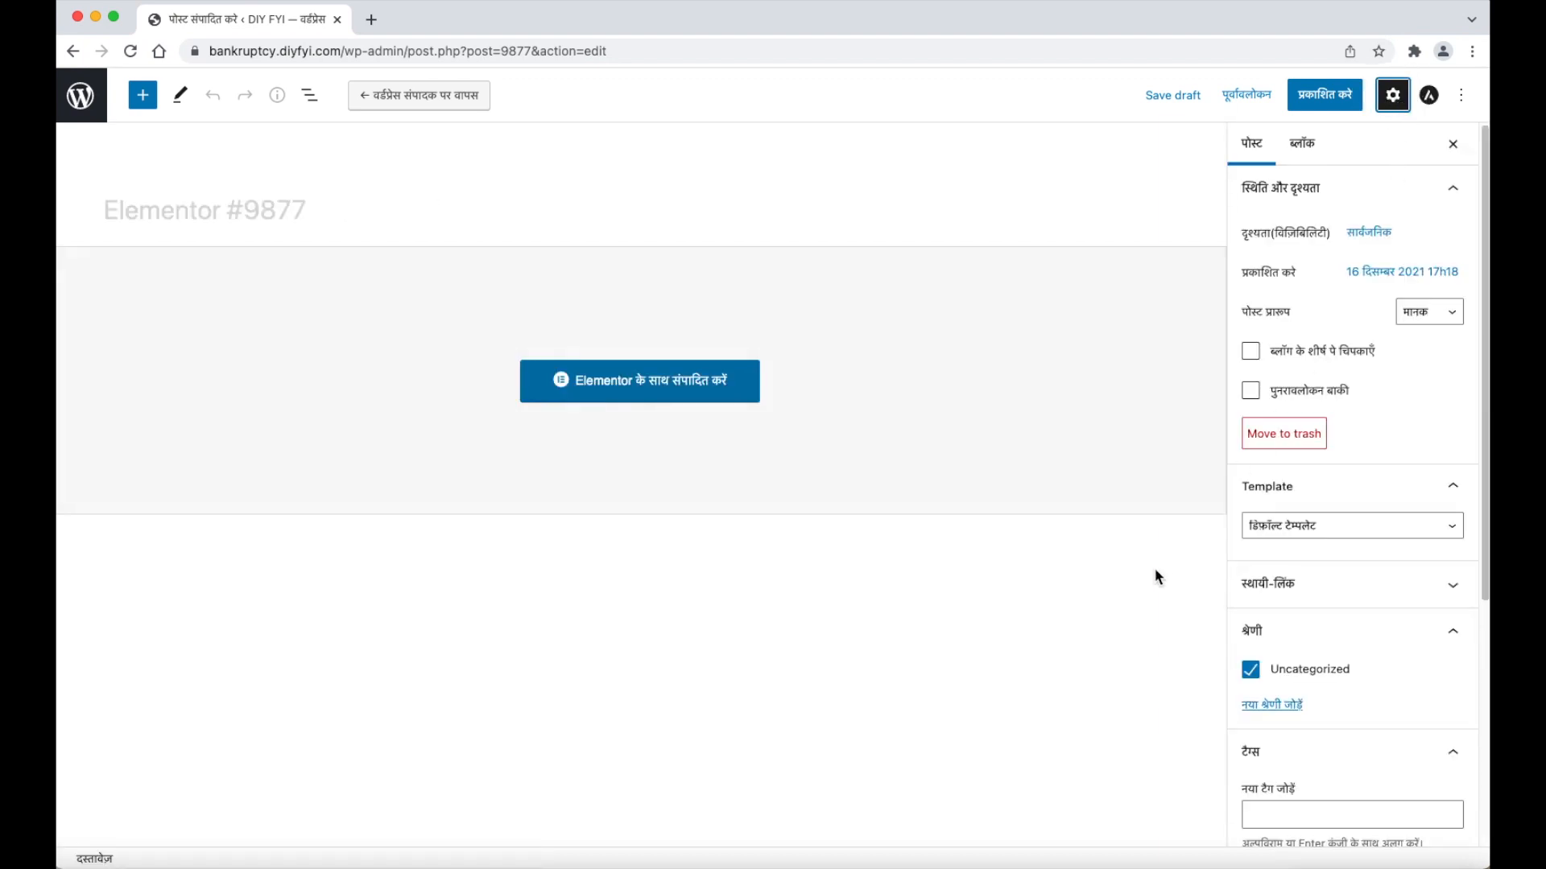
left_click_drag(1472, 507, 1463, 780)
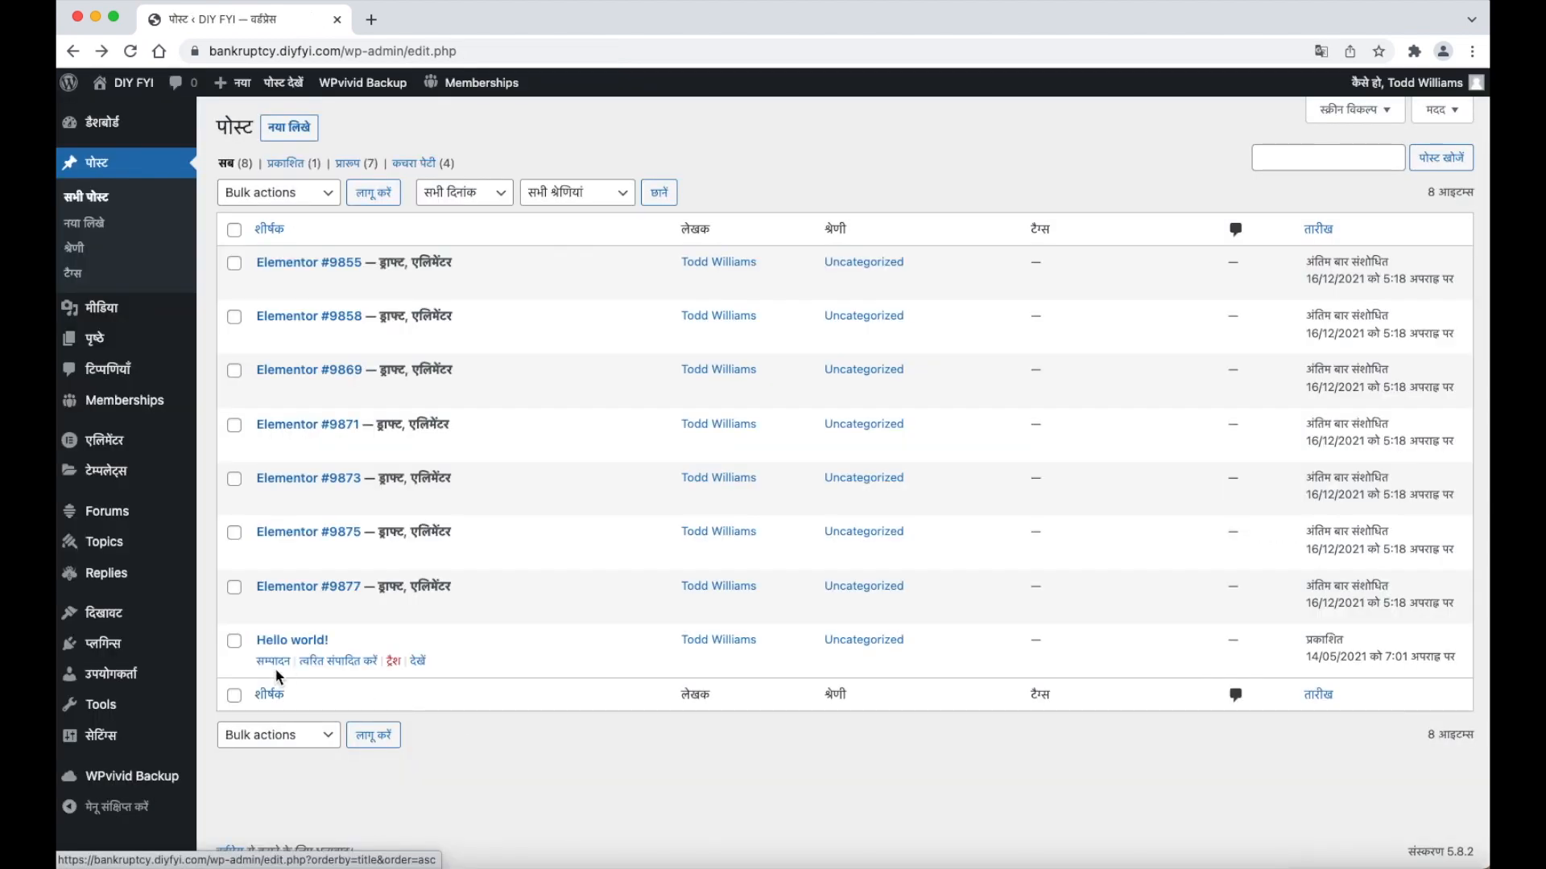
Edit the Hello world! post in a new tab so that it requires the स्वर्ण सदस्यता membership, and update the post.
right_click(276, 667)
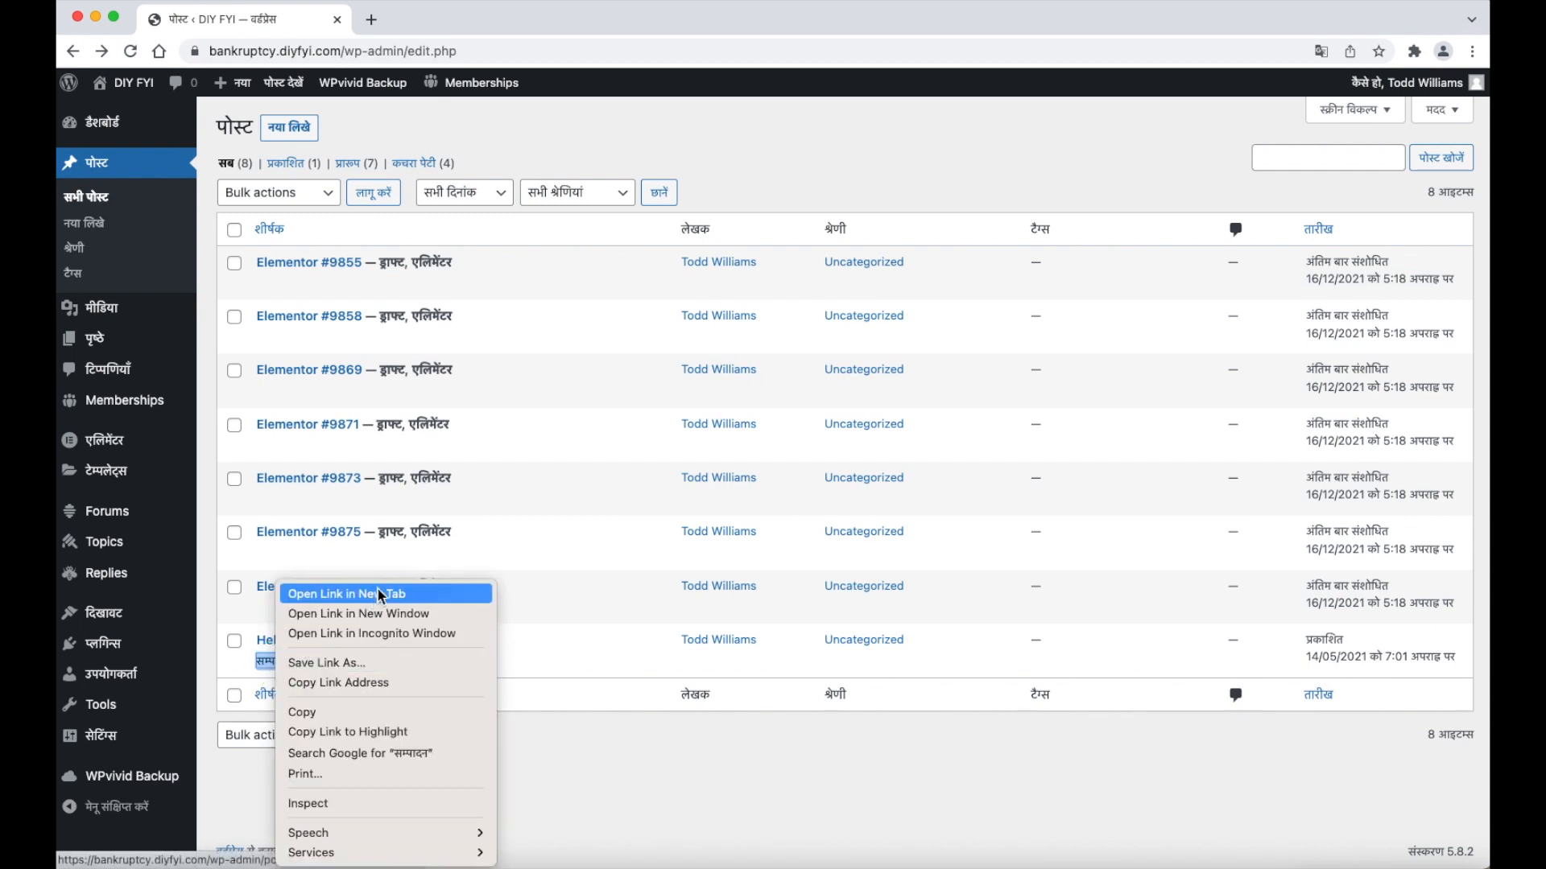
left_click(366, 593)
left_click(463, 20)
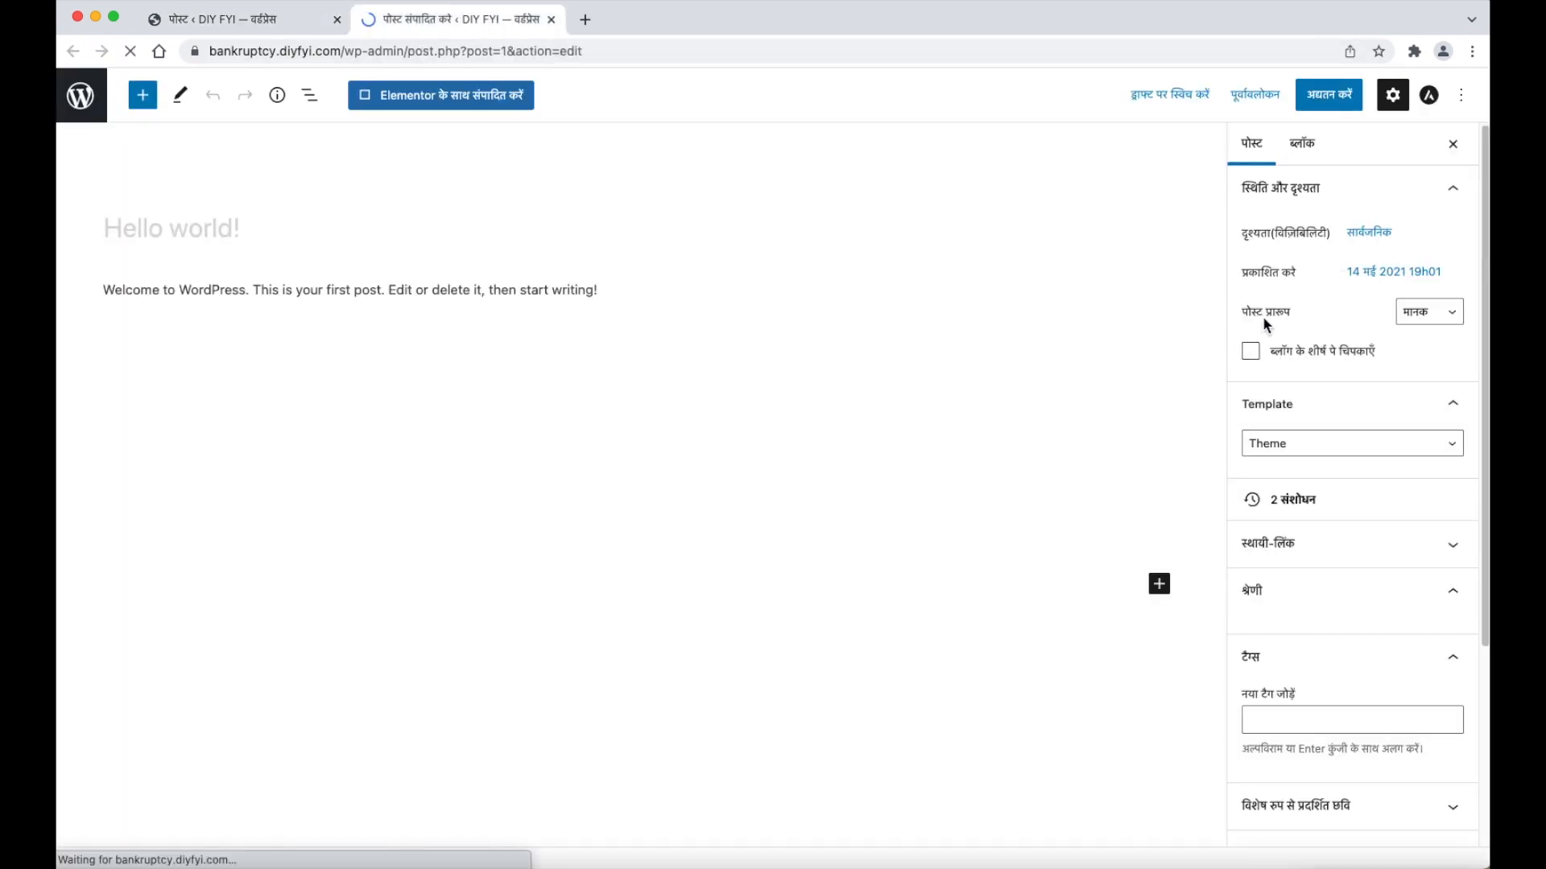
left_click(1392, 95)
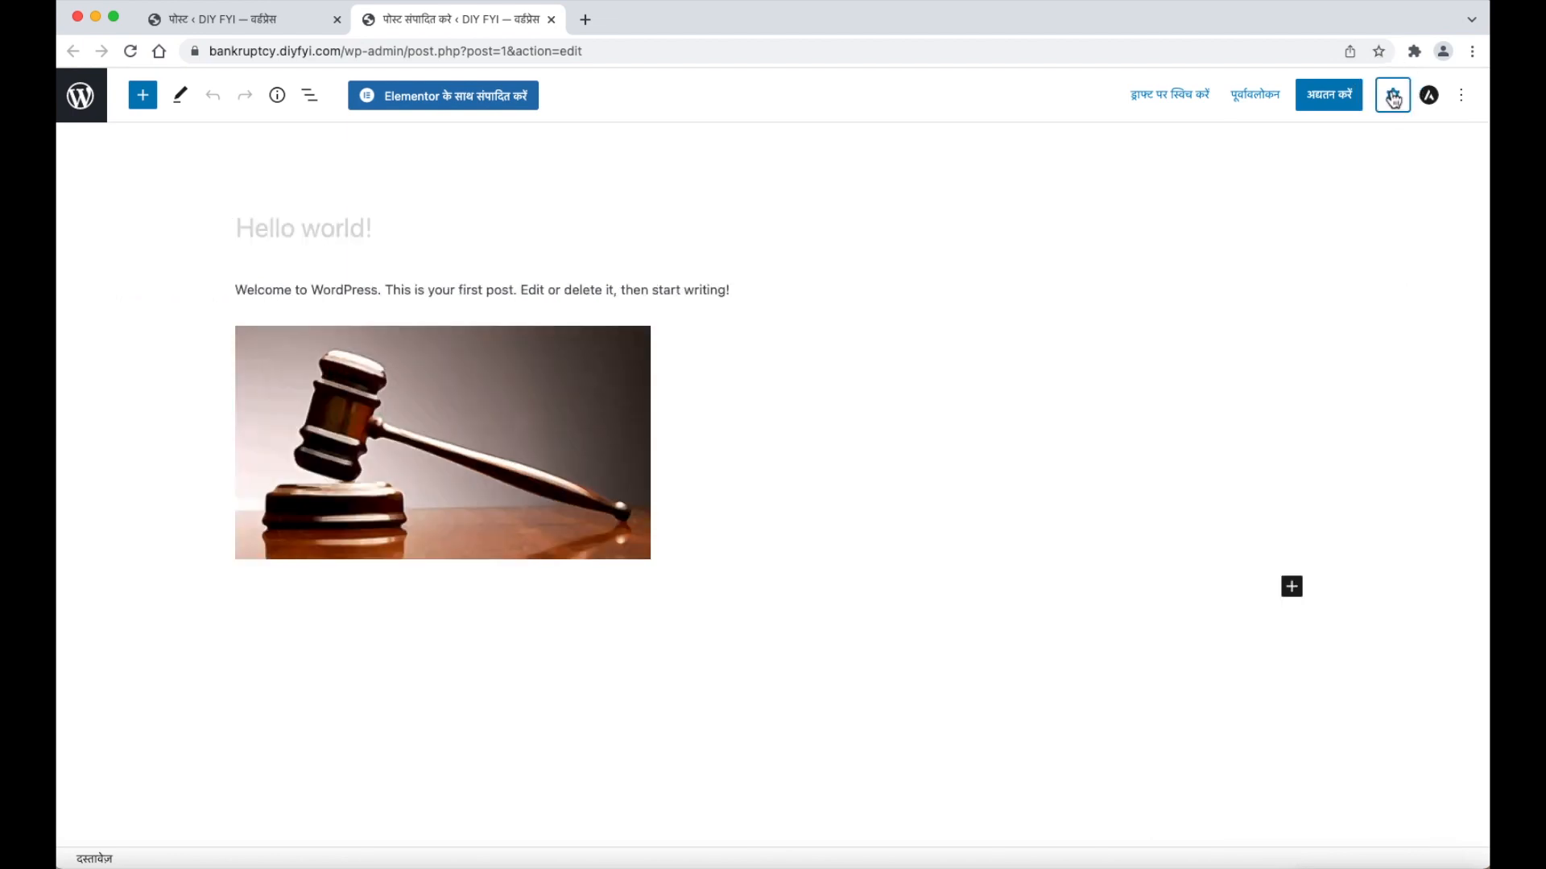
left_click(1391, 95)
scroll(1312, 369, "down", 5)
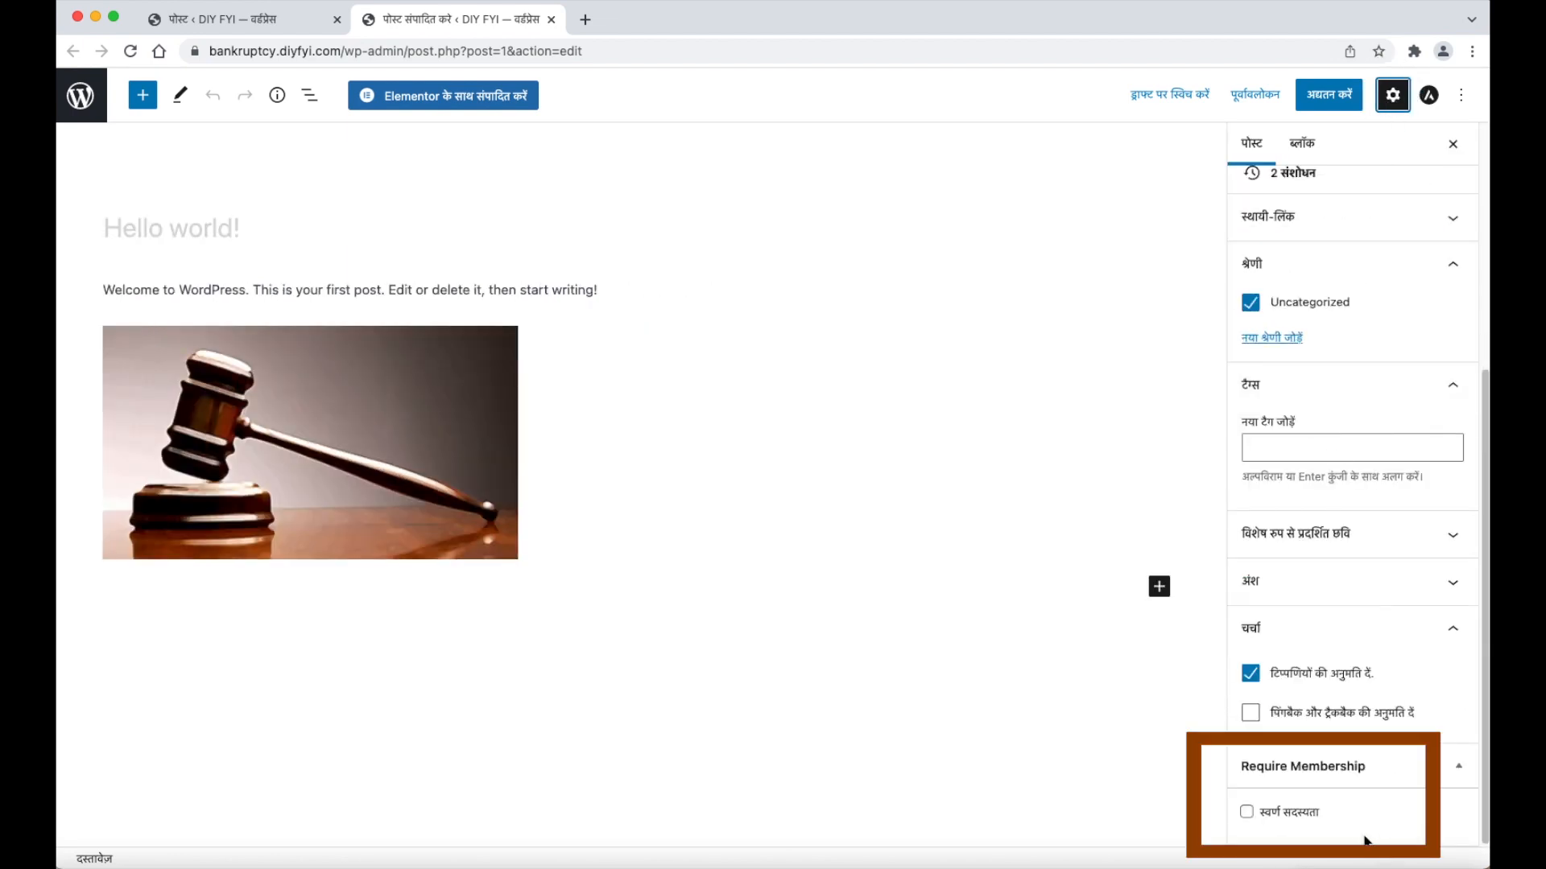
left_click(1247, 811)
left_click(1327, 109)
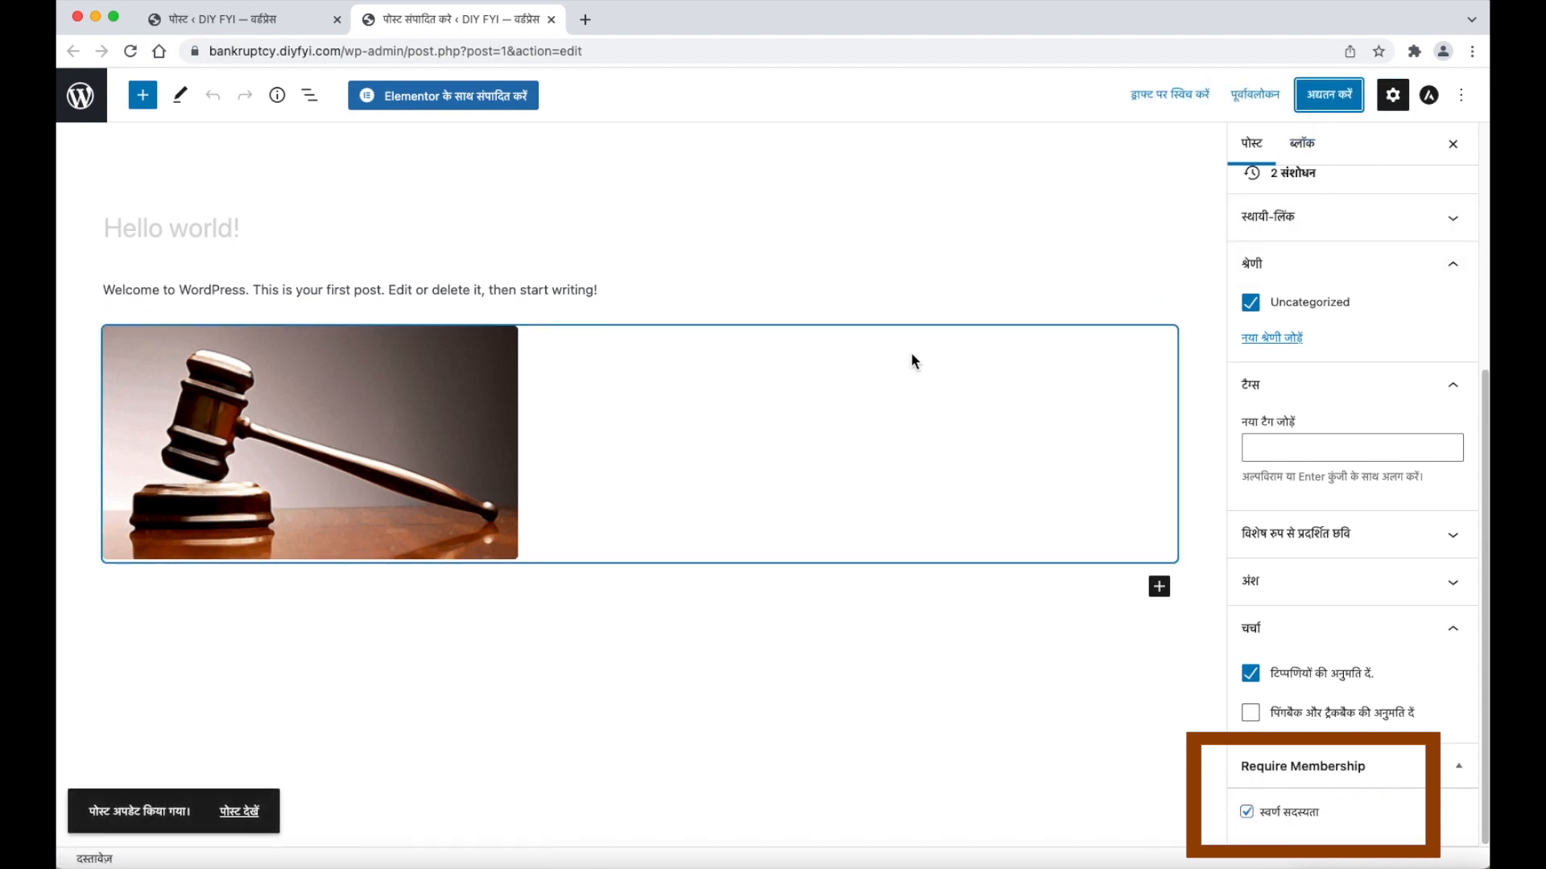
left_click(551, 19)
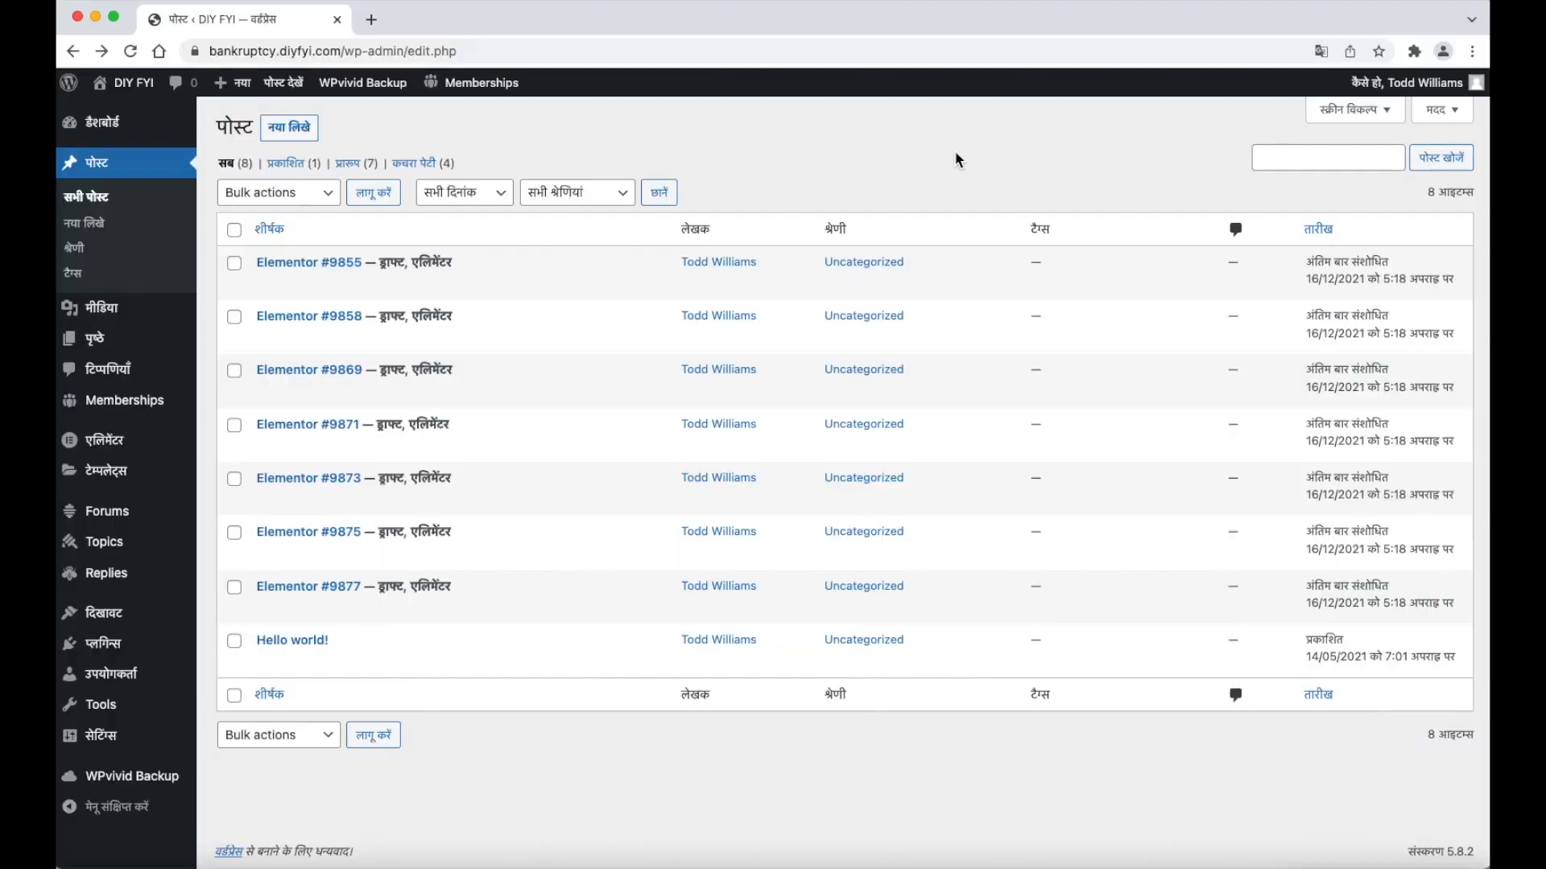
Add the Log In, Membership Levels and Membership Checkout pages to the Top menu Lisa Coffee navigation menu.
mouse_move(179, 614)
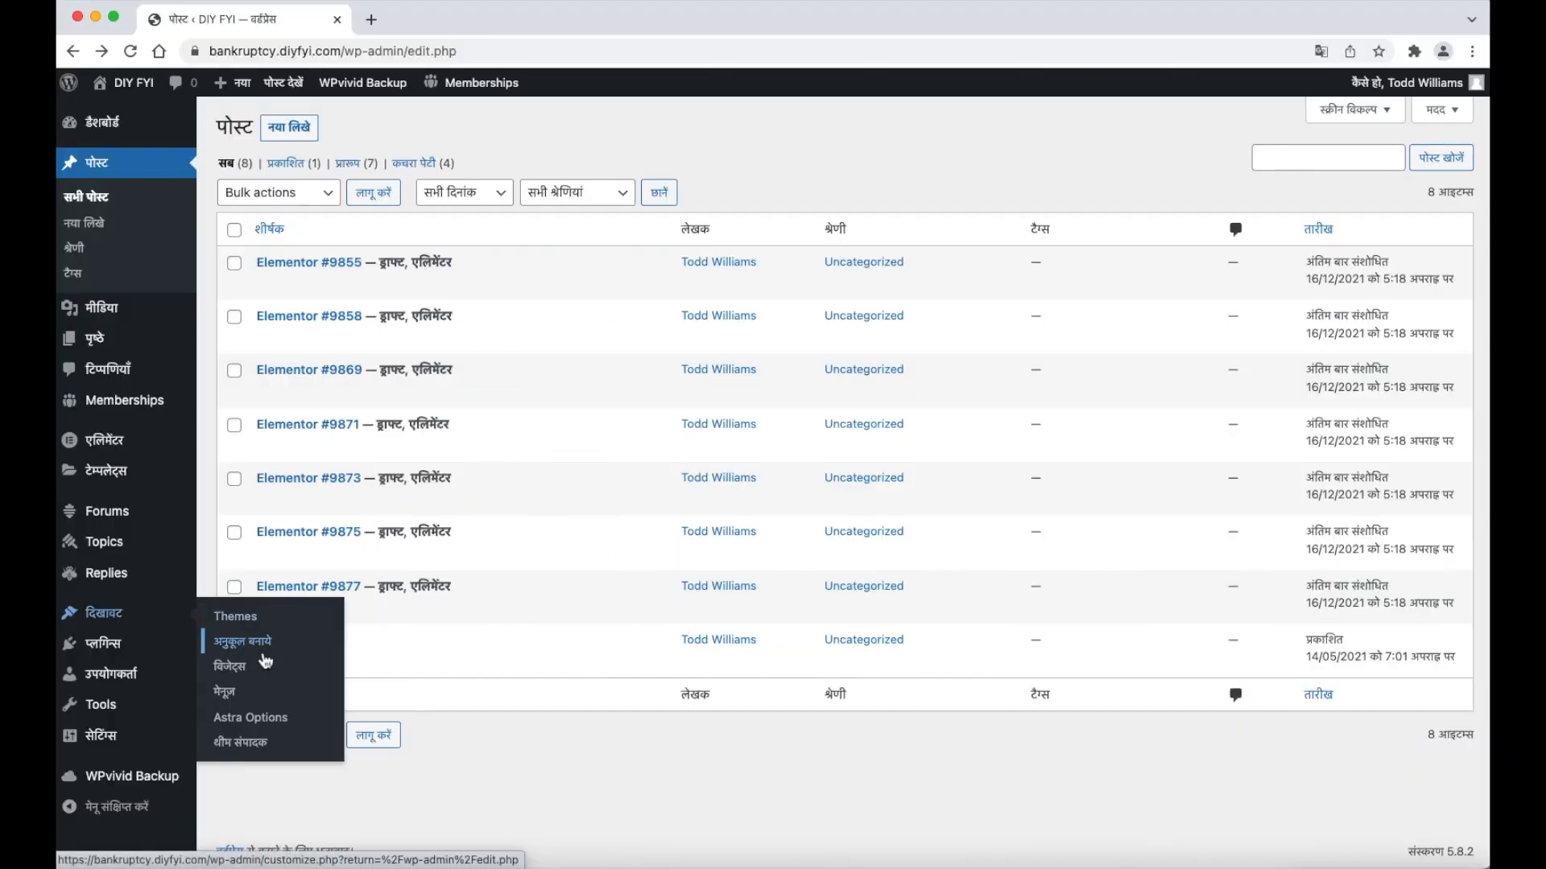
left_click(288, 689)
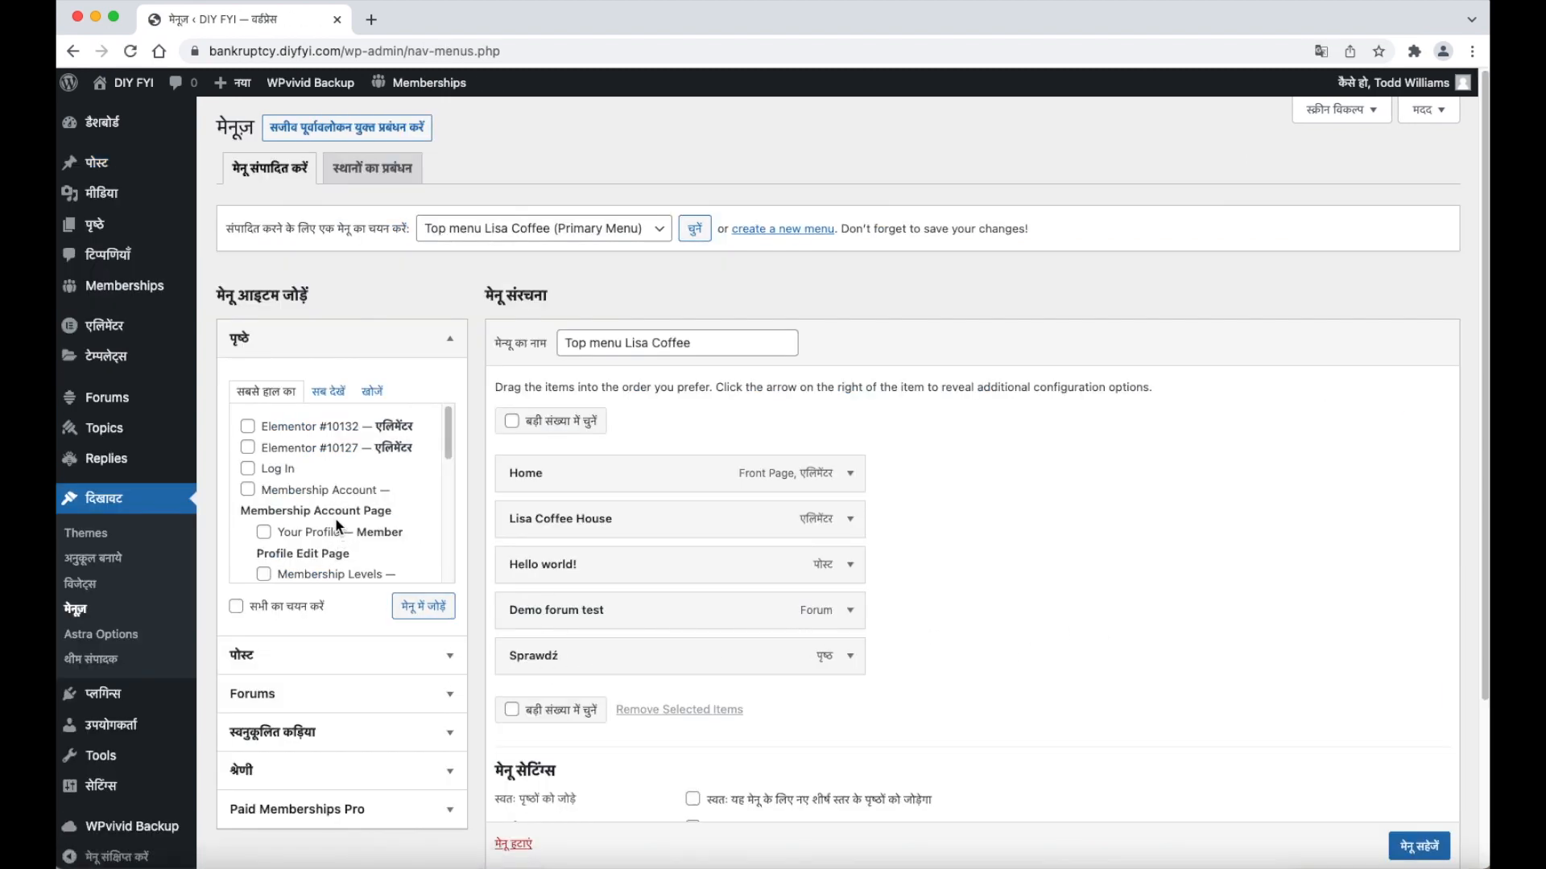
left_click(249, 470)
scroll(338, 563, "down", 1)
left_click(271, 554)
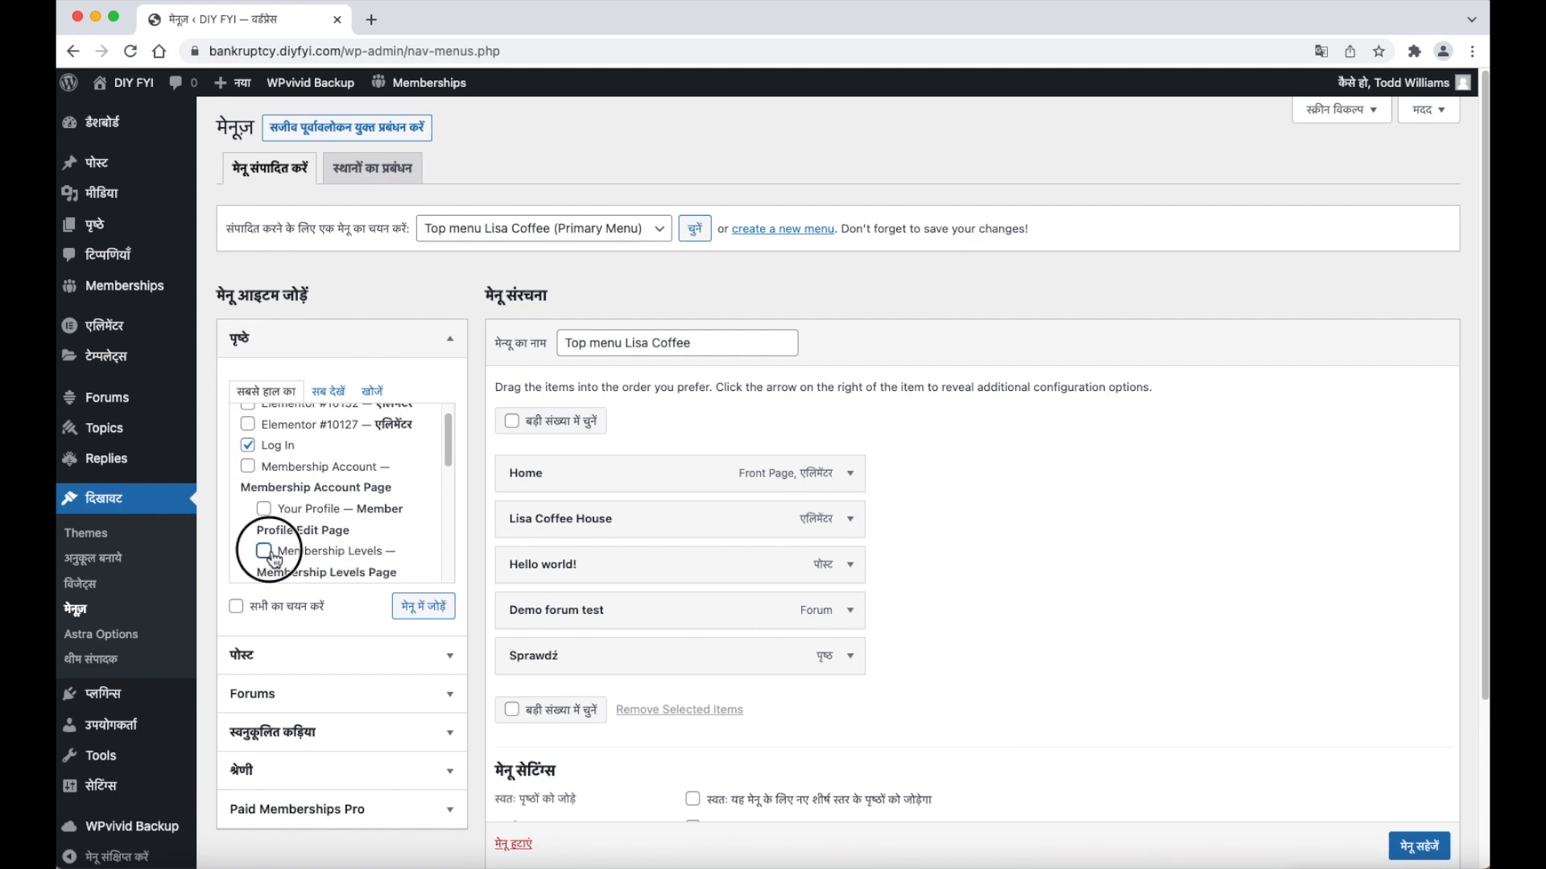
scroll(322, 552, "down", 3)
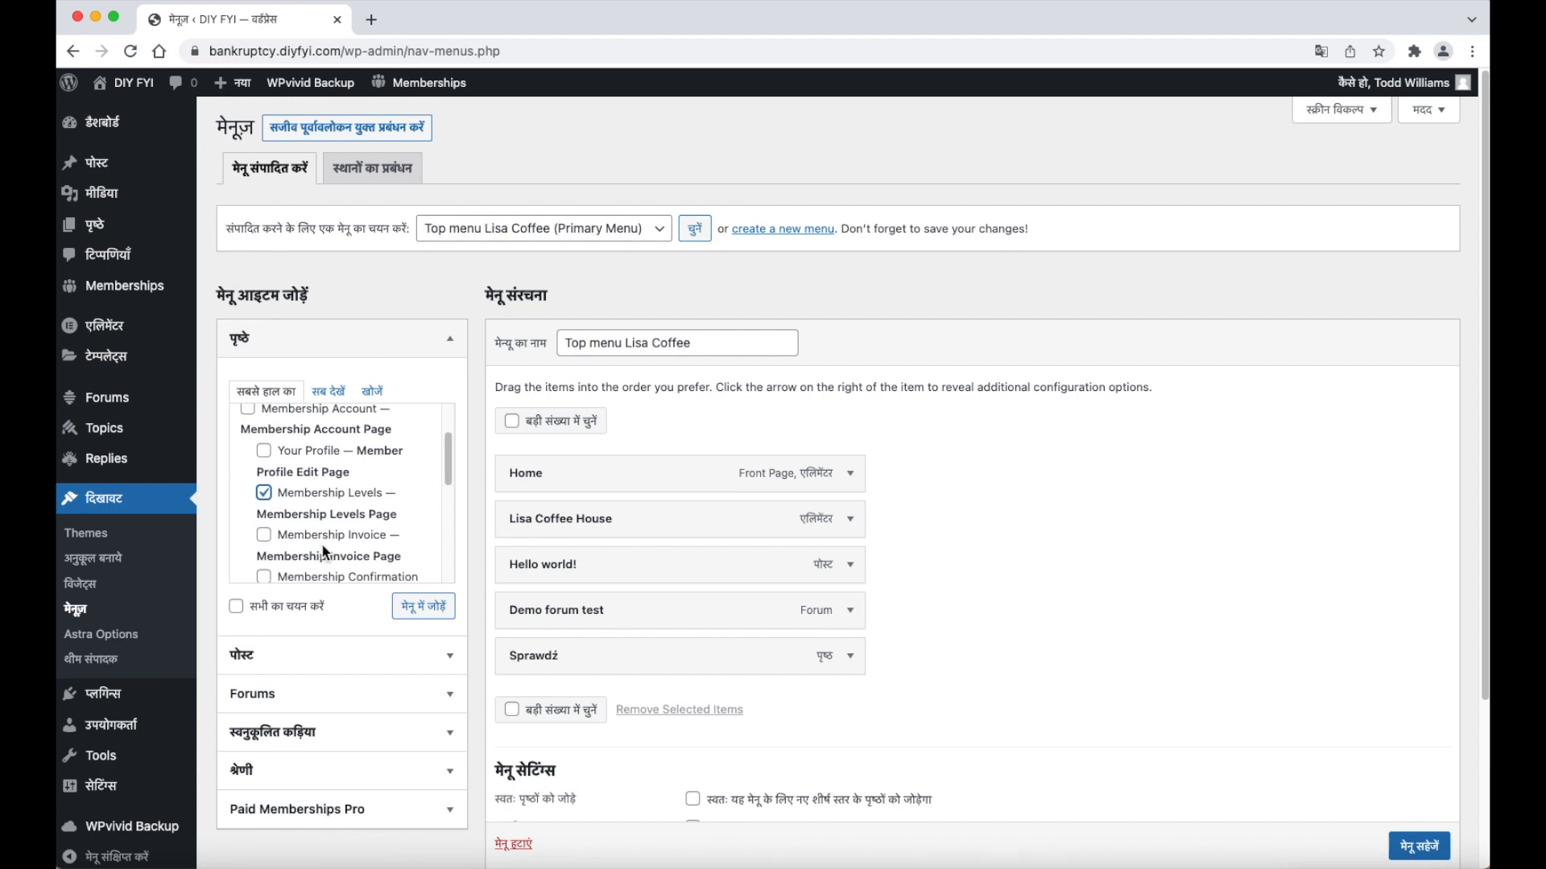
scroll(323, 551, "down", 4)
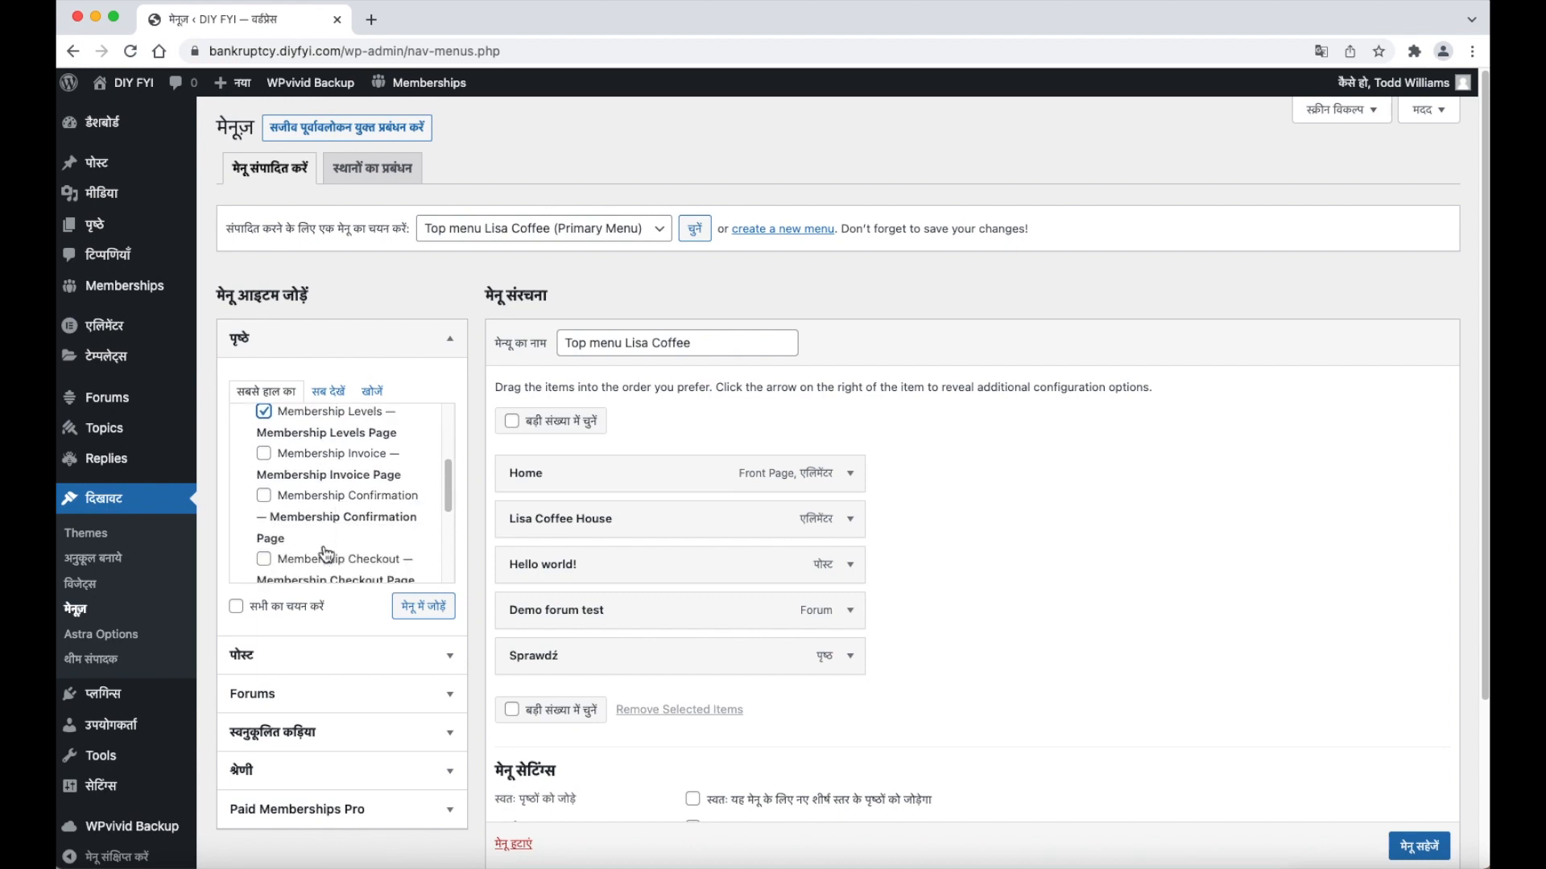
scroll(326, 553, "down", 1)
left_click(265, 547)
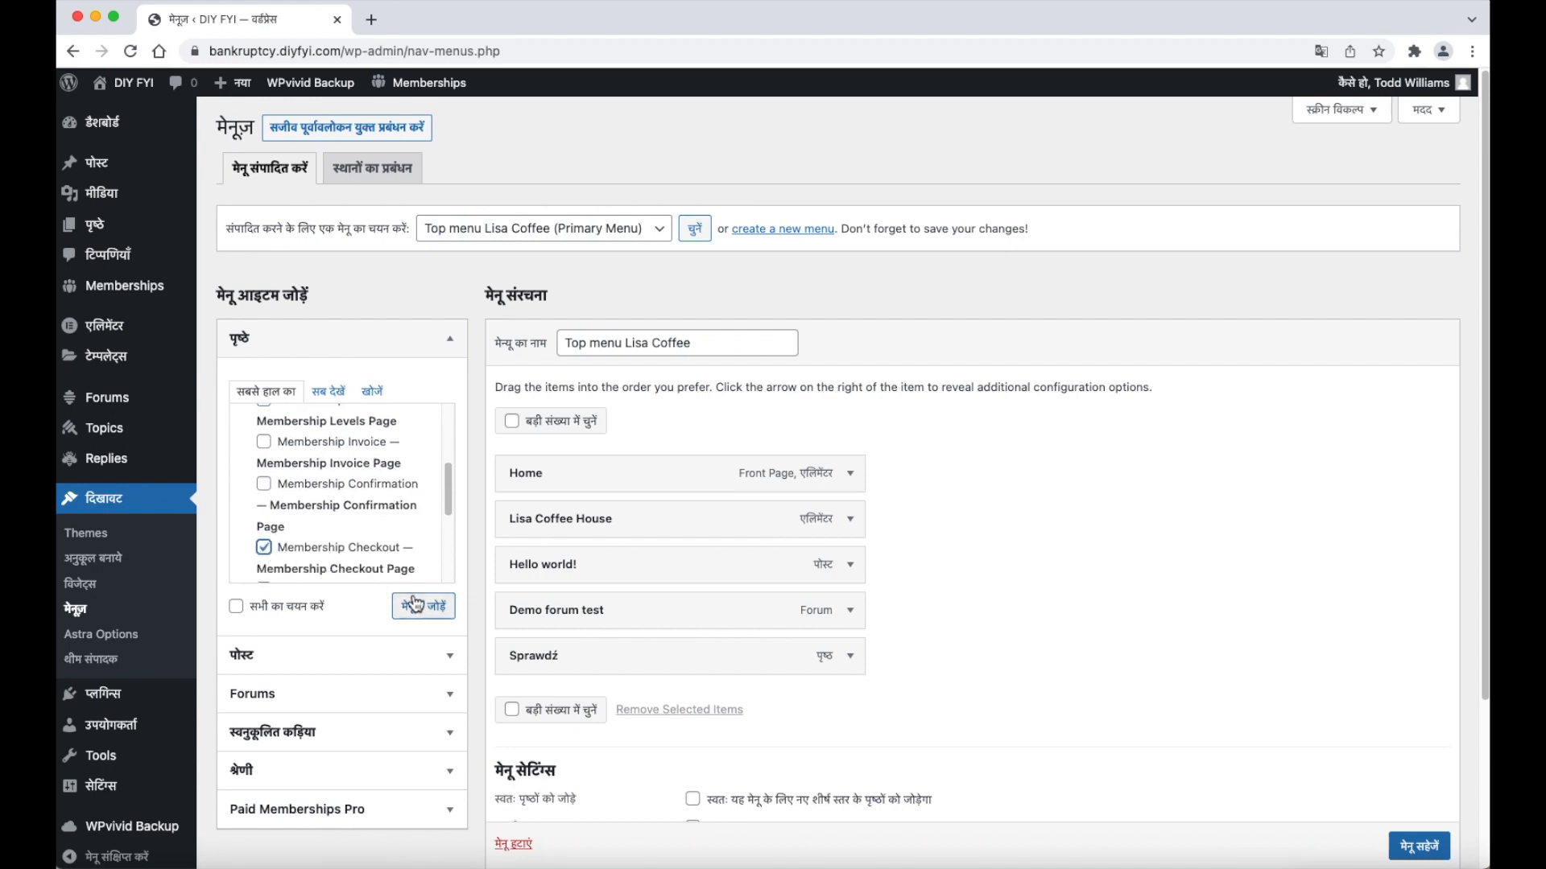
left_click(415, 604)
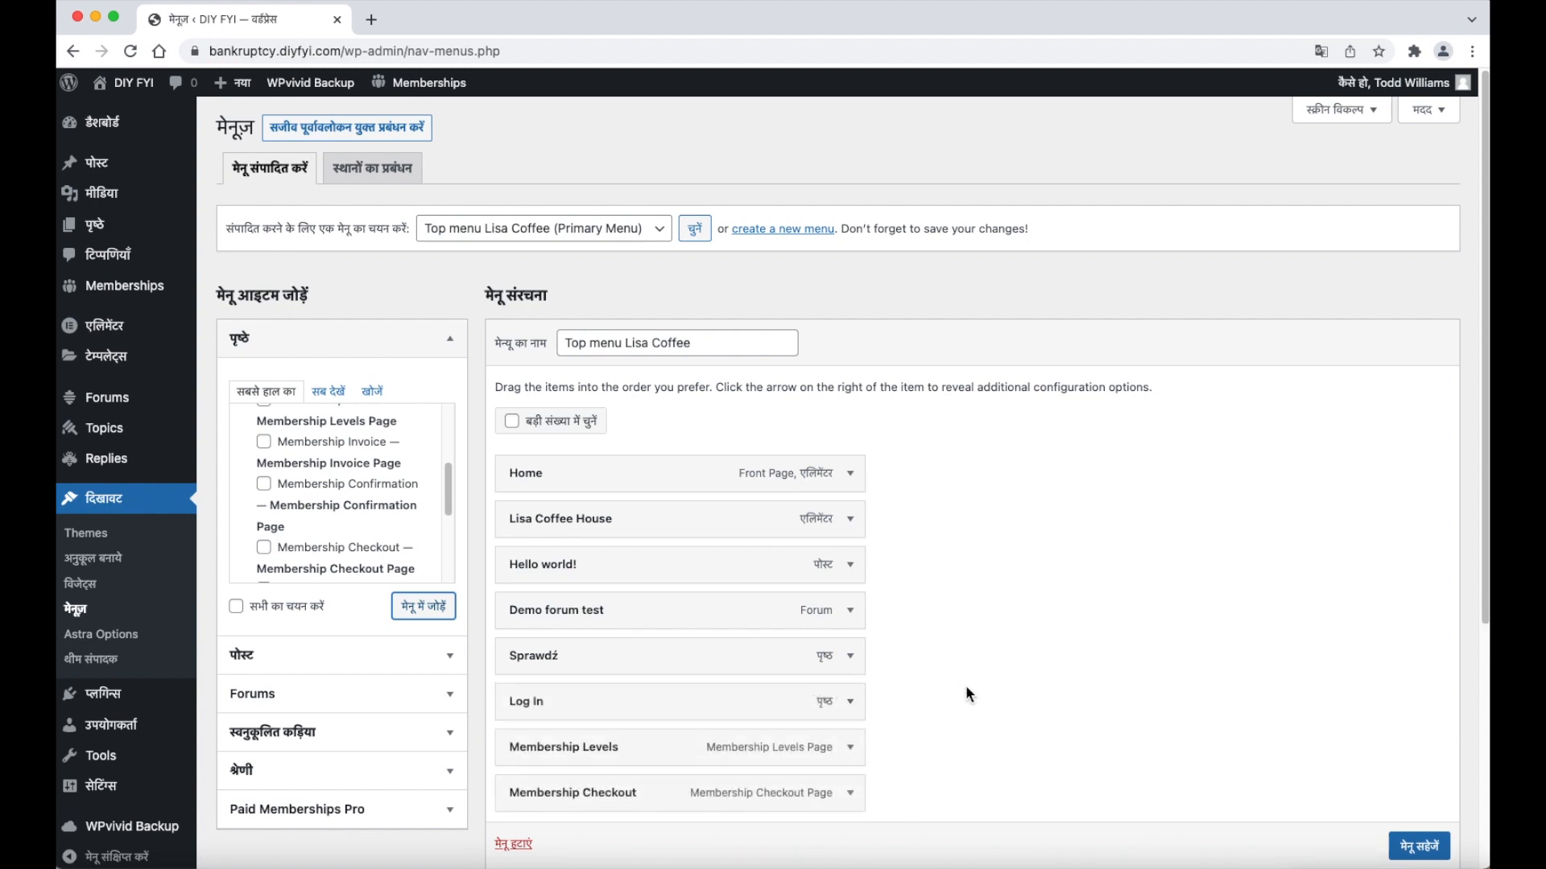
Move the Log In item below Membership Checkout, to the end of the menu structure.
scroll(964, 684, "down", 4)
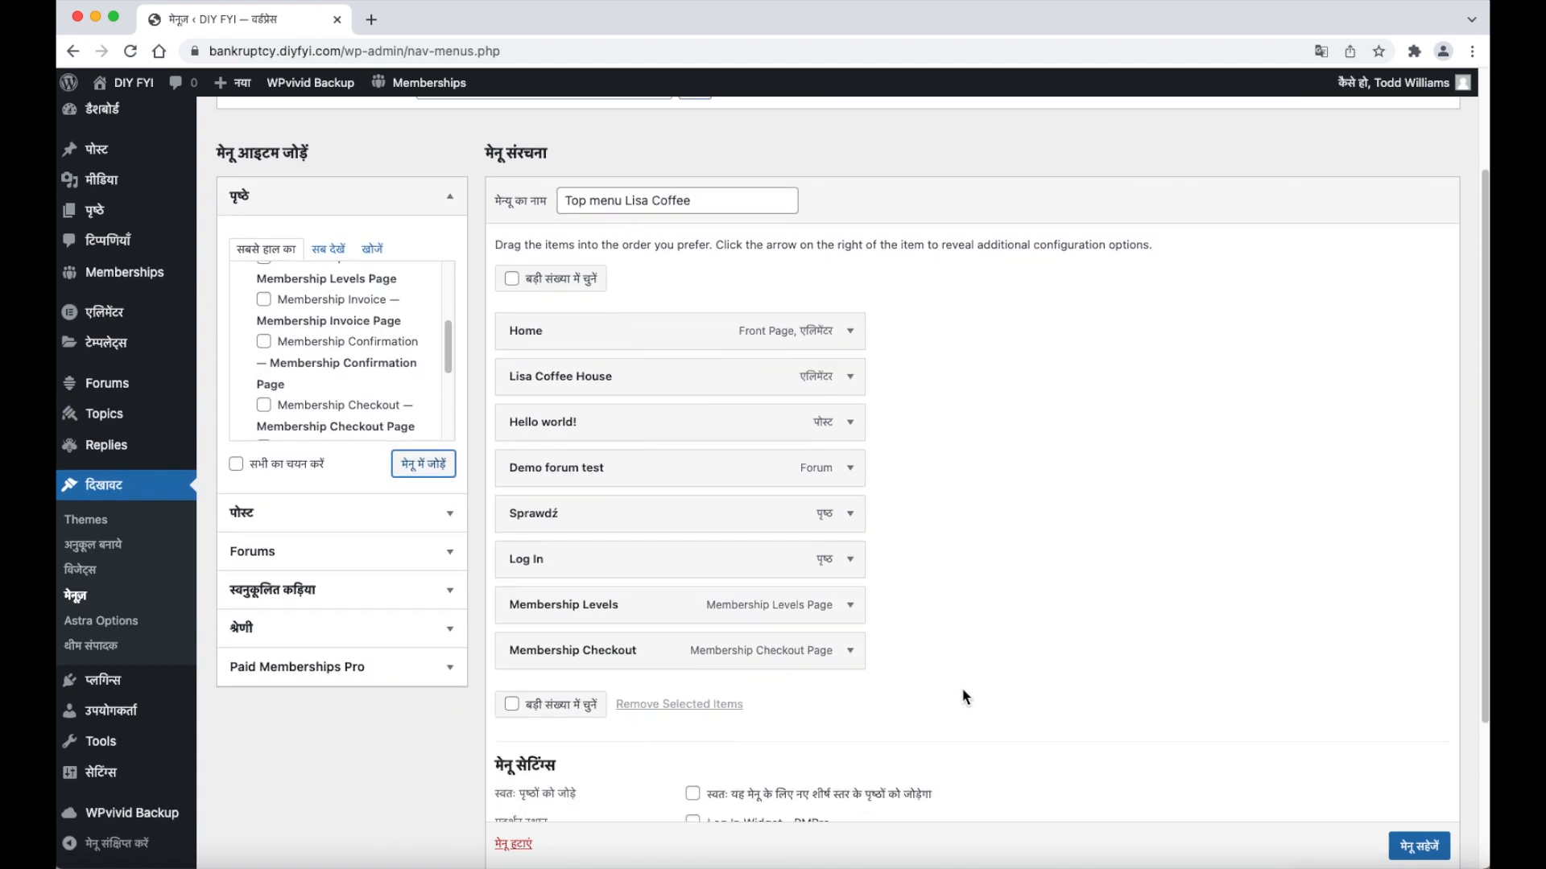
left_click_drag(657, 573, 655, 661)
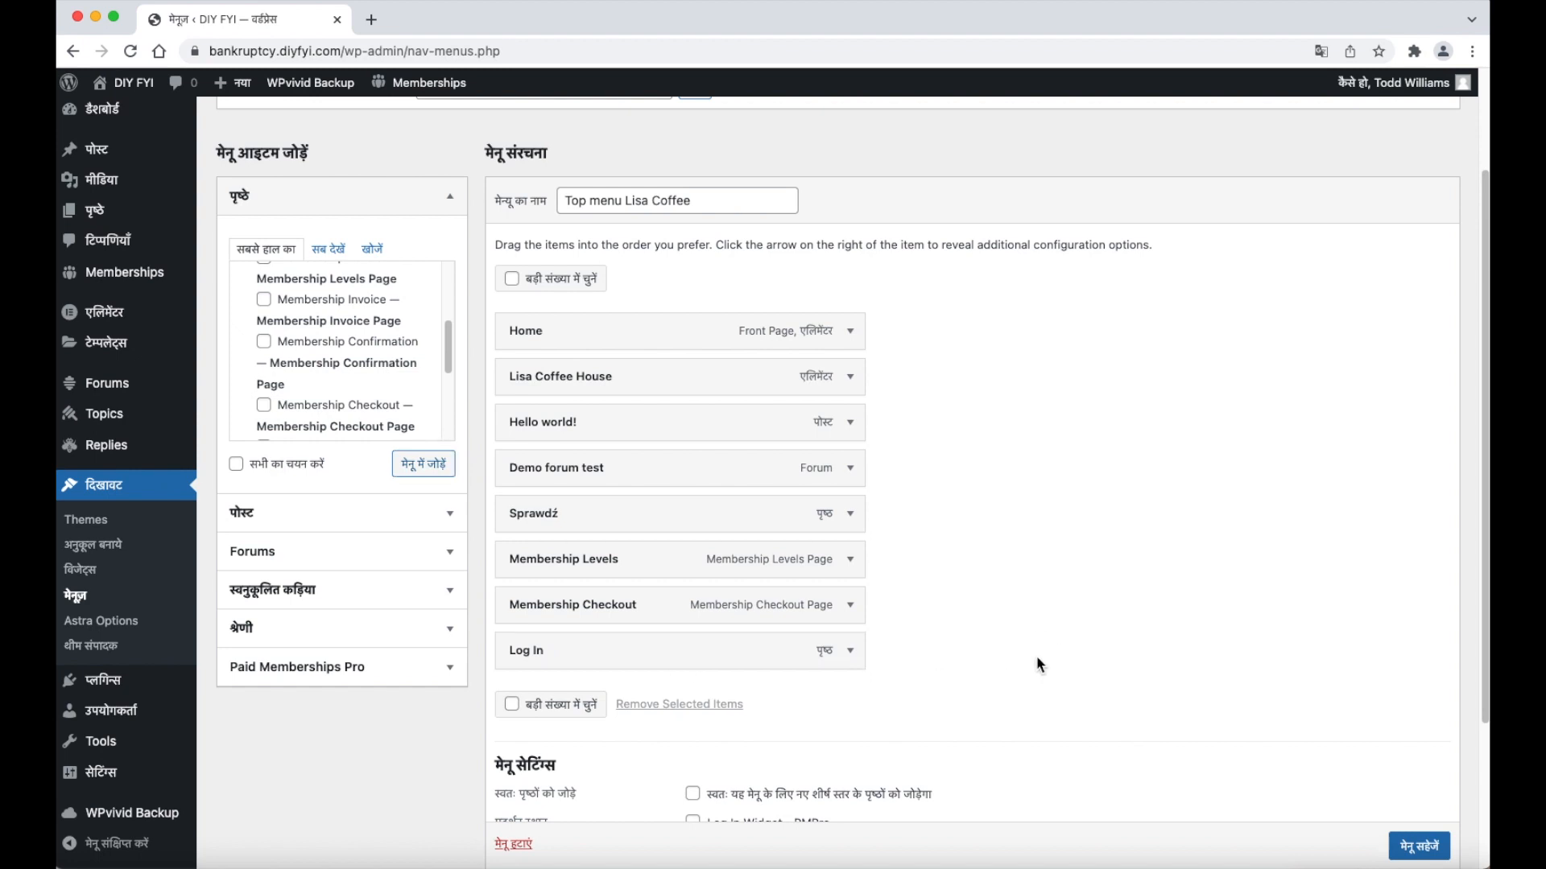
Change the navigation label of the Membership Levels menu item to सदस्यता स्तर.
scroll(1210, 675, "up", 1)
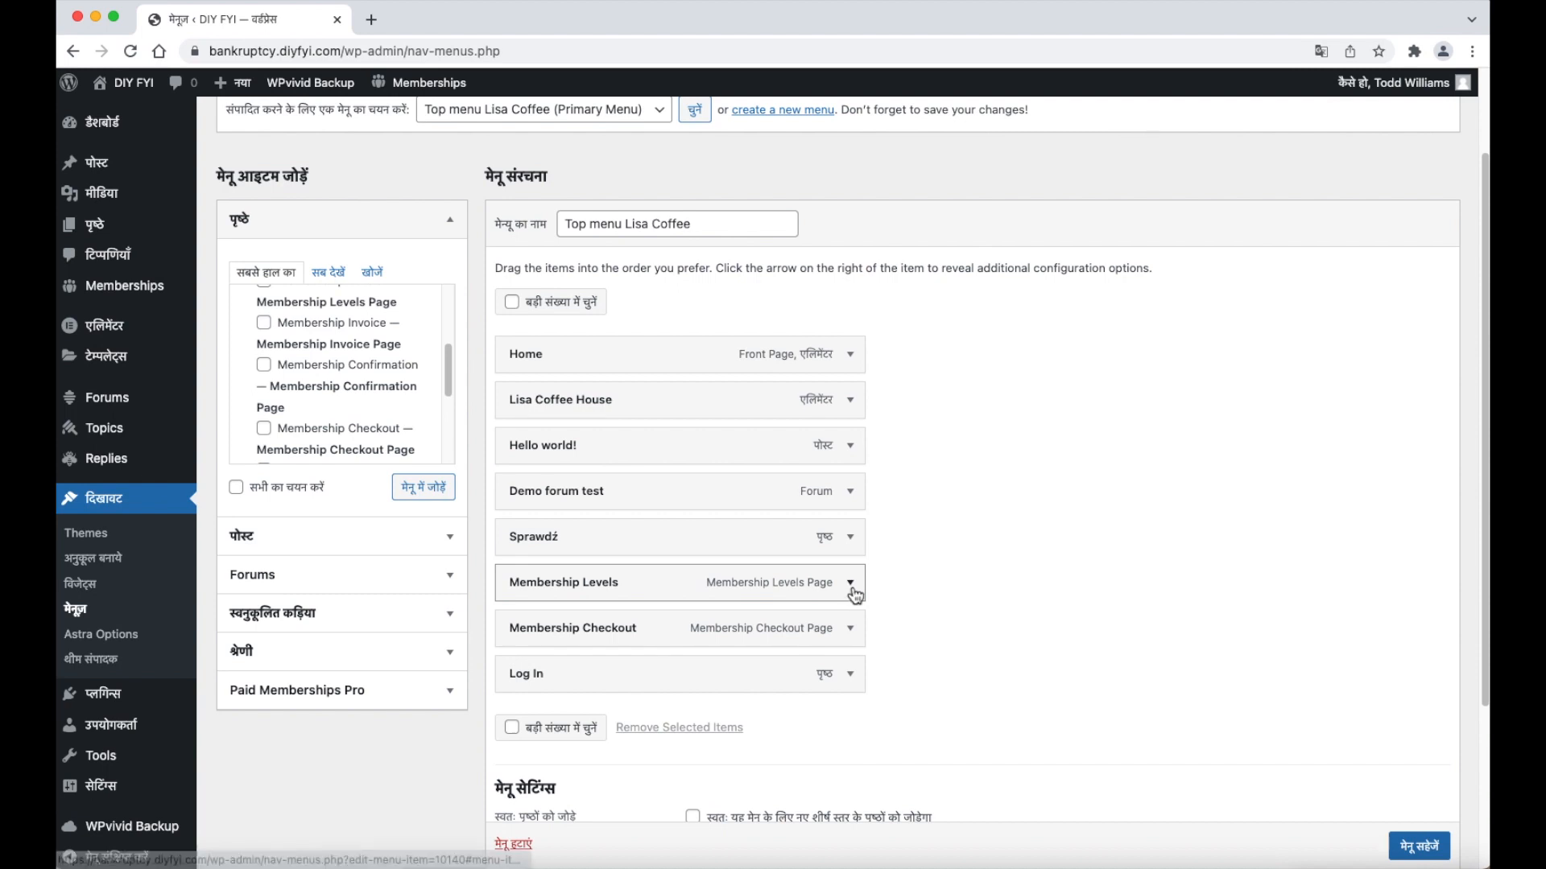
left_click(850, 583)
left_click_drag(624, 644, 514, 649)
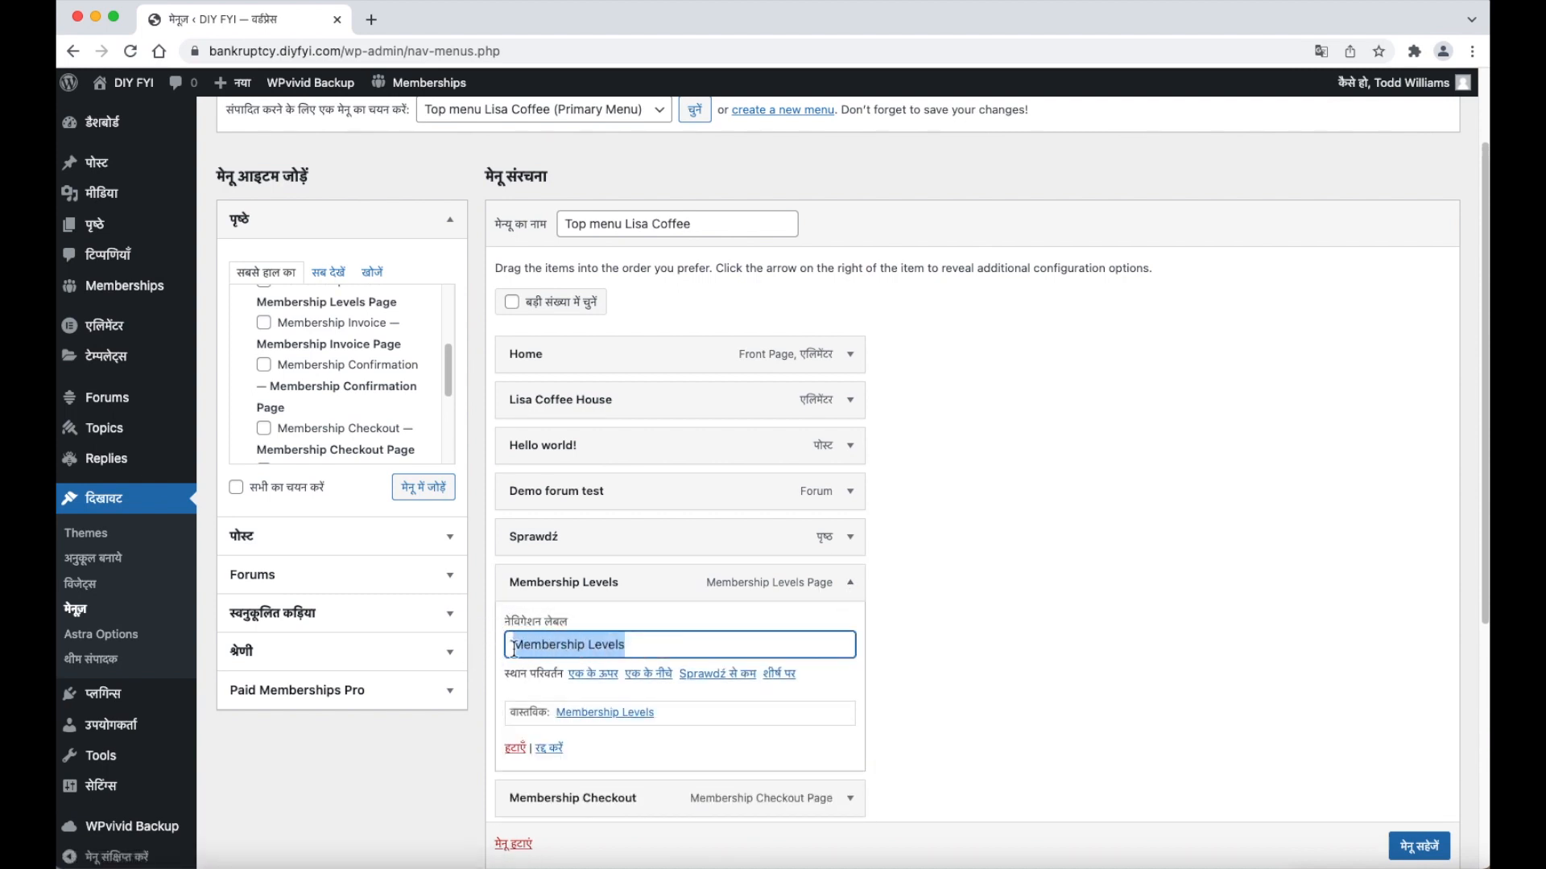
right_click(554, 648)
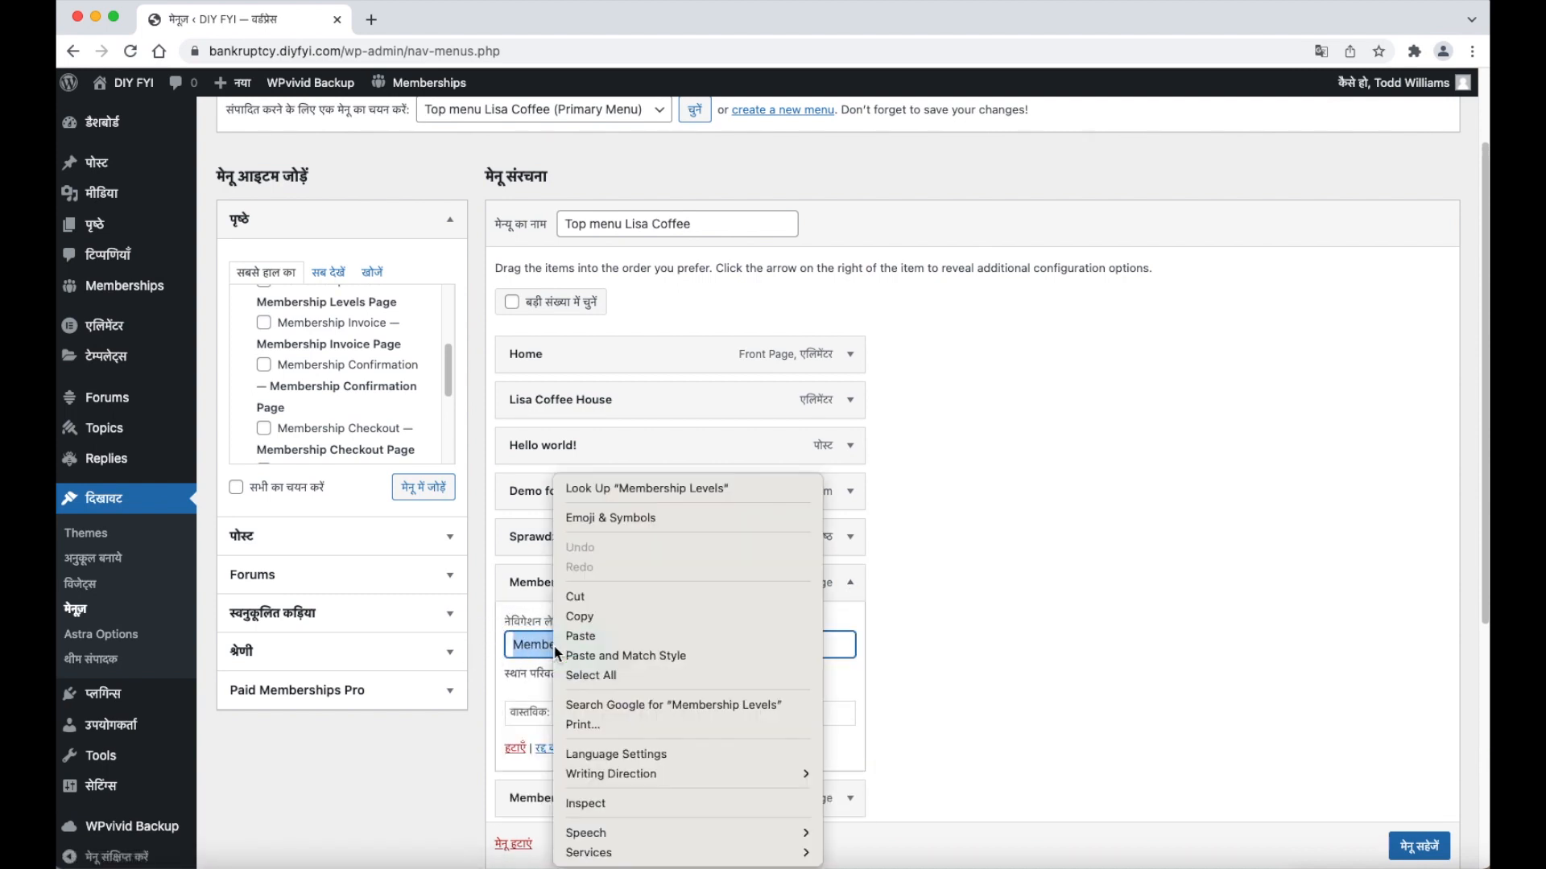
left_click(643, 637)
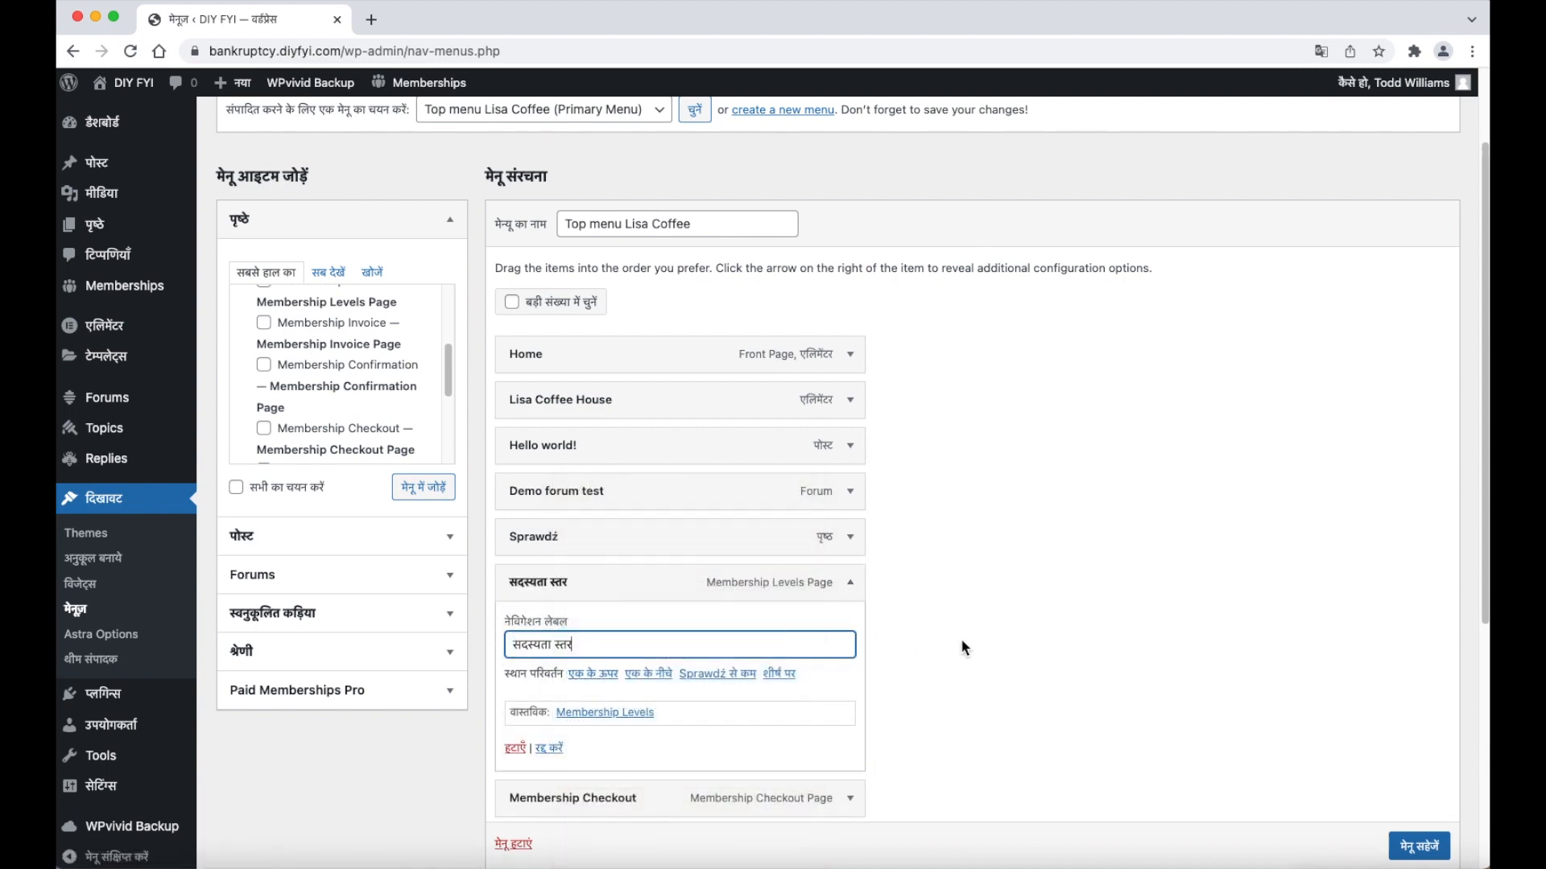
left_click(852, 584)
Change the navigation label of the Membership Checkout menu item to सदस्यता चेकआउट.
left_click(854, 629)
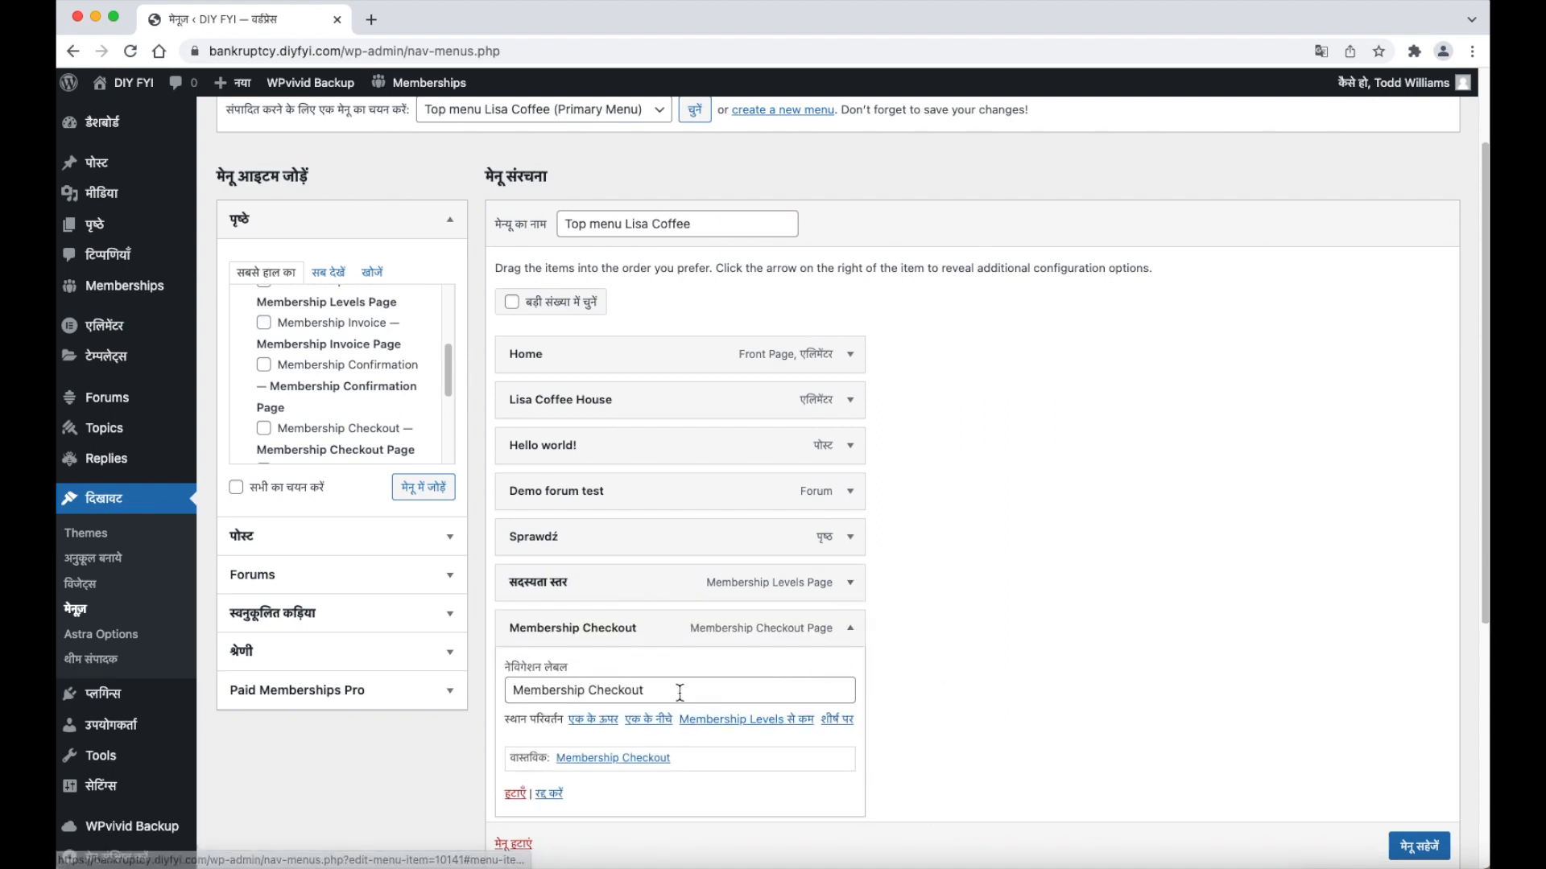
left_click_drag(679, 693, 466, 688)
right_click(556, 692)
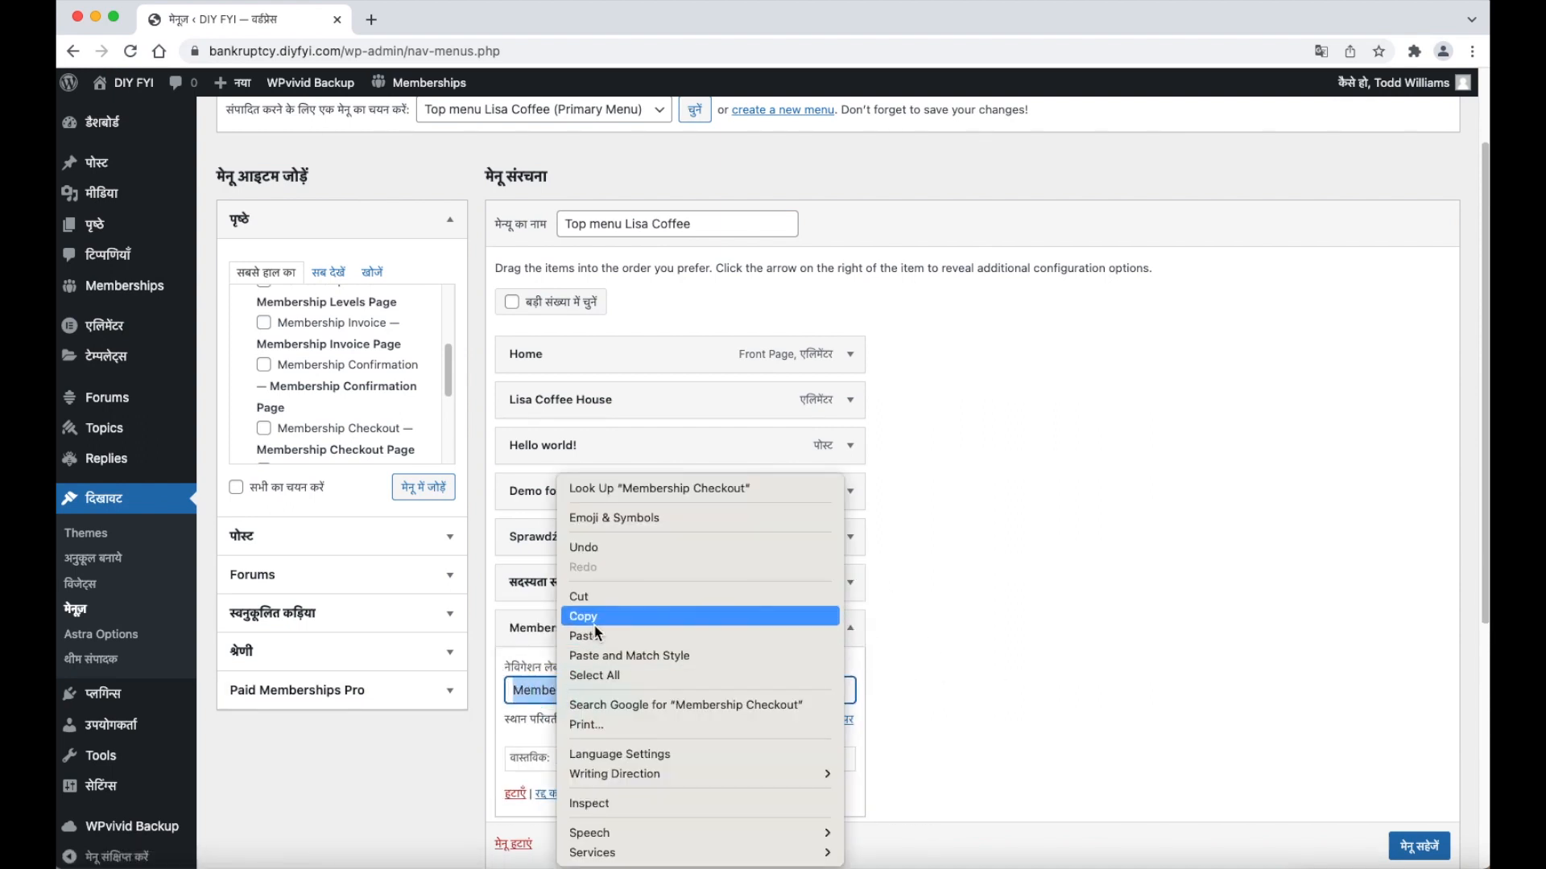
left_click(594, 637)
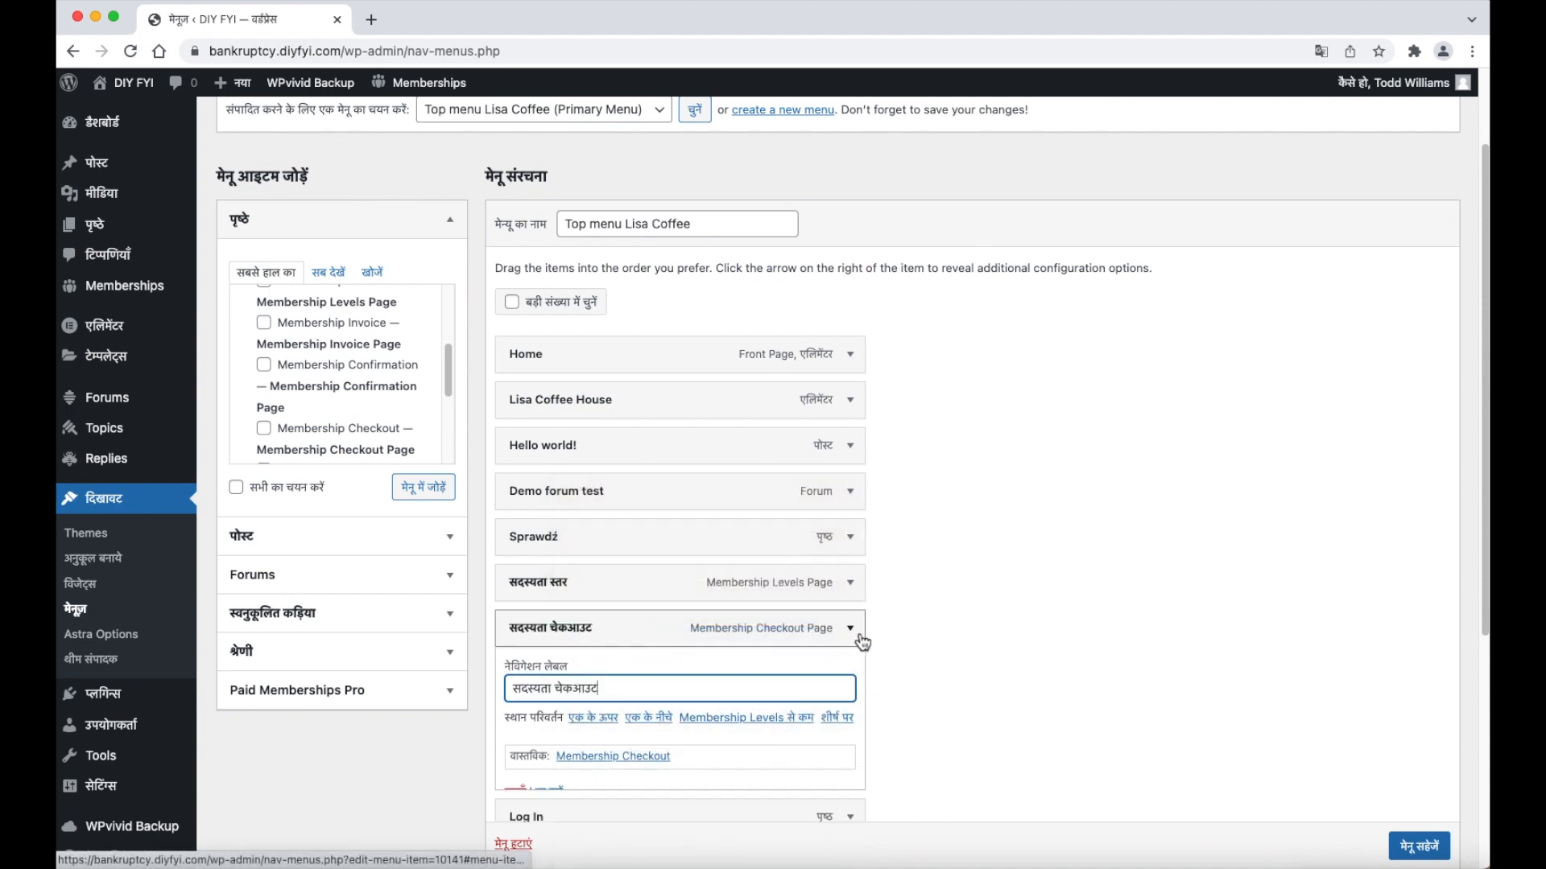
Change the navigation label of the Log In menu item to लॉग इन करें.
left_click(862, 642)
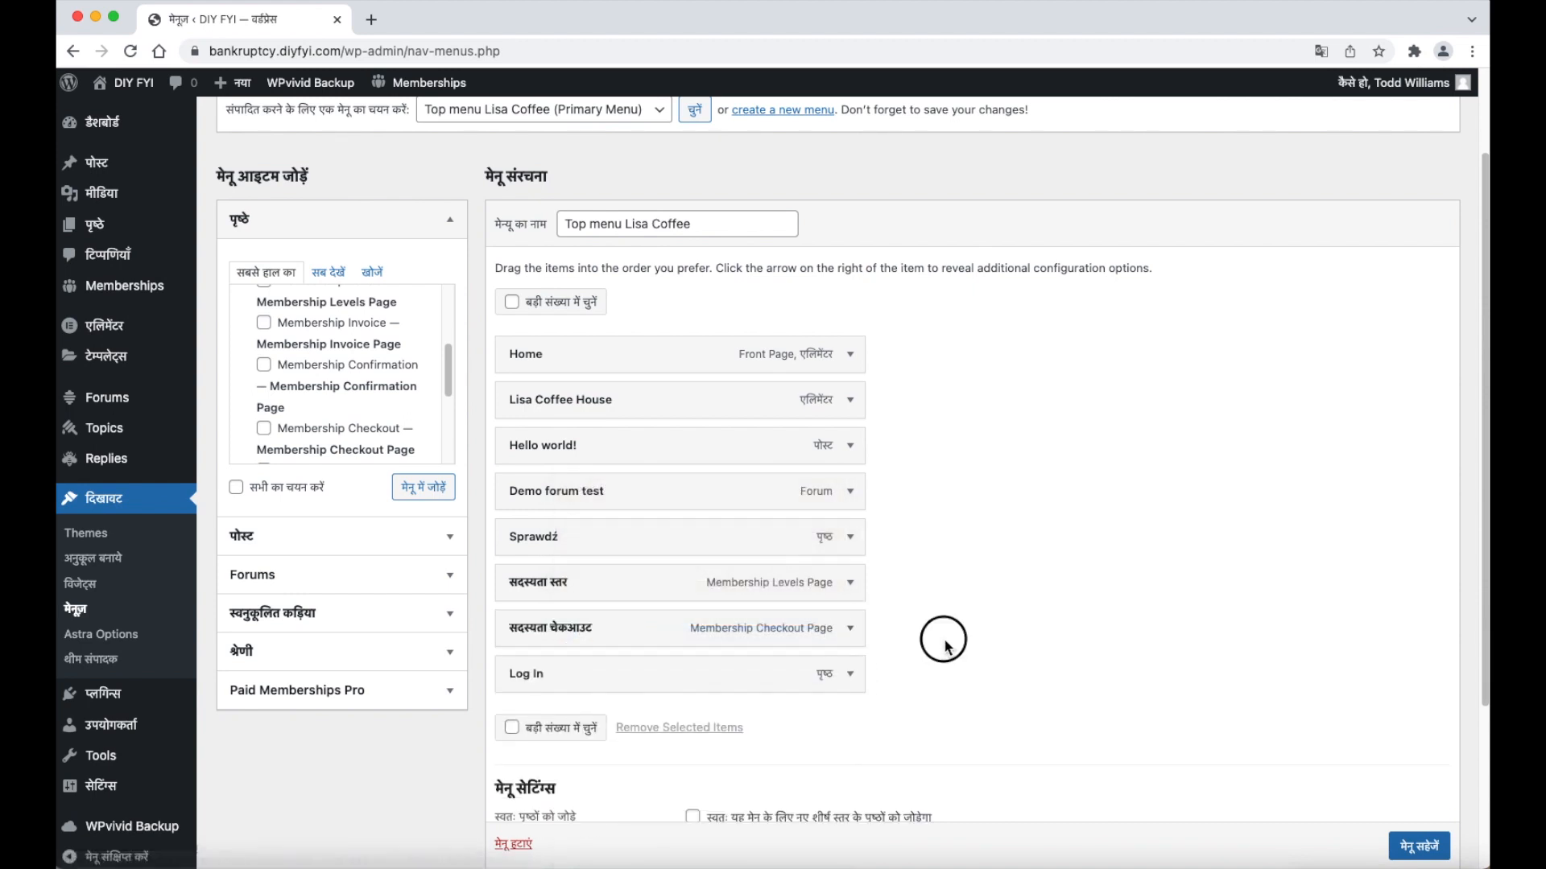
left_click(850, 675)
left_click_drag(604, 735, 509, 736)
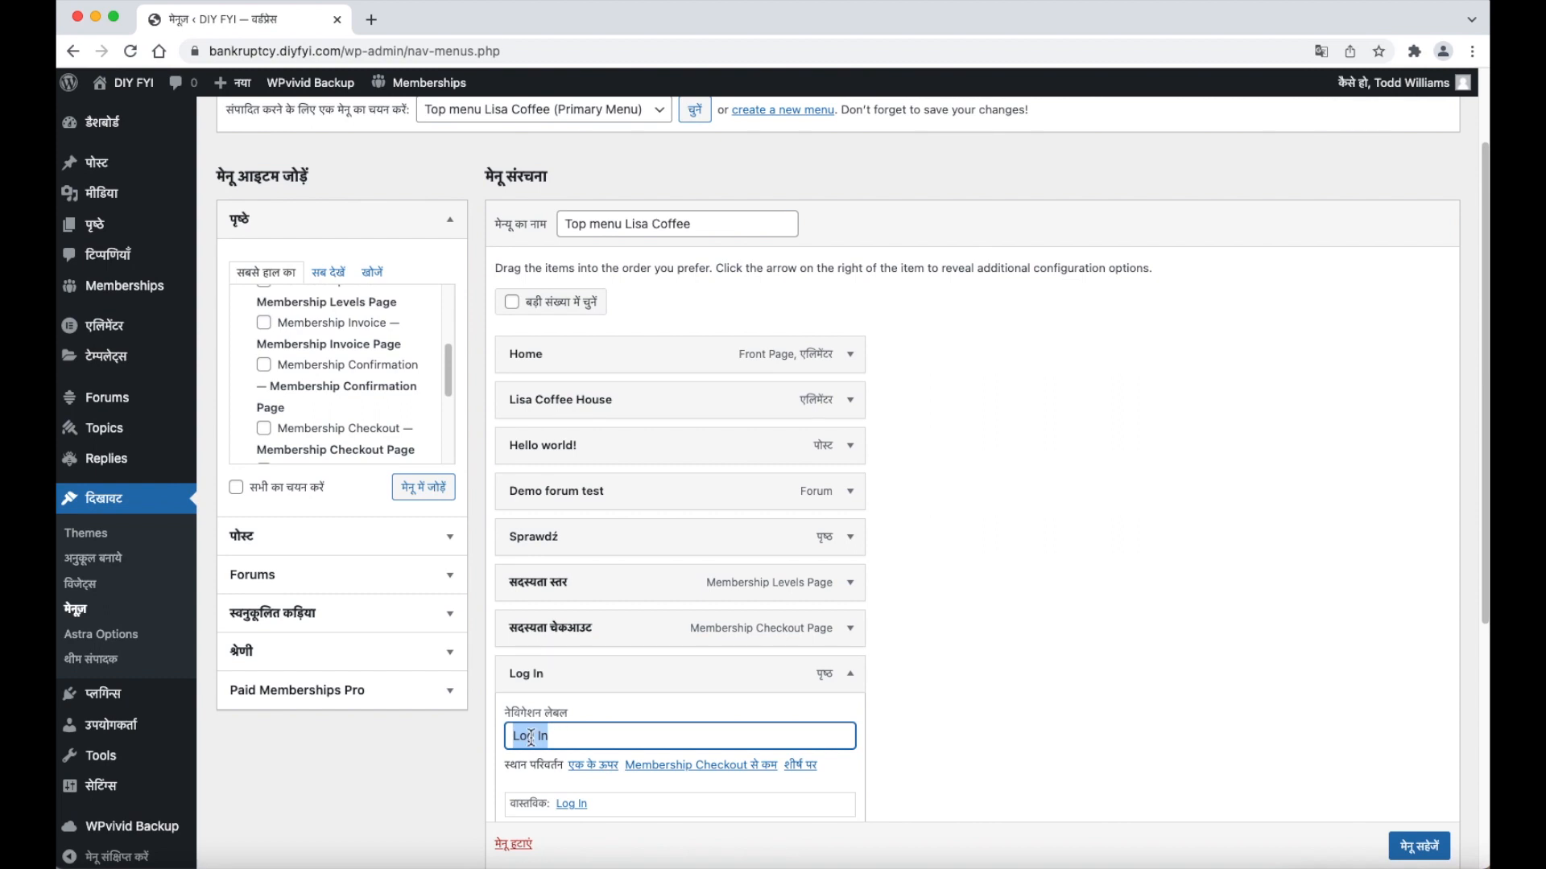
right_click(531, 738)
left_click(564, 629)
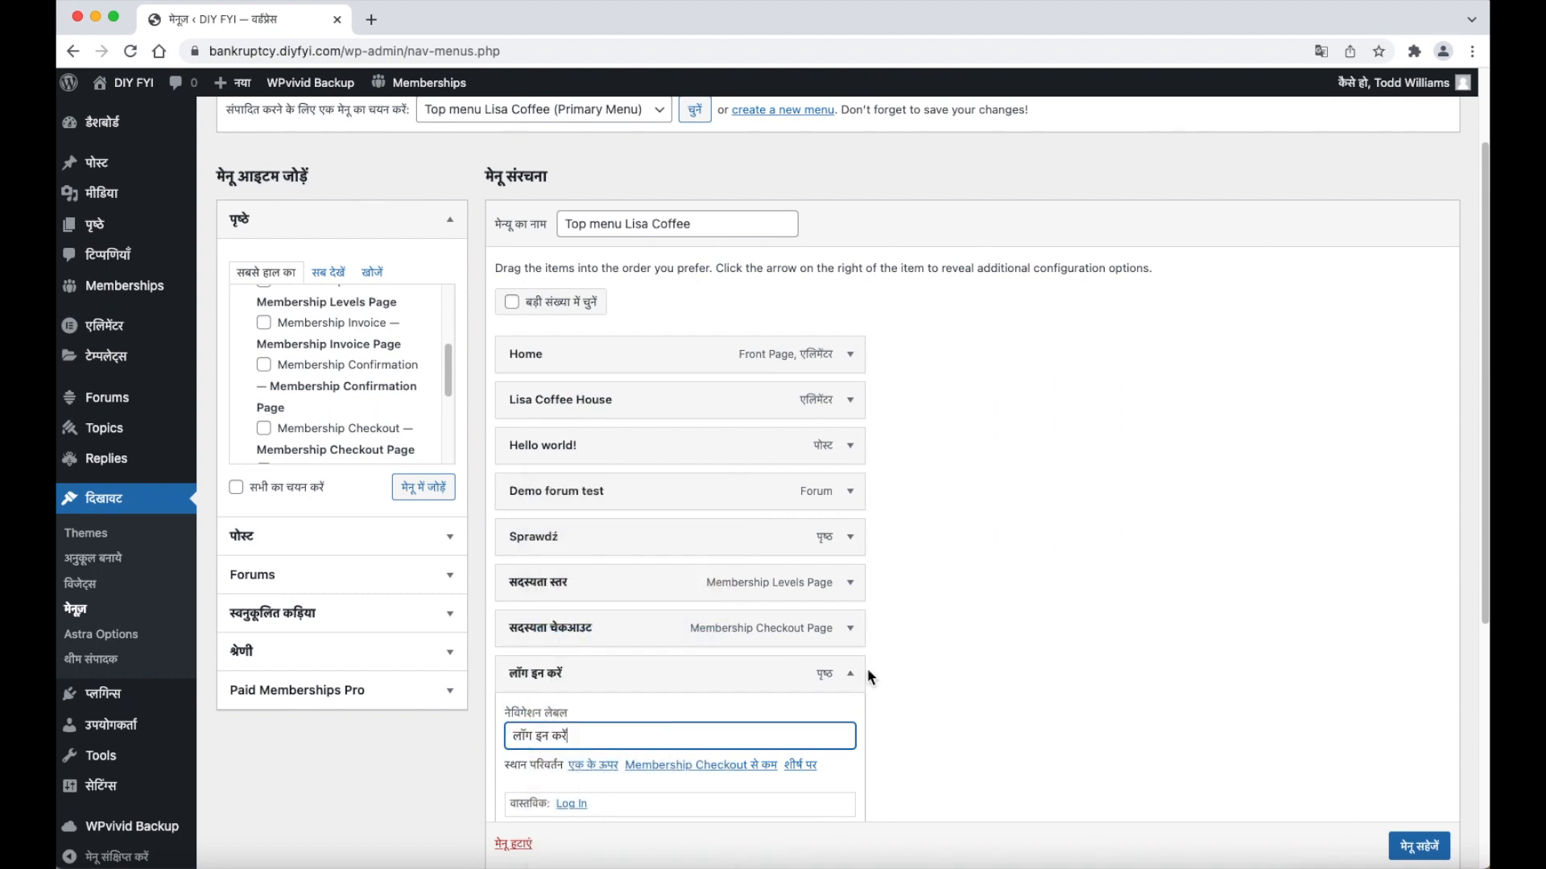
left_click(861, 675)
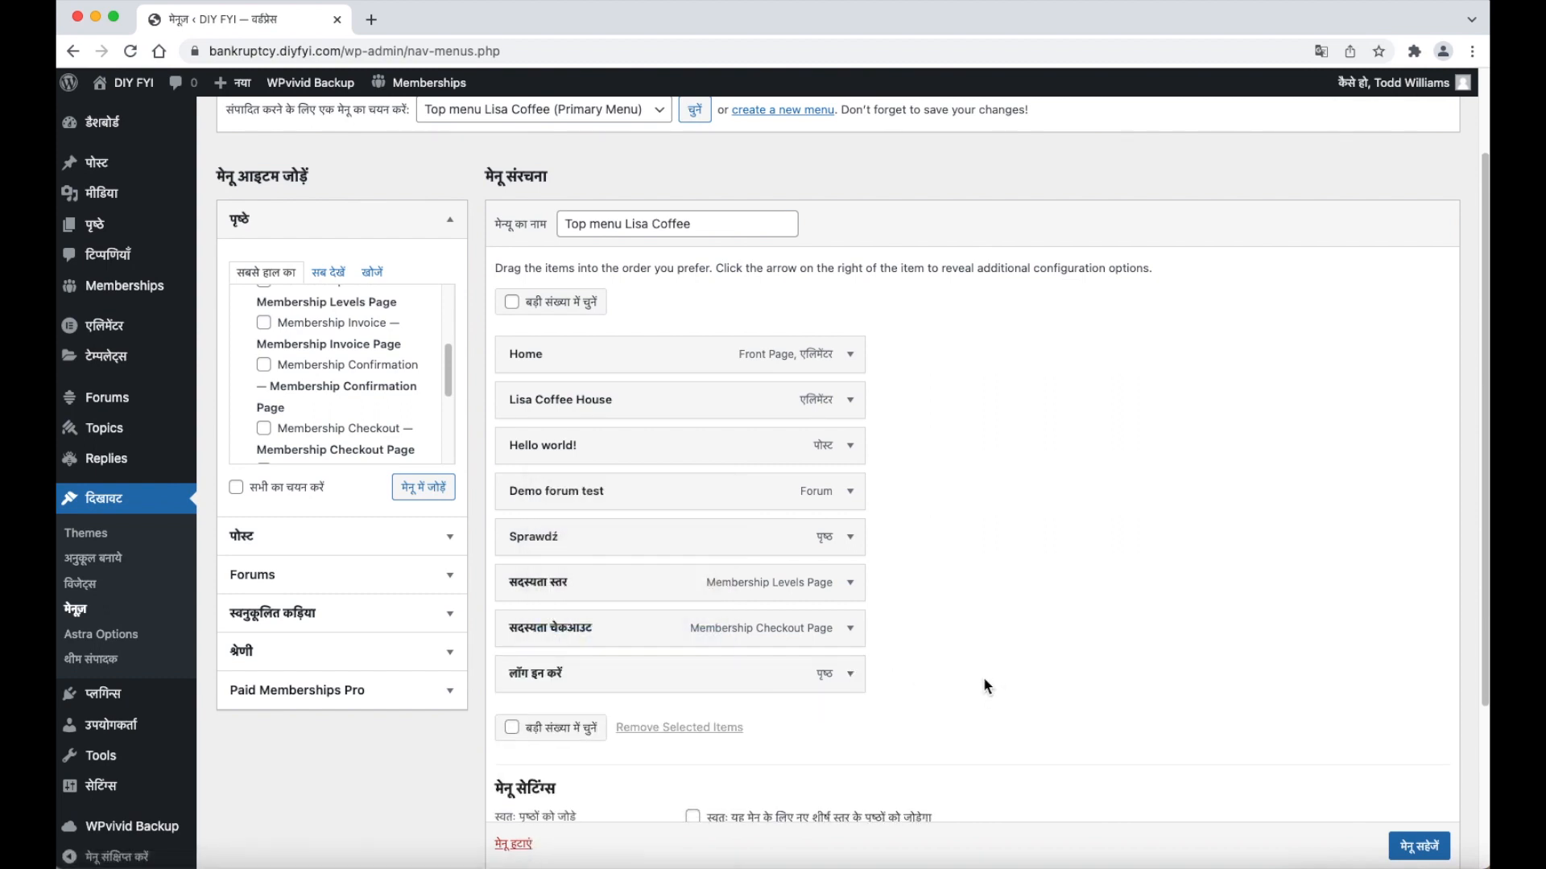
Remove the Sprawdź item from the Top menu Lisa Coffee menu and save the menu.
left_click(849, 537)
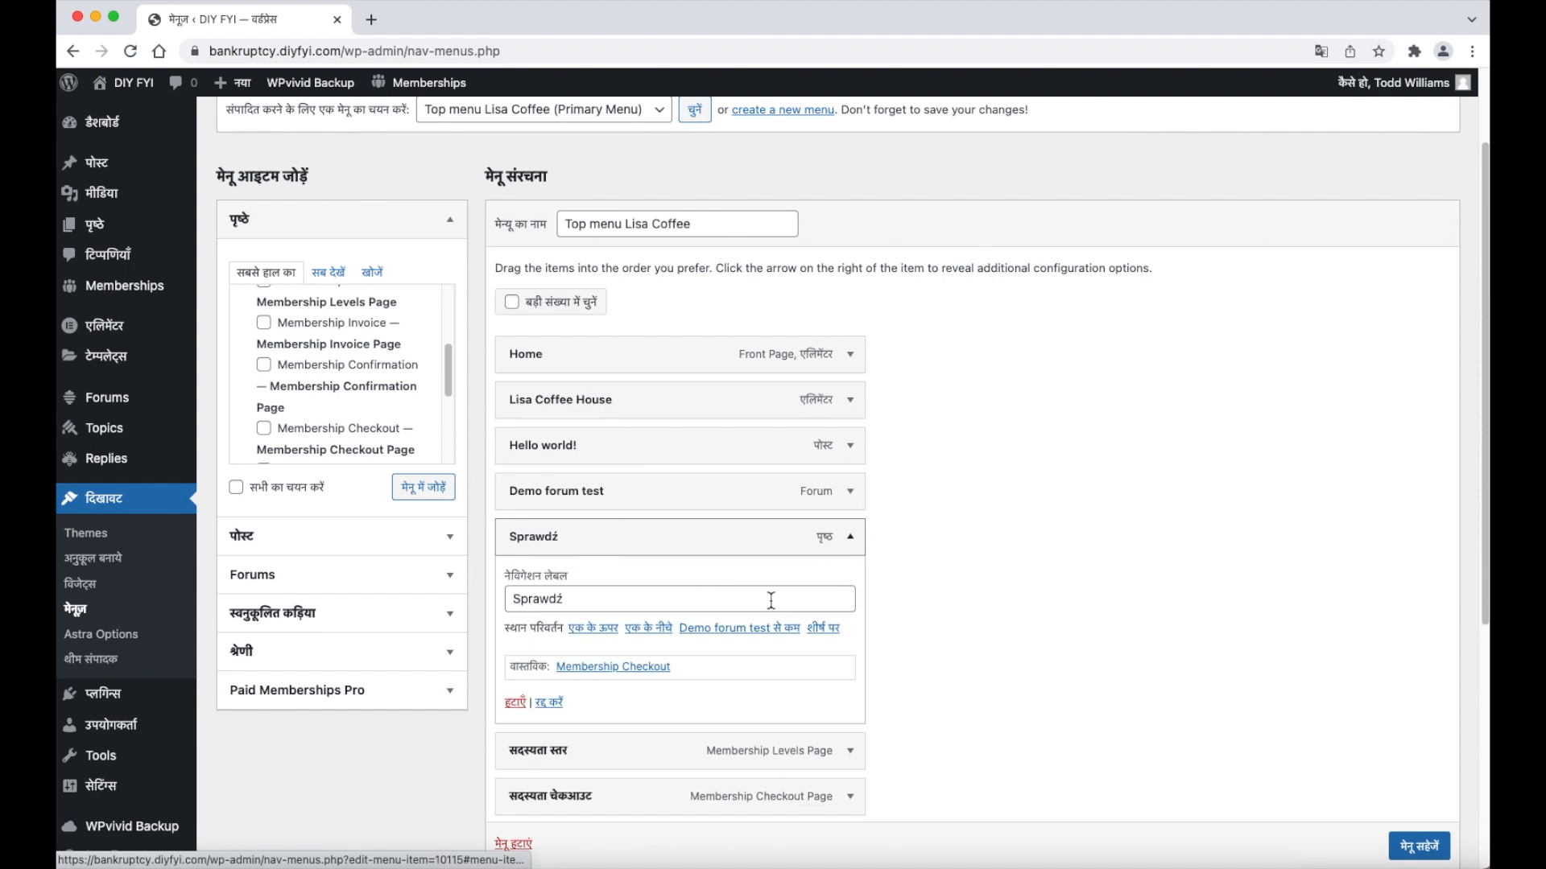
left_click(515, 705)
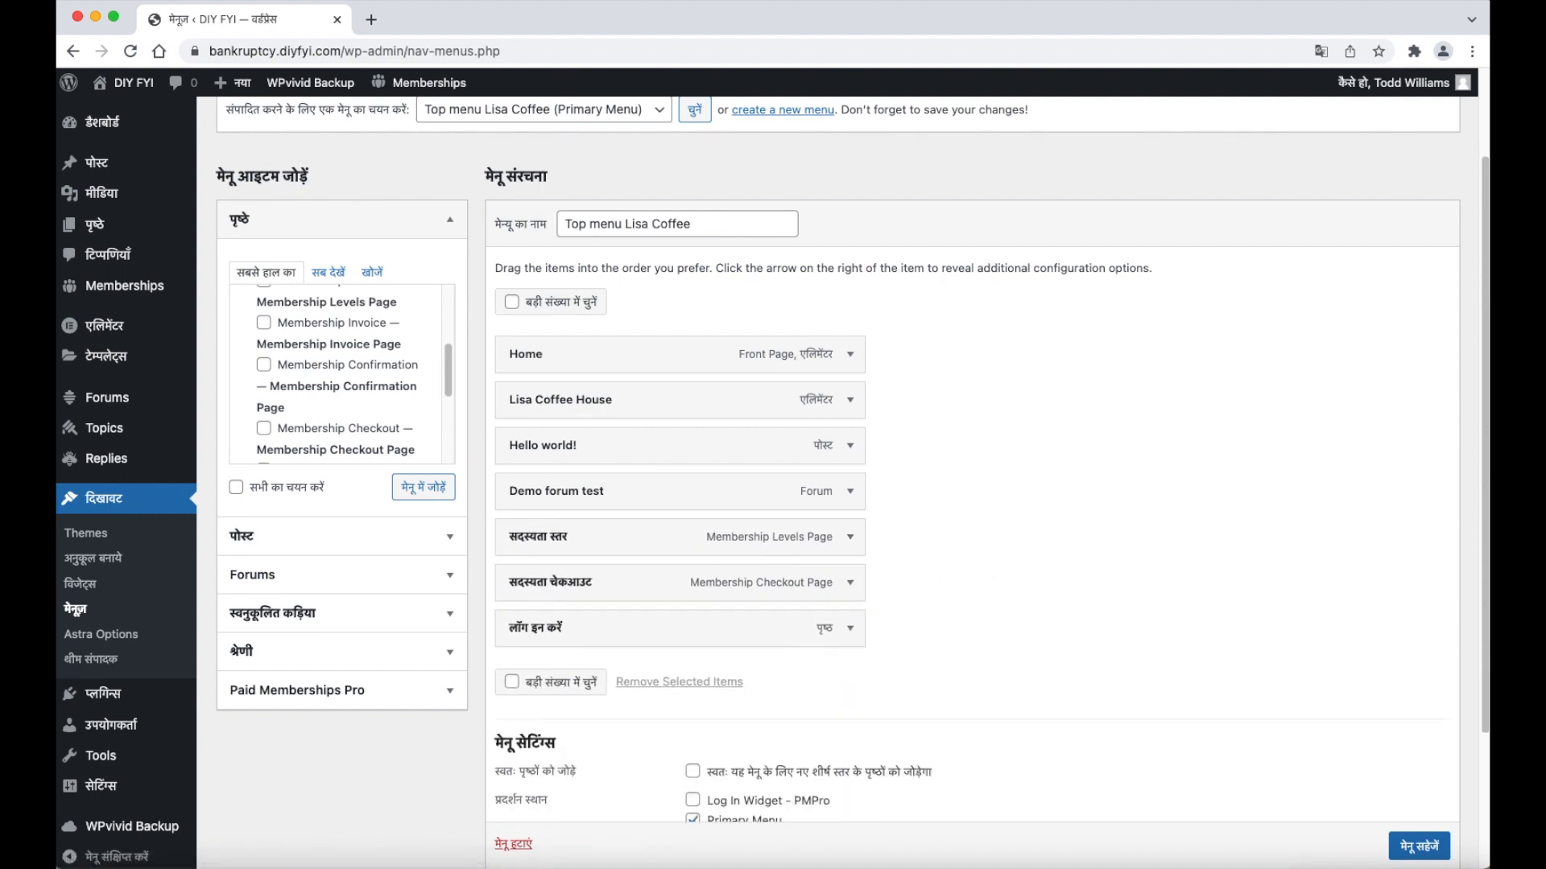
scroll(1419, 846, "down", 1)
left_click(1418, 846)
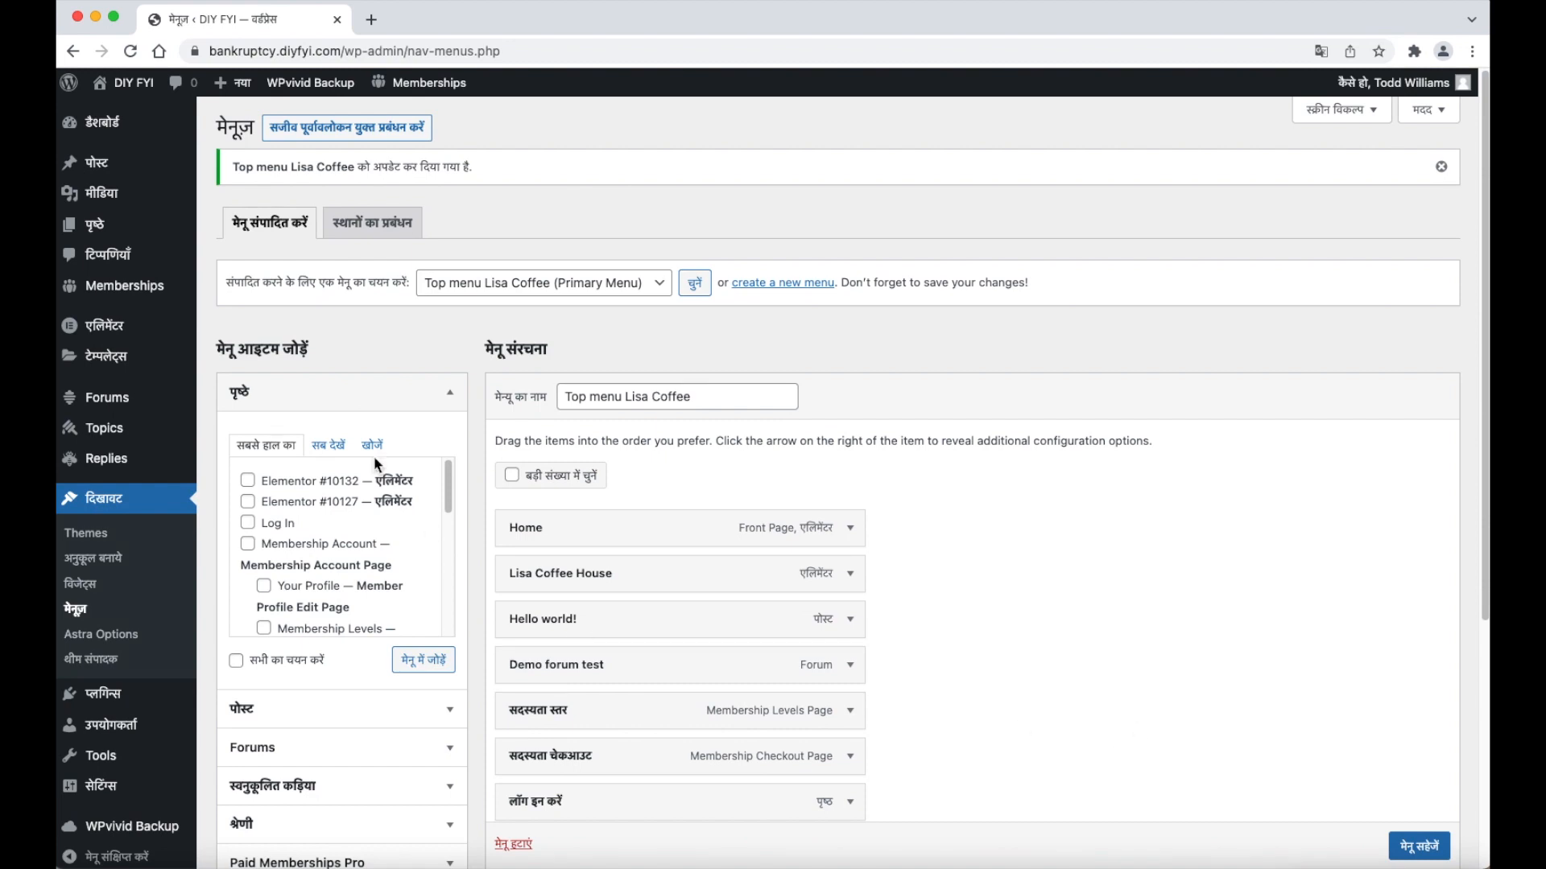
Open the site in an incognito window, check the restricted Hello world! post as a visitor, and return to the home page.
mouse_move(129, 82)
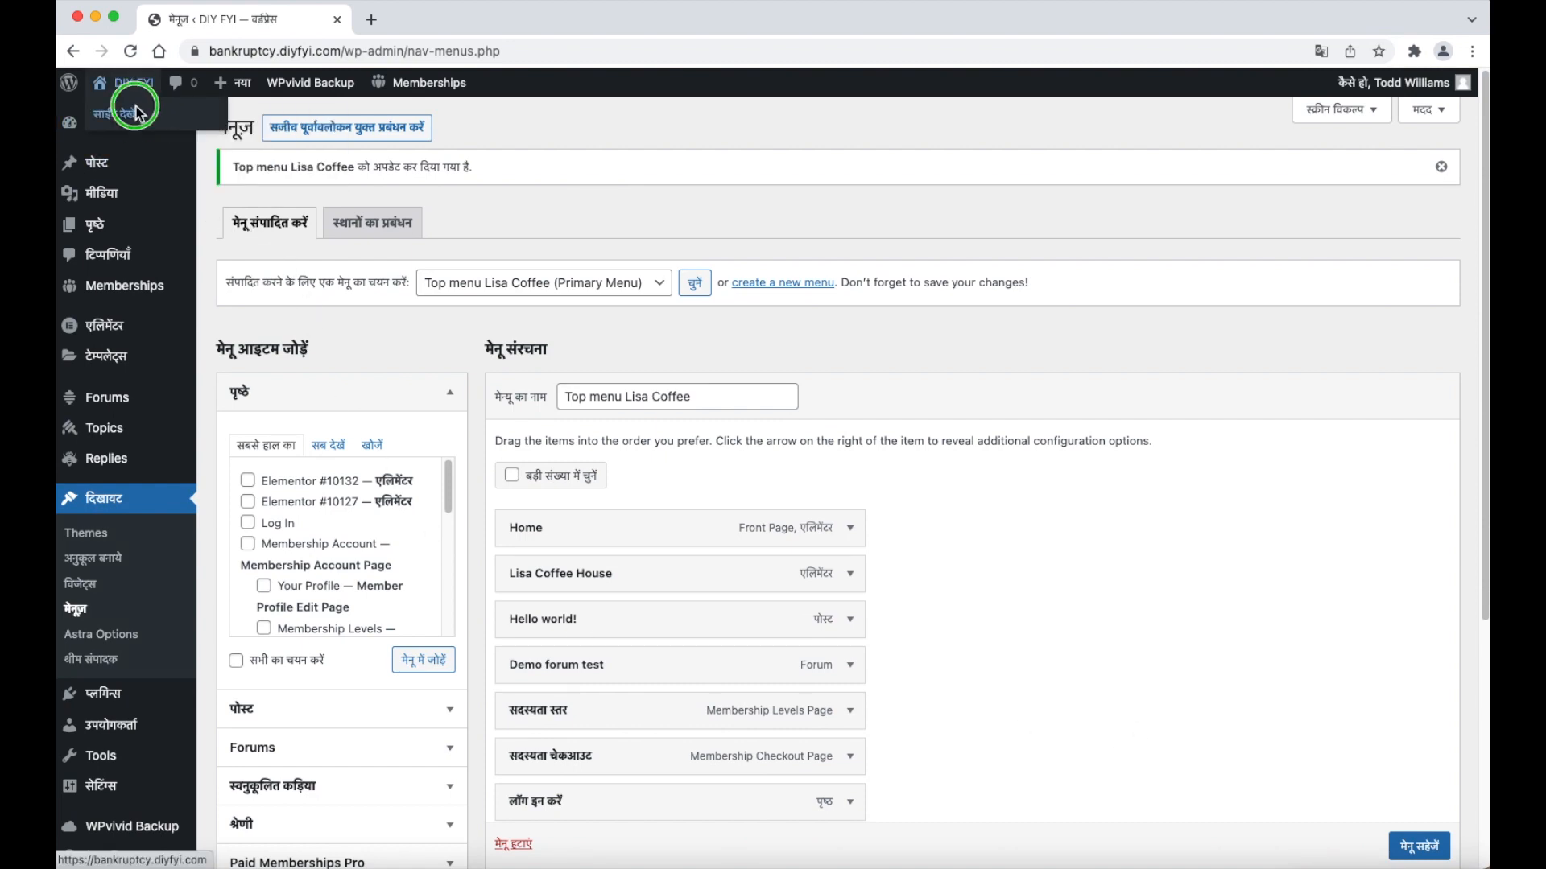
right_click(137, 109)
left_click(272, 156)
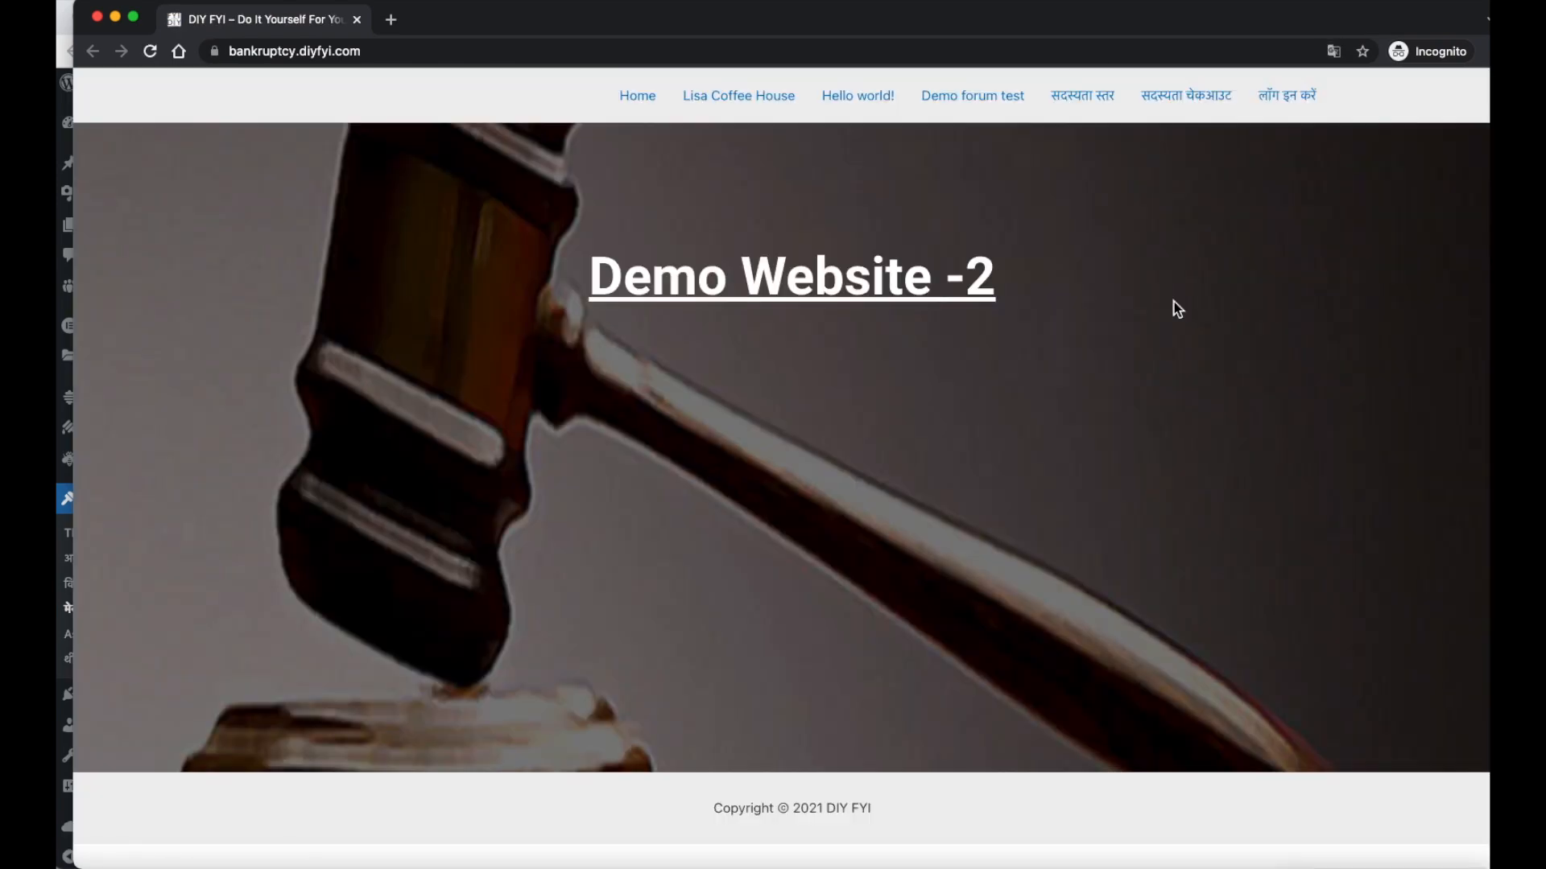
left_click(853, 97)
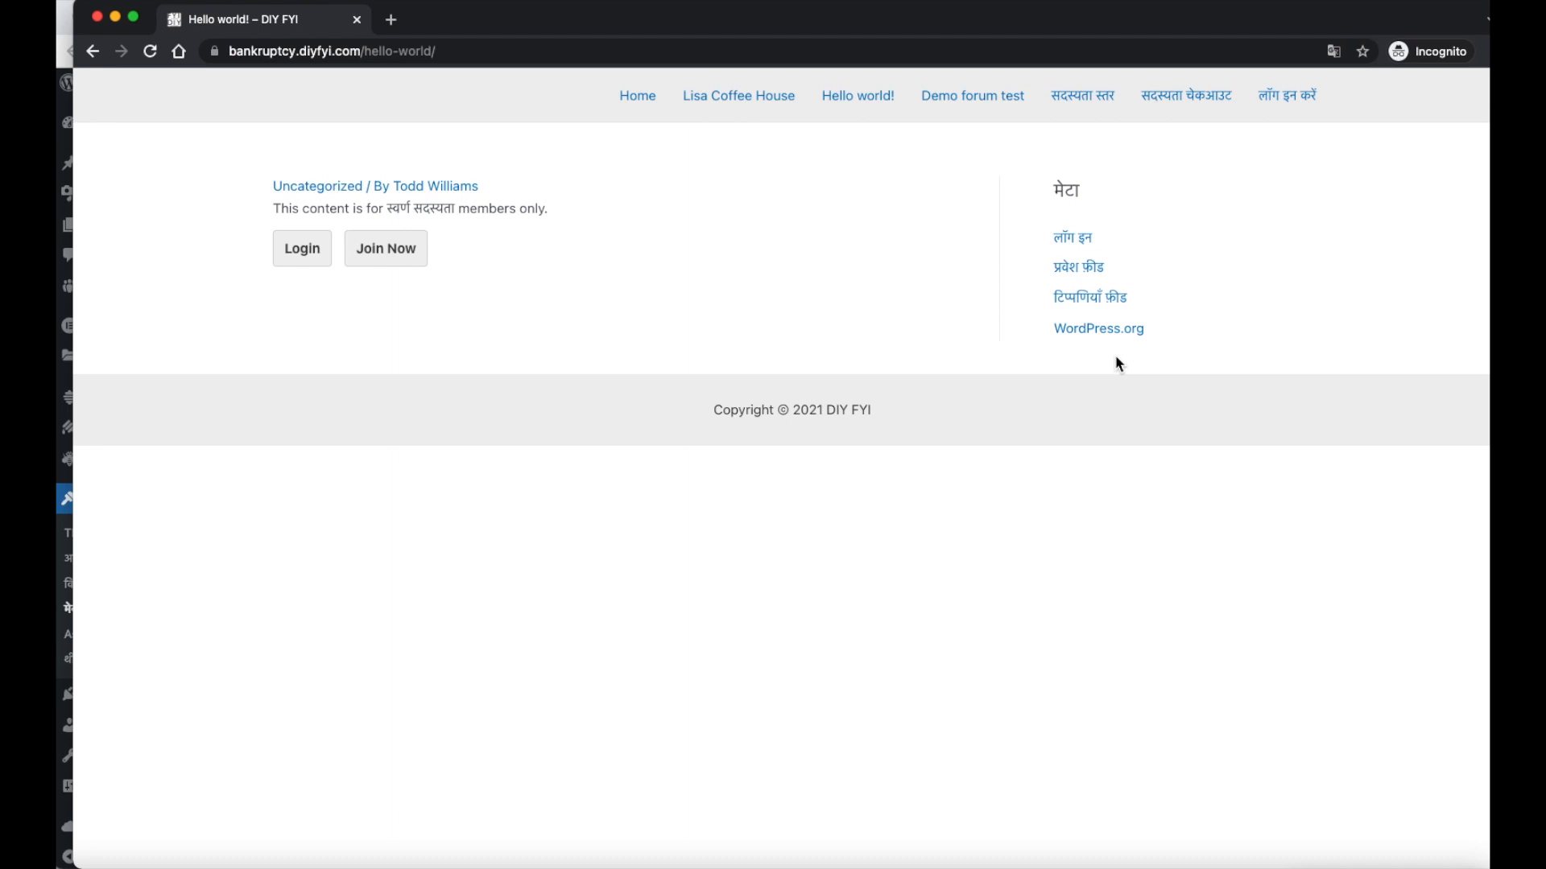
left_click(659, 103)
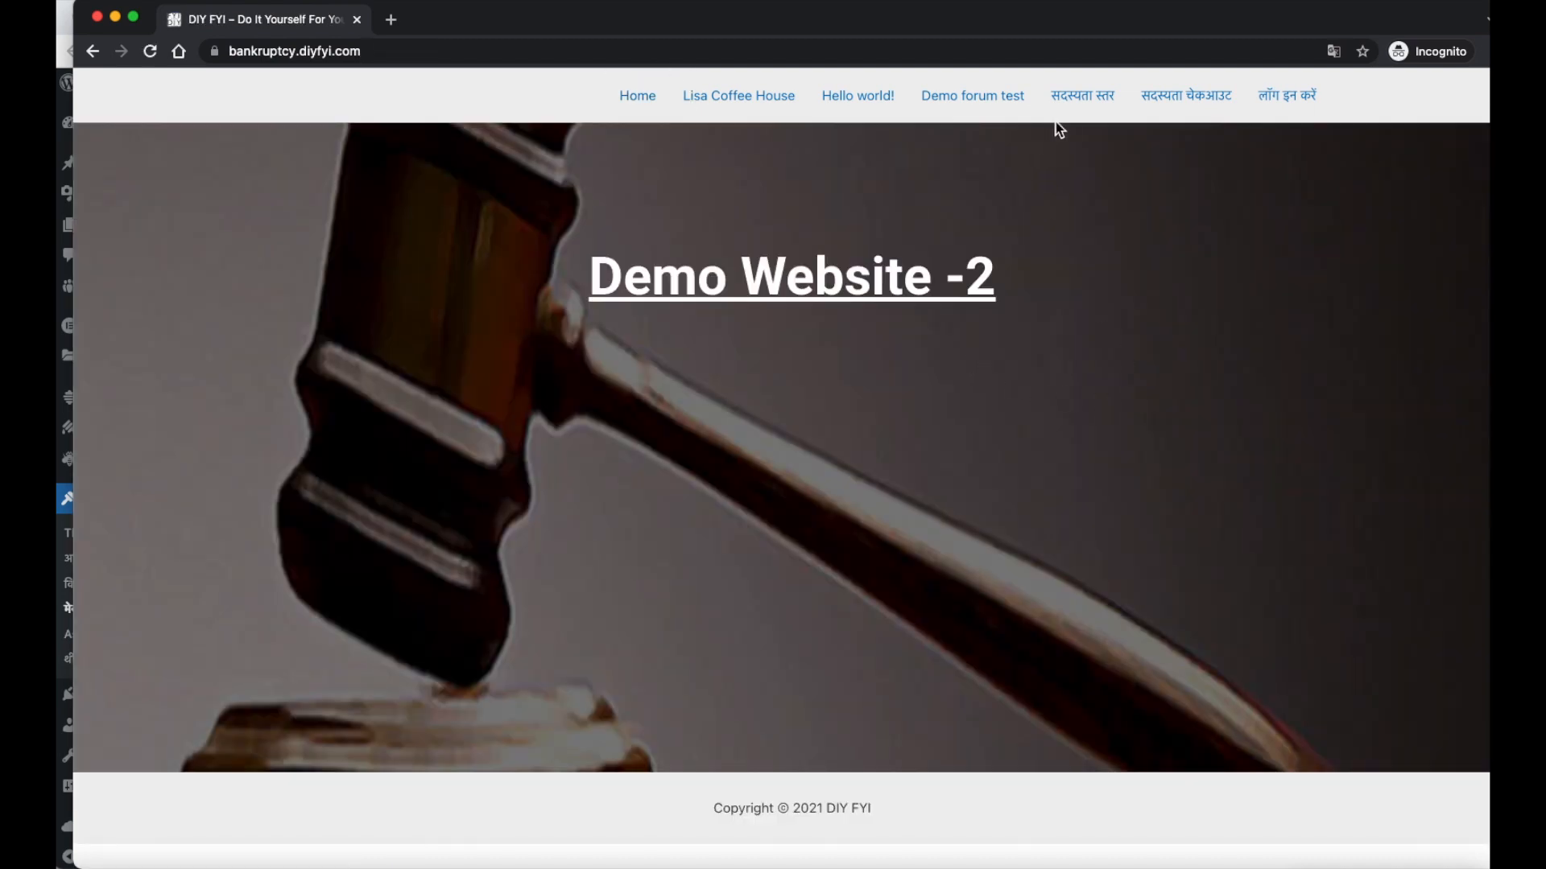
View the सदस्यता स्तर page and select the स्वर्ण सदस्यता level to examine its checkout page.
left_click(1086, 100)
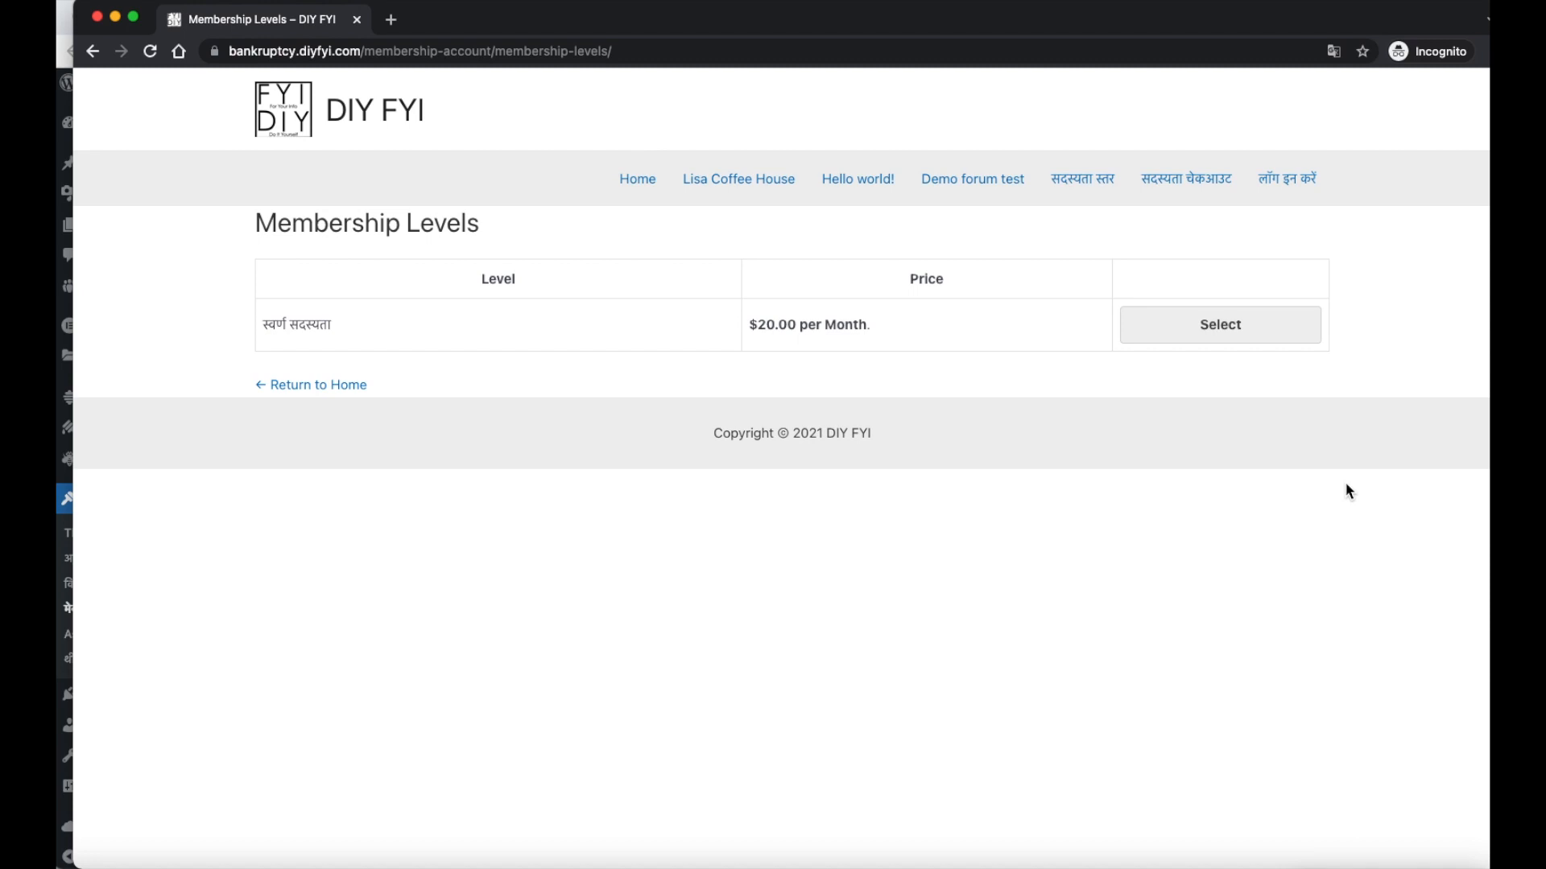
left_click(1273, 344)
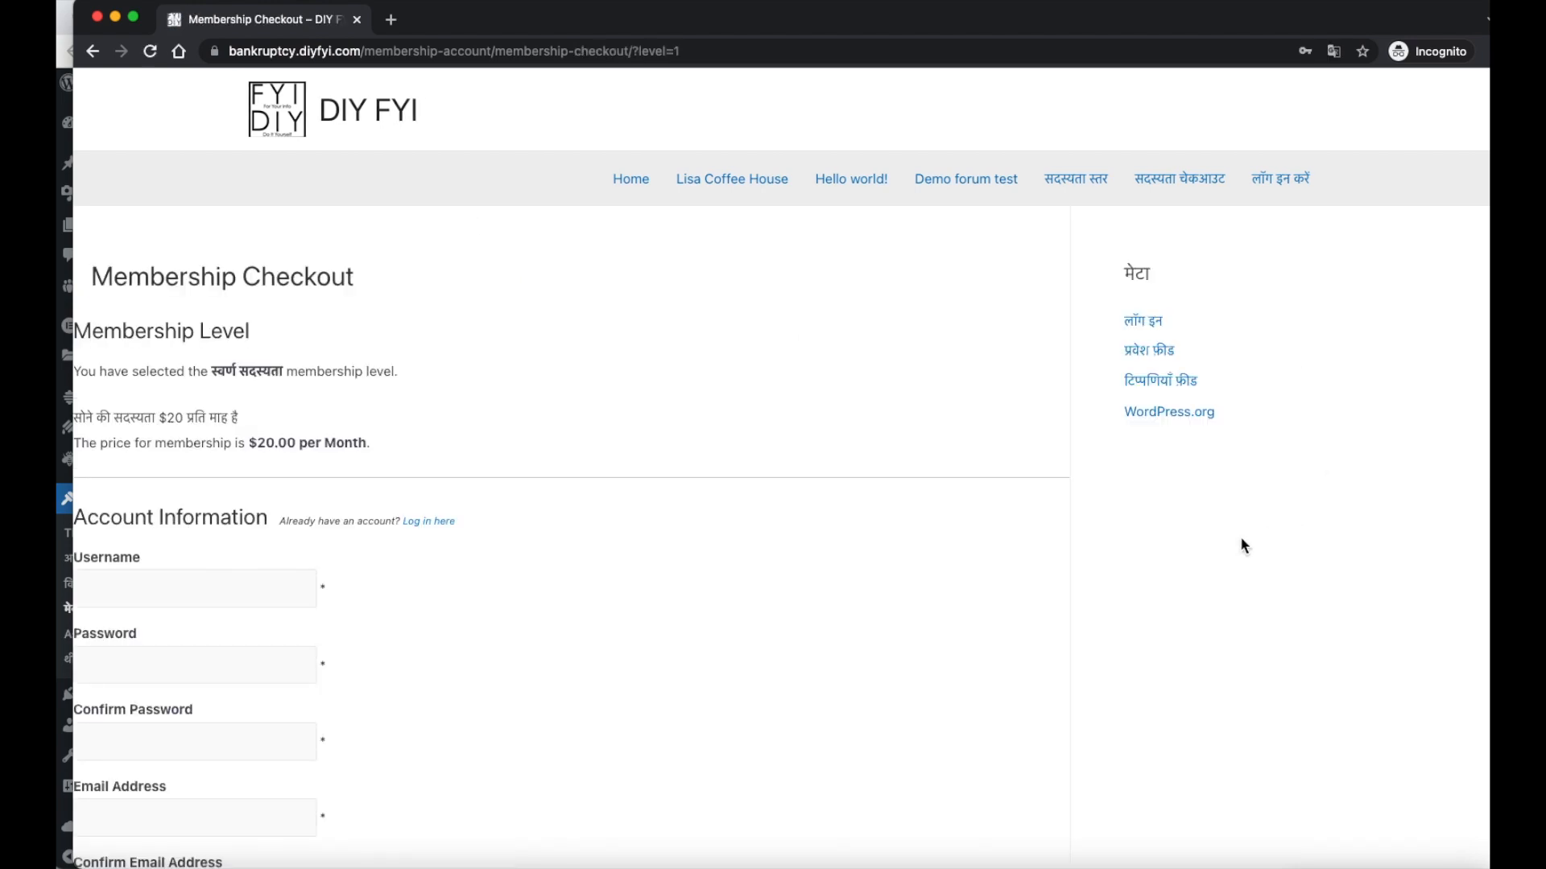
left_click(337, 106)
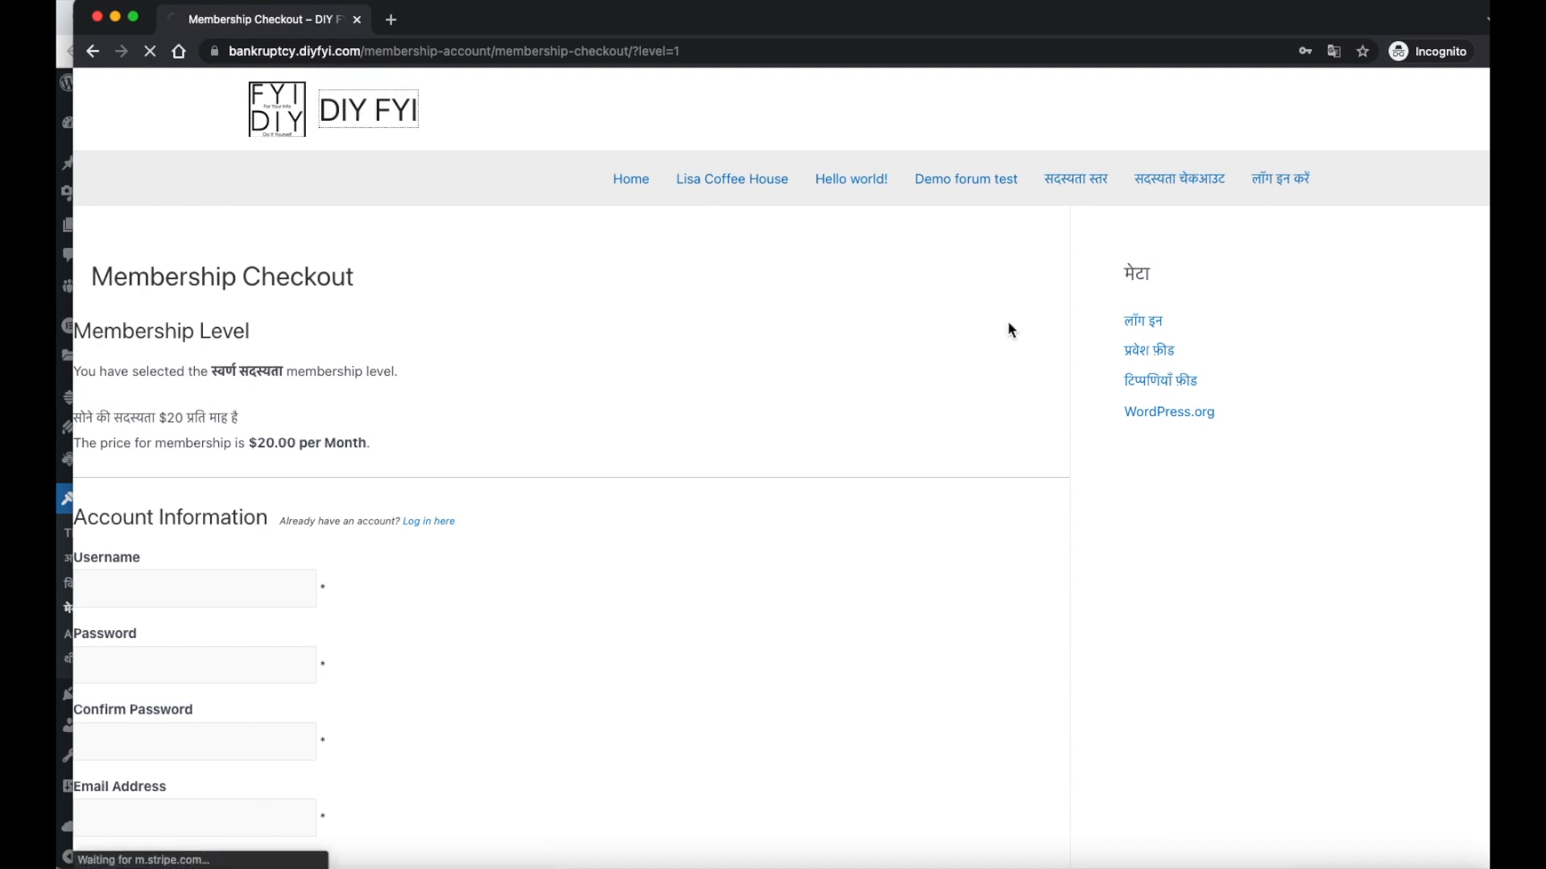
Check the pages behind the सदस्यता चेकआउट and लॉग इन करें menu items, then return to the membership checkout.
left_click(1202, 100)
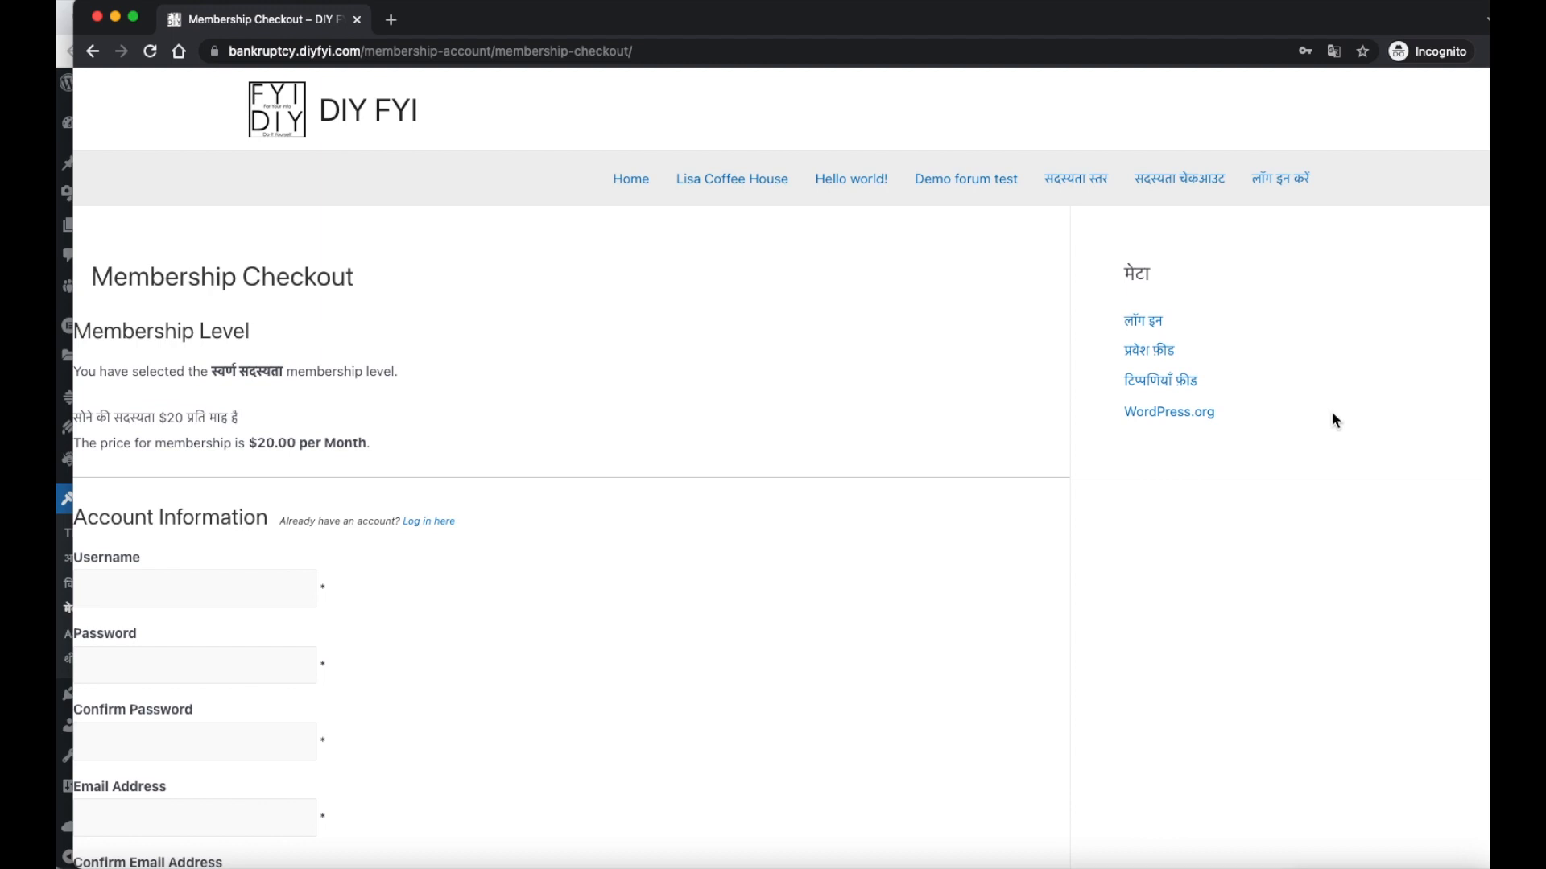
left_click(379, 117)
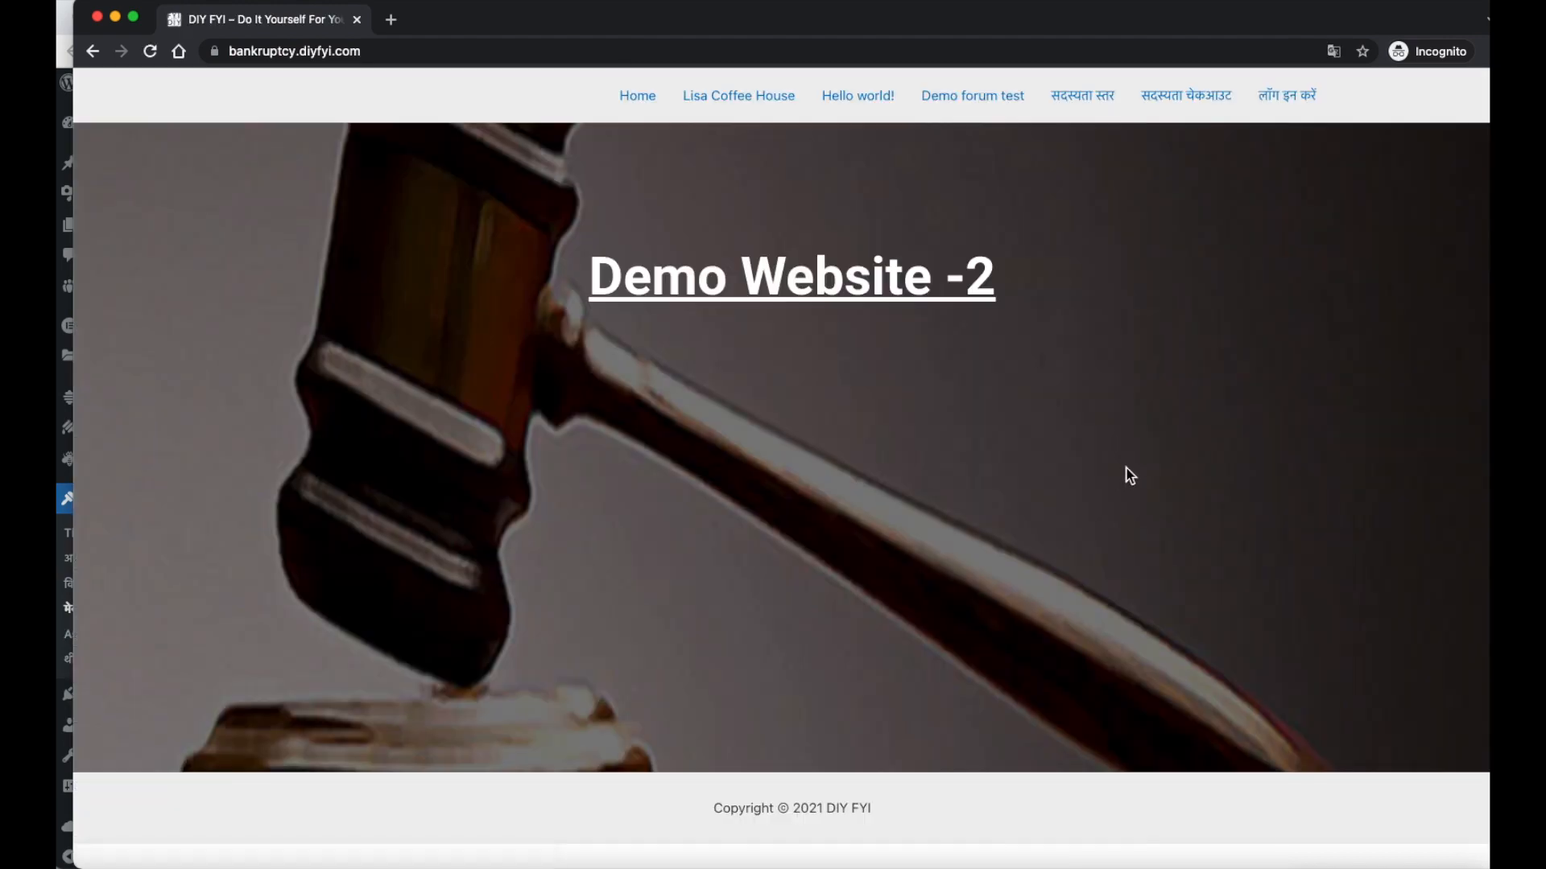
left_click(1306, 95)
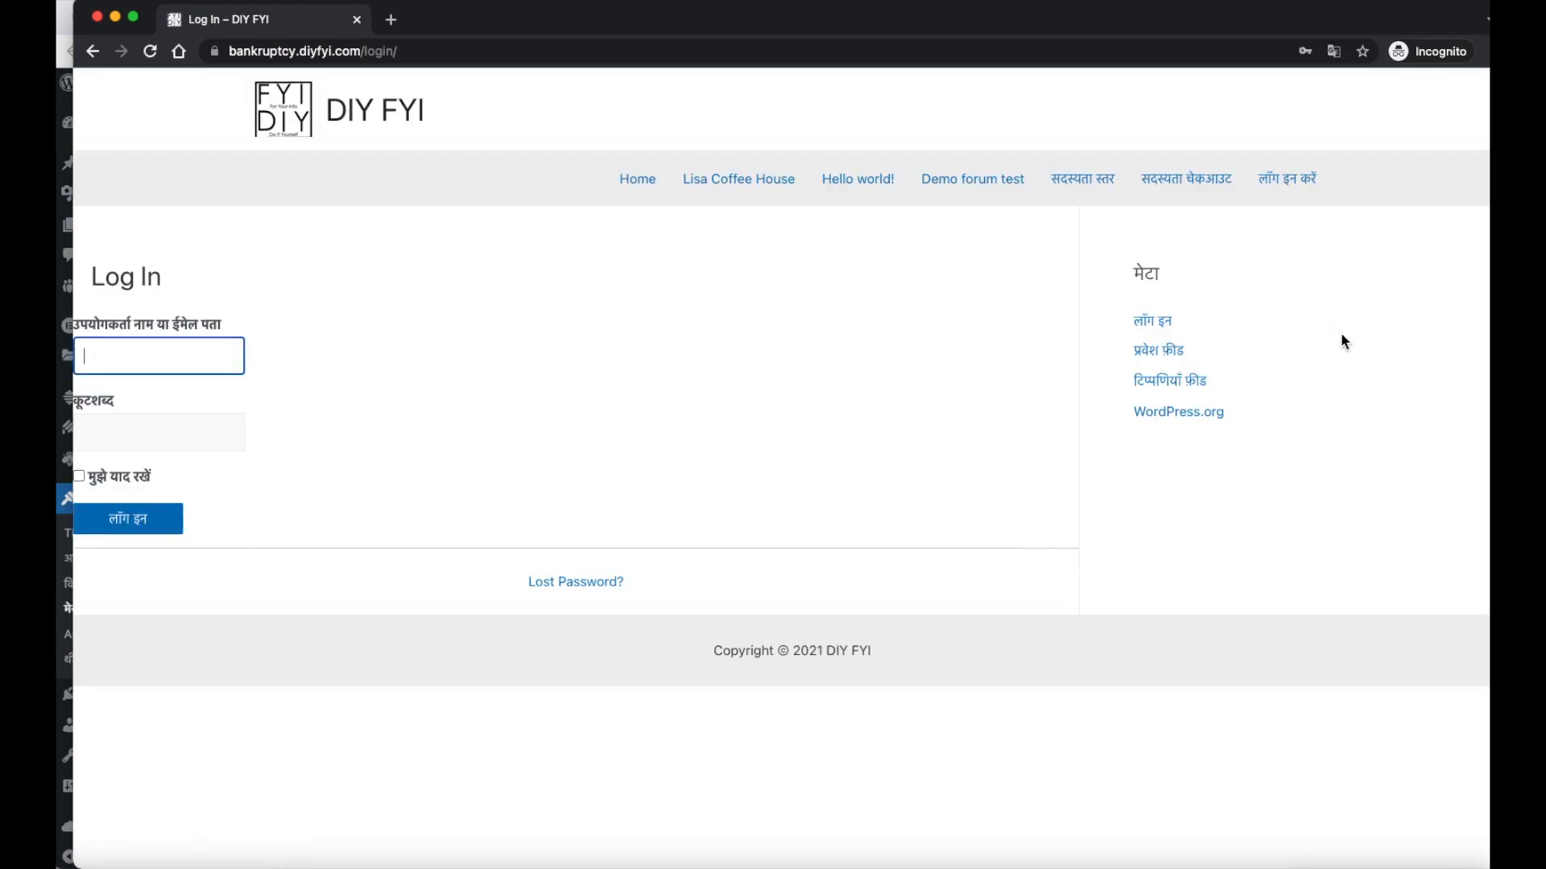
left_click(1203, 179)
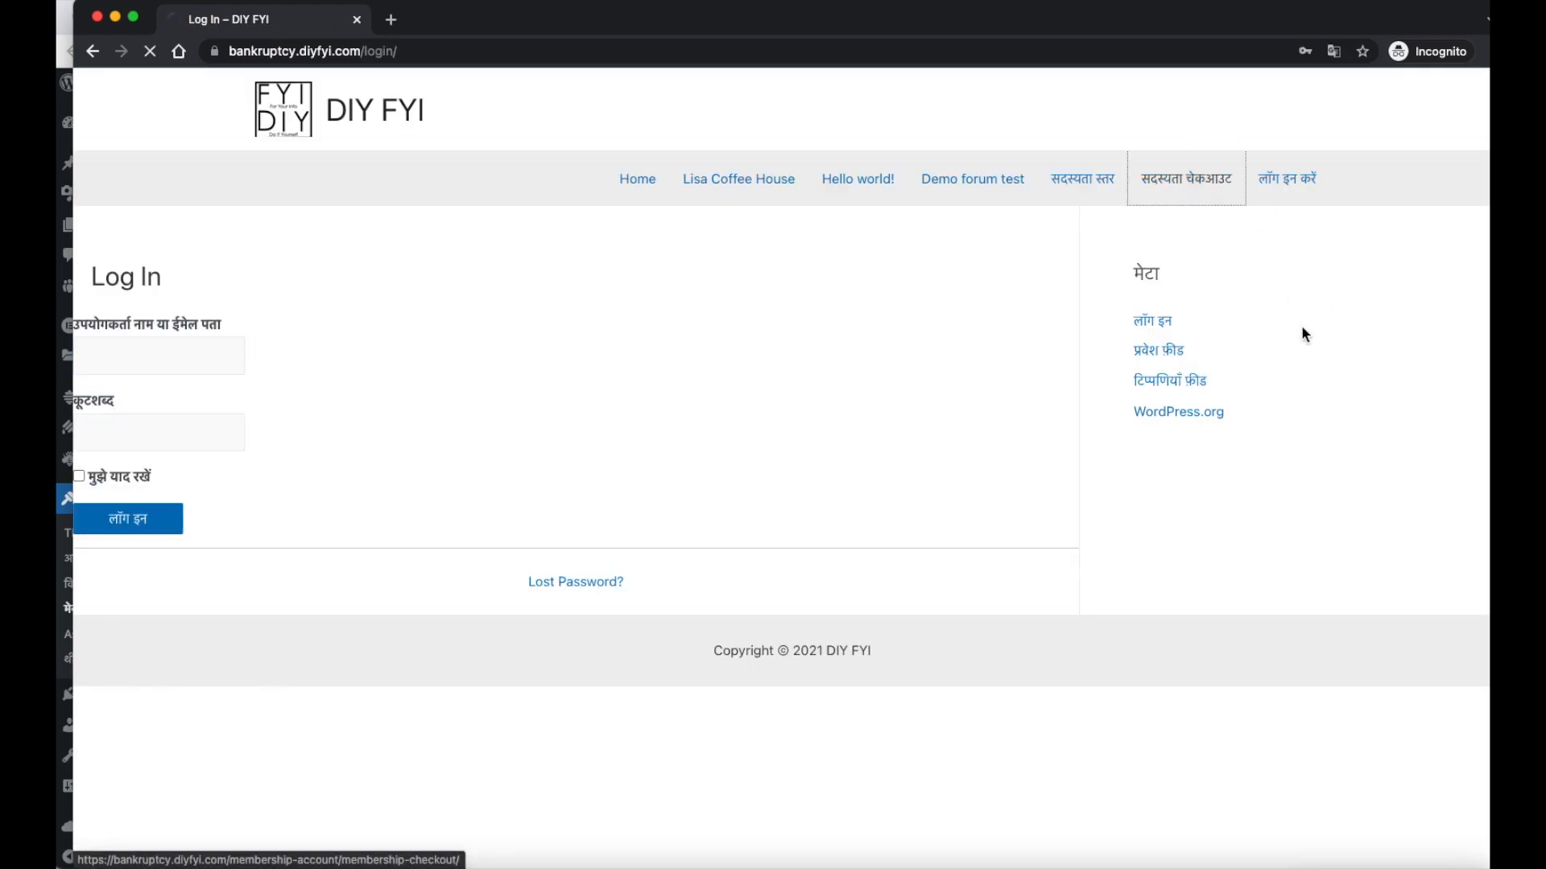